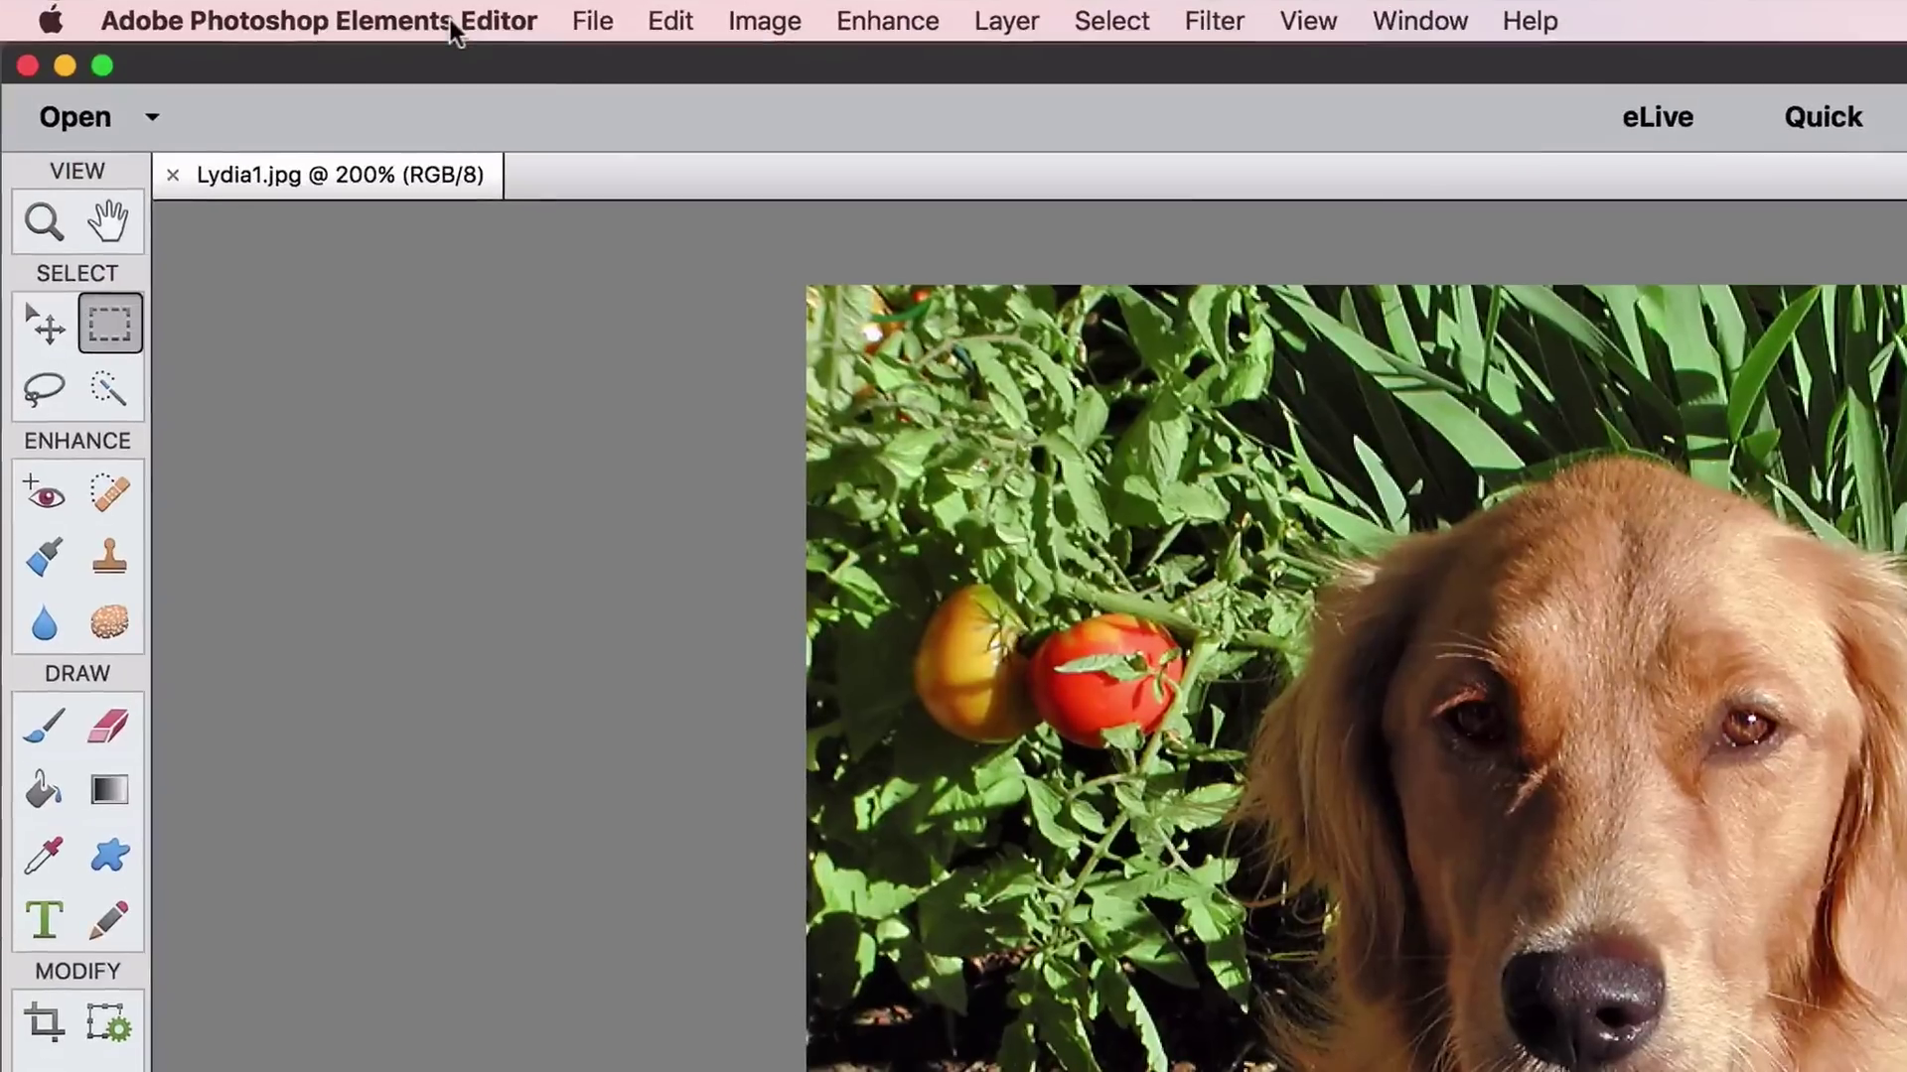
- Open the Preferences dialog on the General panel with Cmd+K
click(301, 17)
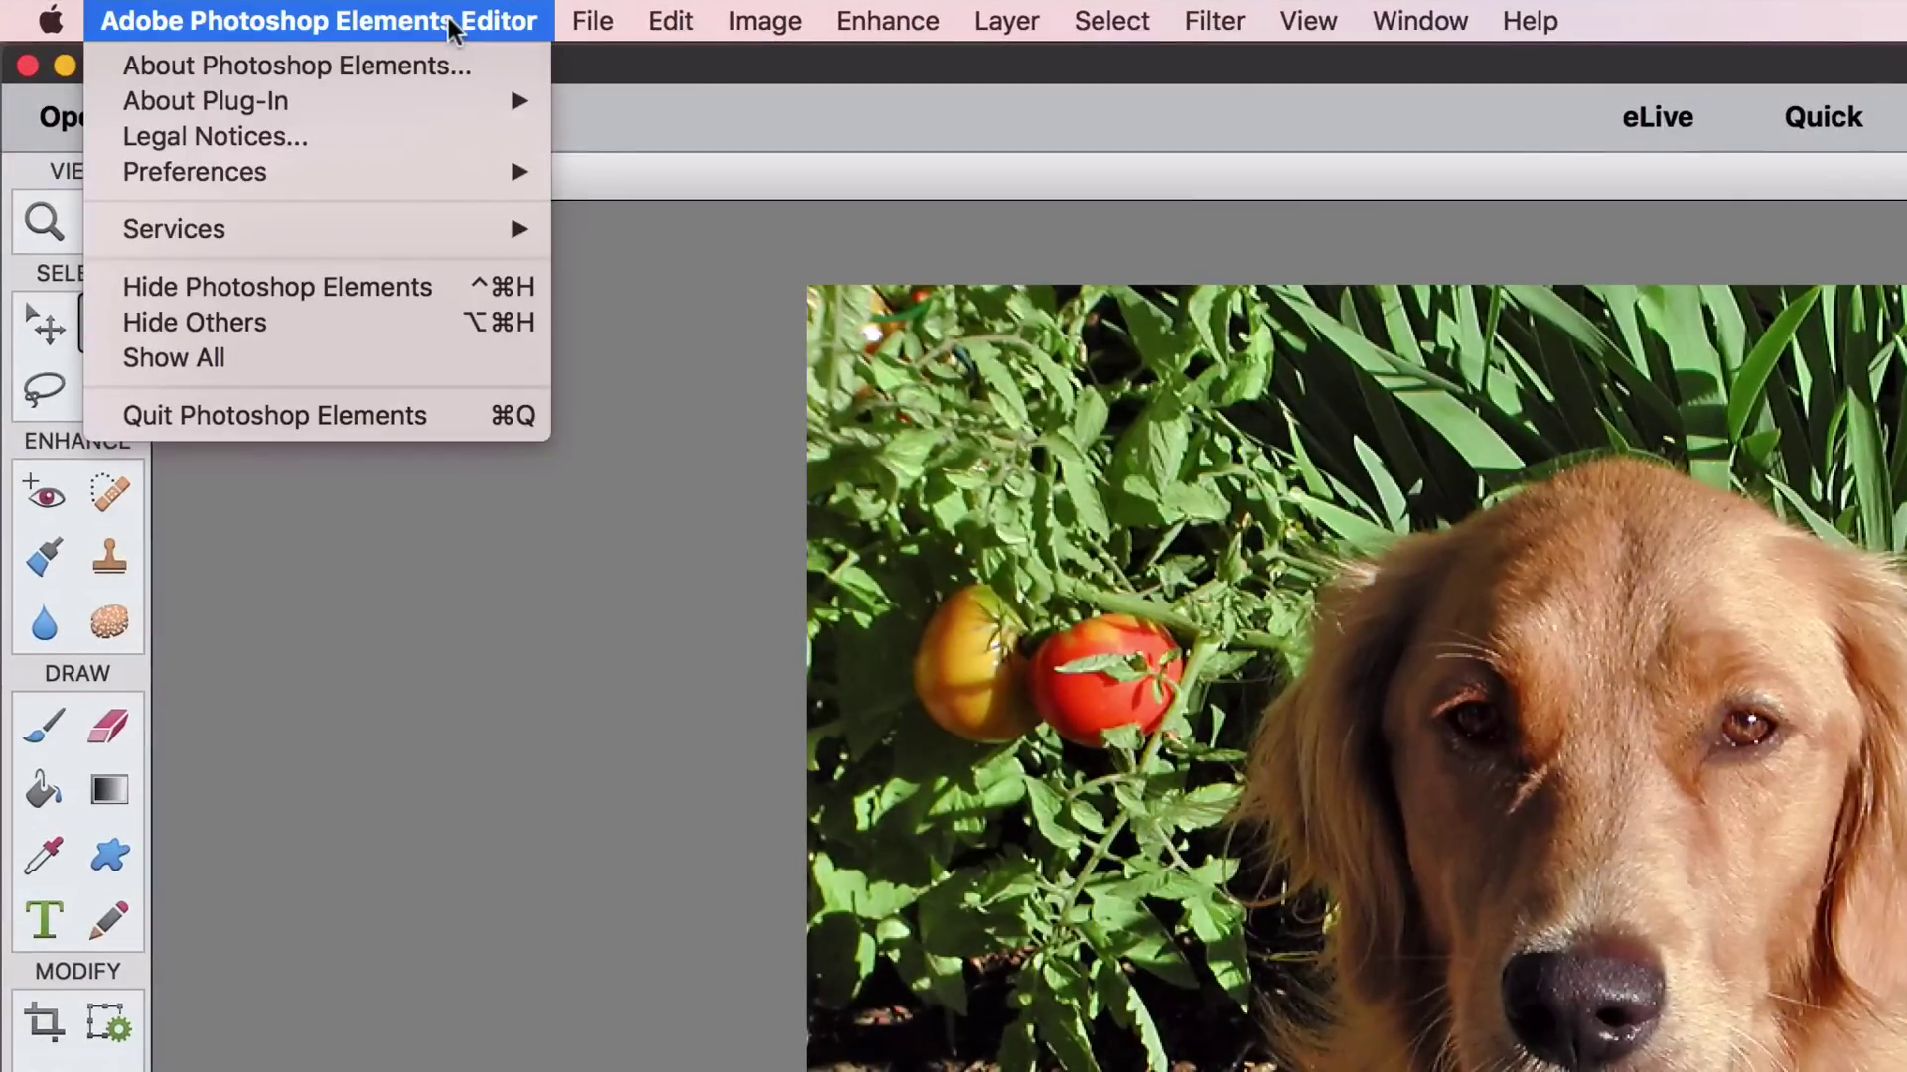
mouse_move(366, 170)
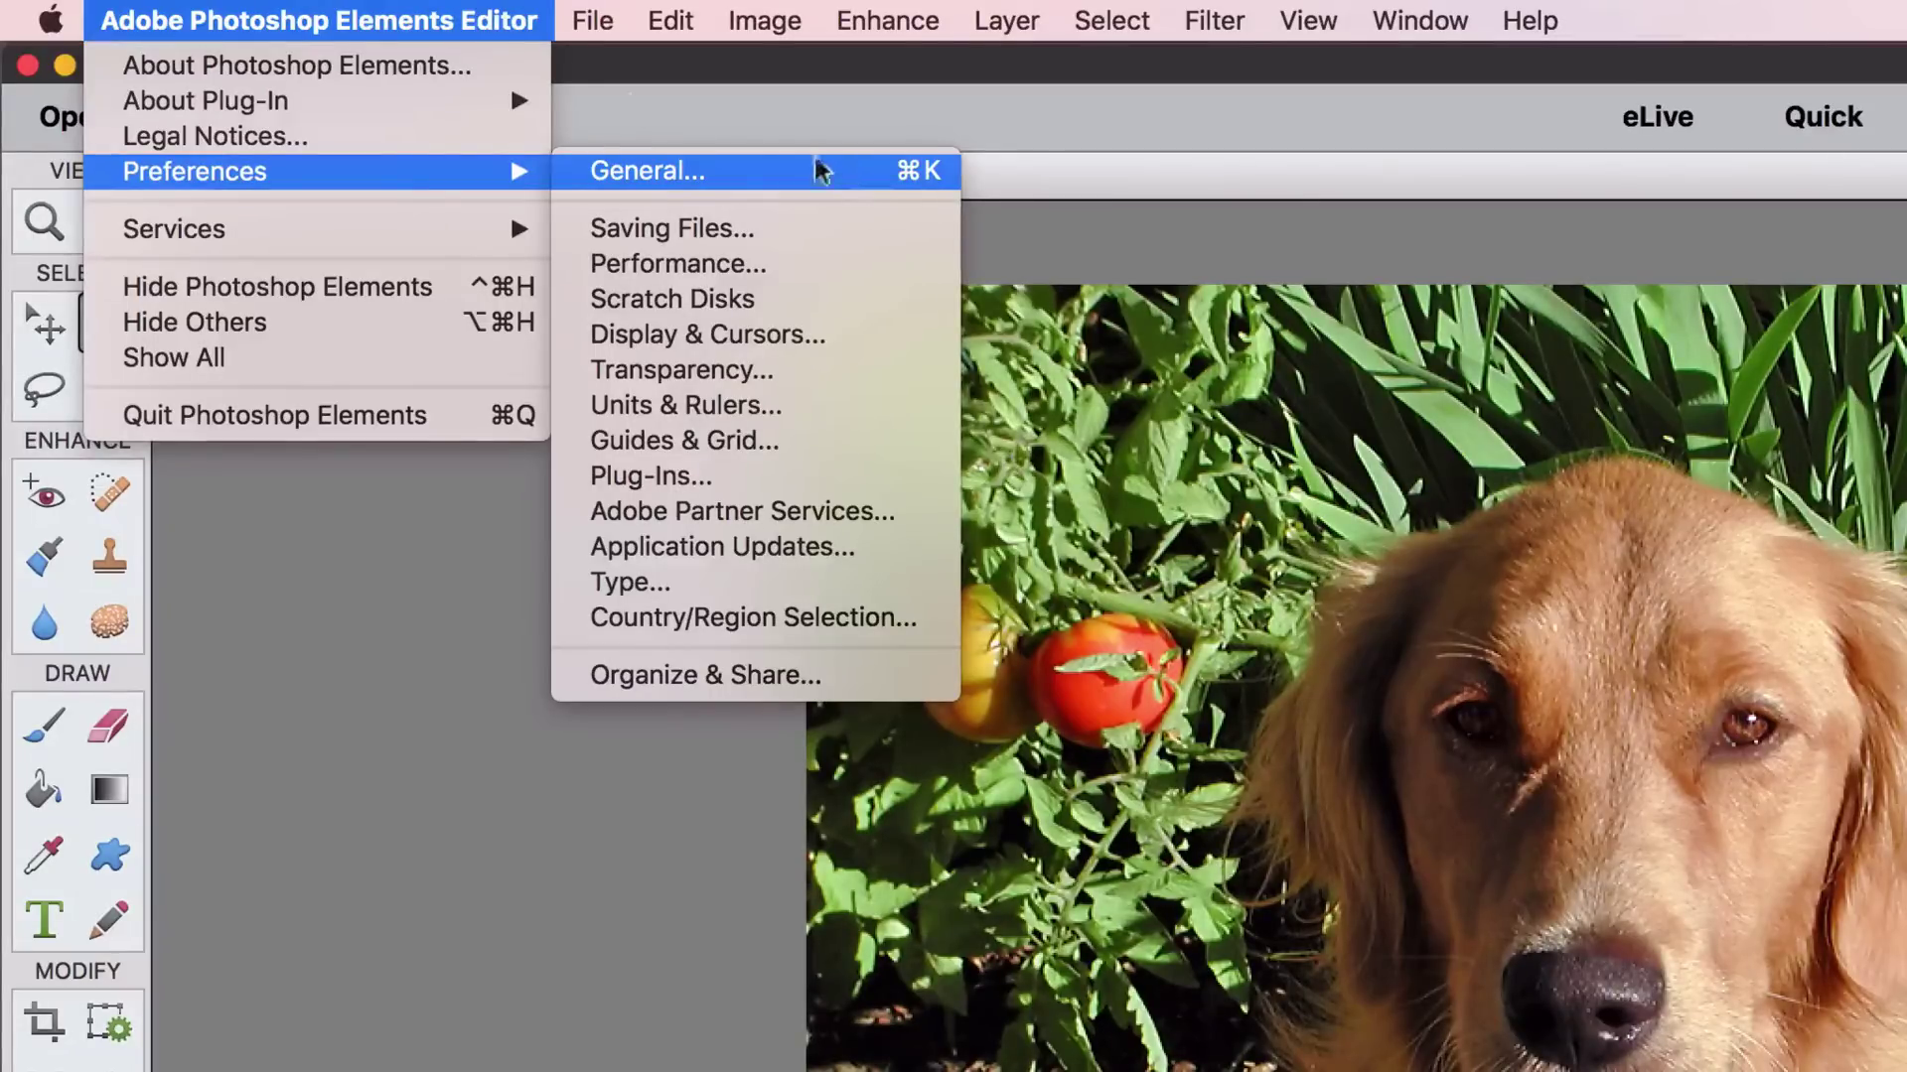
click(437, 25)
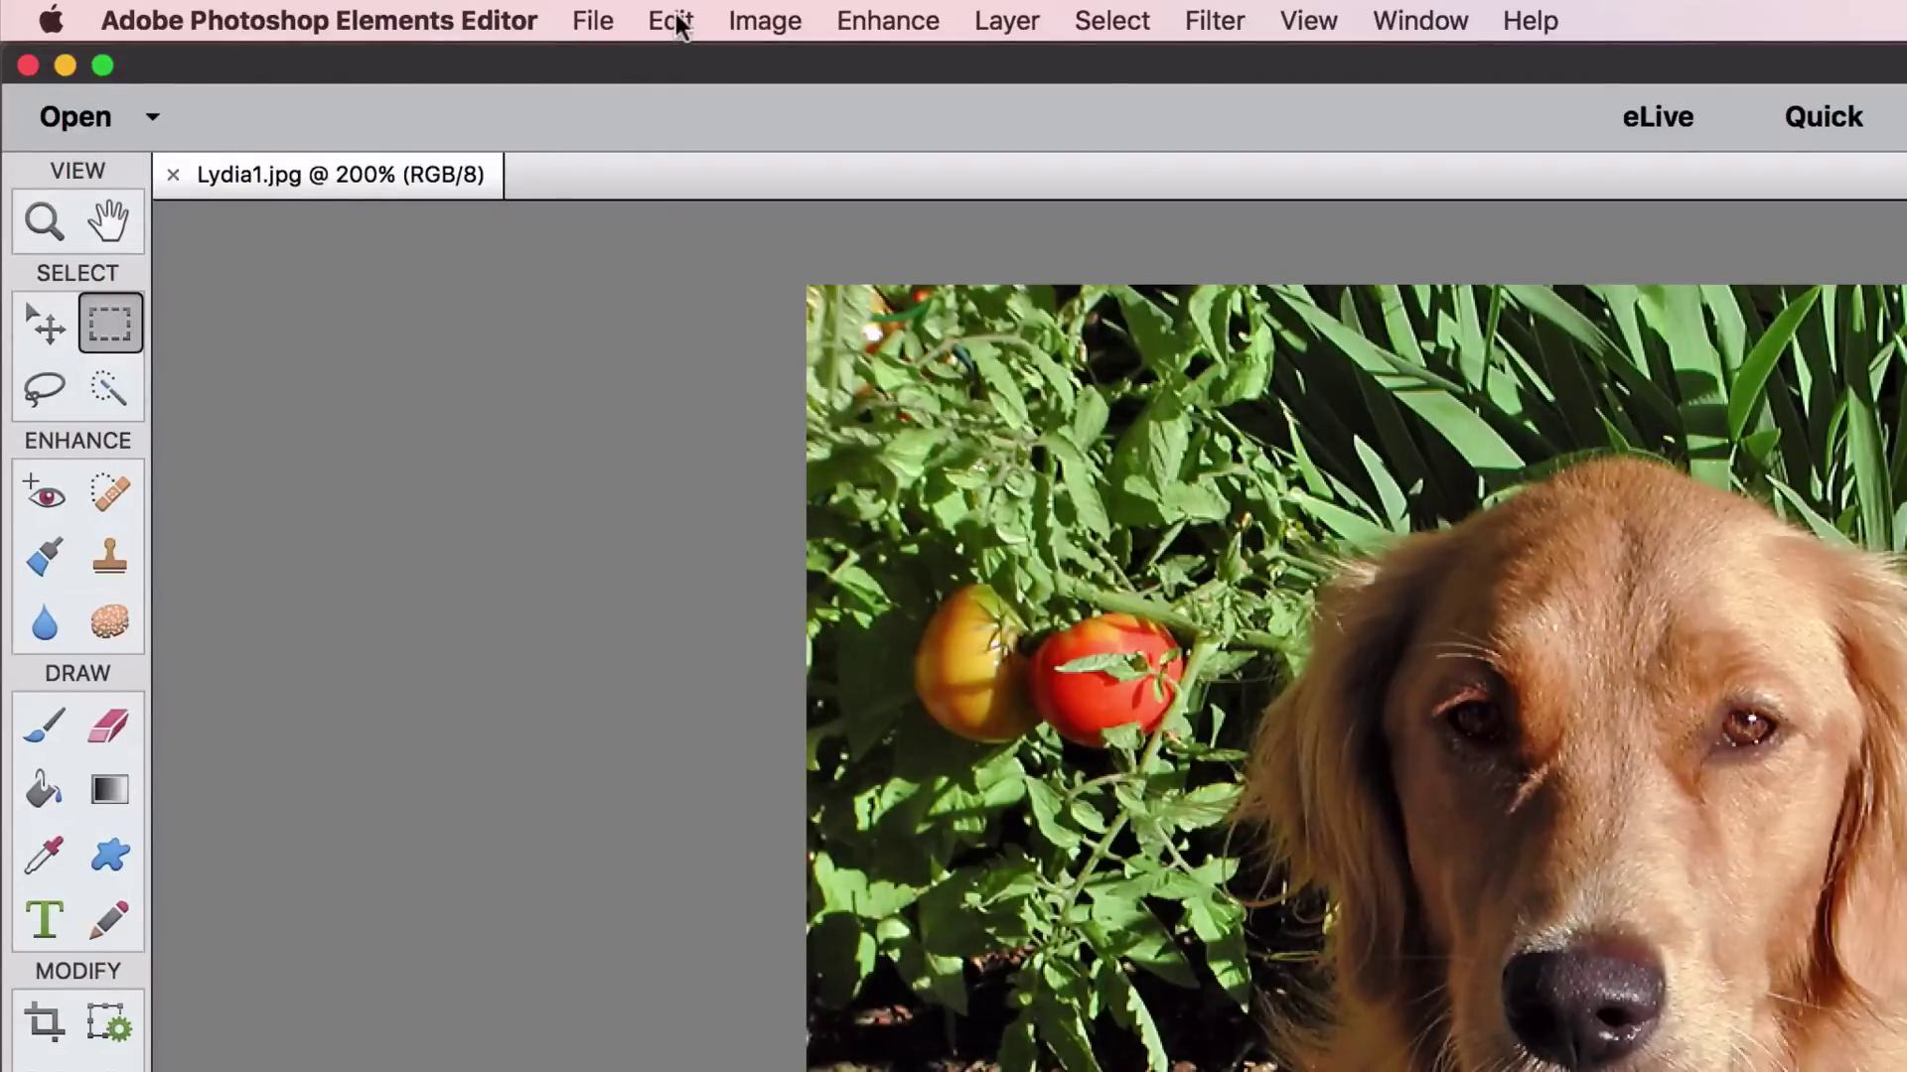
click(438, 24)
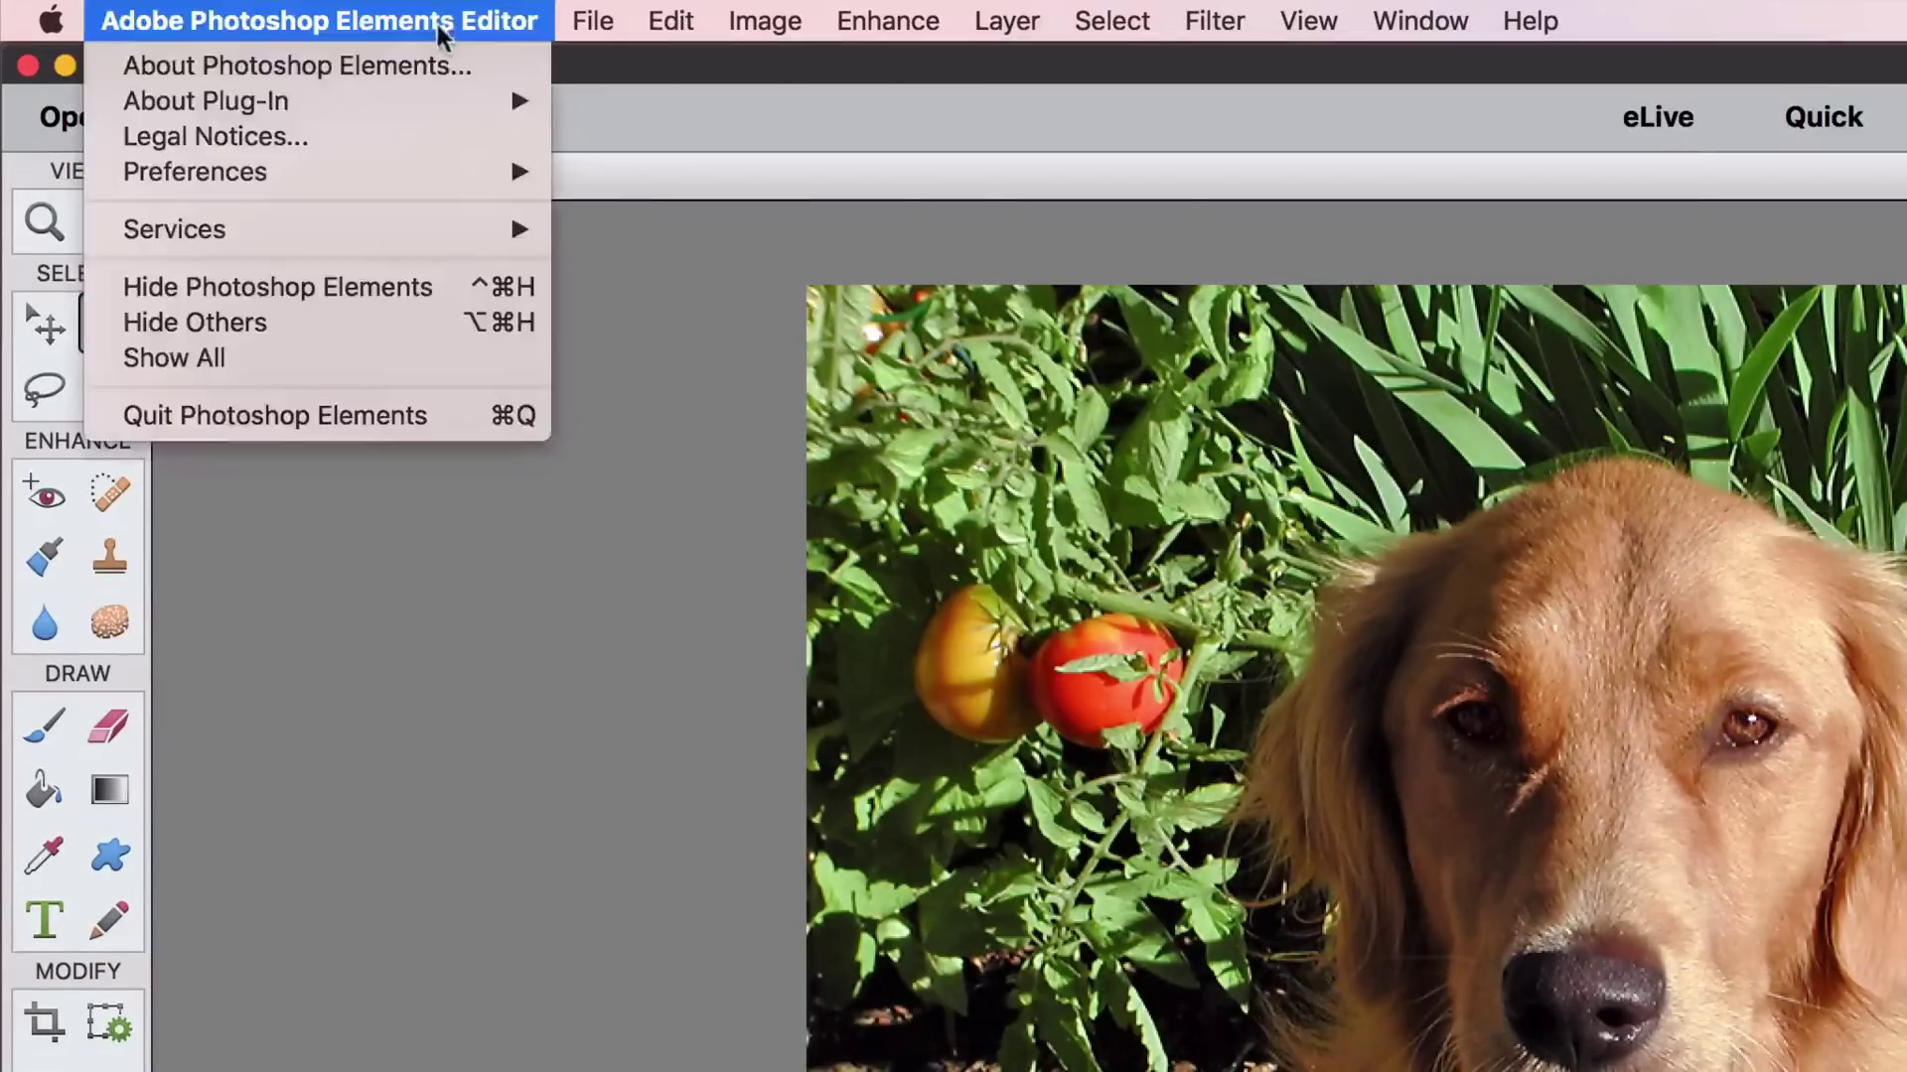
mouse_move(281, 183)
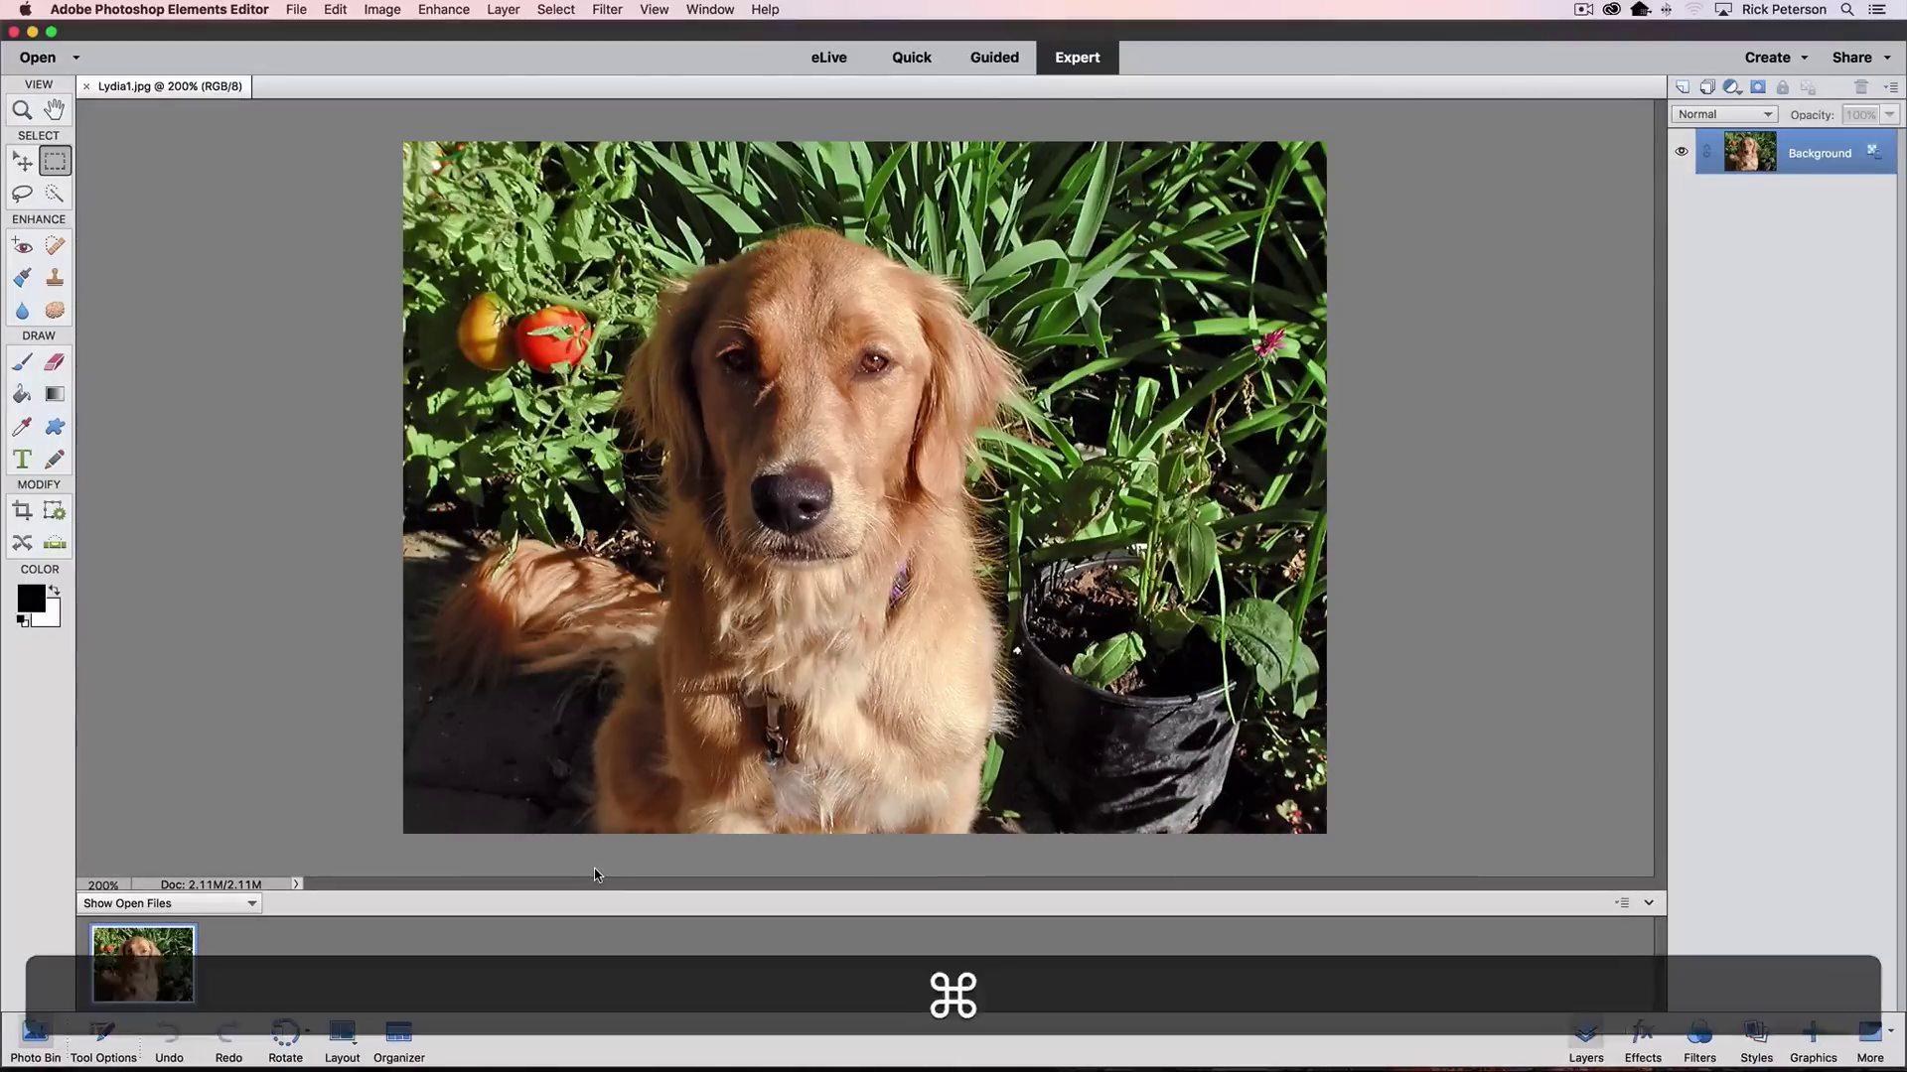
key(super+k)
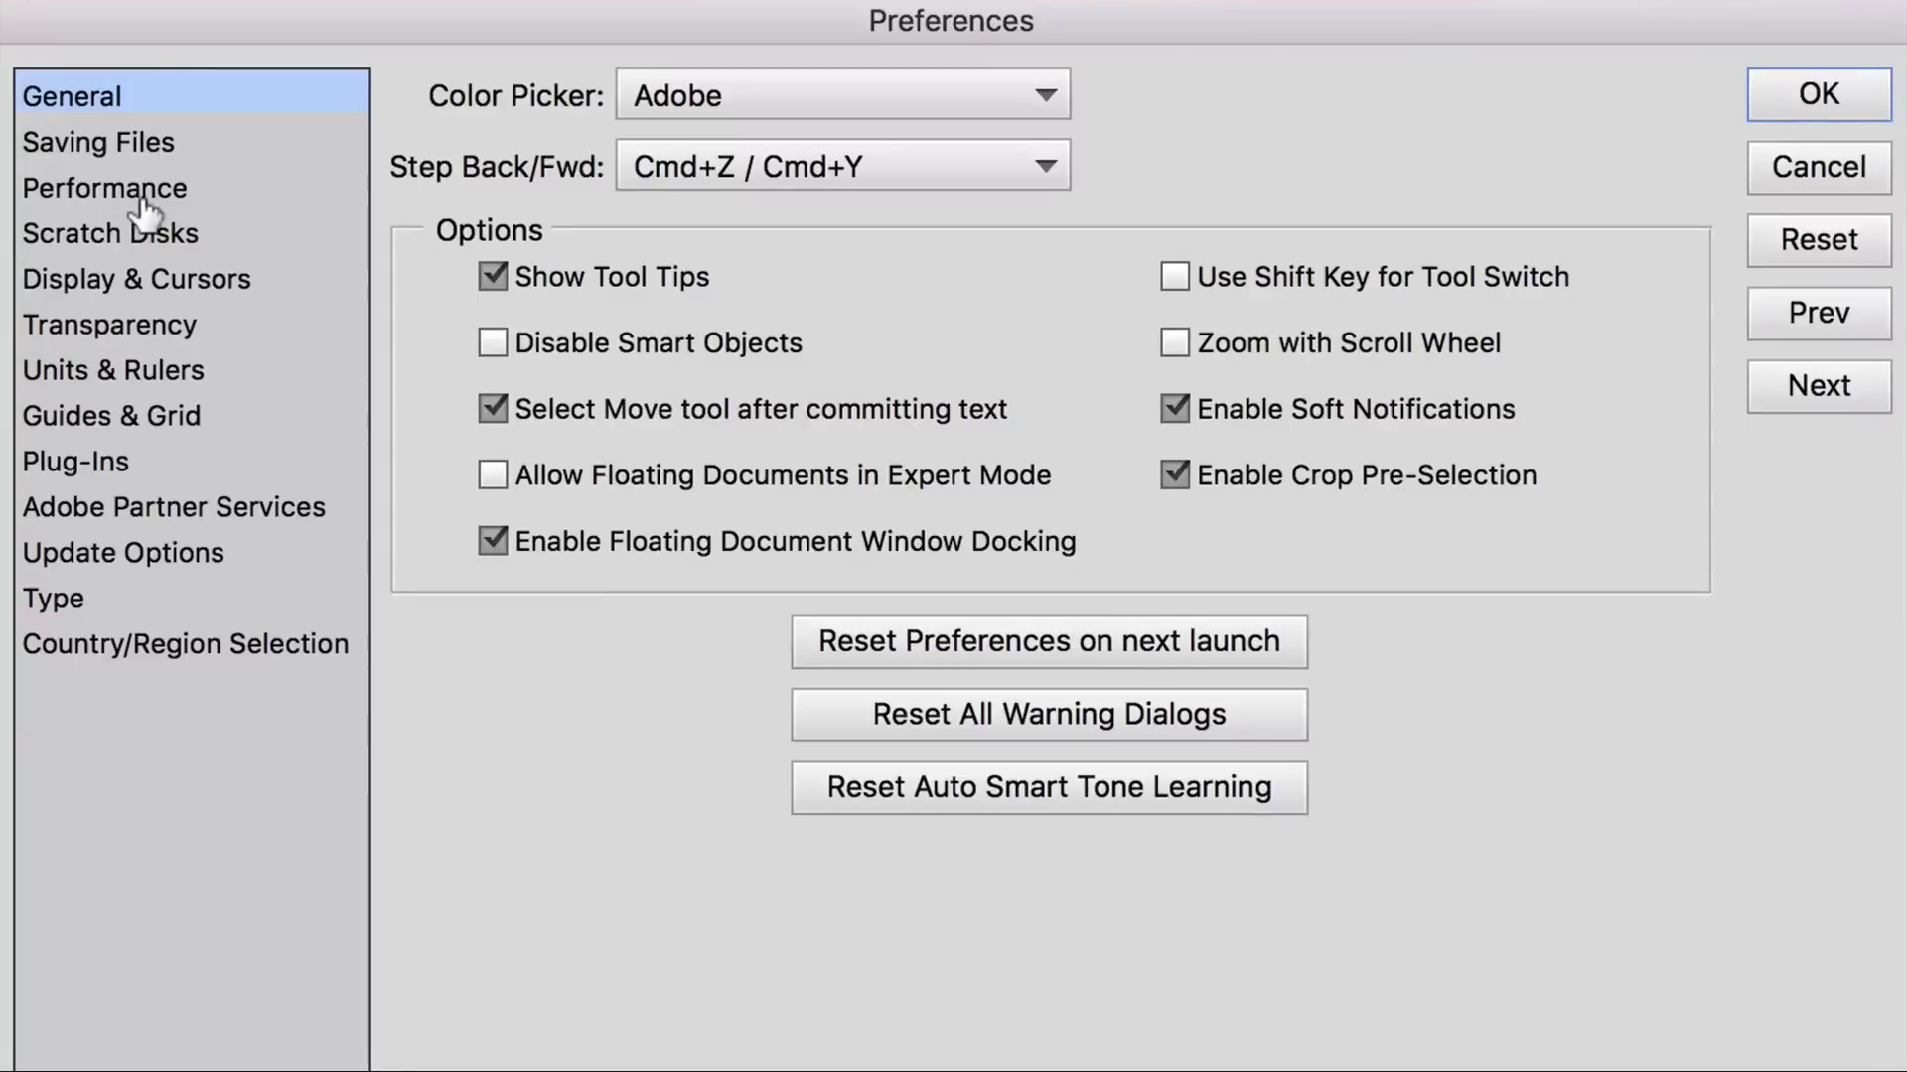
- Review the Saving Files, Performance and Scratch Disks panels, then return to General and keep Color Picker on Adobe
click(127, 149)
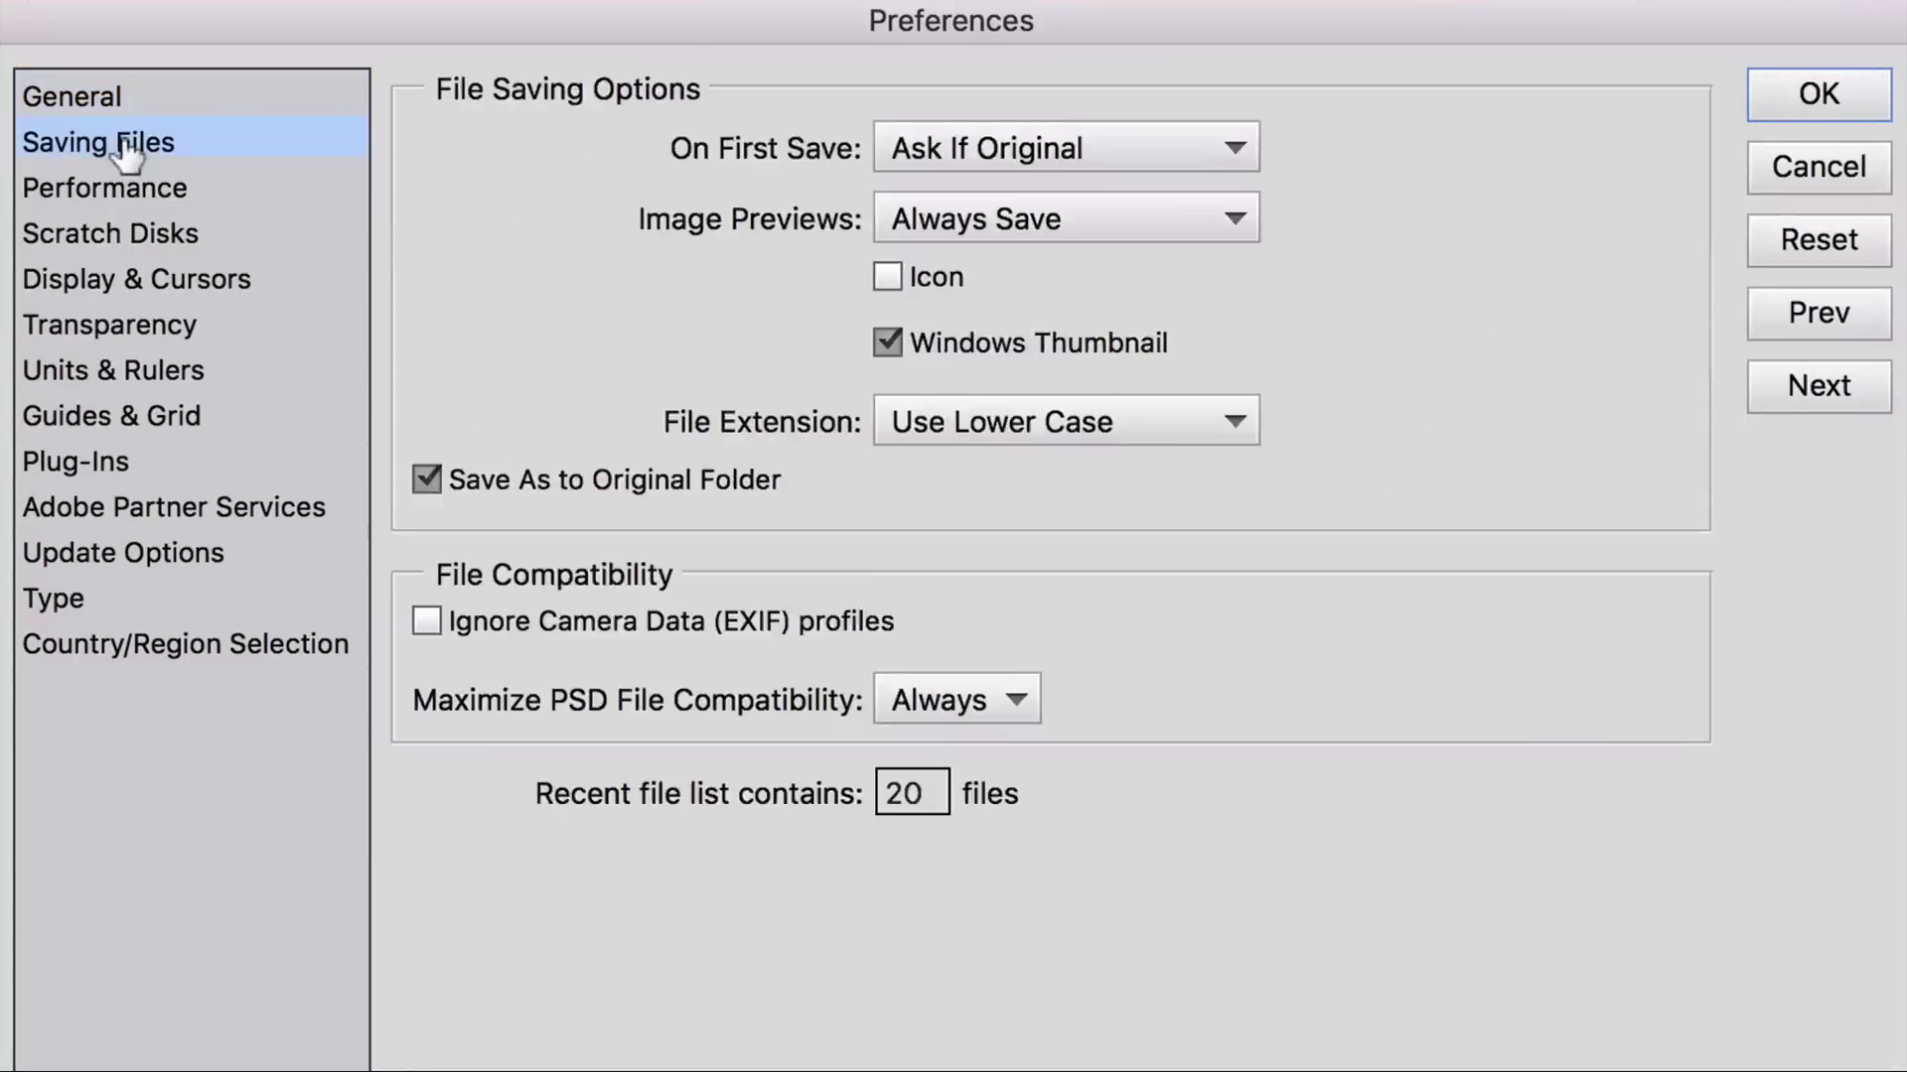
click(85, 191)
click(79, 246)
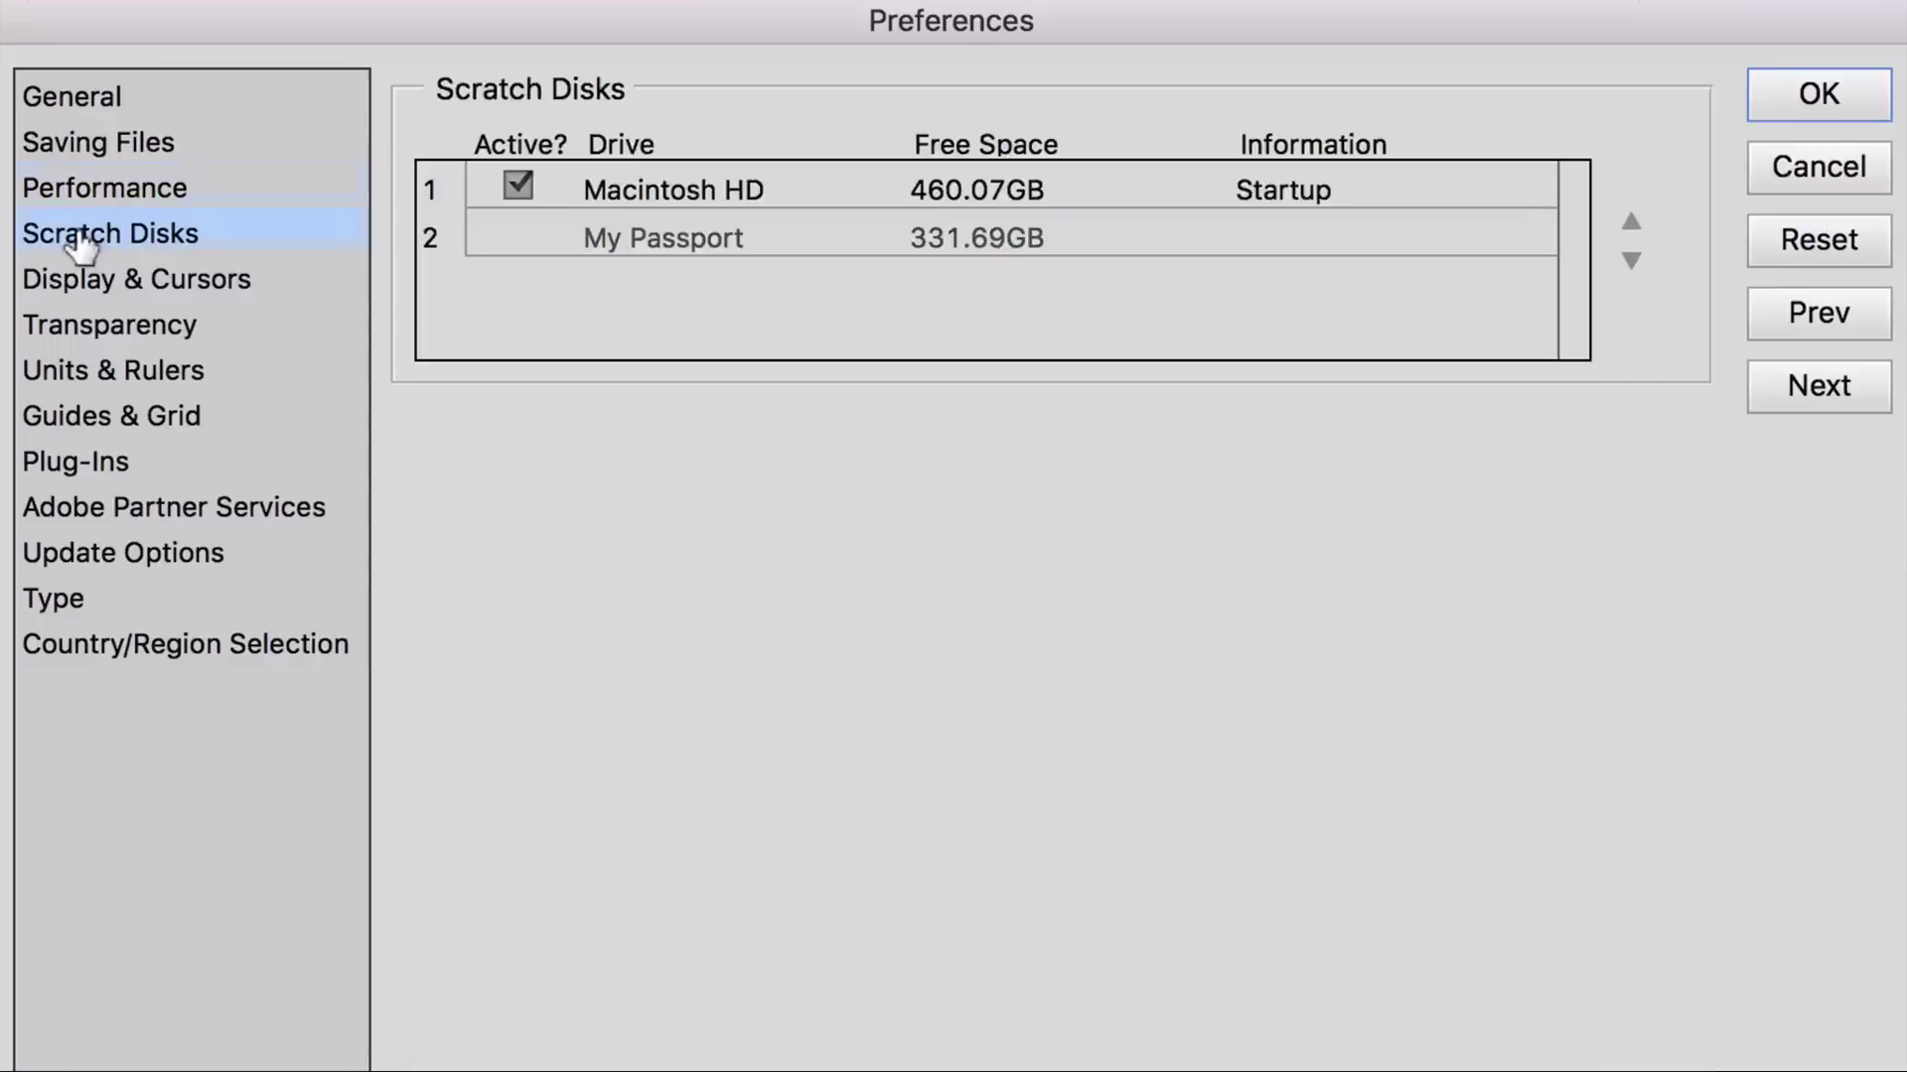
click(77, 103)
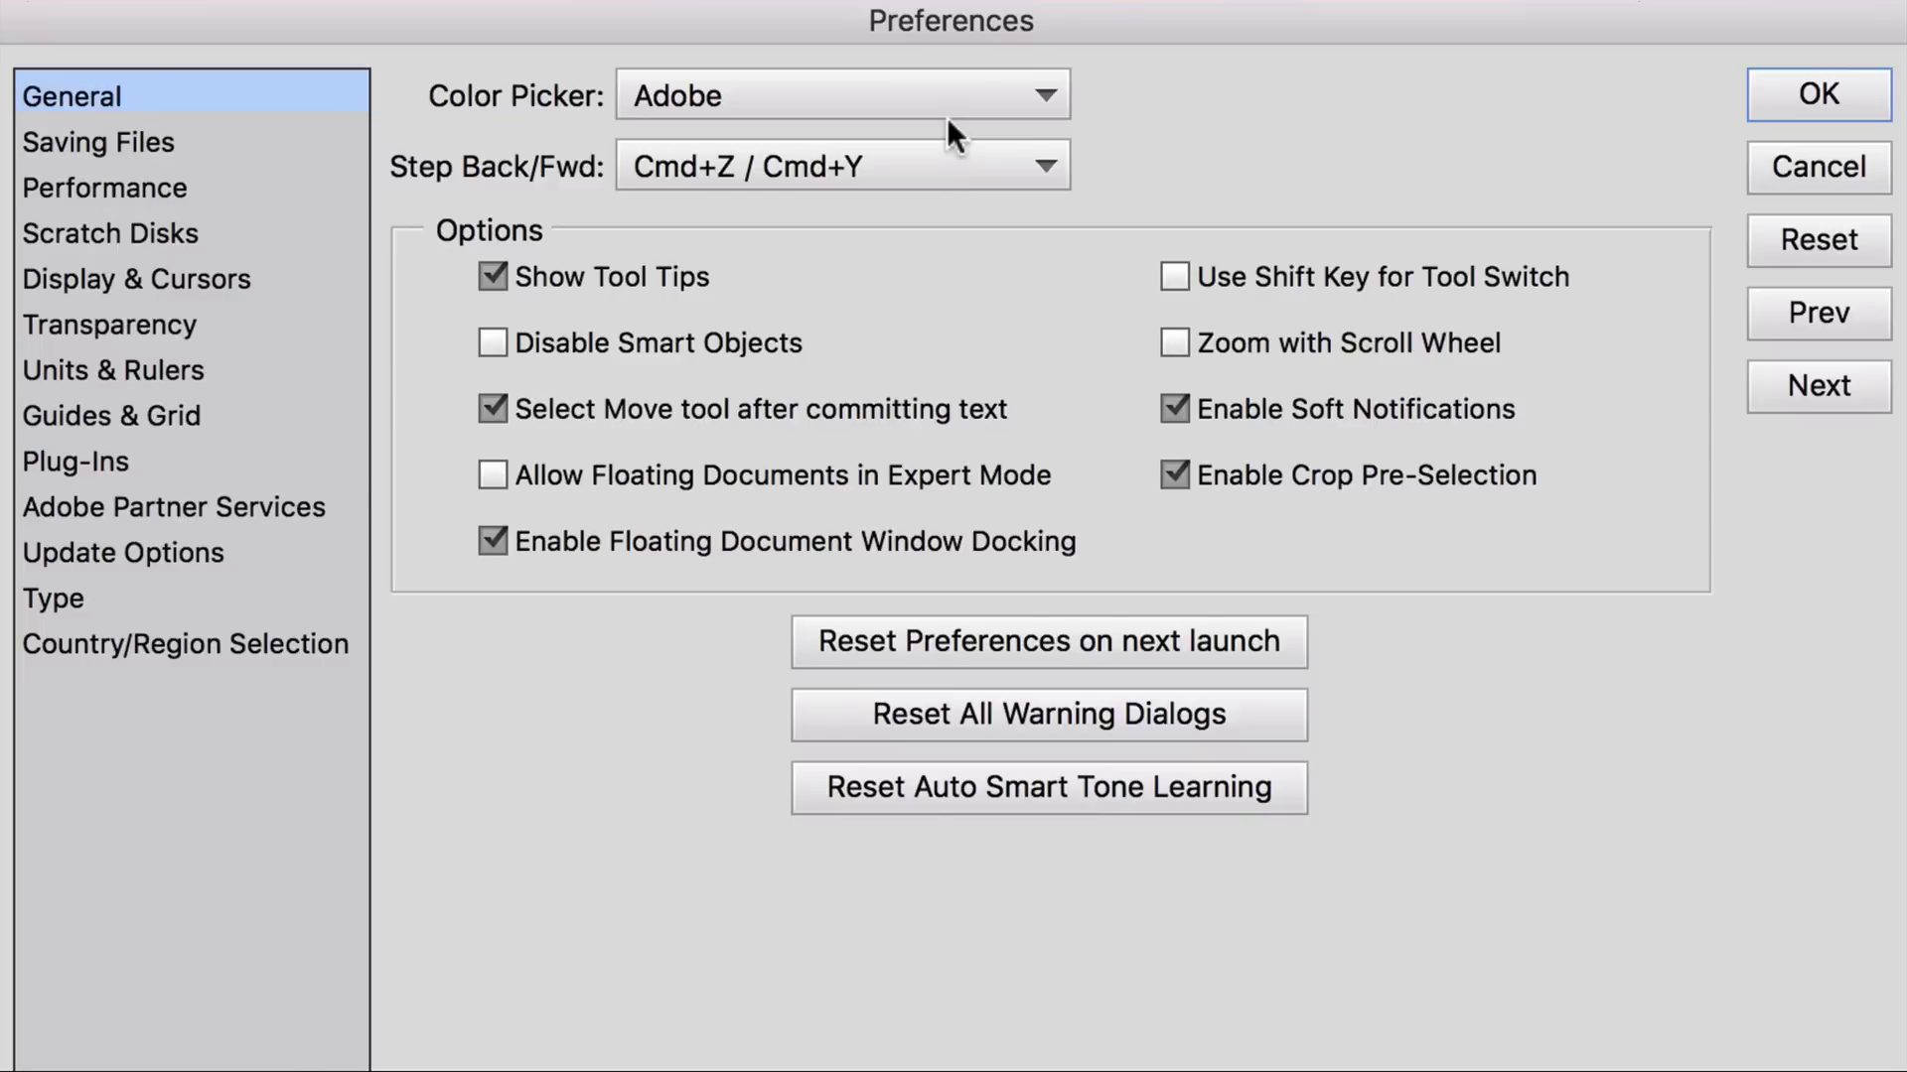
click(891, 106)
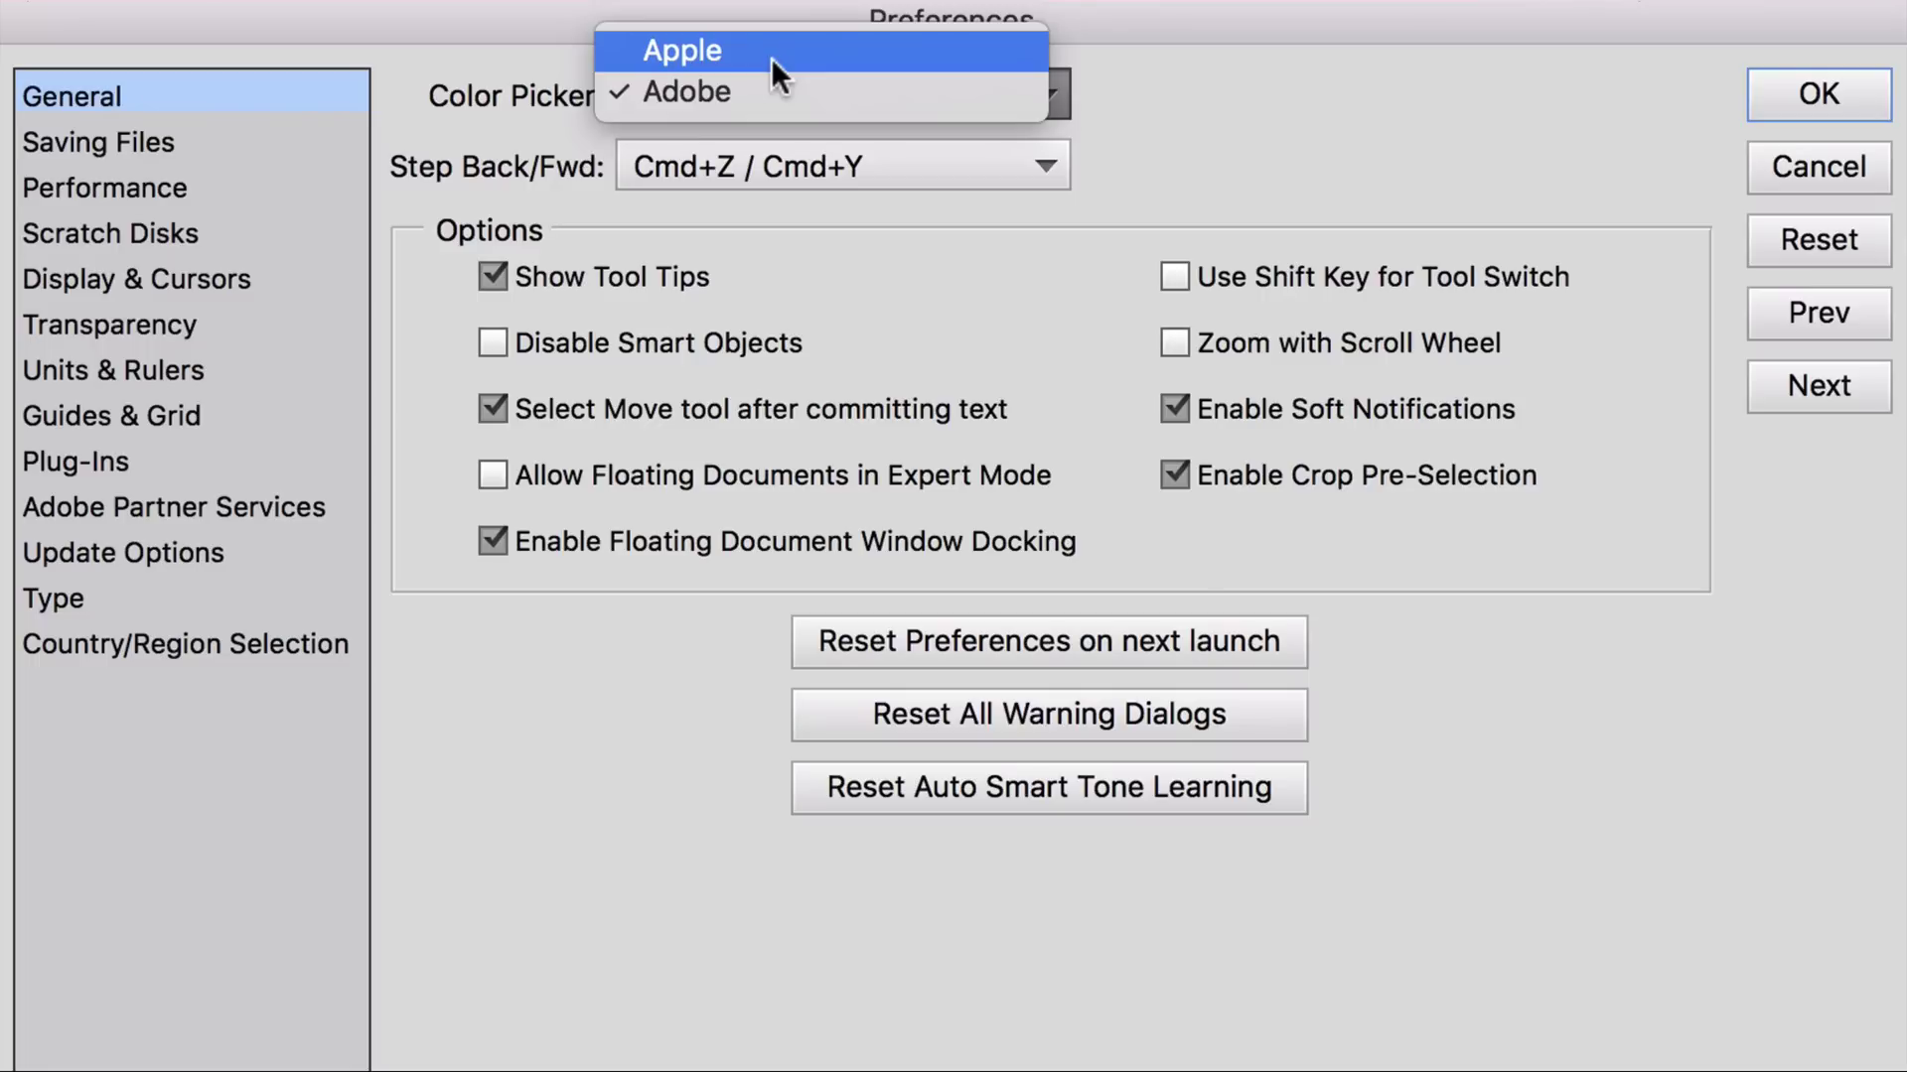
click(770, 93)
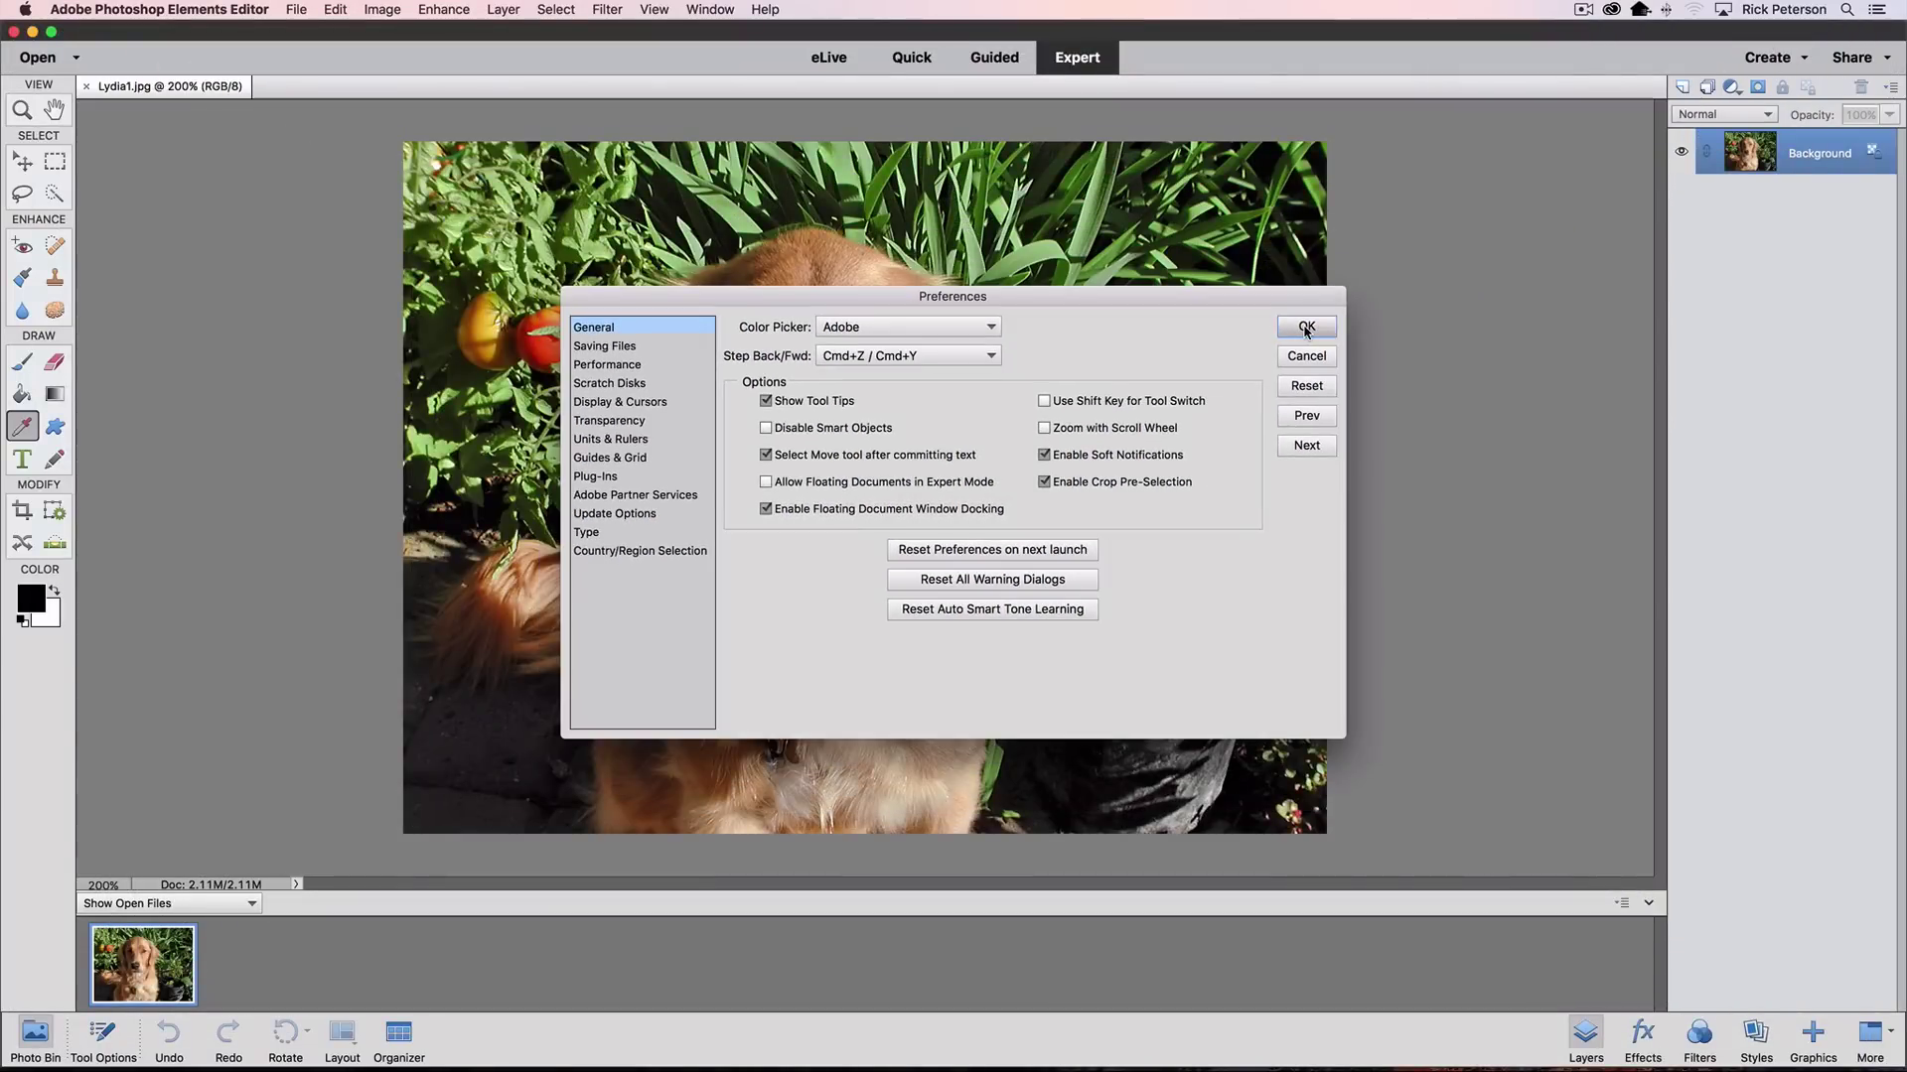
- Close Preferences with OK and set the background colour to blue 3d59d1
click(1305, 329)
key(m)
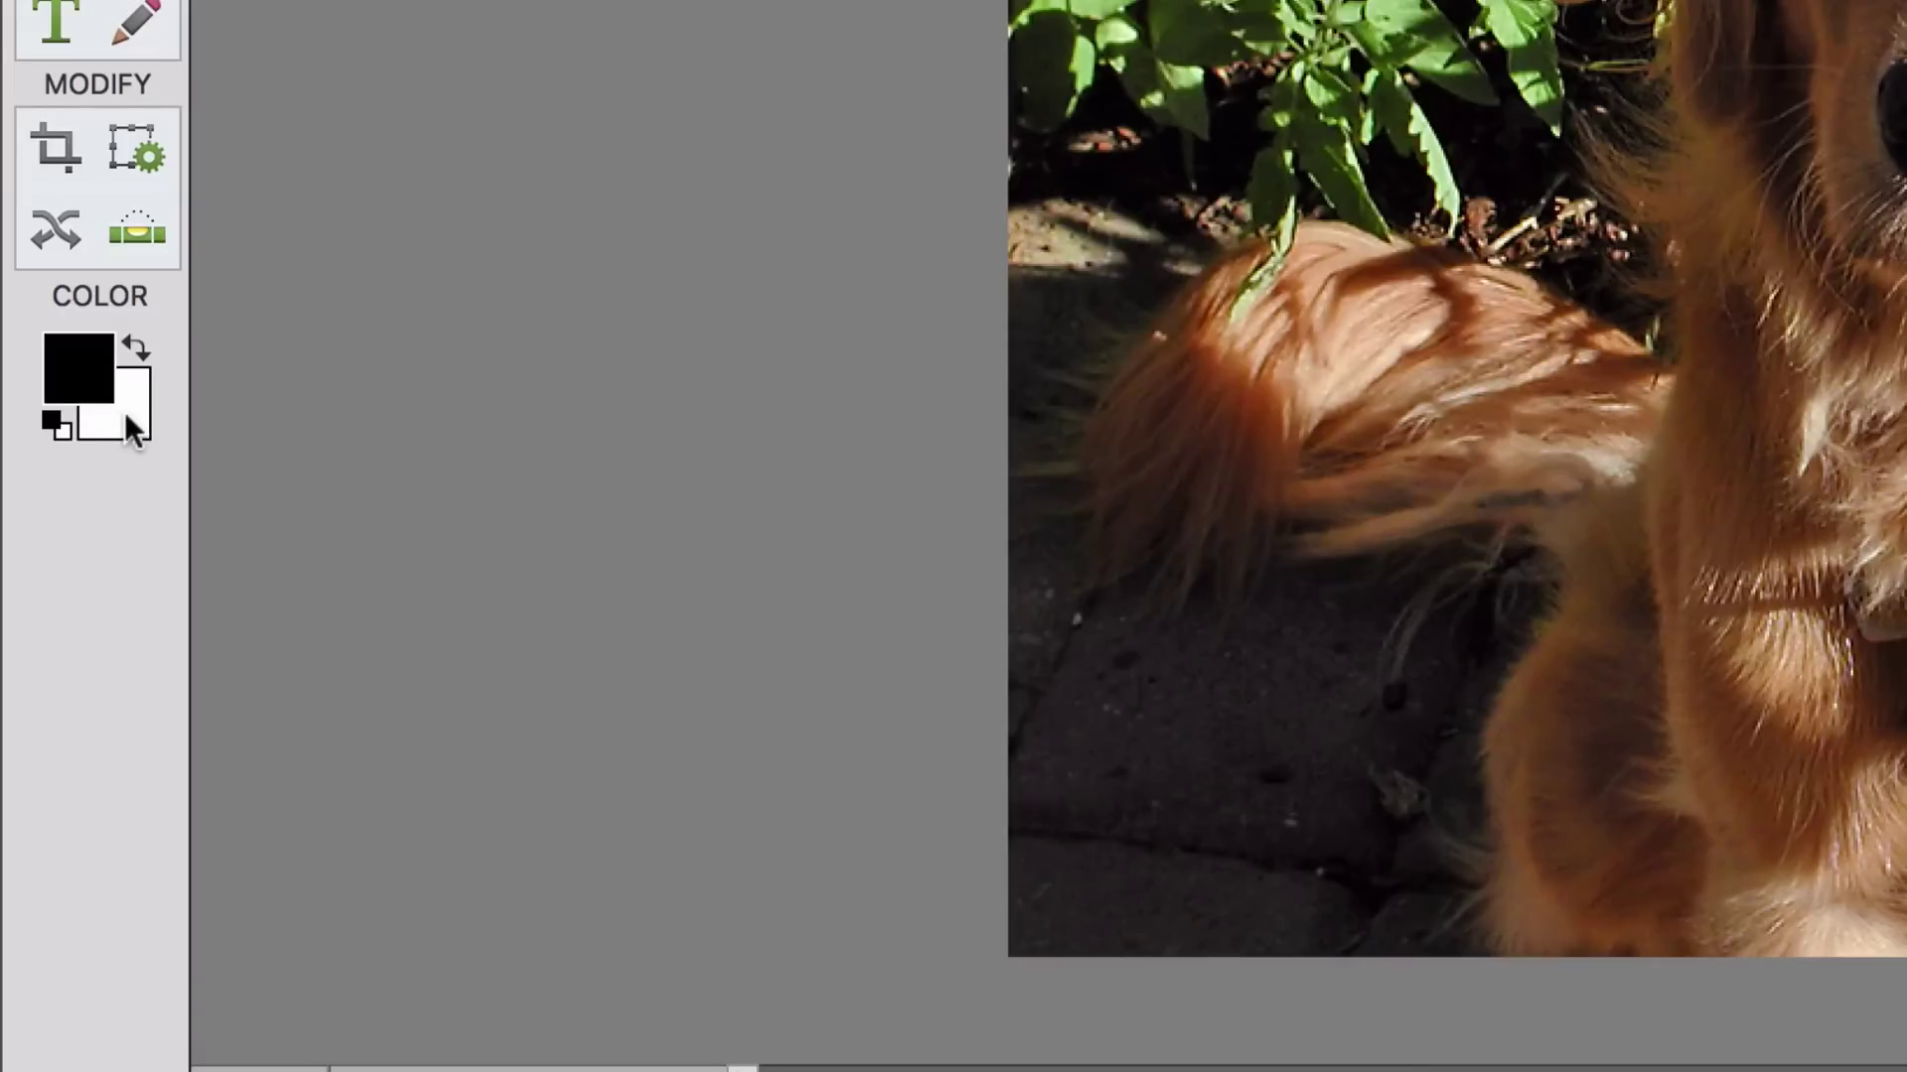
click(126, 415)
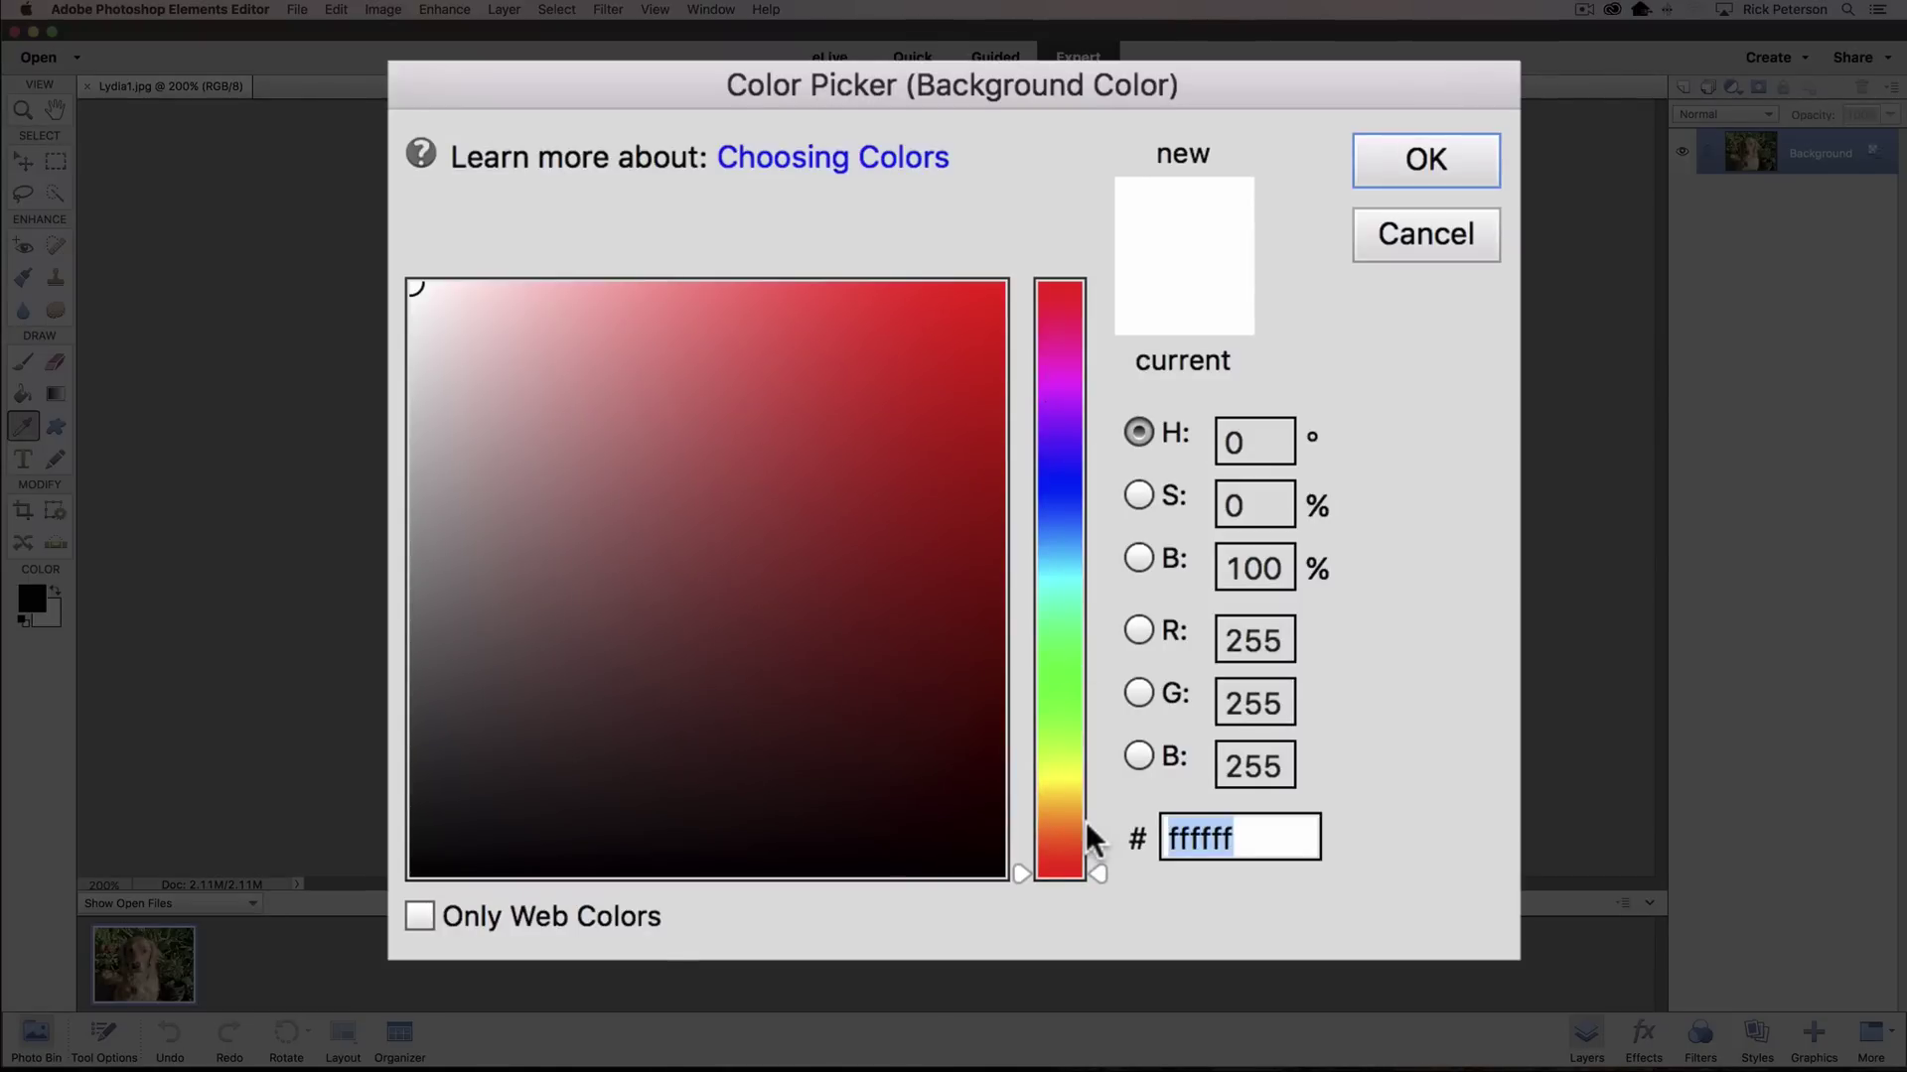
click(1066, 494)
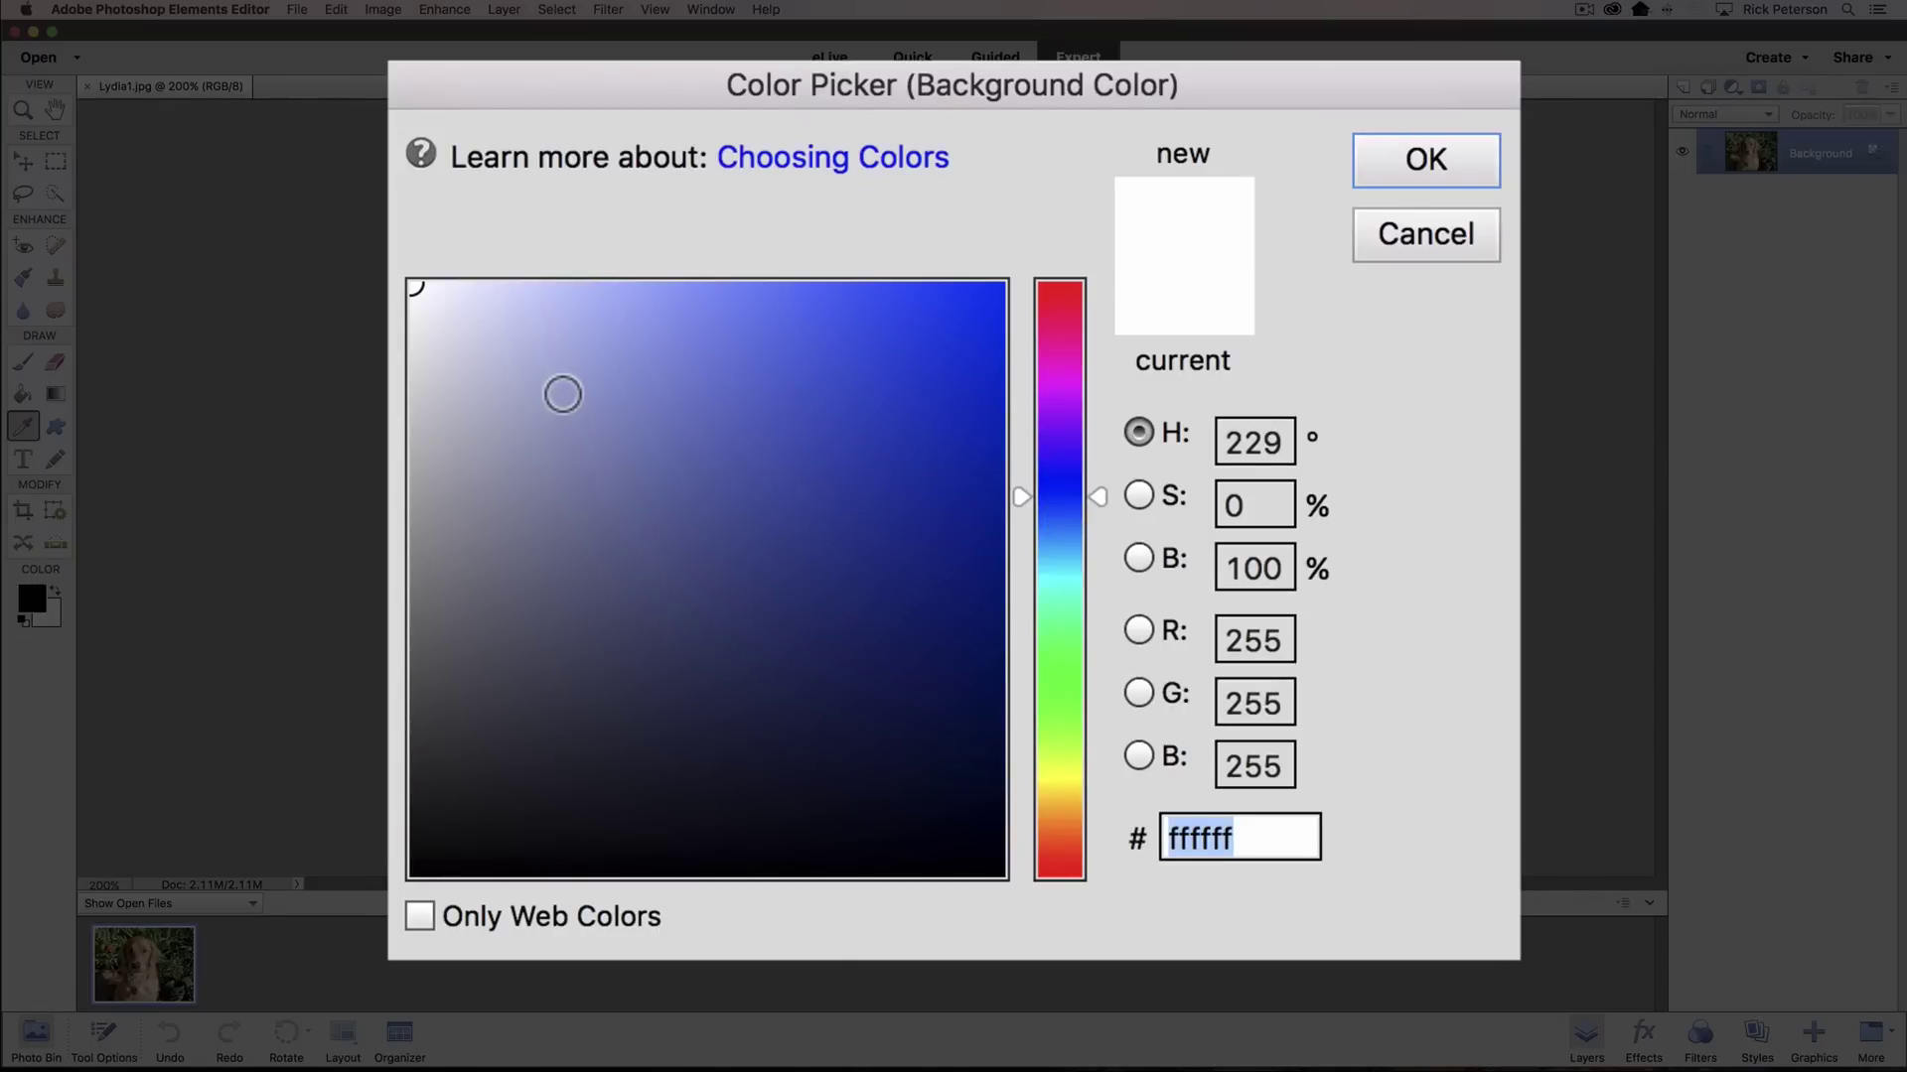
mouse_move(562, 394)
mouse_down()
mouse_move(745, 443)
mouse_move(776, 395)
mouse_move(719, 391)
mouse_move(728, 447)
mouse_move(840, 507)
mouse_move(726, 401)
mouse_move(691, 522)
mouse_move(787, 562)
mouse_move(737, 593)
mouse_move(617, 467)
mouse_move(833, 391)
mouse_up()
click(1437, 169)
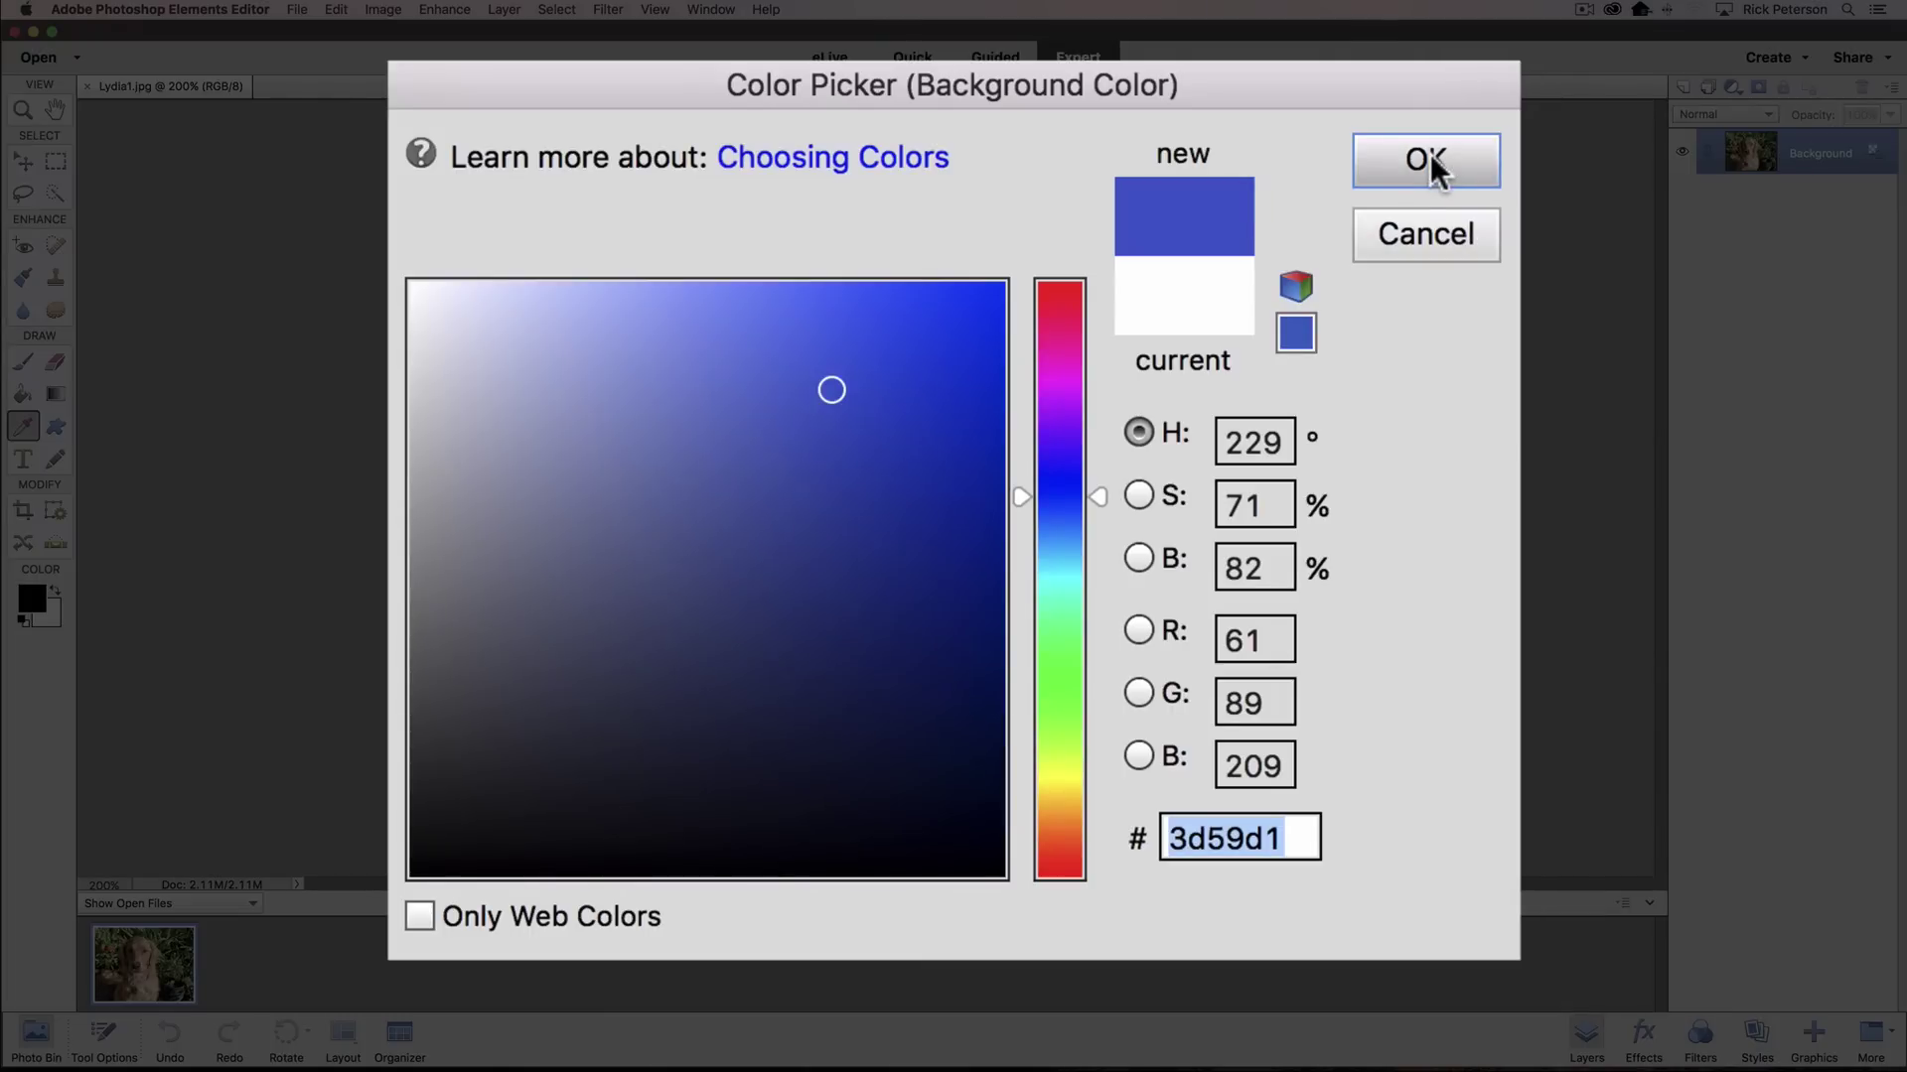
click(1437, 168)
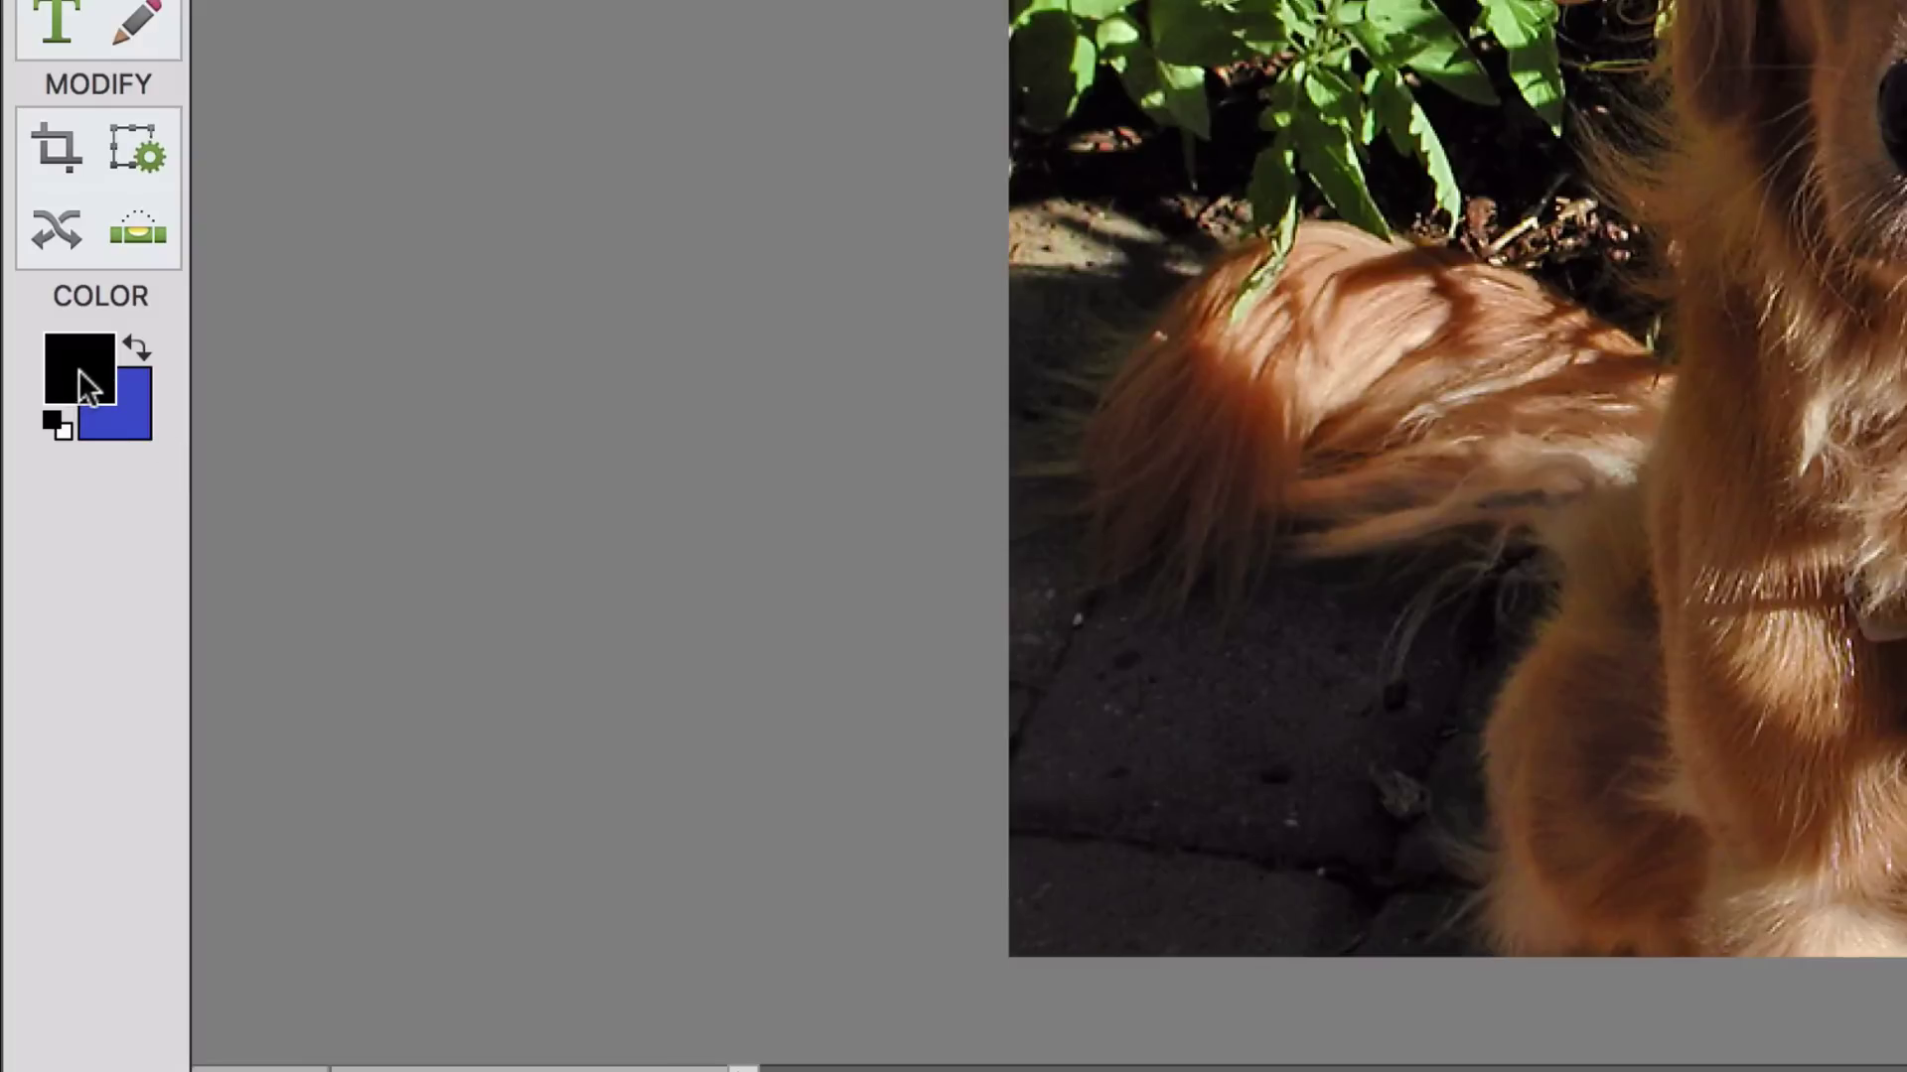
- Set the foreground colour to pure red ff0000
click(88, 382)
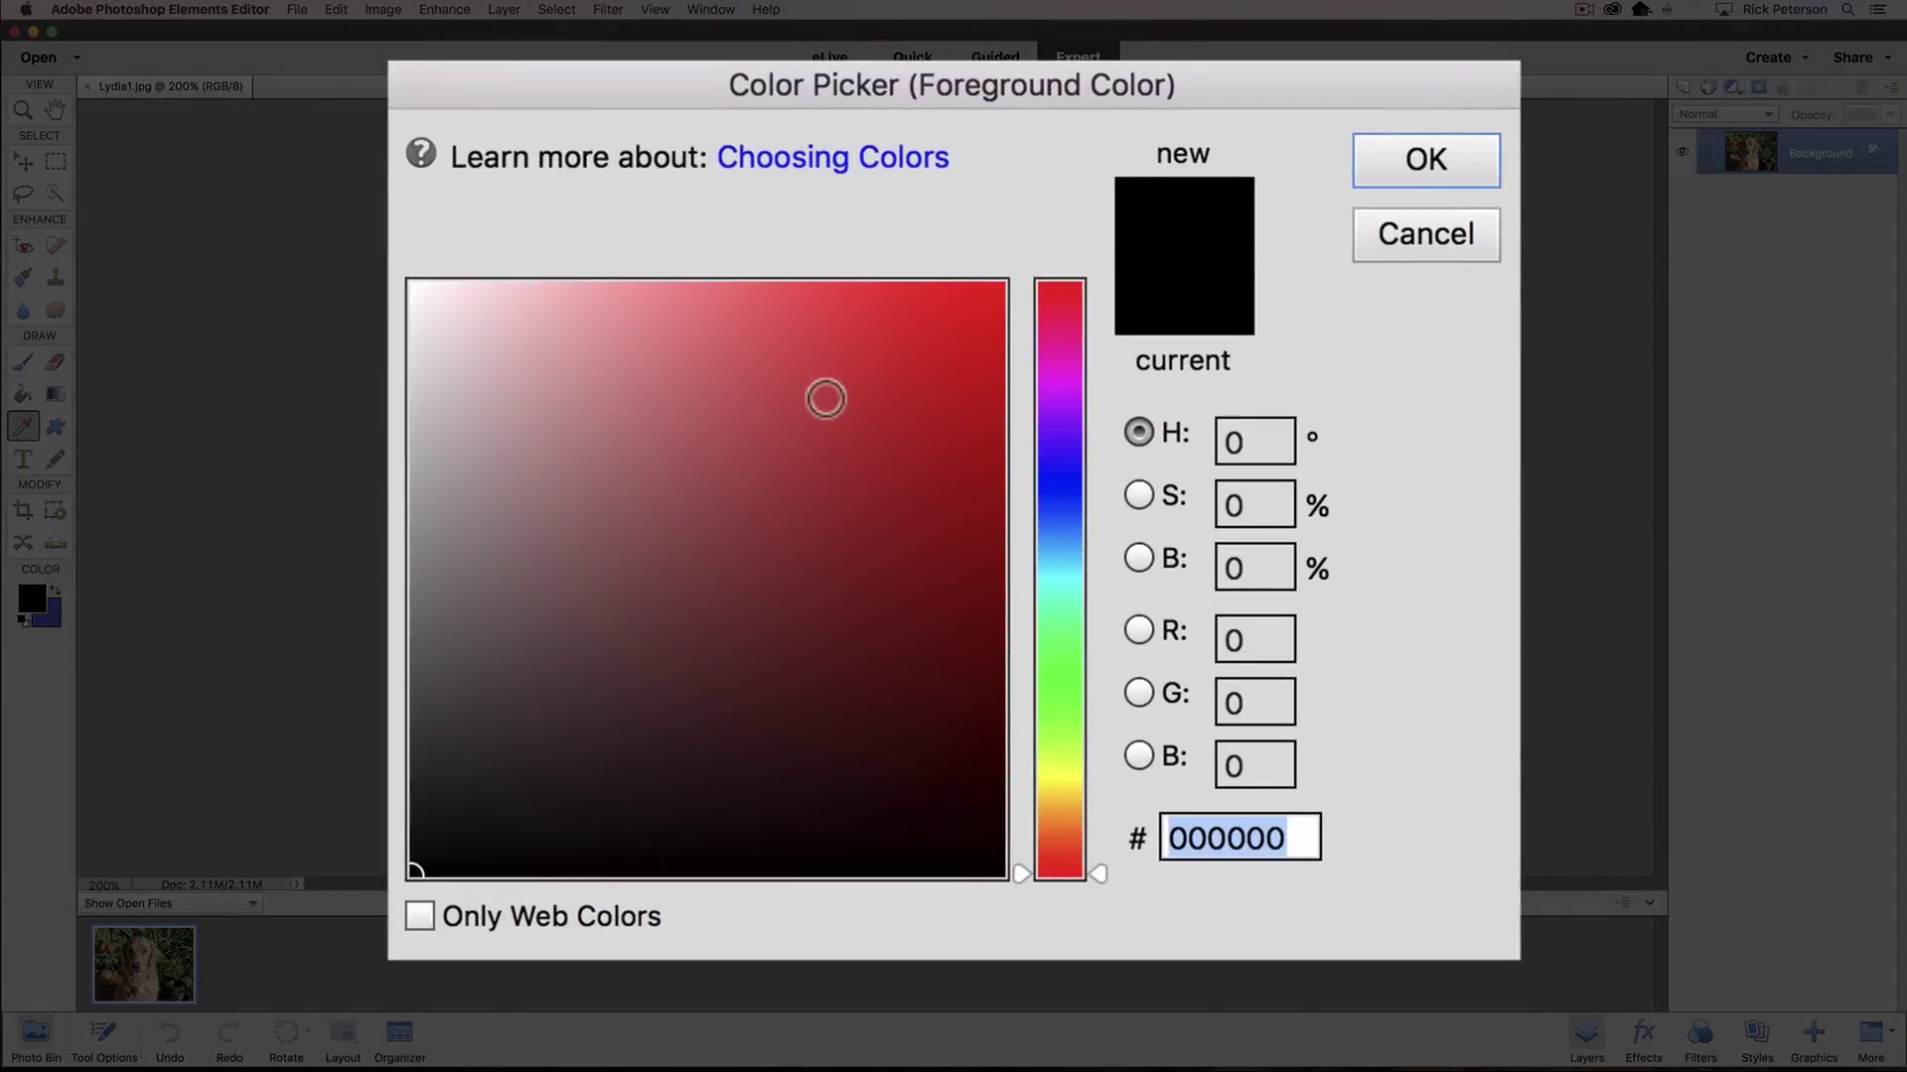
click(999, 286)
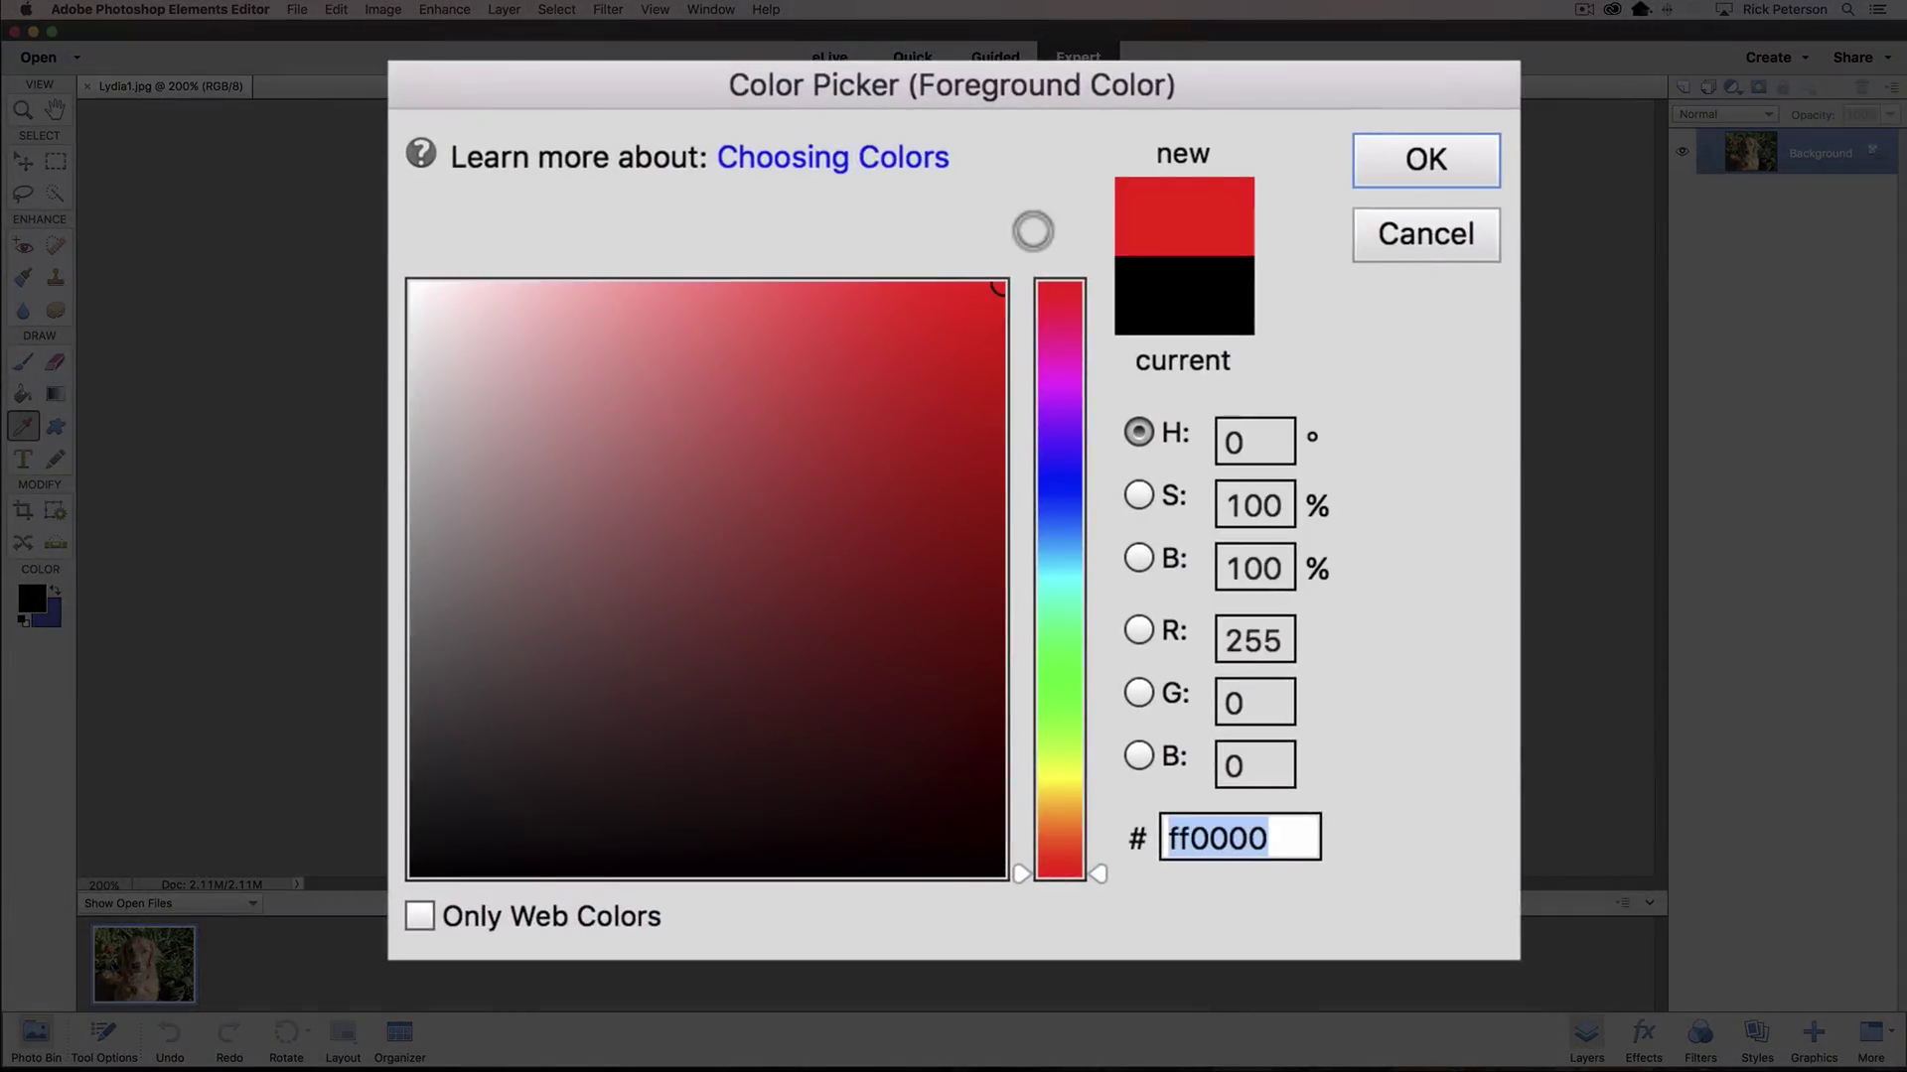
click(1433, 156)
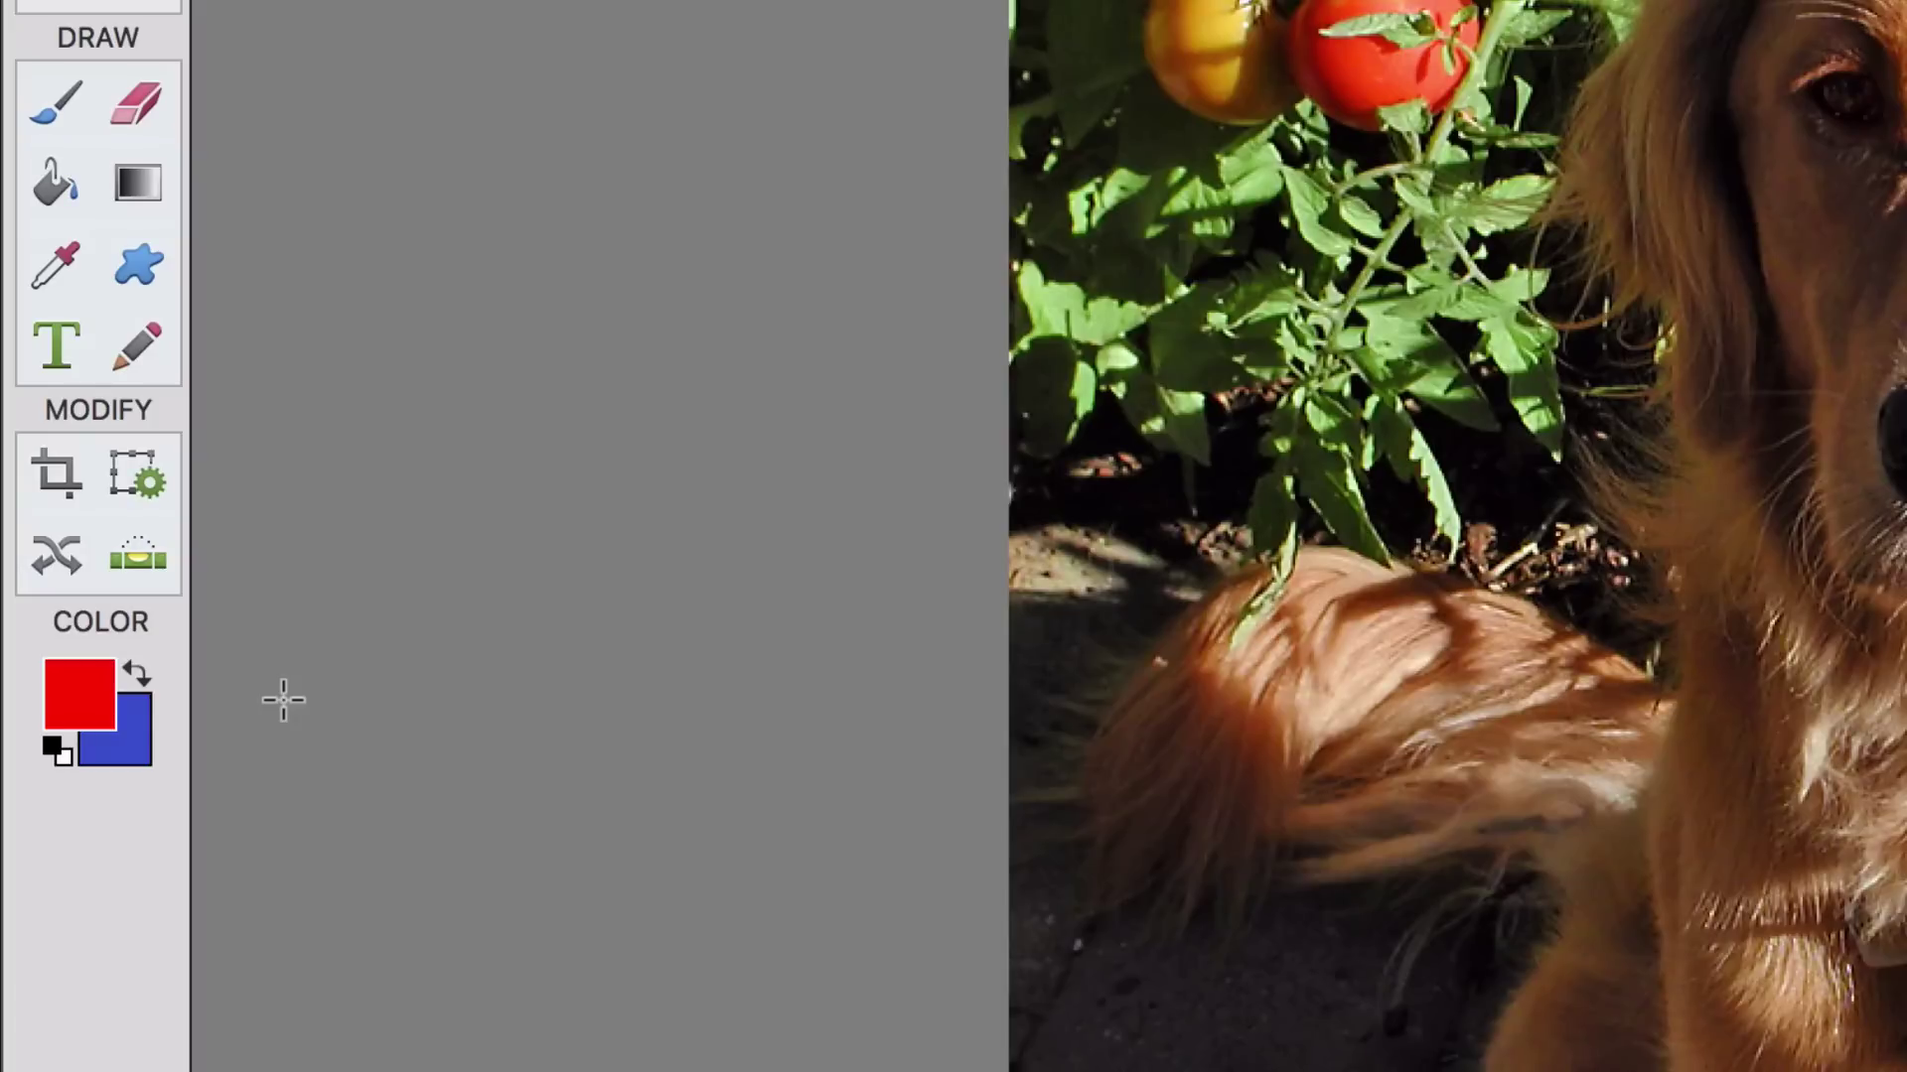
- Paint a red X across the dog's face with the Brush tool
click(69, 98)
drag(679, 278, 1003, 531)
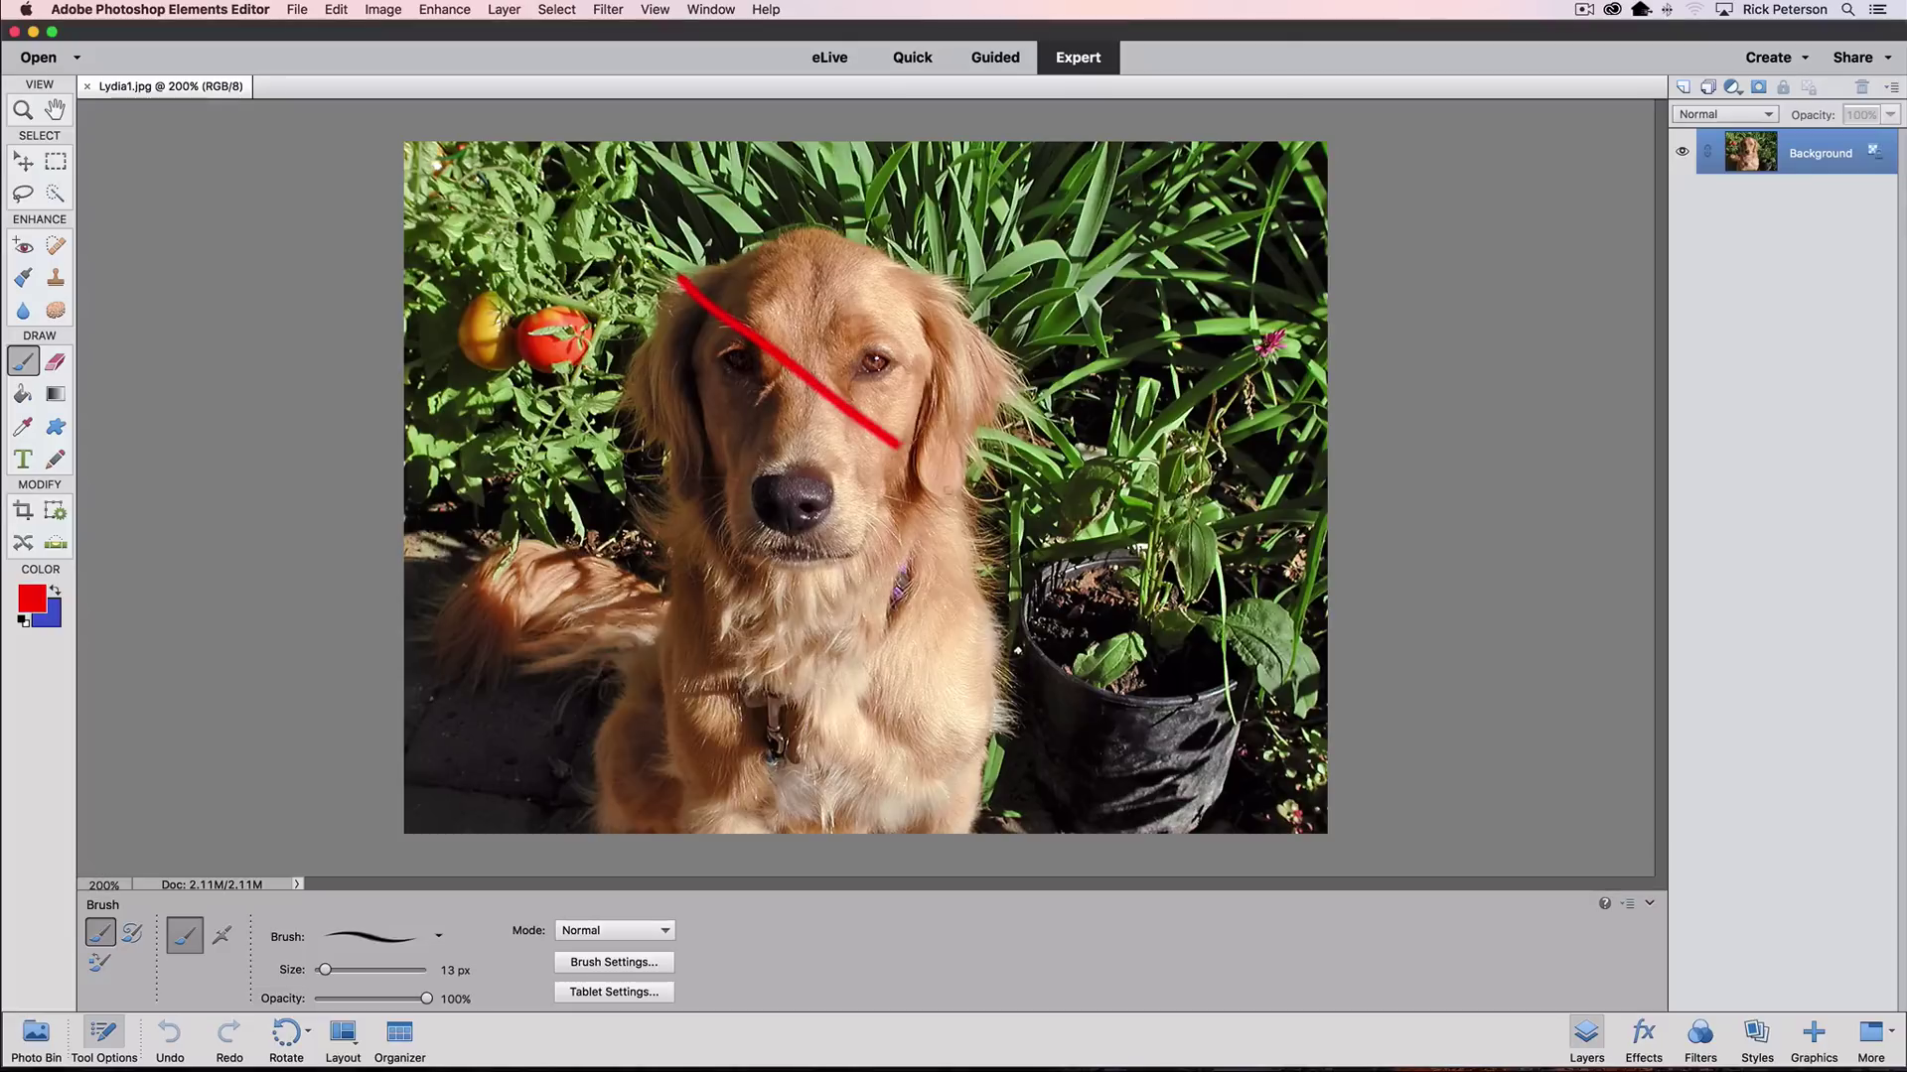
drag(990, 278, 648, 511)
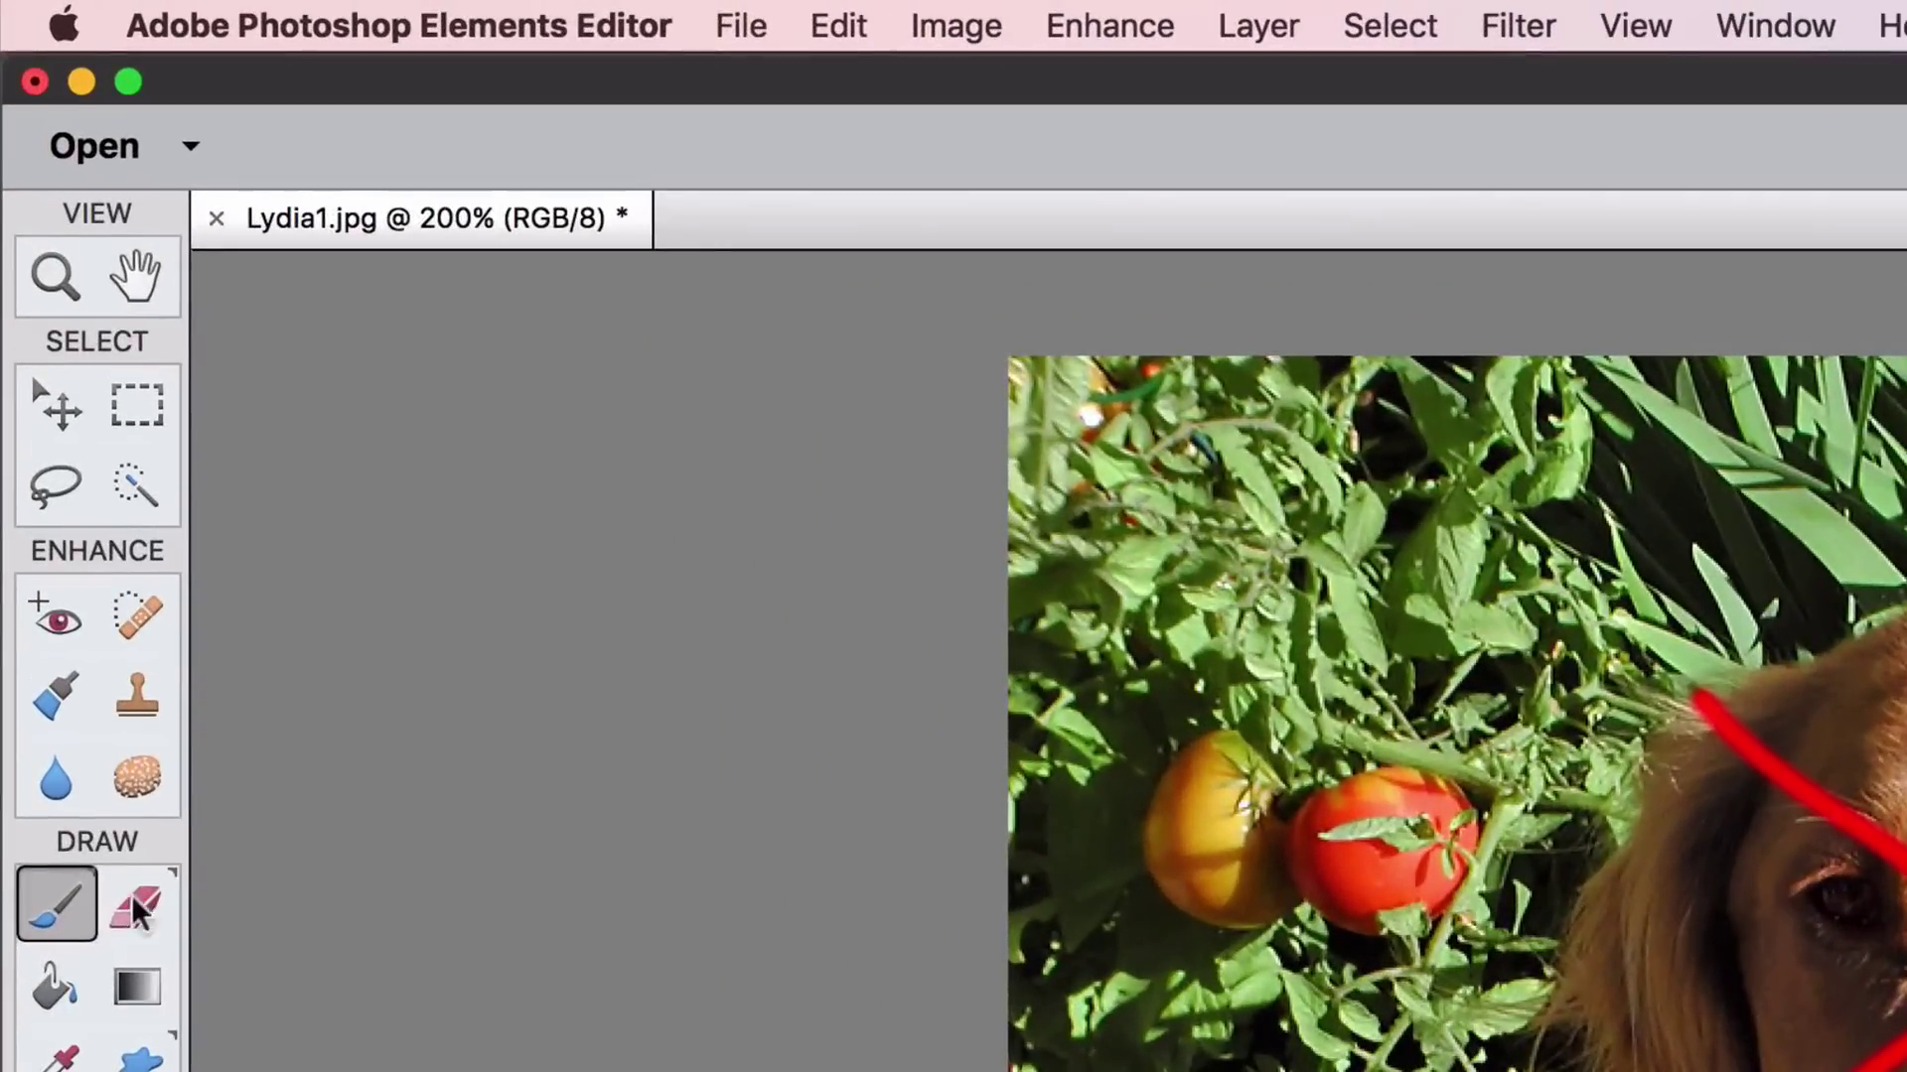
- Erase a blue zigzag below the dog's nose, then undo all the test strokes
click(136, 912)
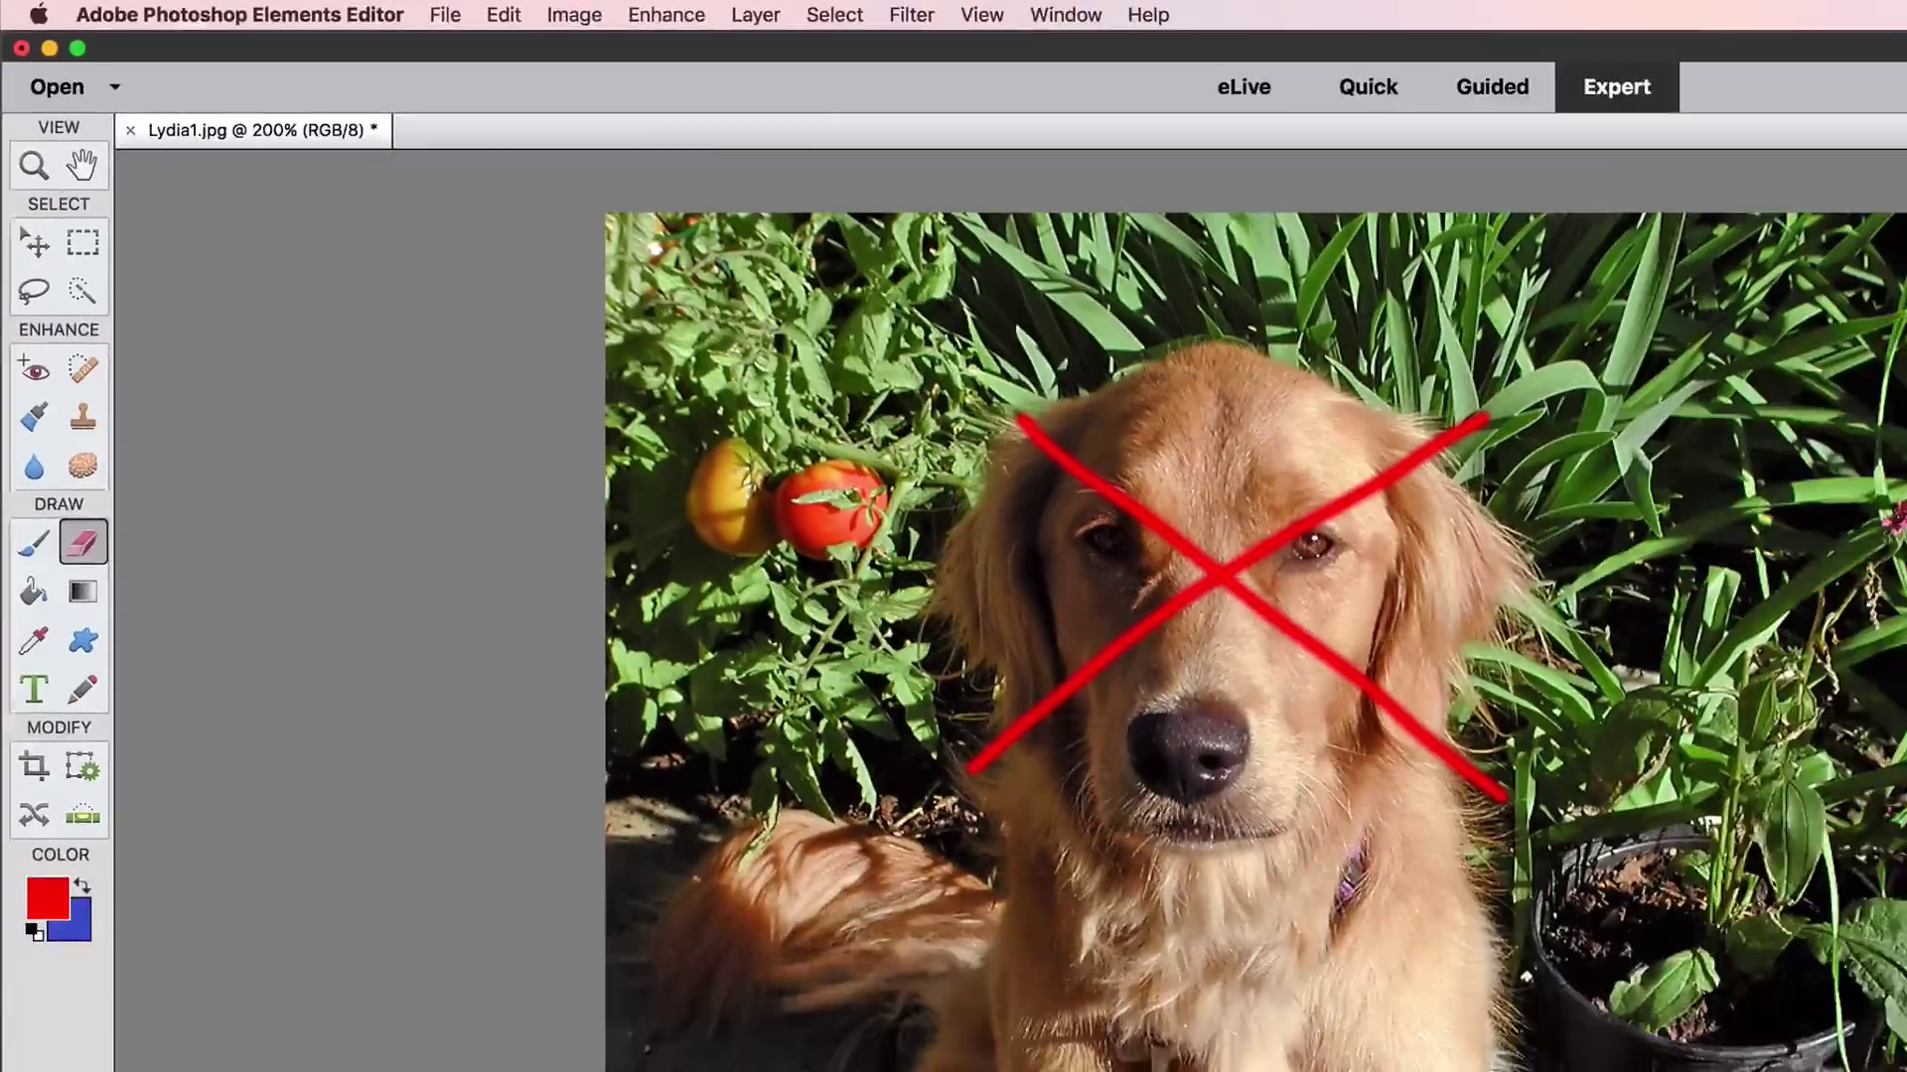
mouse_move(1202, 752)
mouse_down()
mouse_move(1252, 840)
mouse_move(994, 947)
mouse_move(1240, 960)
mouse_up()
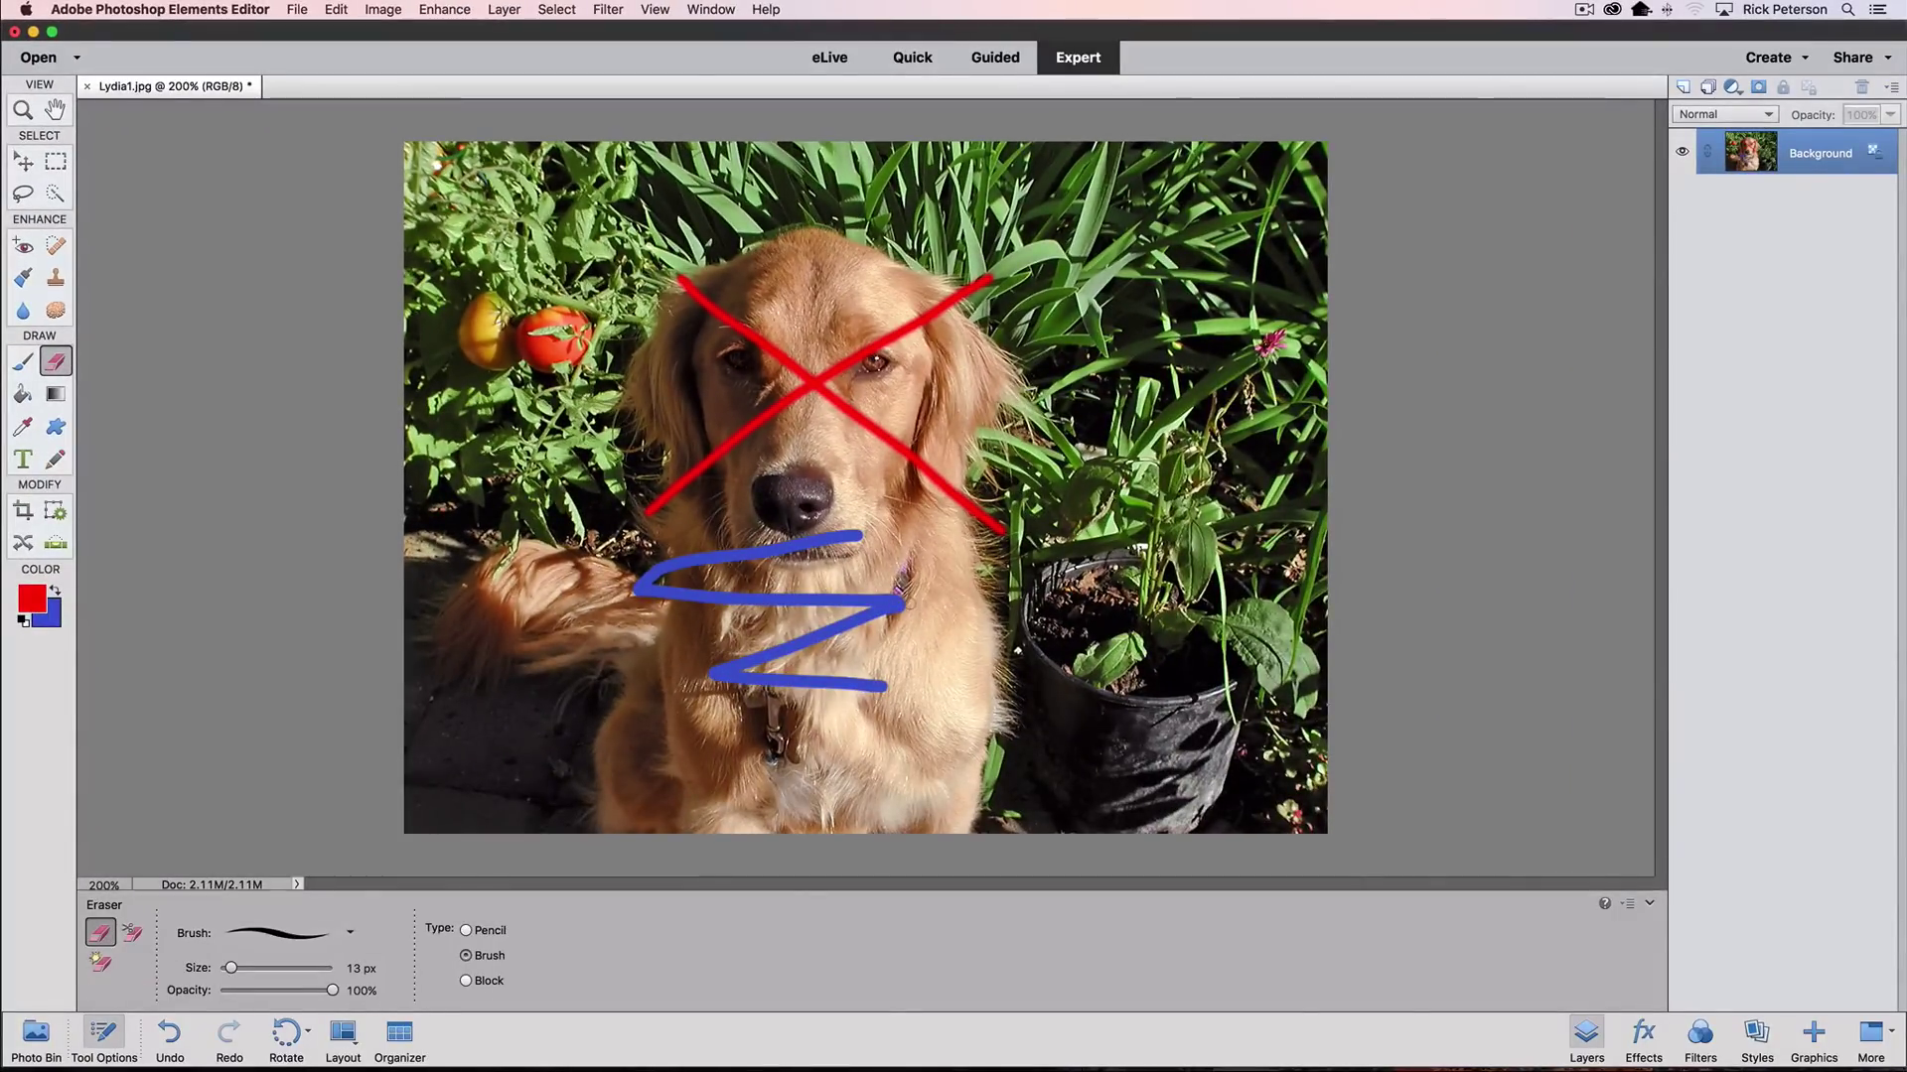
key(super+z)
key(super+z)
key(super+z)
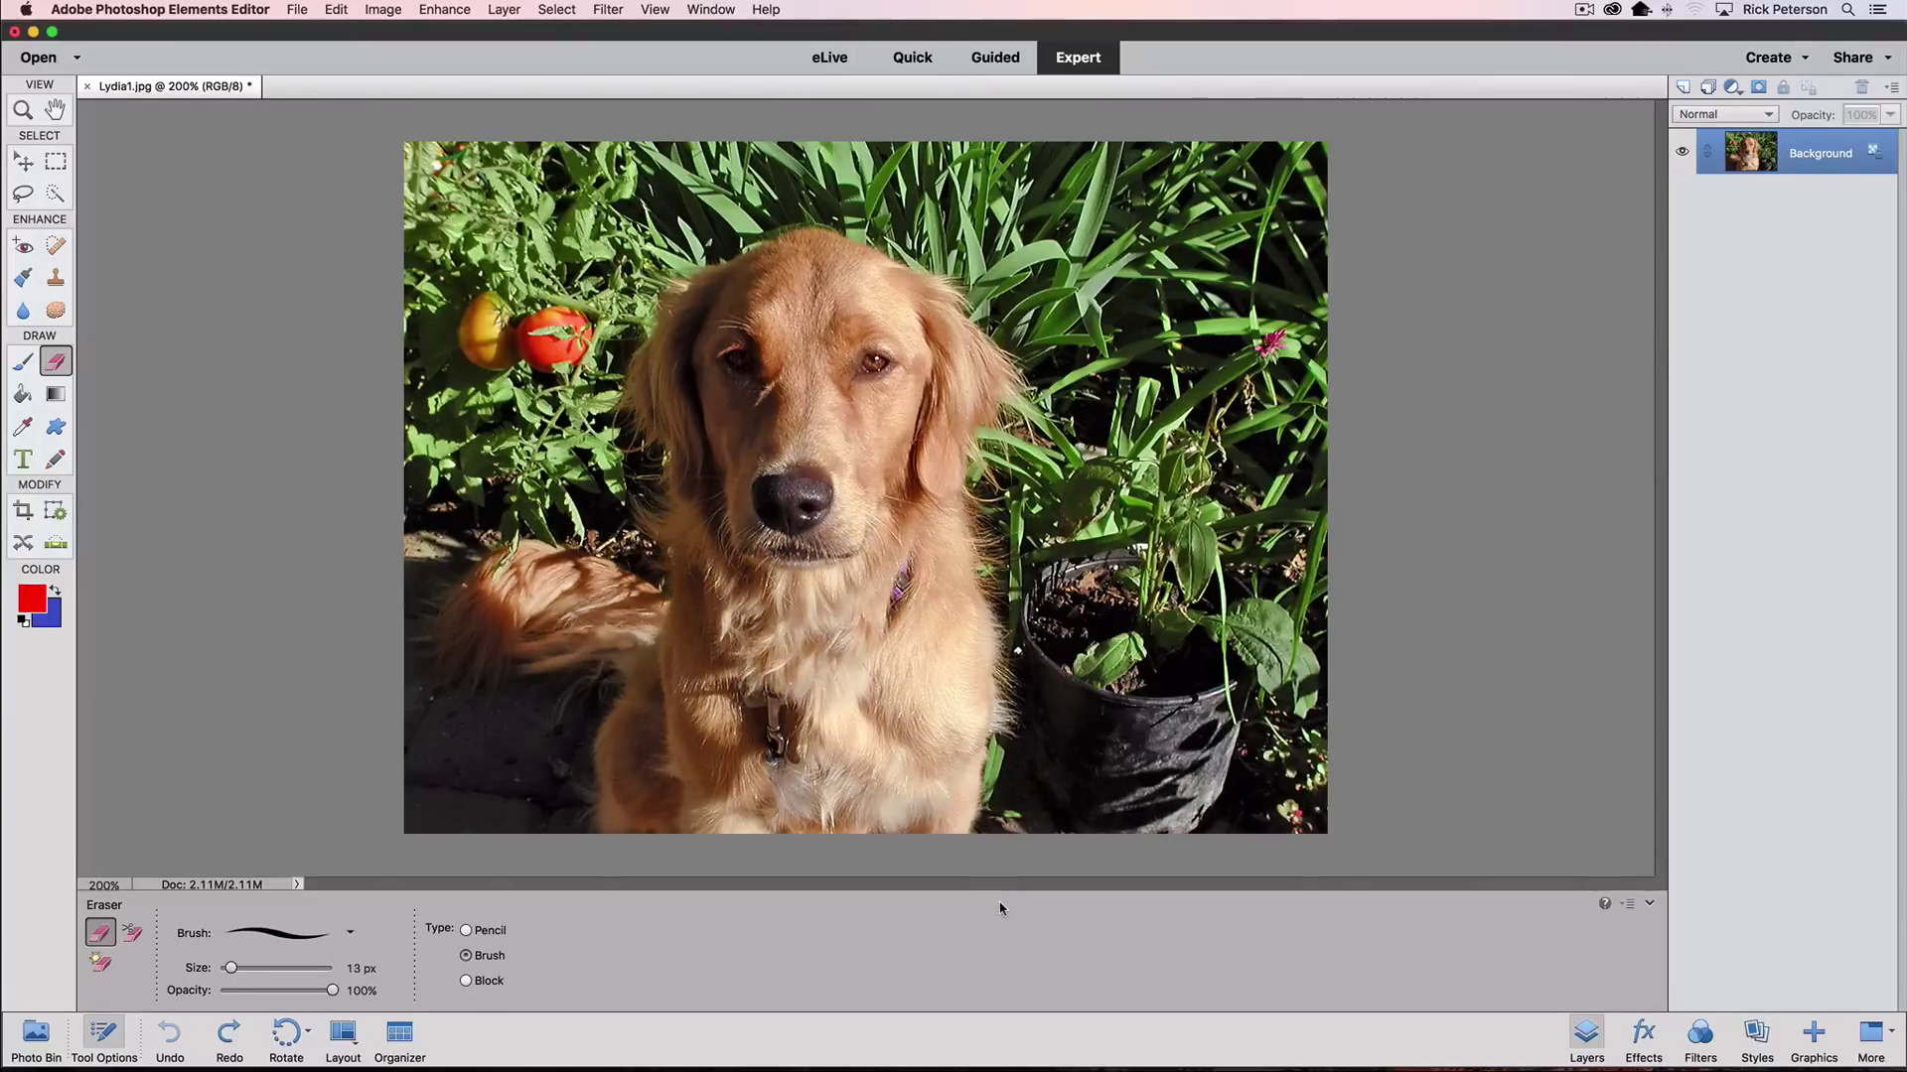
- Change the General Color Picker preference from Adobe to Apple and confirm with OK
key(super)
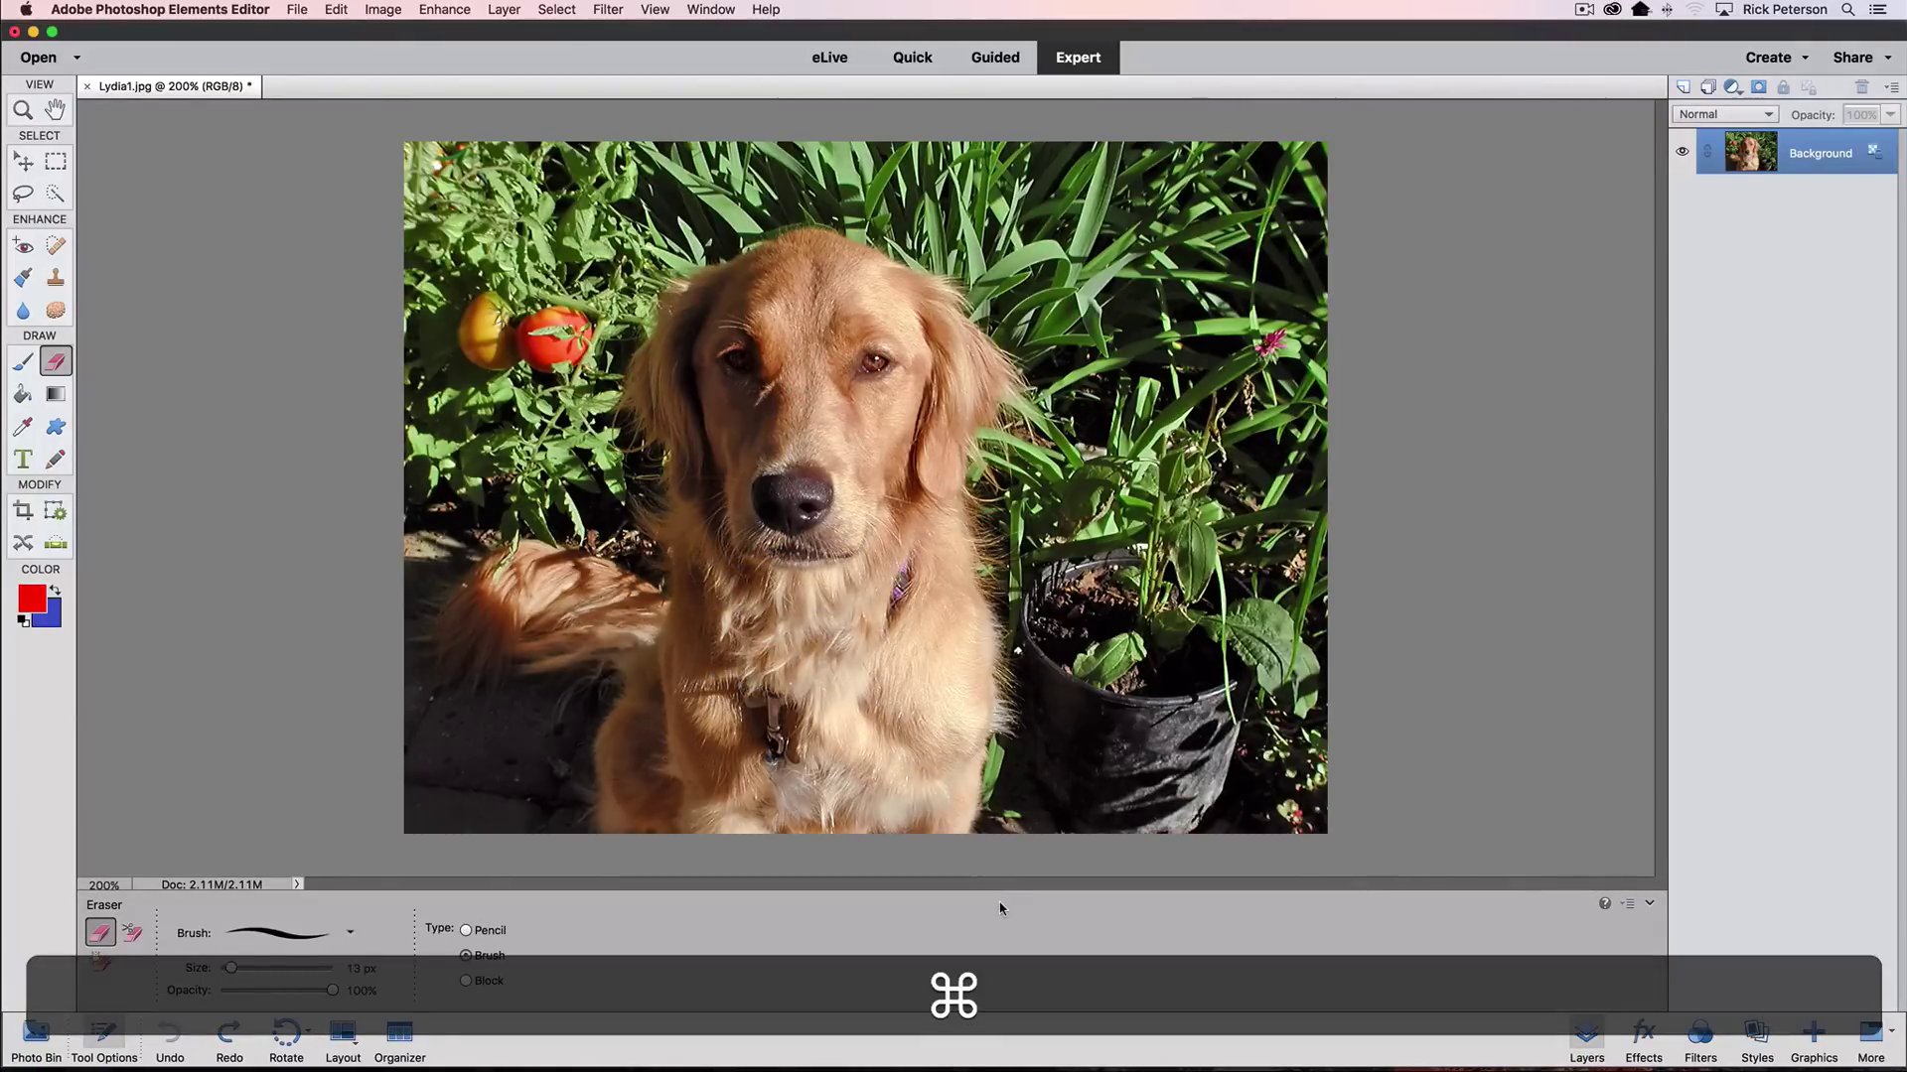
key(super+k)
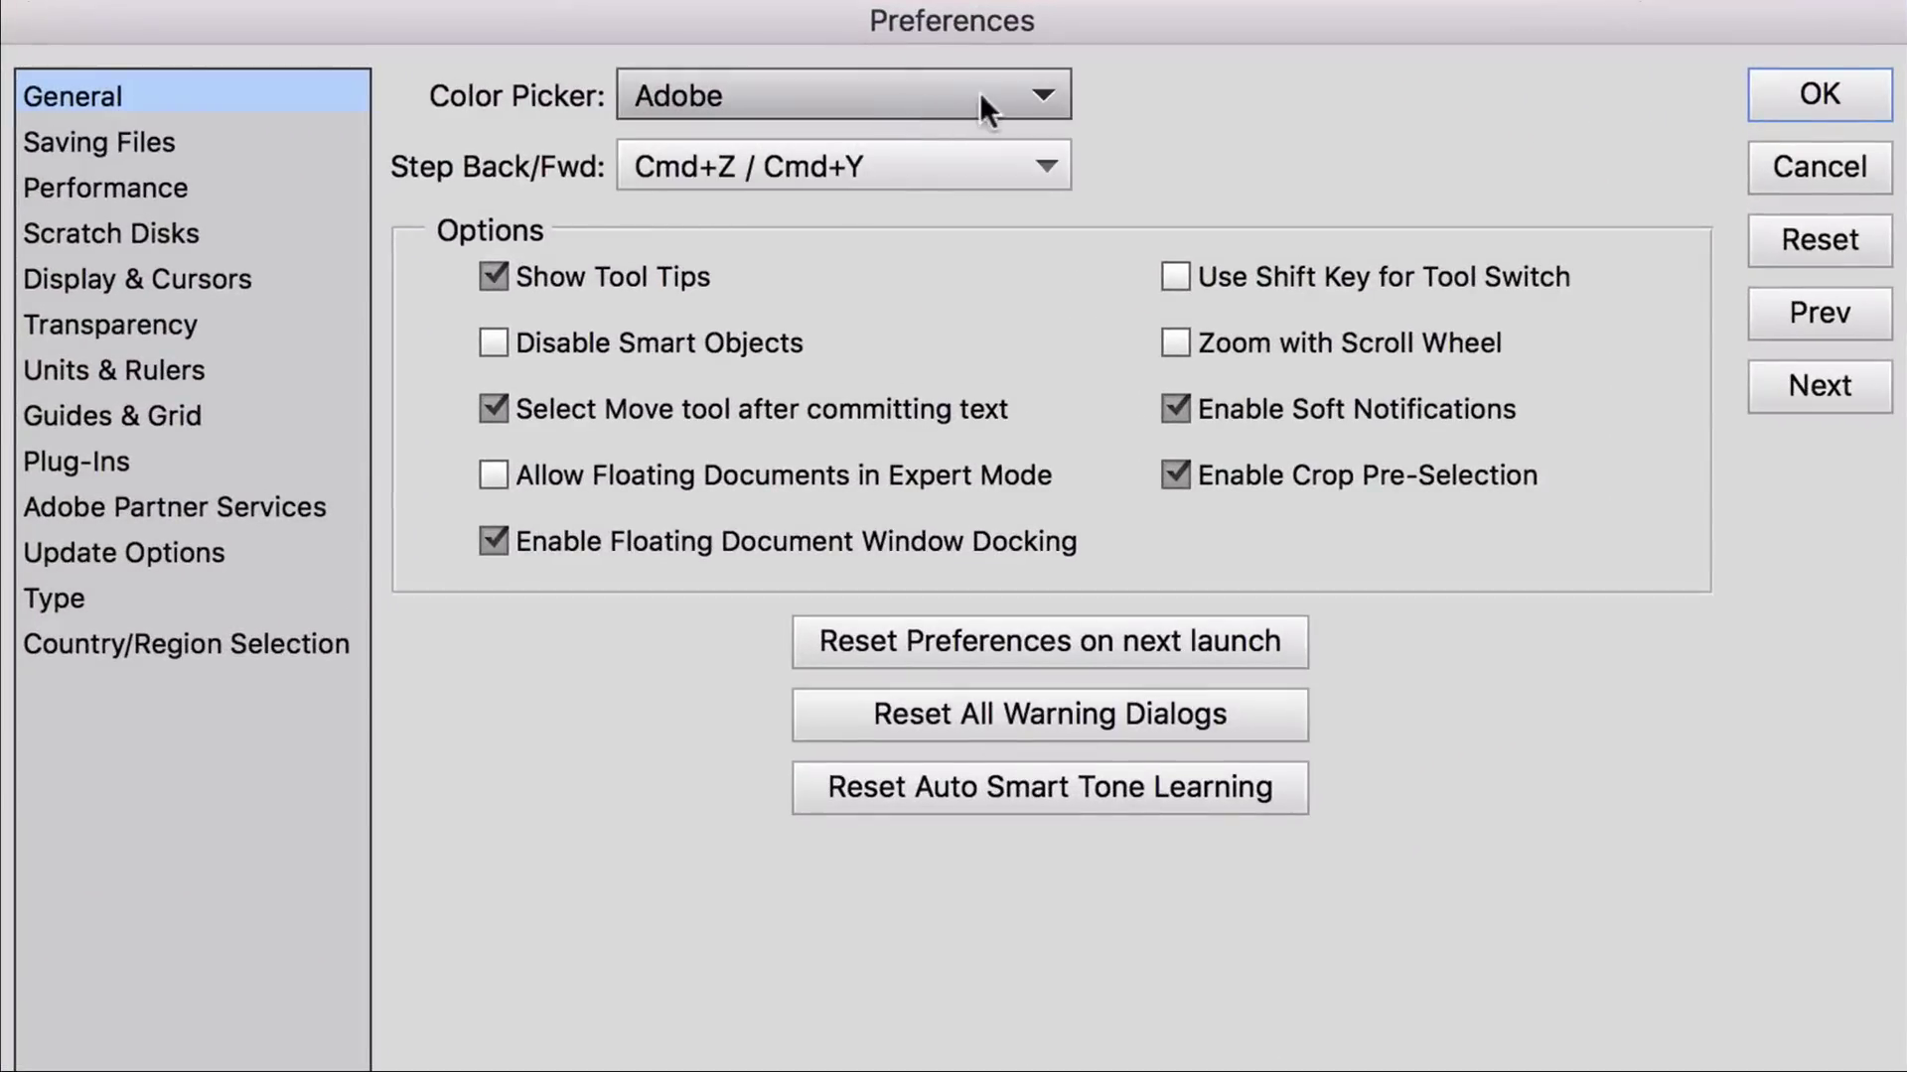
click(993, 91)
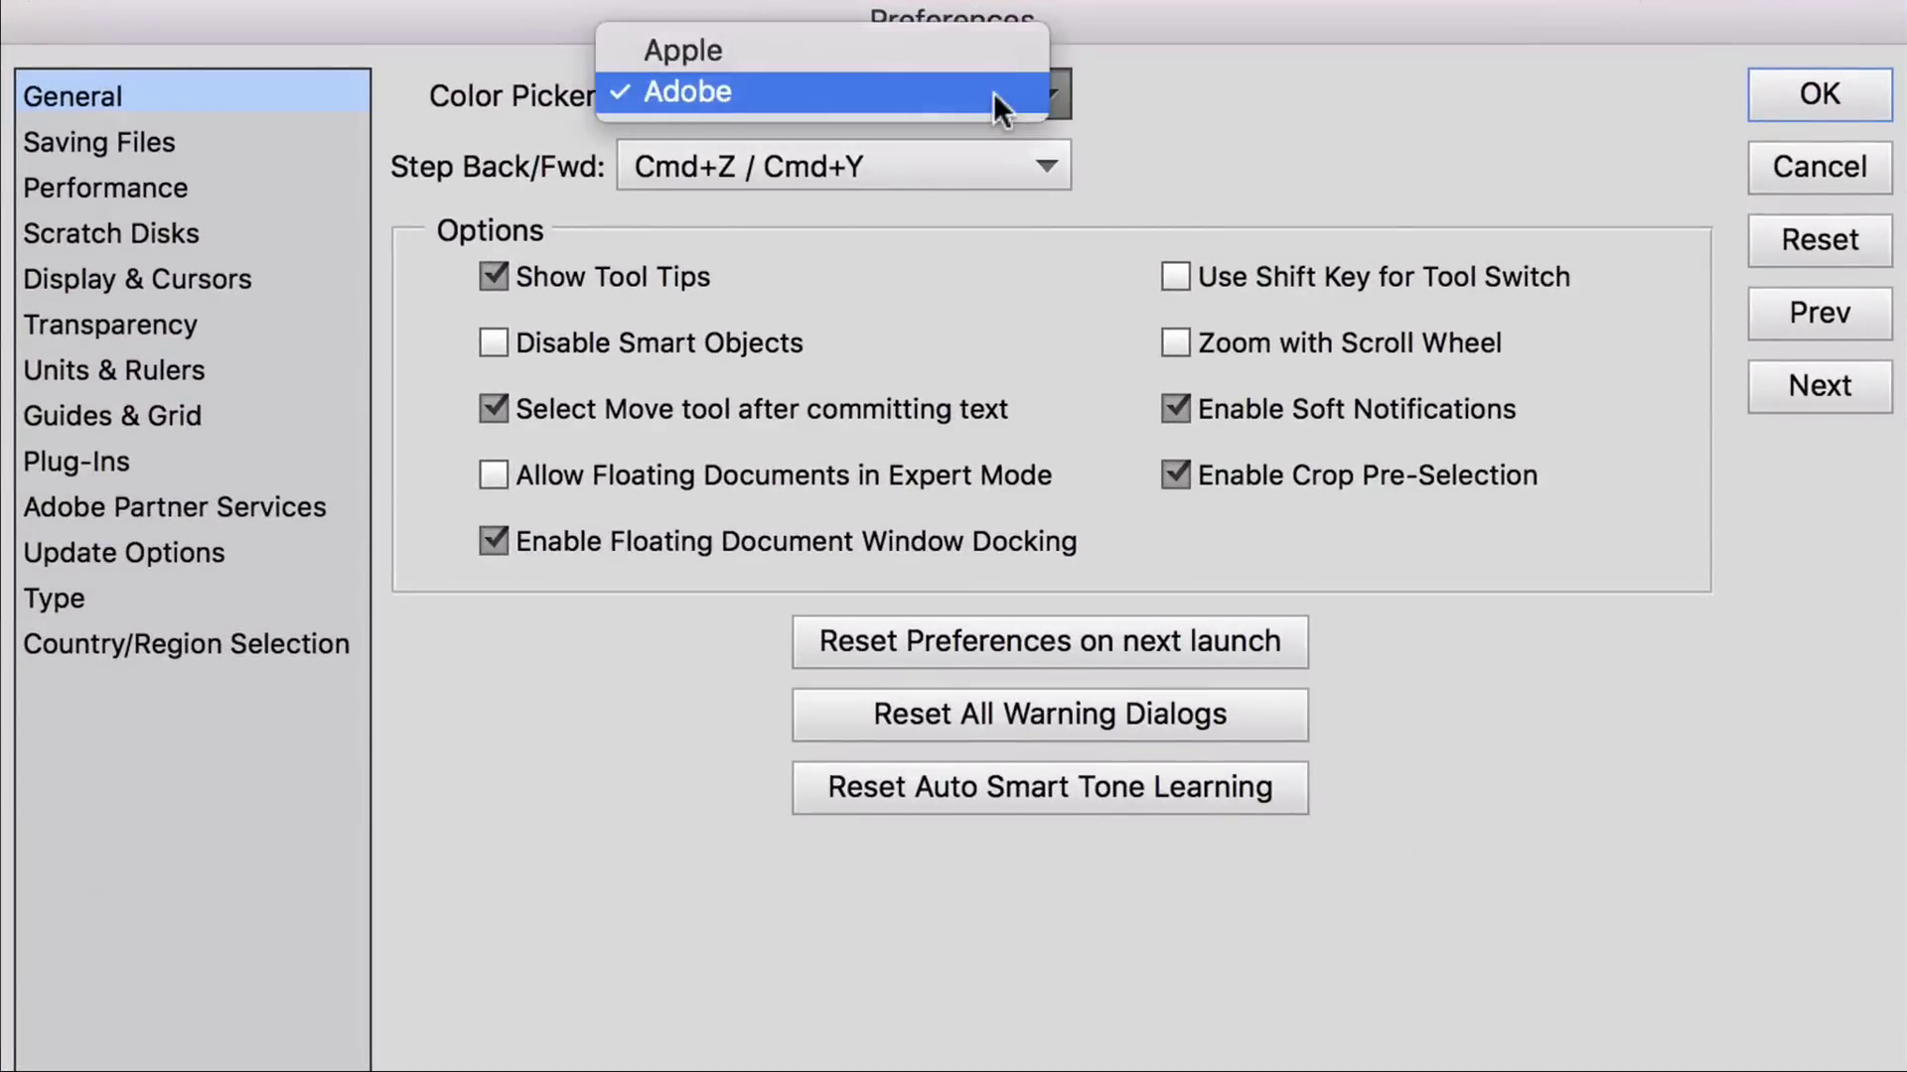
click(809, 44)
click(1839, 95)
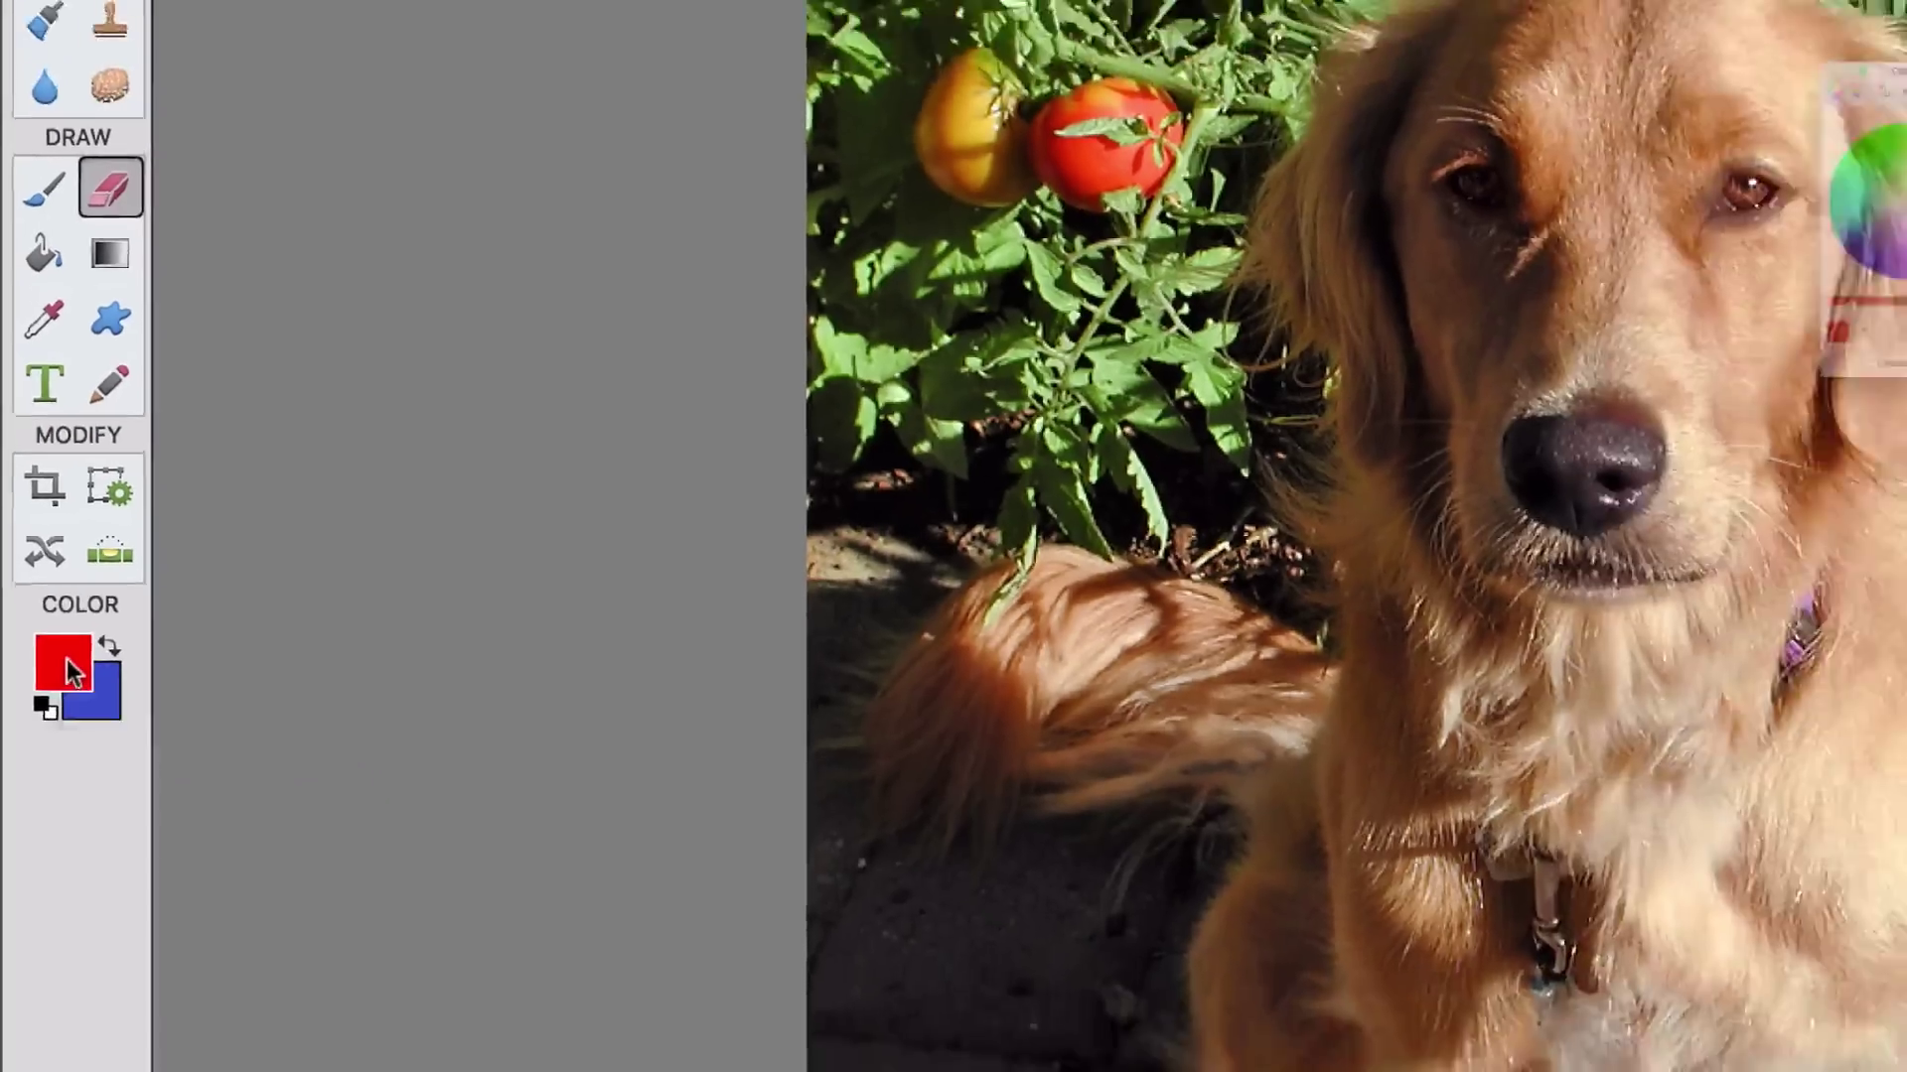
- Set the foreground colour to the green Spring pencil swatch
click(66, 663)
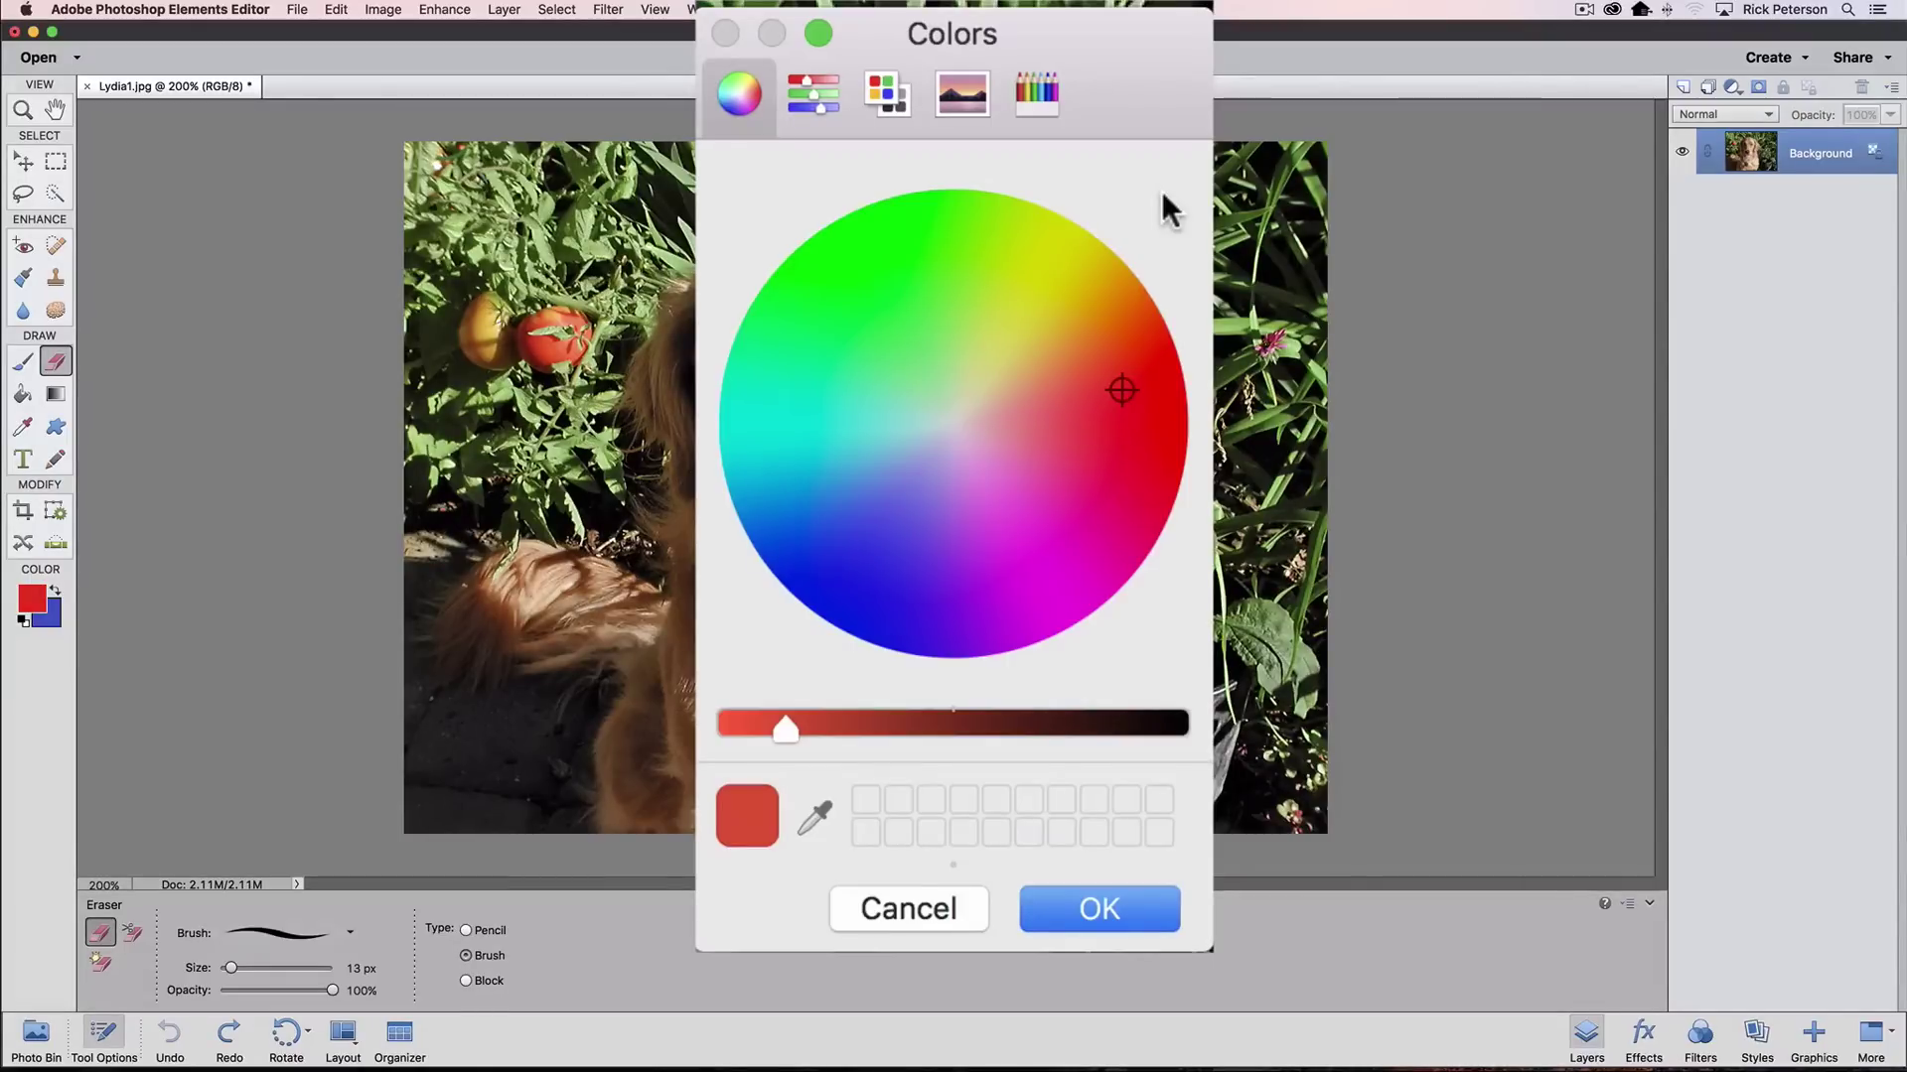
click(1038, 91)
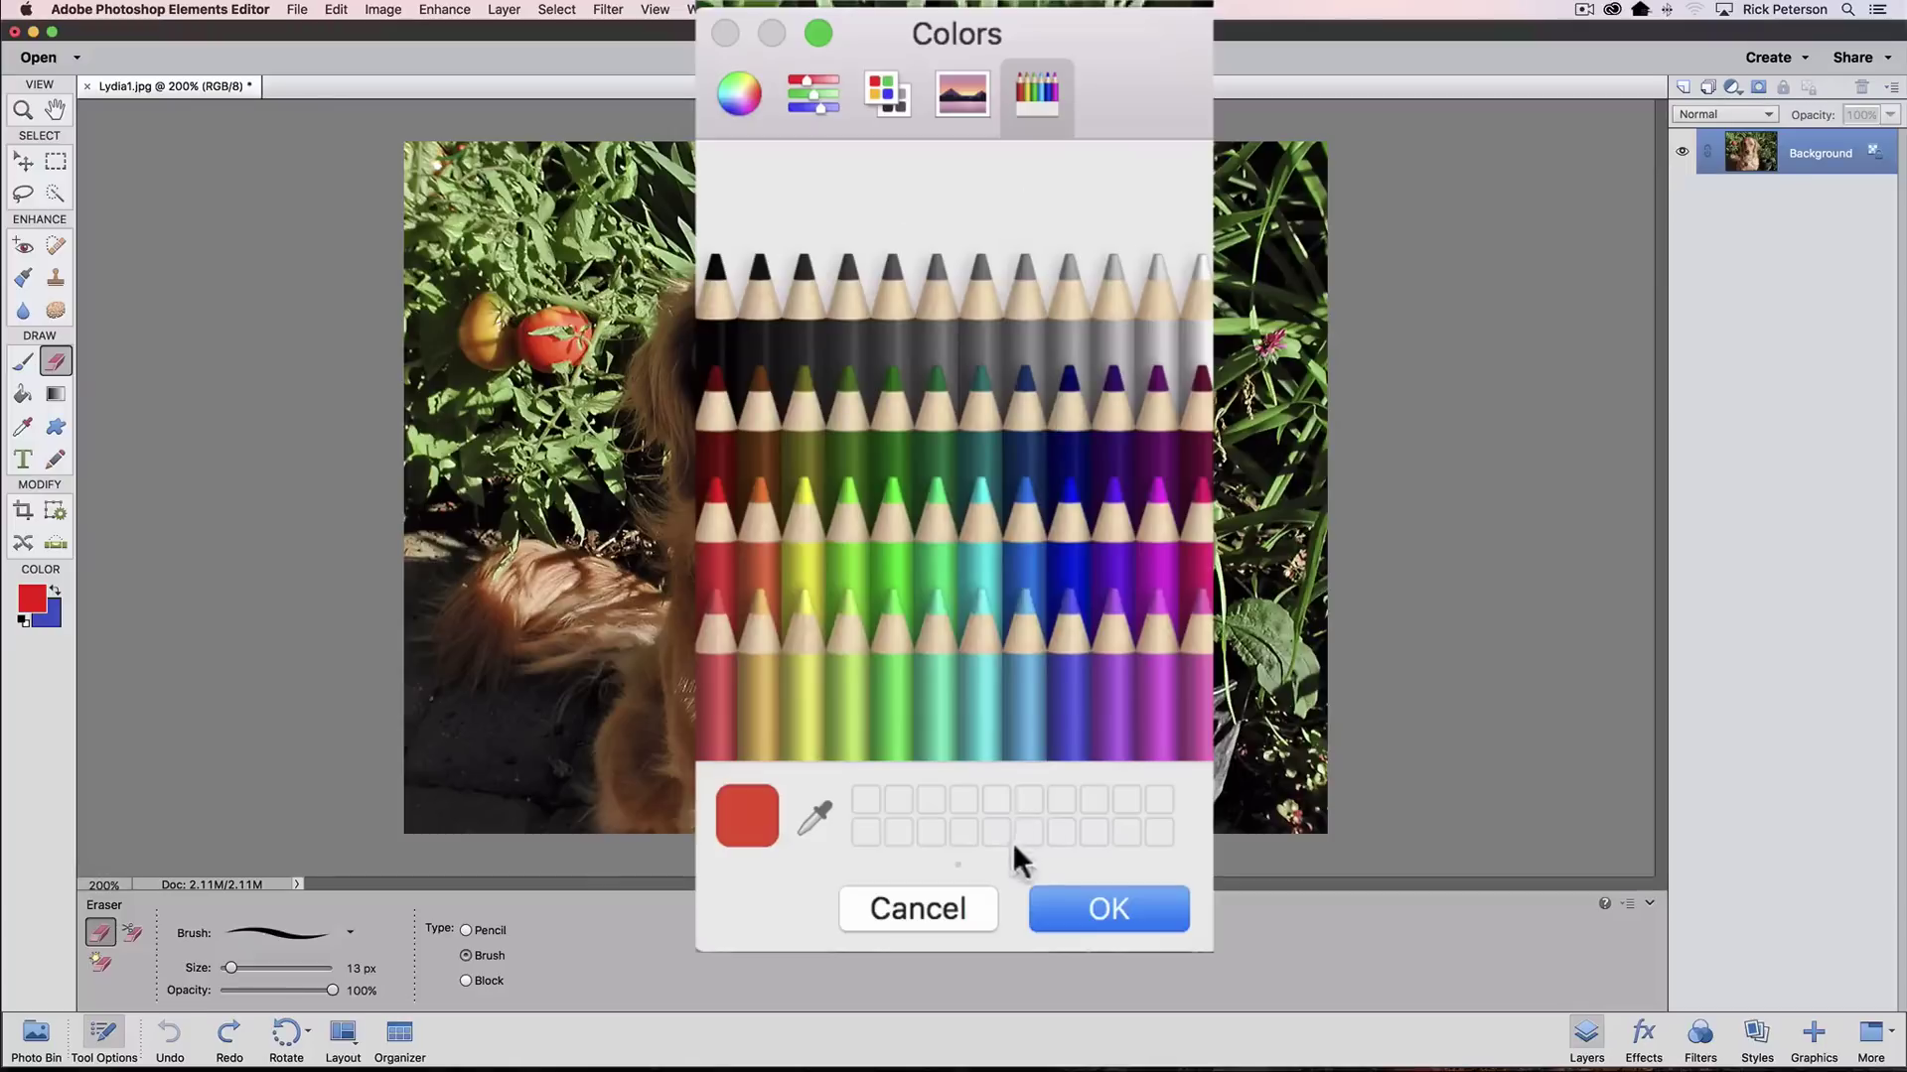
click(892, 510)
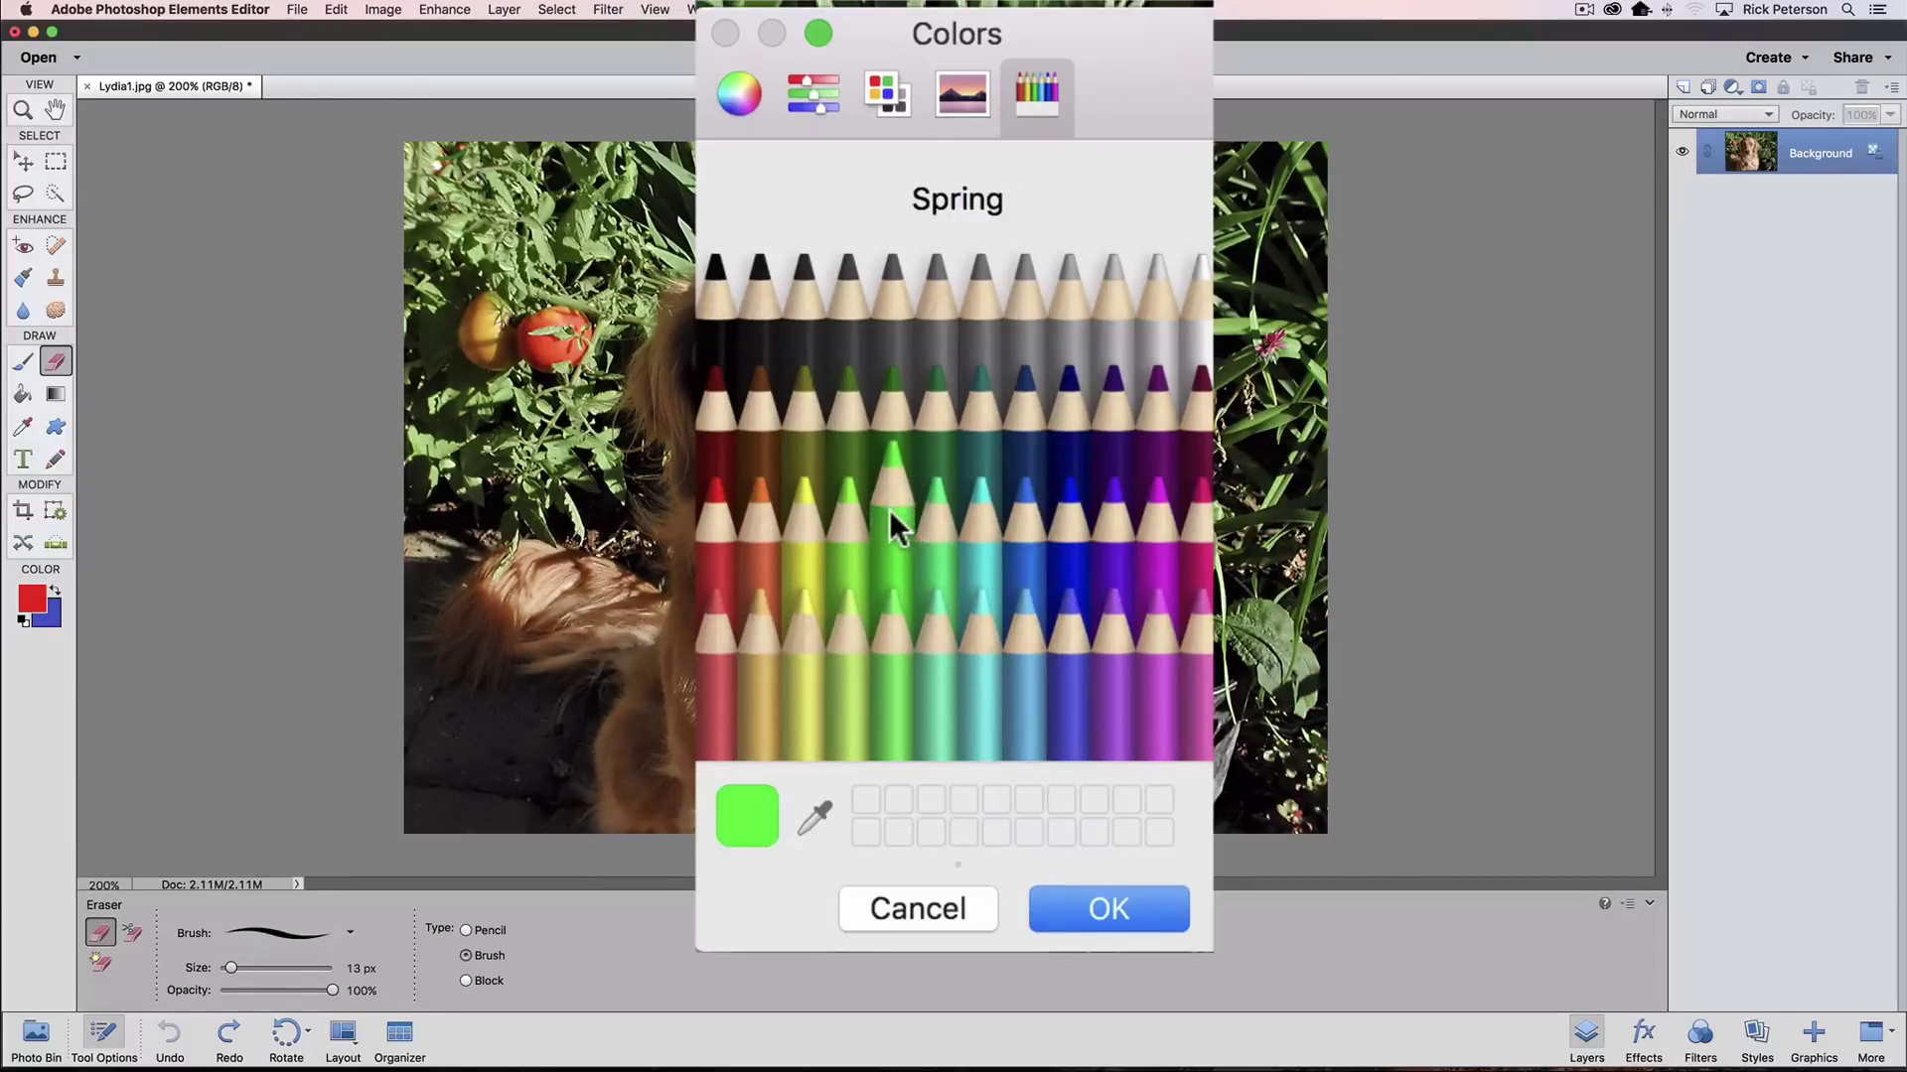
click(1150, 912)
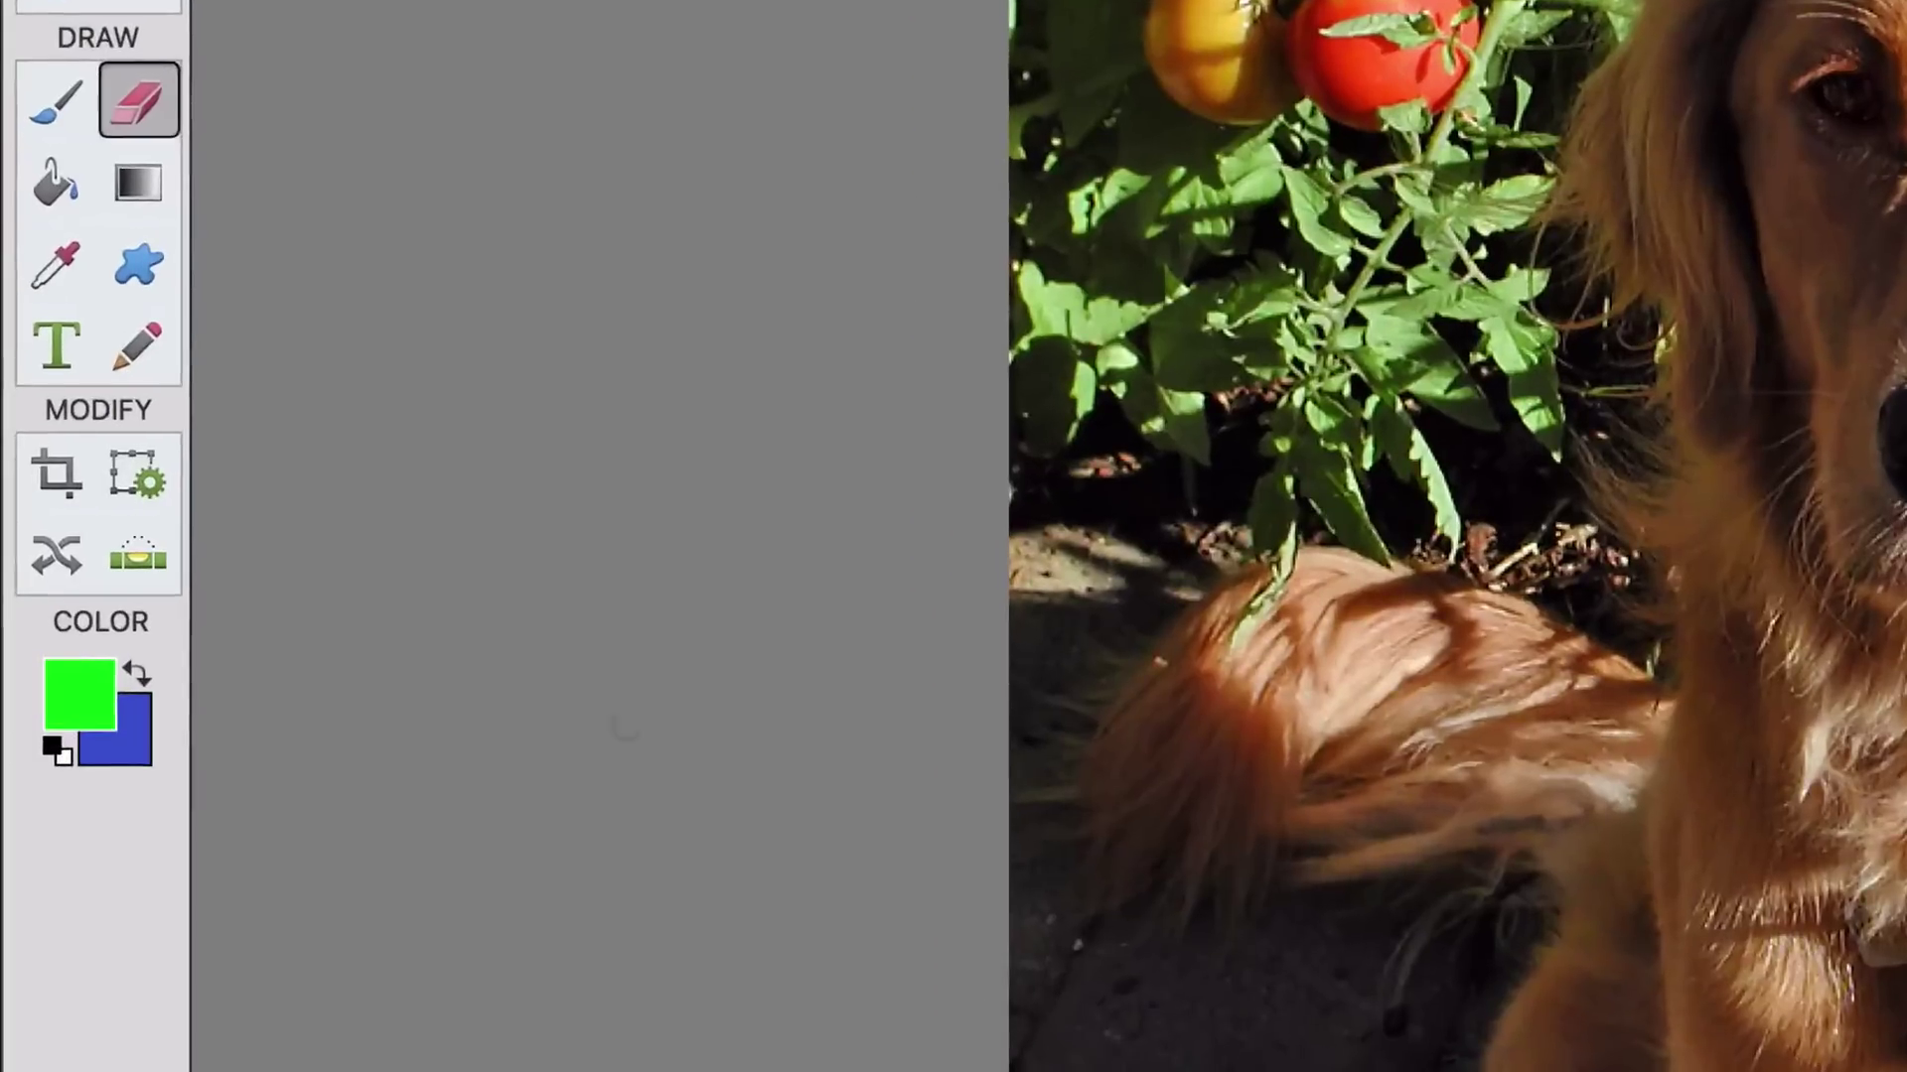
- Paint a green Z stroke with a 60 px brush, then undo it
click(55, 99)
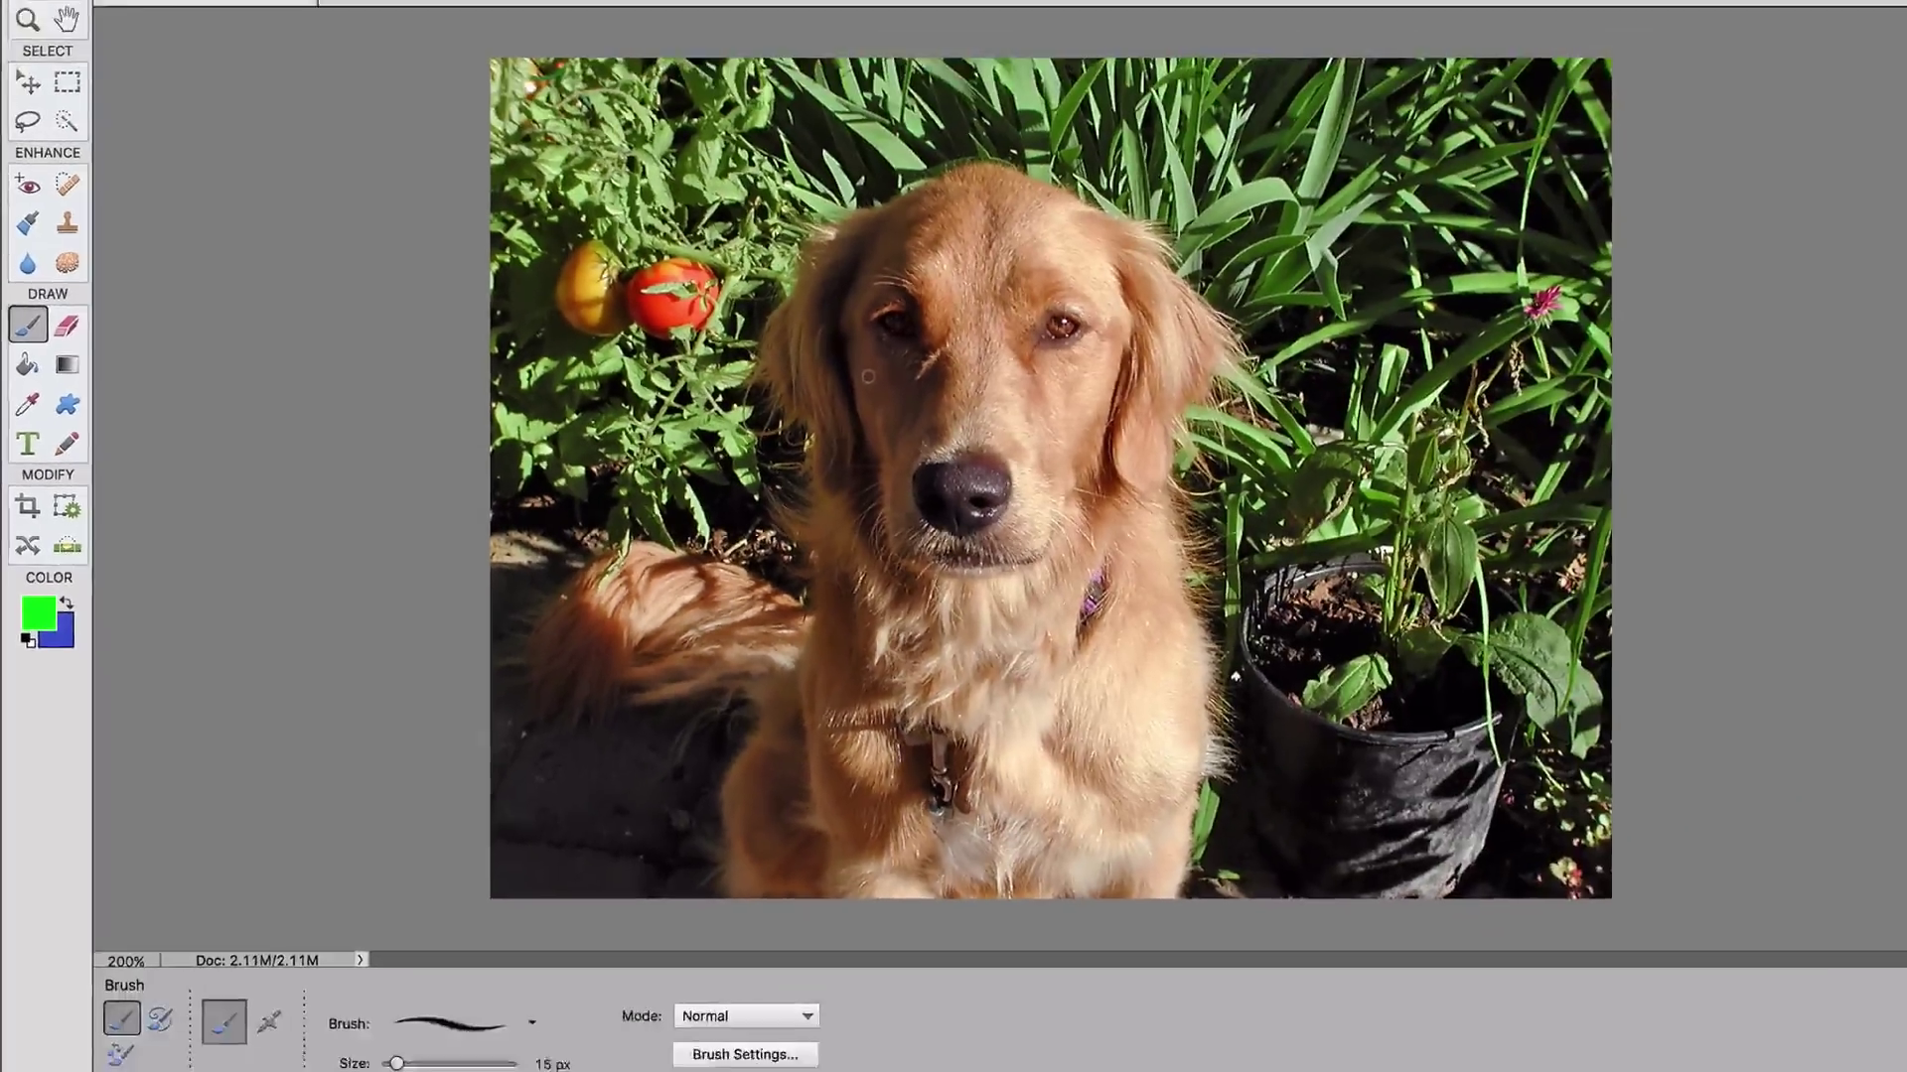
key(bracketright)
key(bracketright)
key(bracketright)
key(bracketright)
key(bracketright)
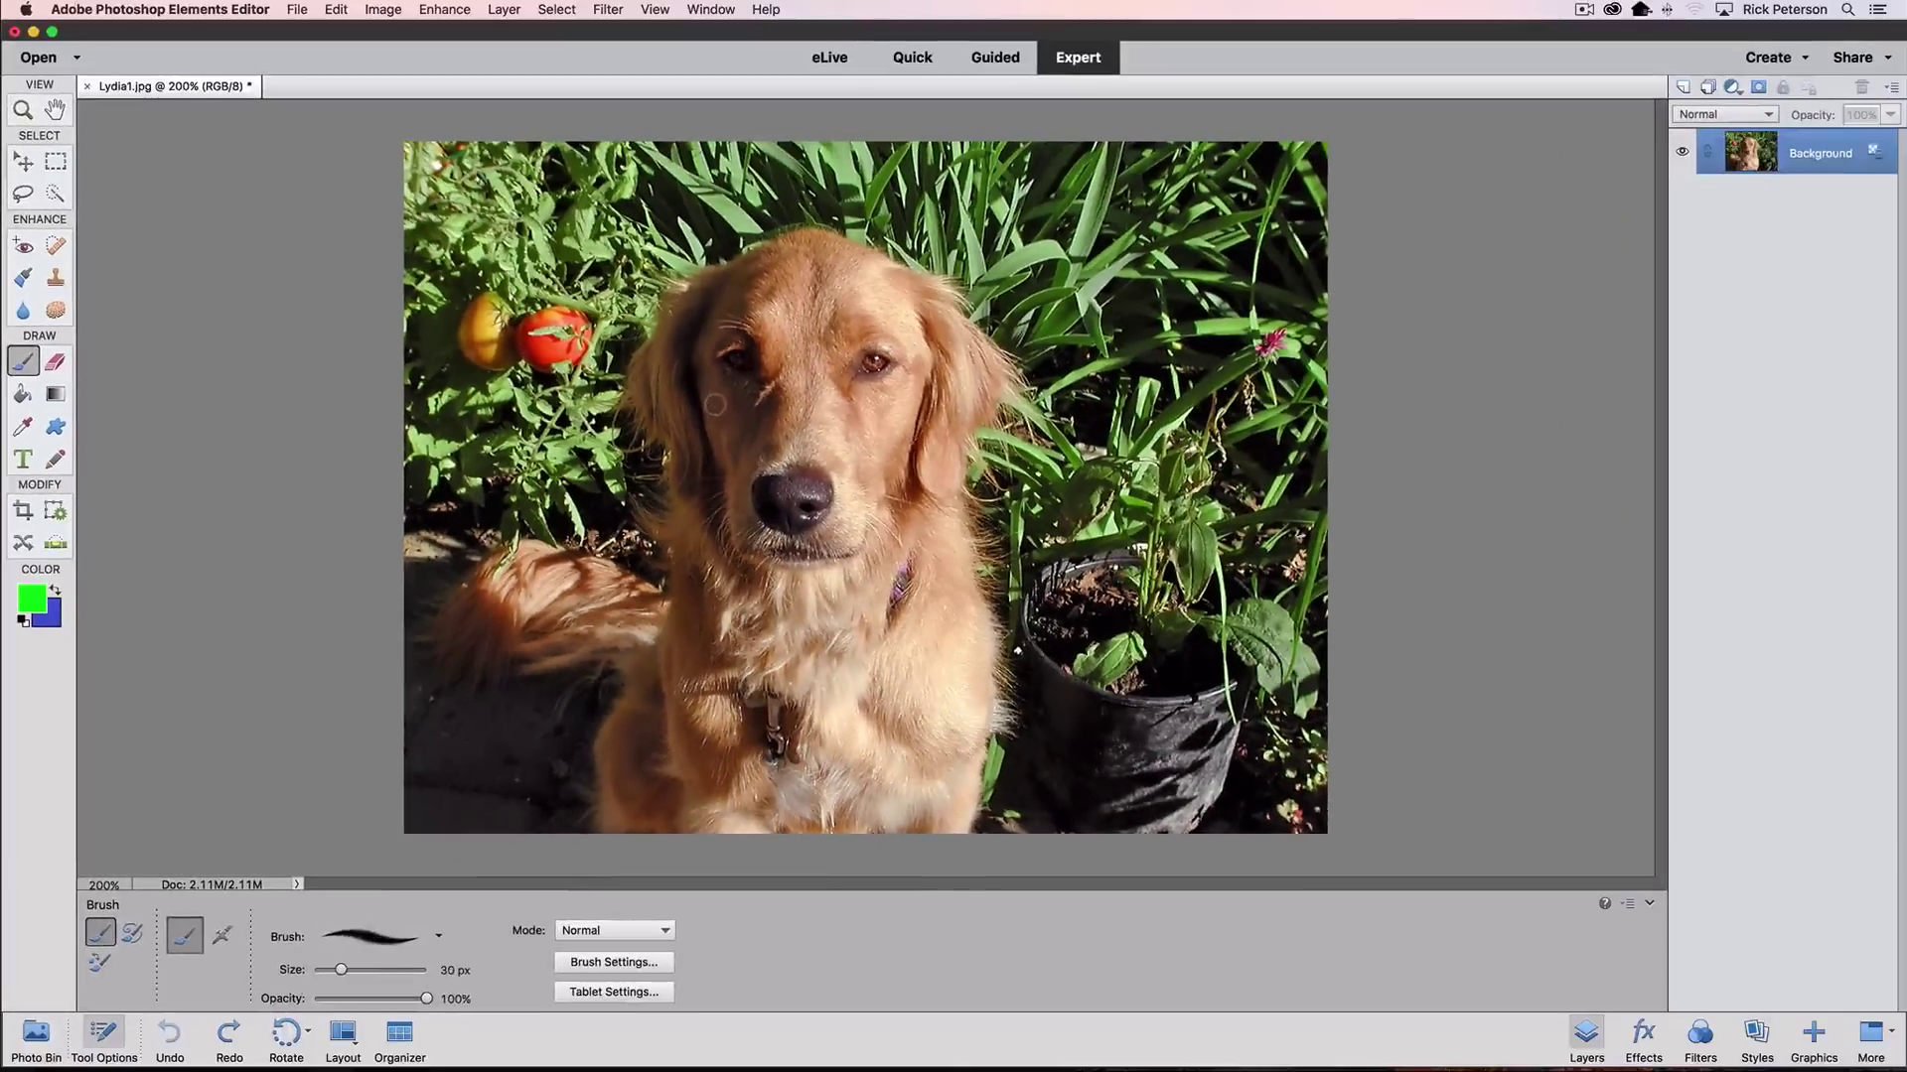
drag(861, 376, 1030, 463)
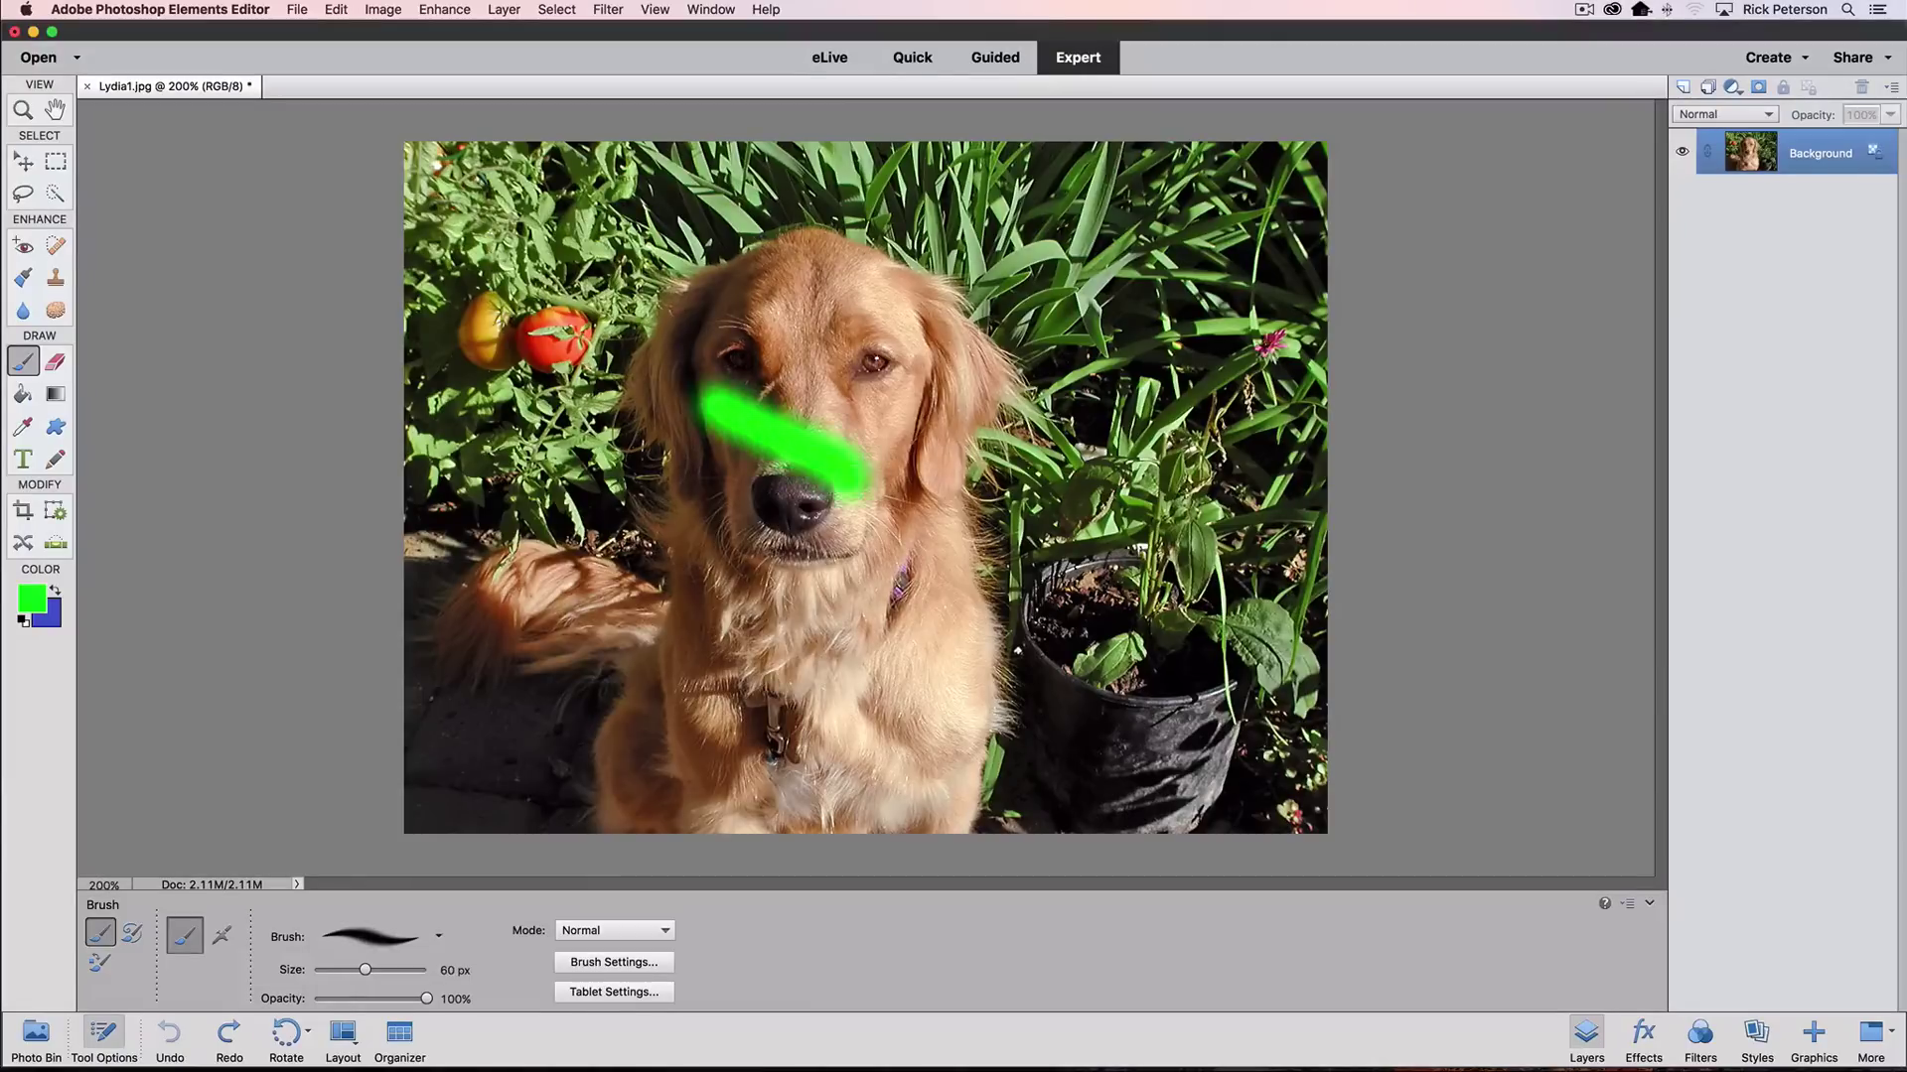
mouse_move(859, 476)
mouse_down()
mouse_move(844, 534)
mouse_move(742, 647)
mouse_move(851, 690)
mouse_move(1030, 700)
mouse_up()
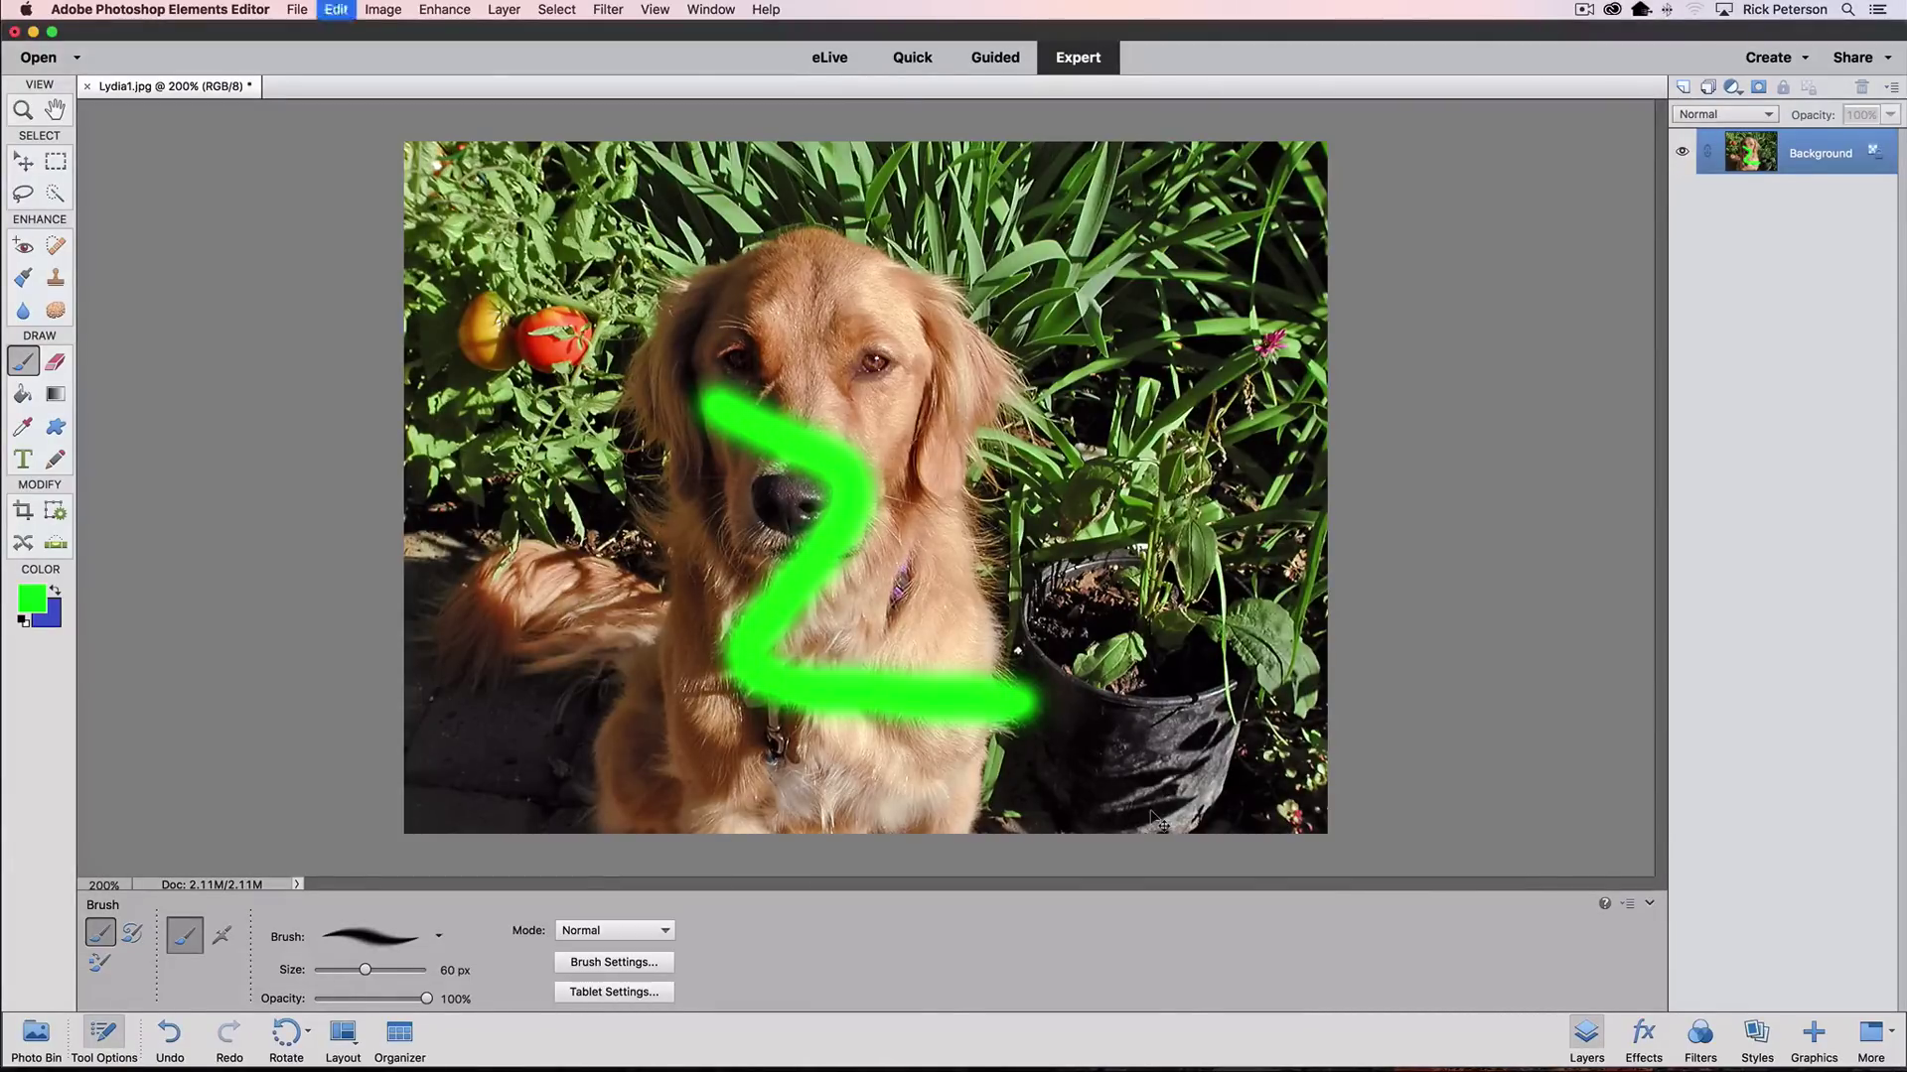
key(super+z)
- Cancel the background colour picker and reopen General preferences with Cmd+K
click(54, 620)
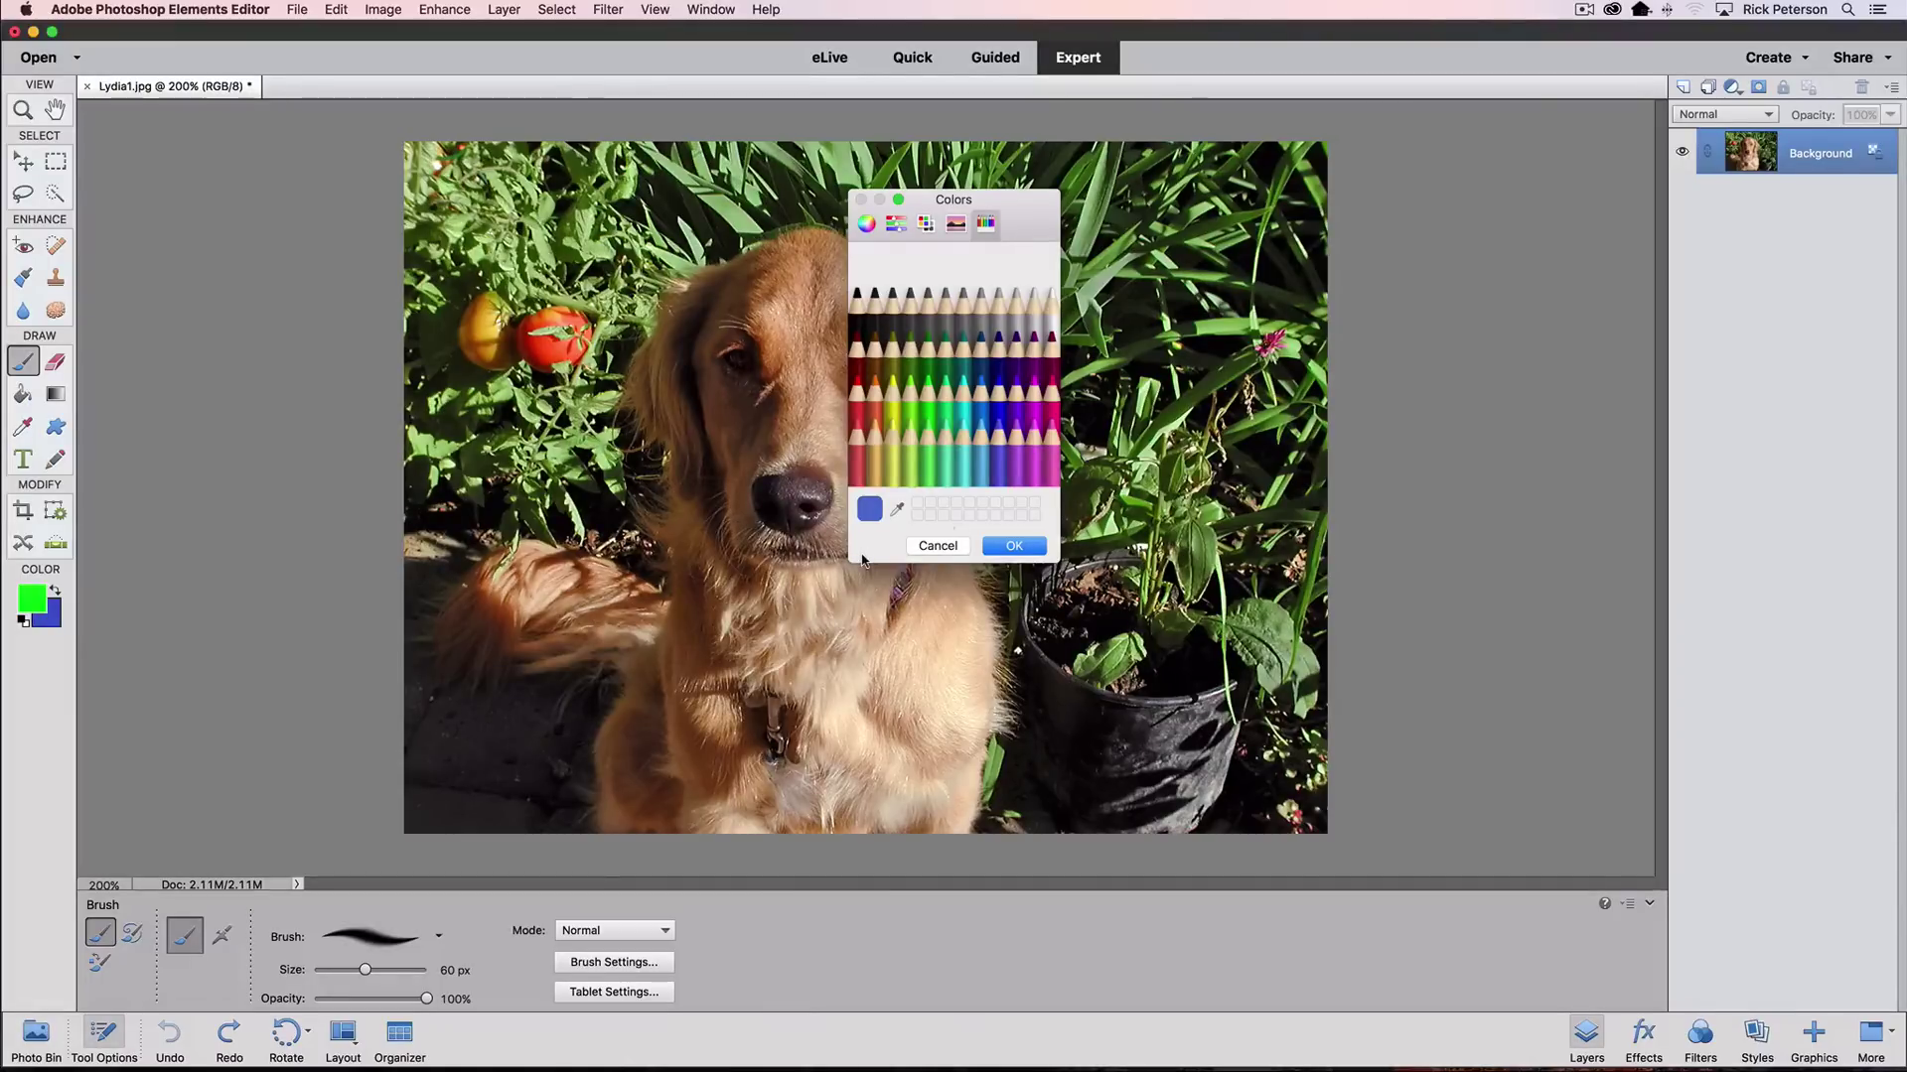
click(938, 545)
key(super+k)
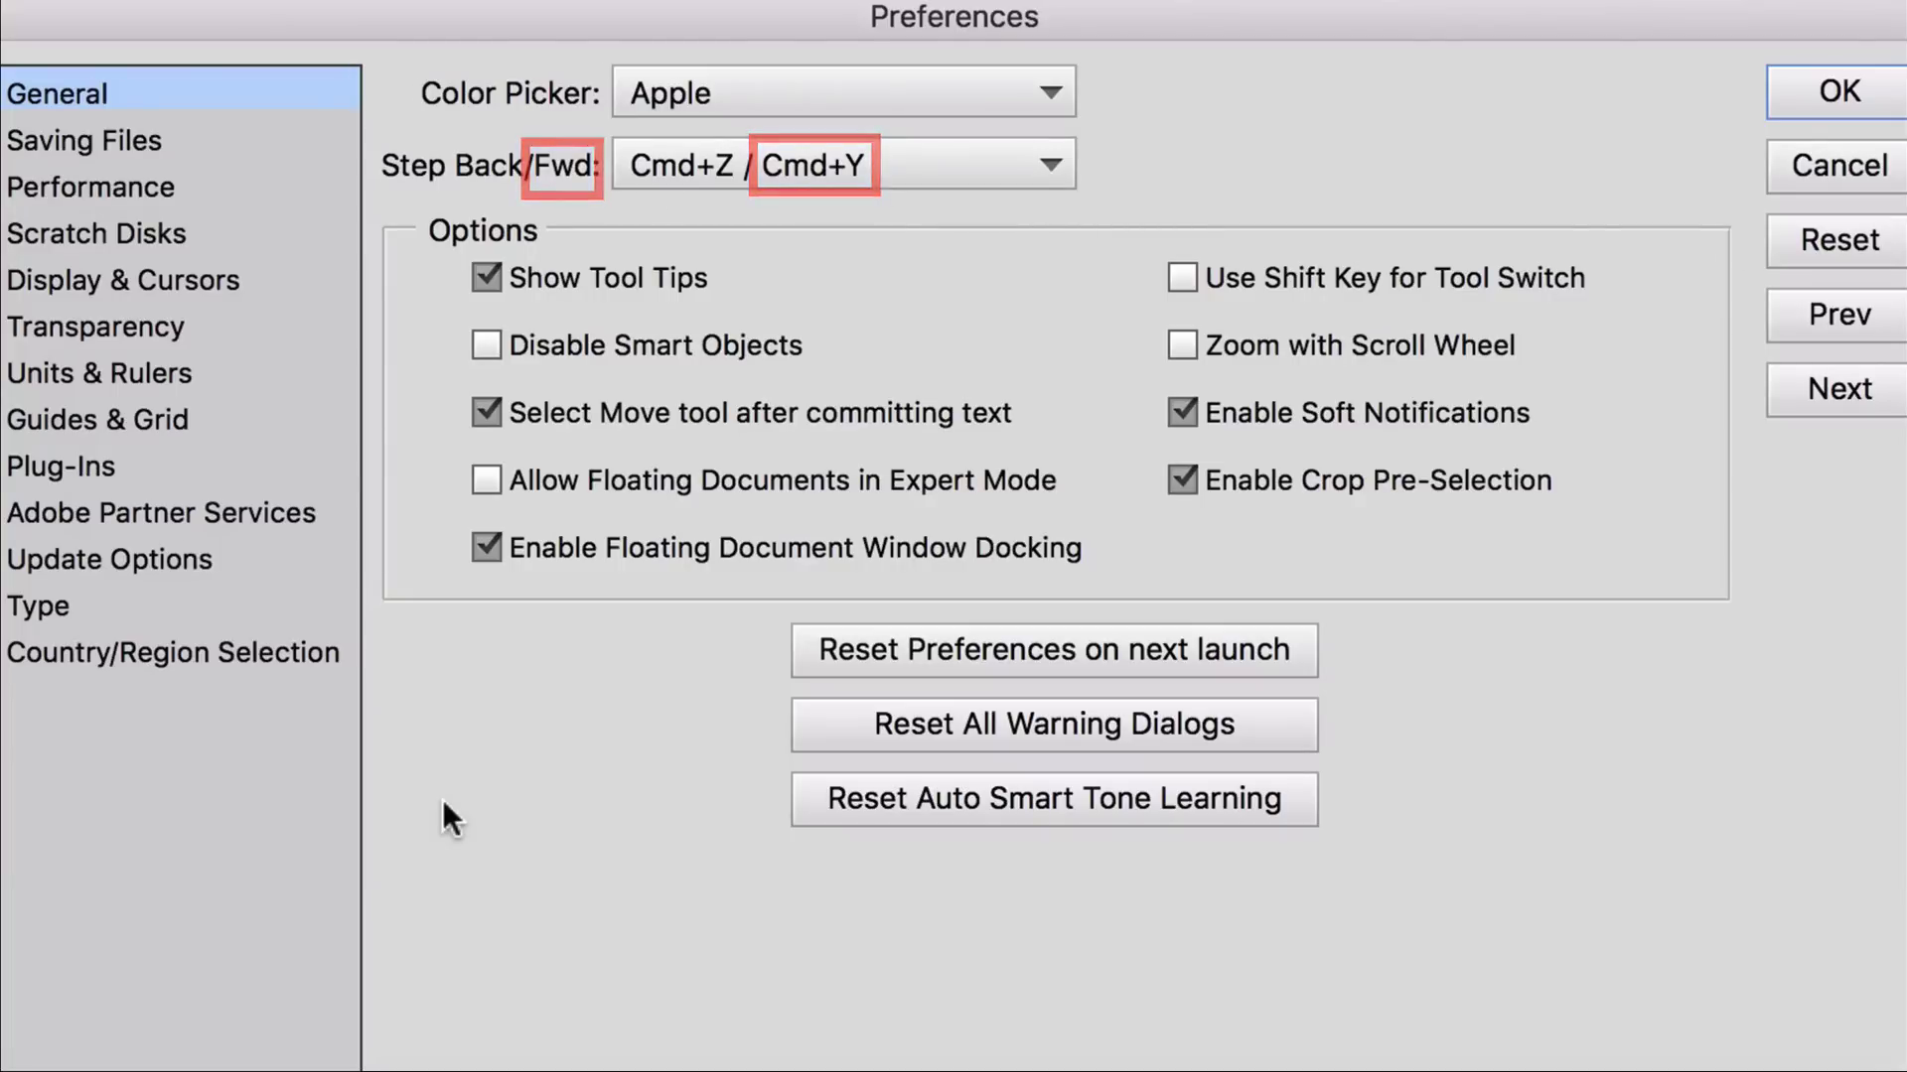
- Leave the Step Back/Fwd shortcuts at Cmd+Z / Cmd+Y and close Preferences with OK
click(955, 163)
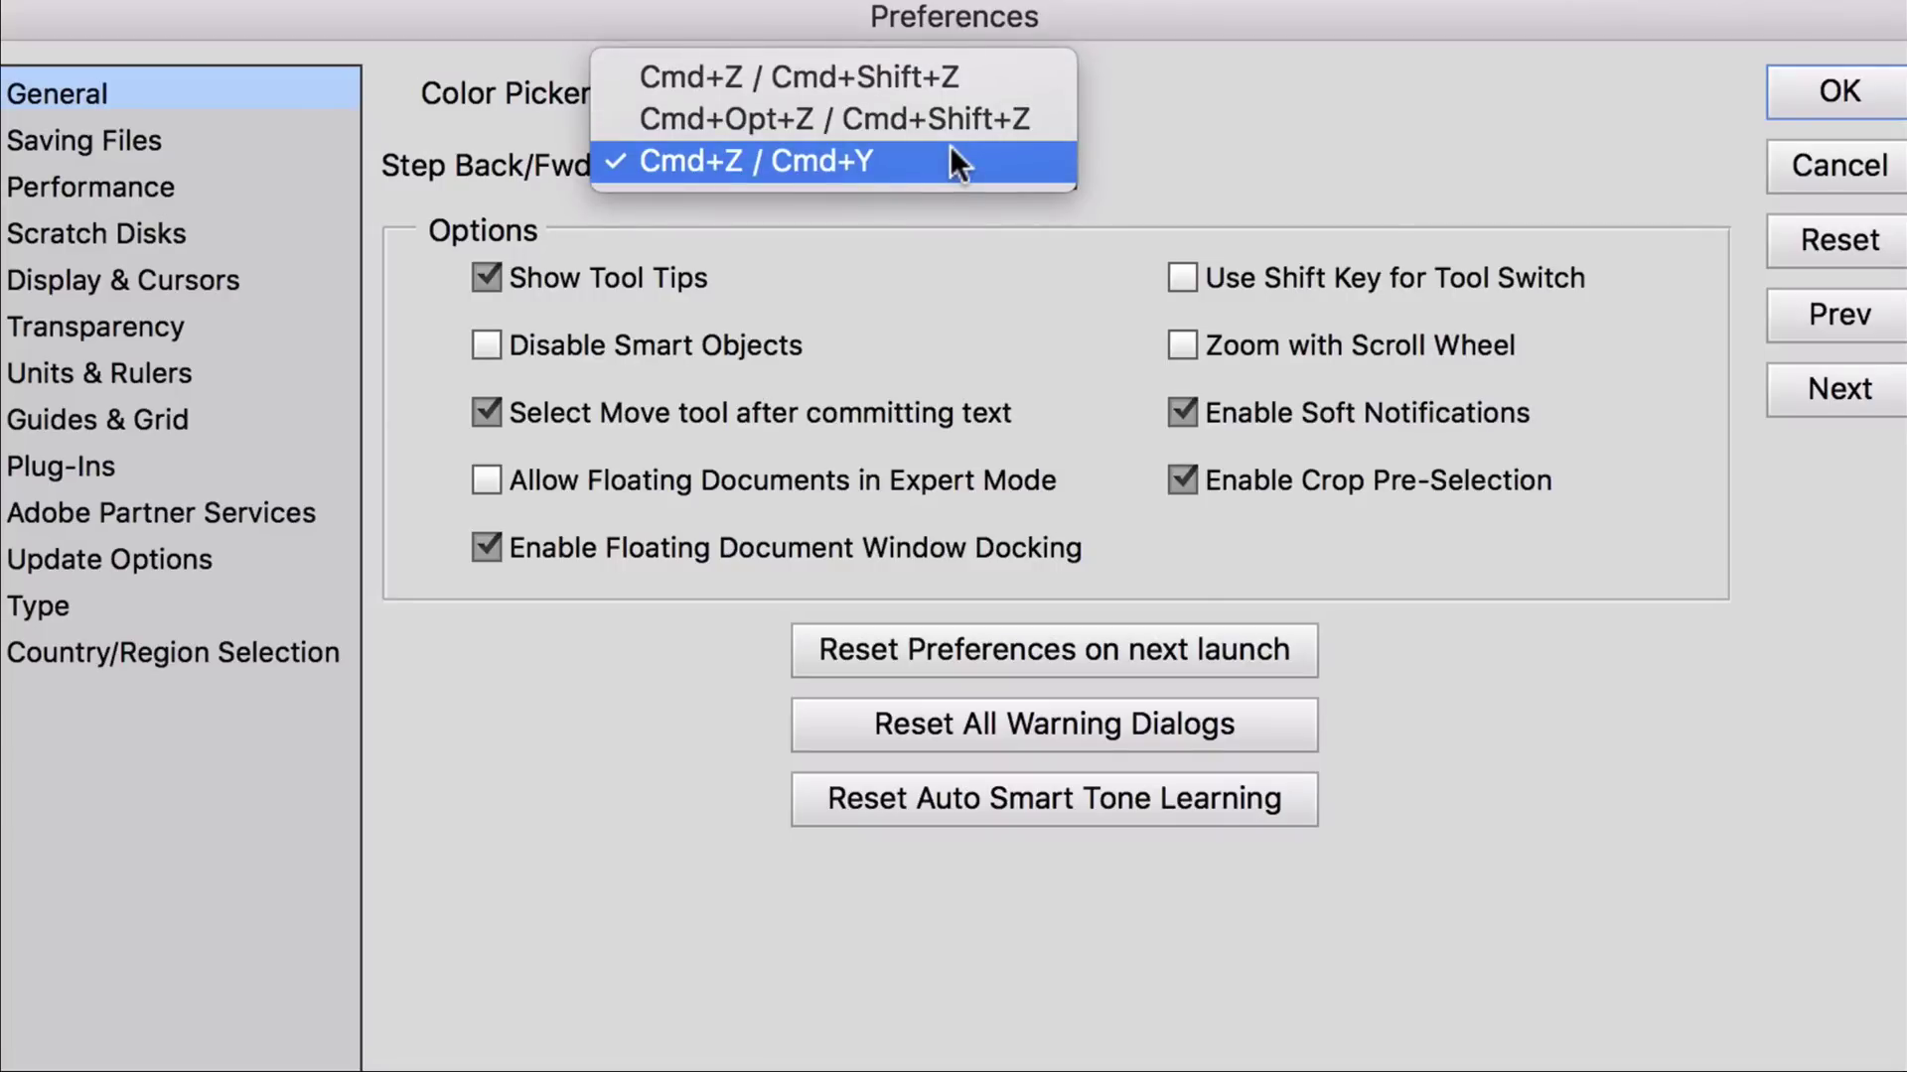
click(888, 161)
click(1833, 87)
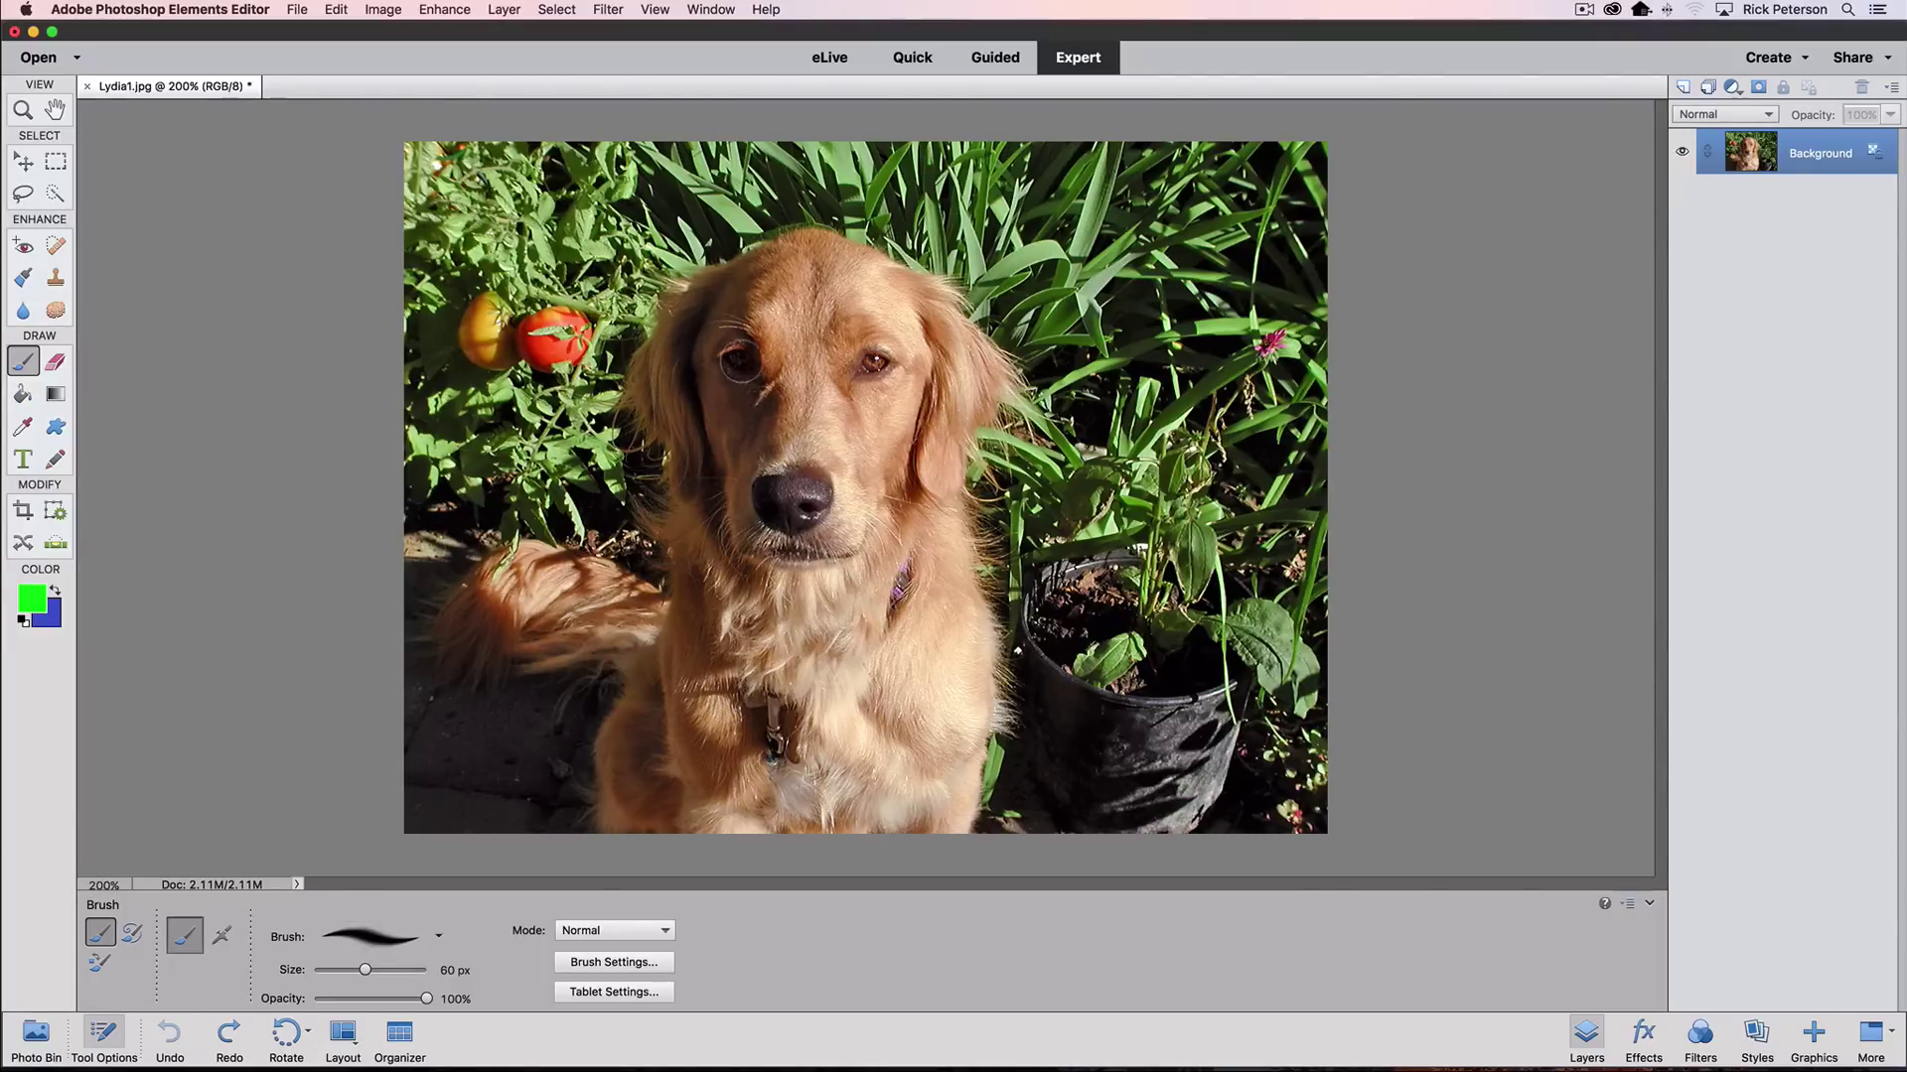
mouse_move(683, 461)
mouse_down()
mouse_move(767, 364)
mouse_move(852, 546)
mouse_move(910, 502)
mouse_move(1015, 347)
mouse_move(1170, 451)
mouse_move(1178, 571)
mouse_move(1214, 624)
mouse_up()
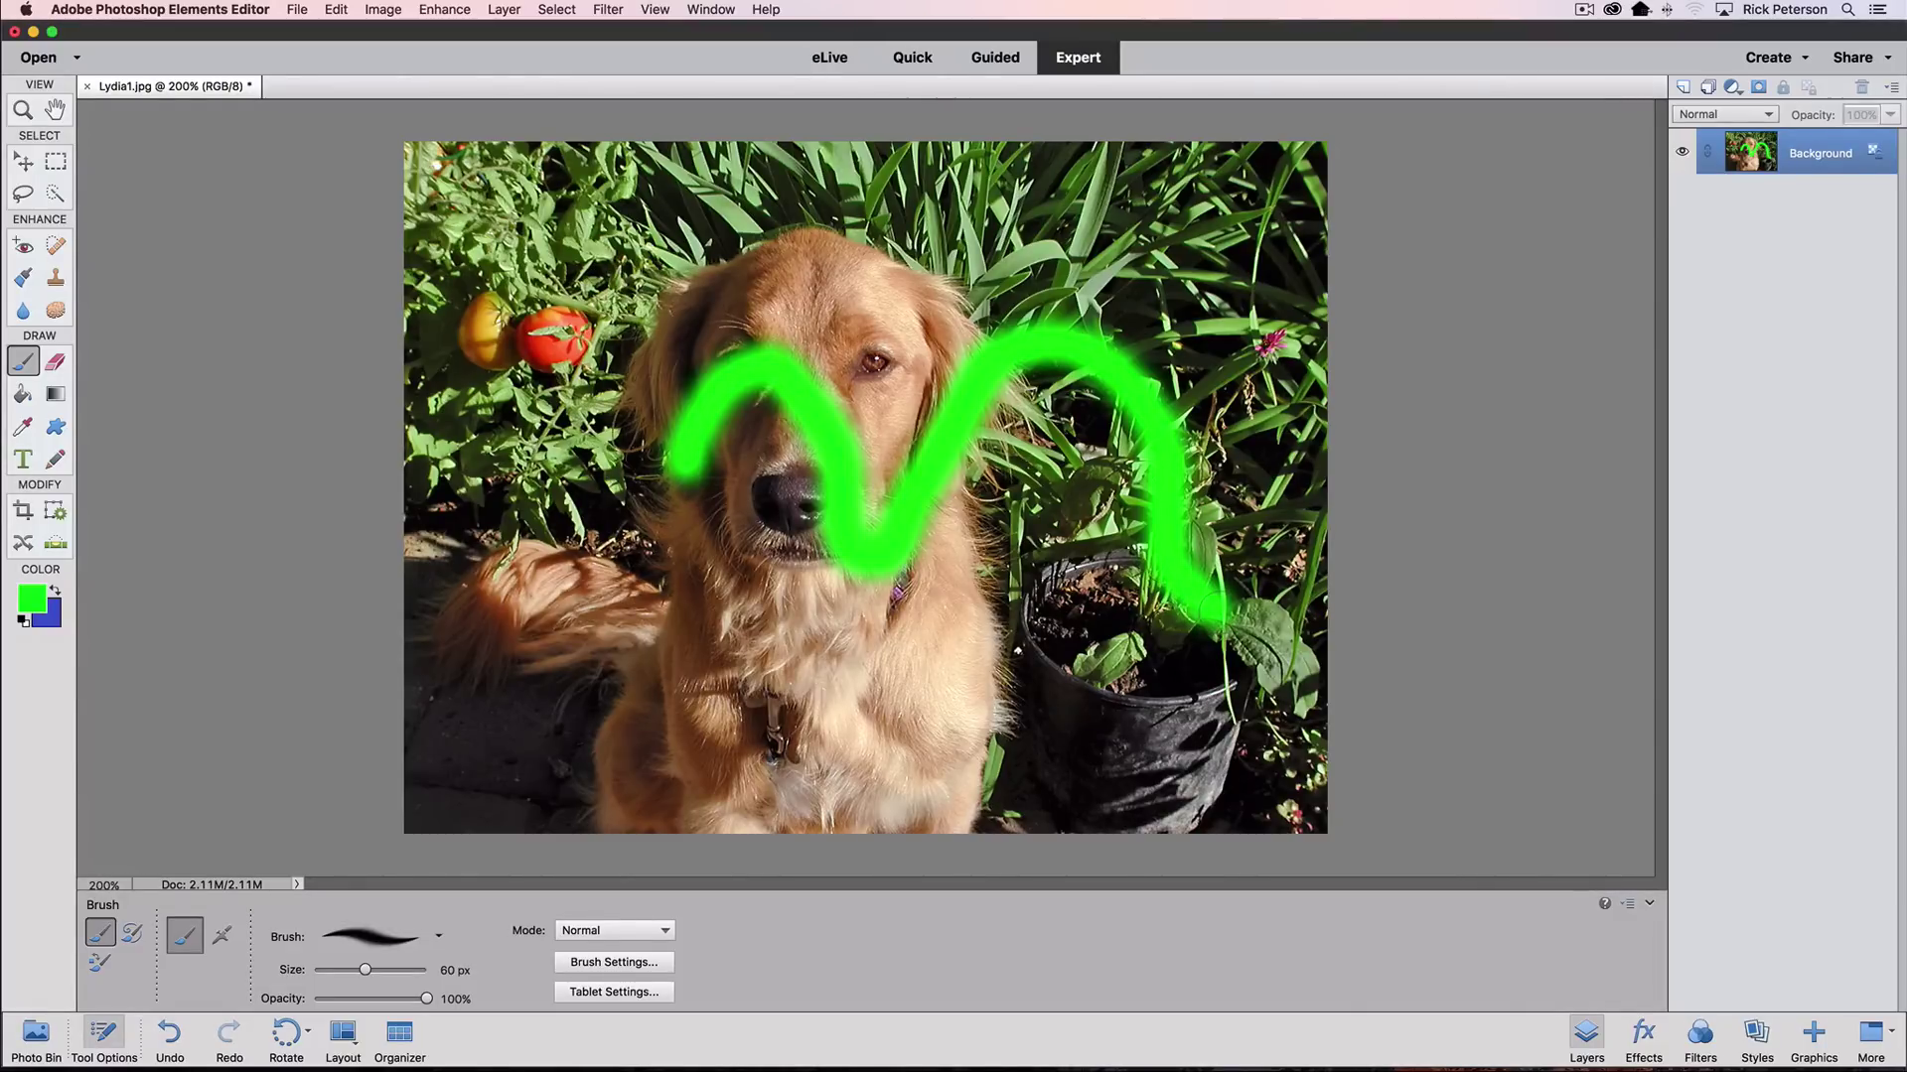
key(super+z)
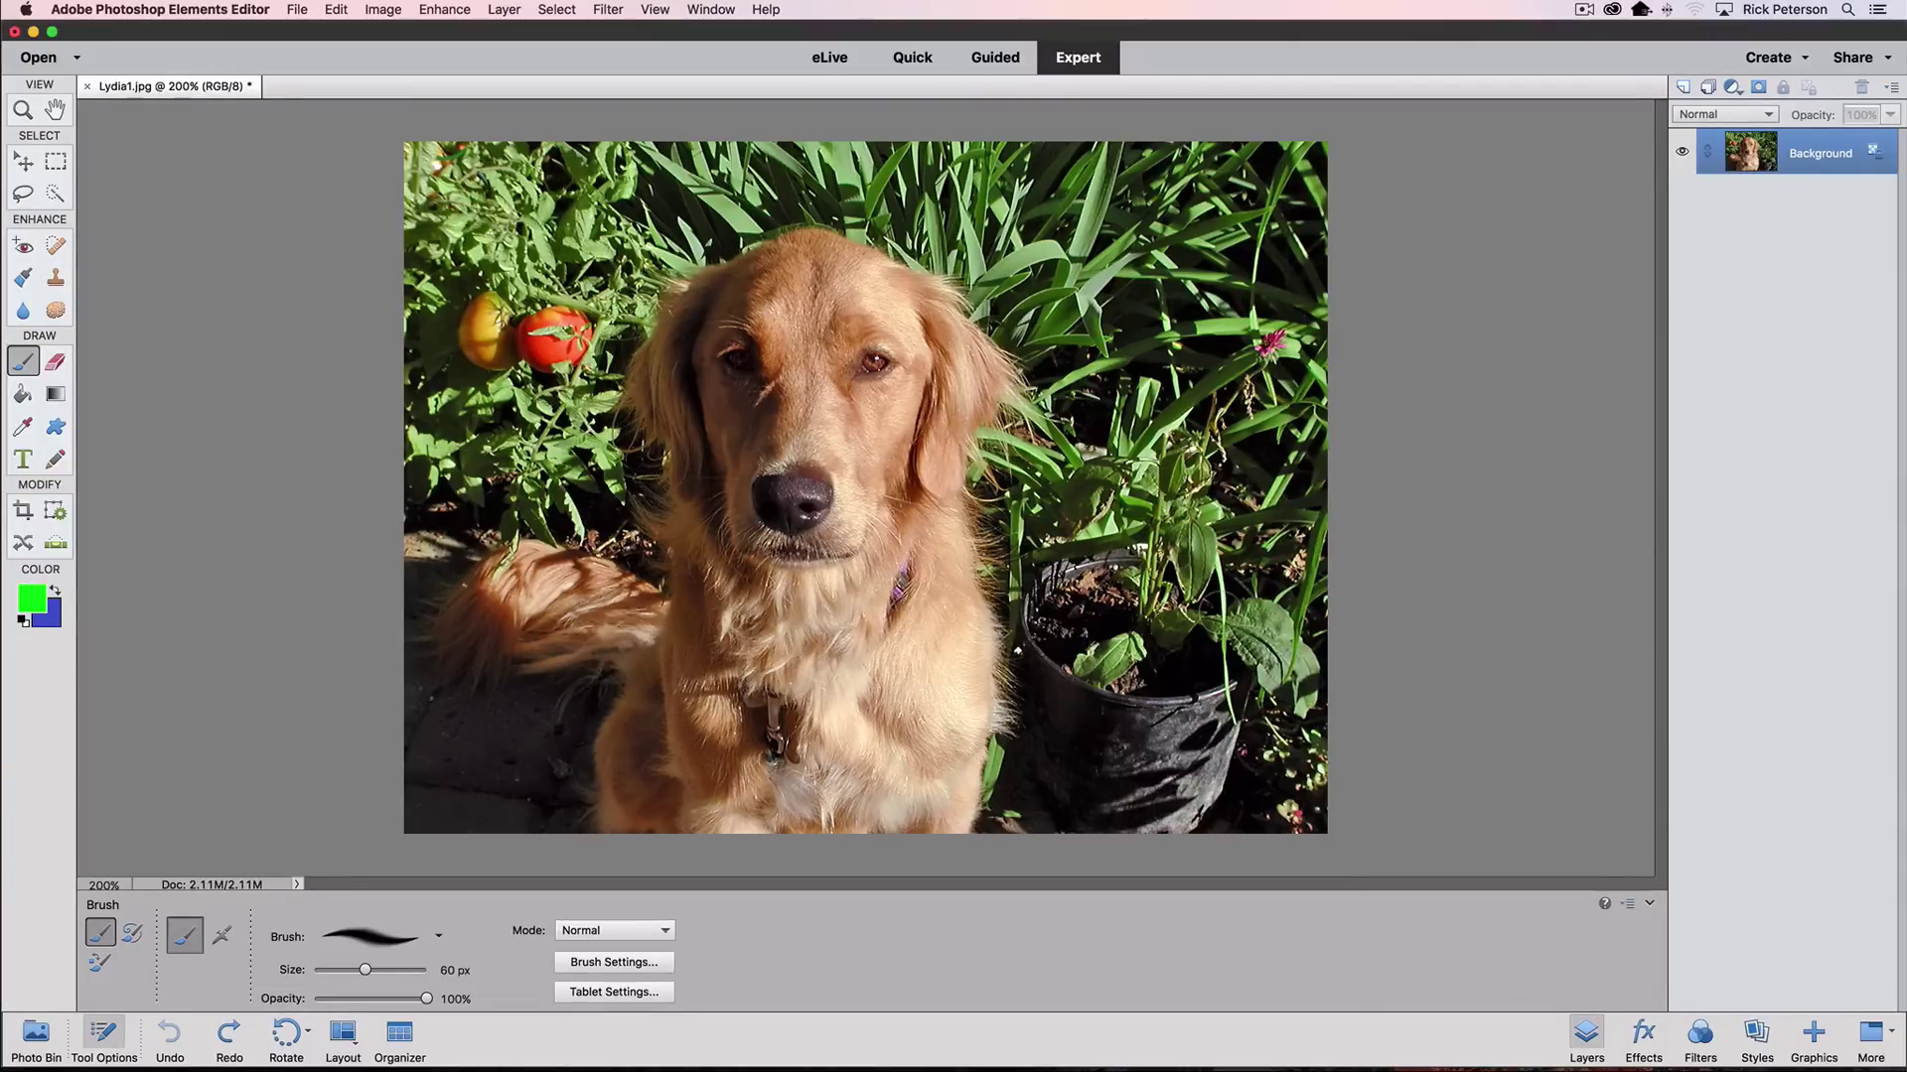
key(super)
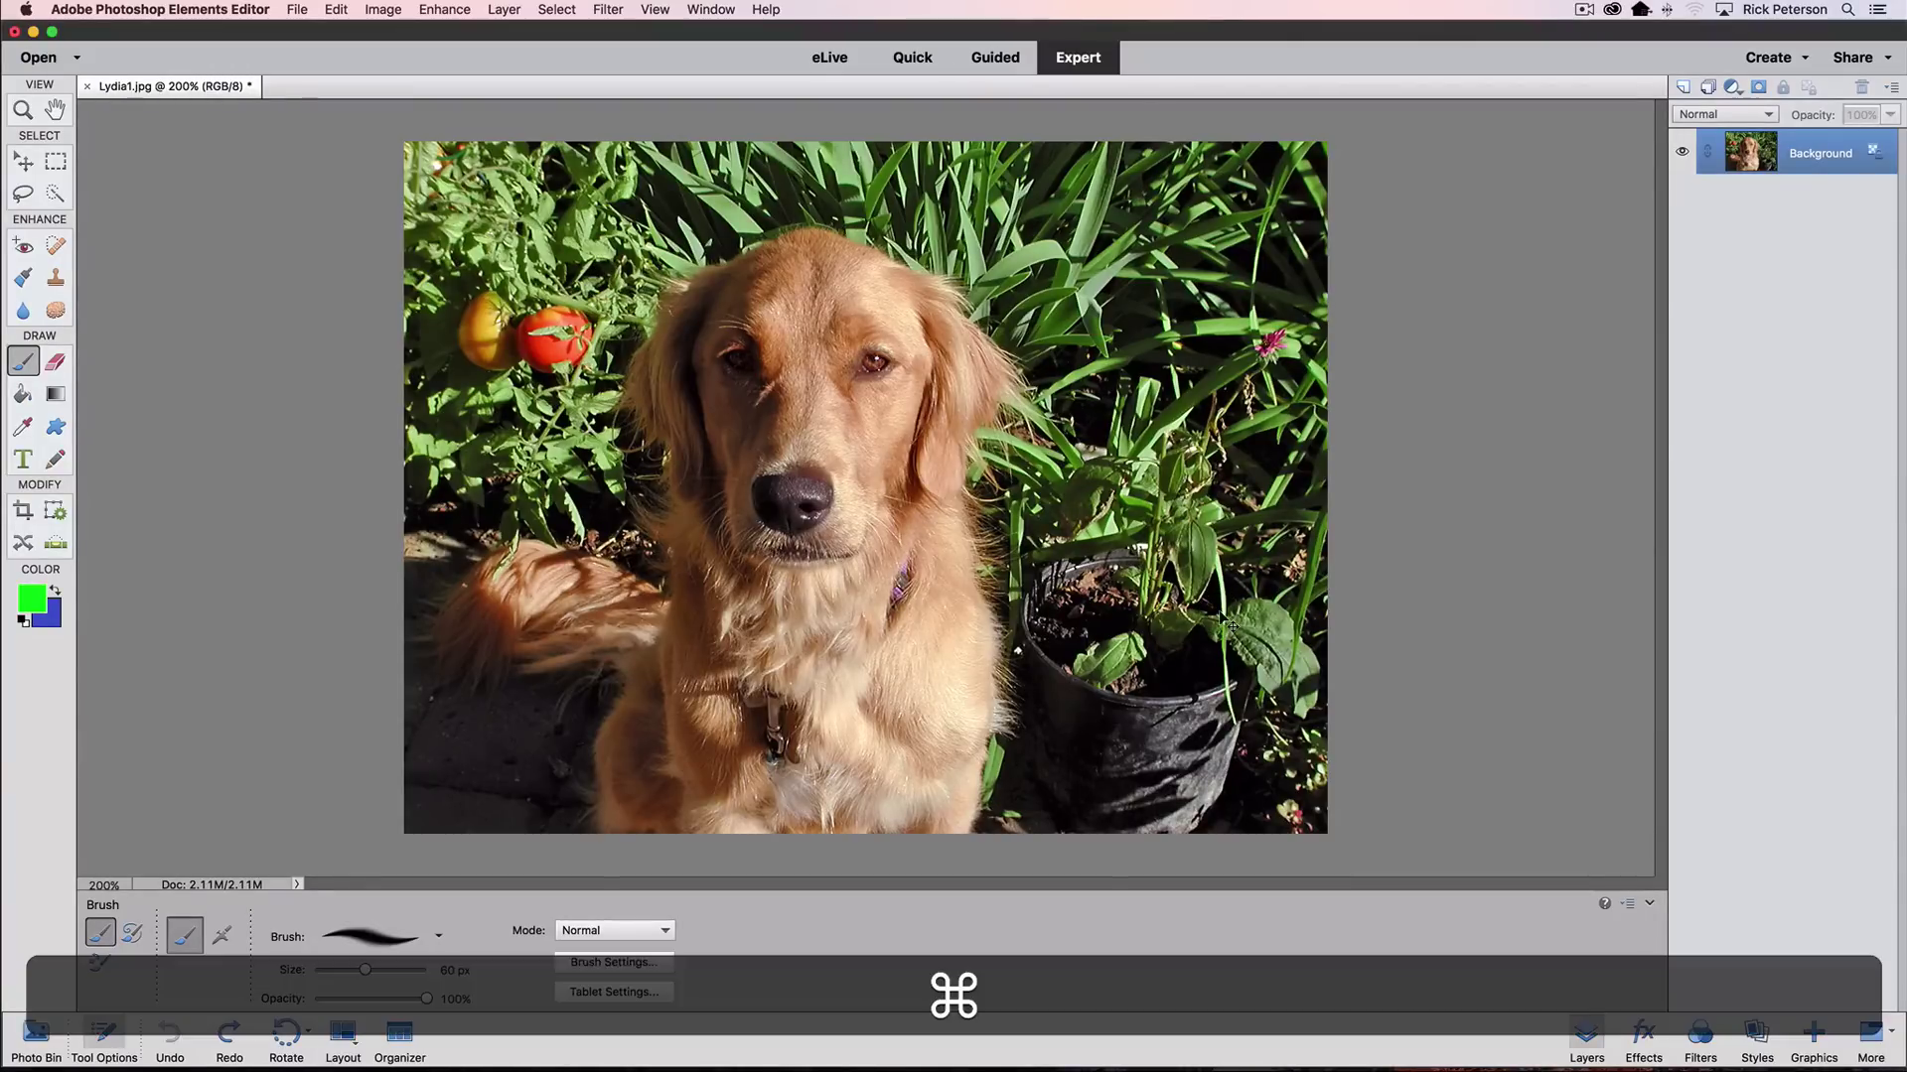
key(super+y)
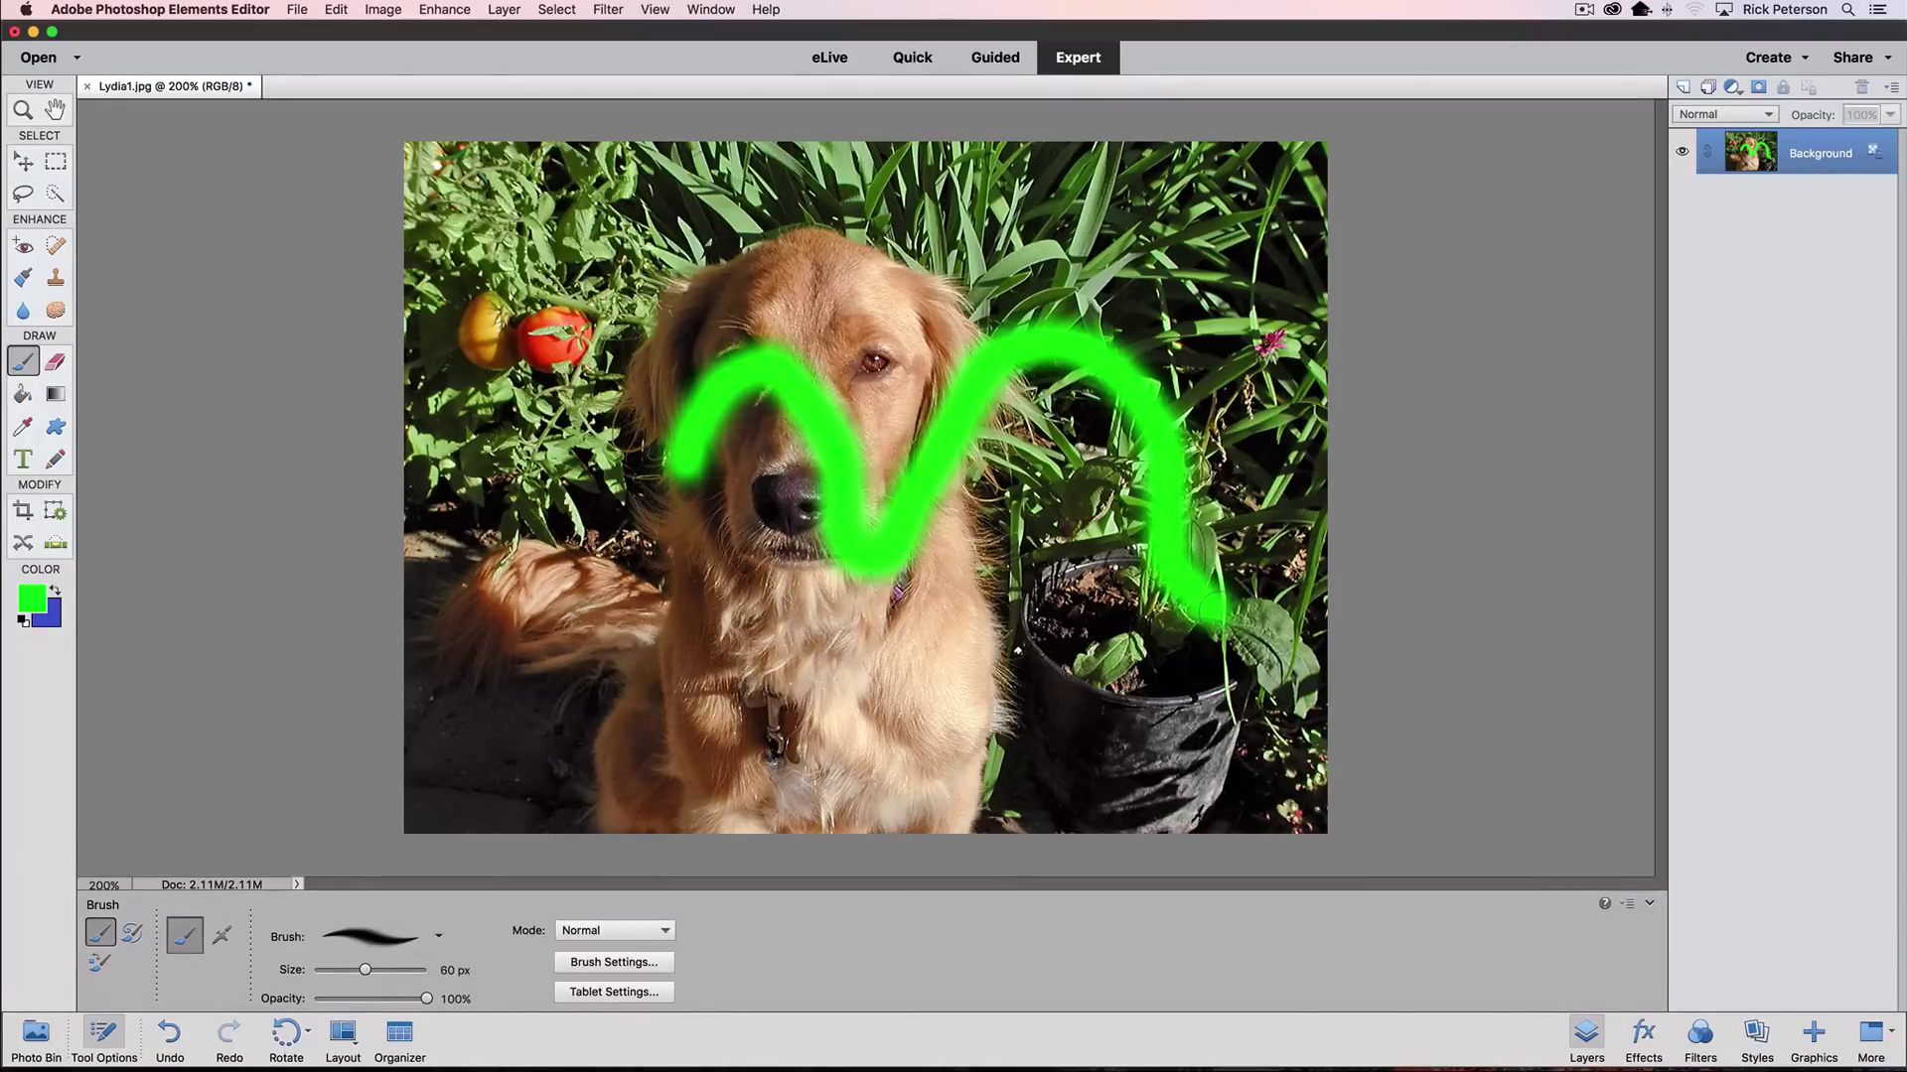
key(super)
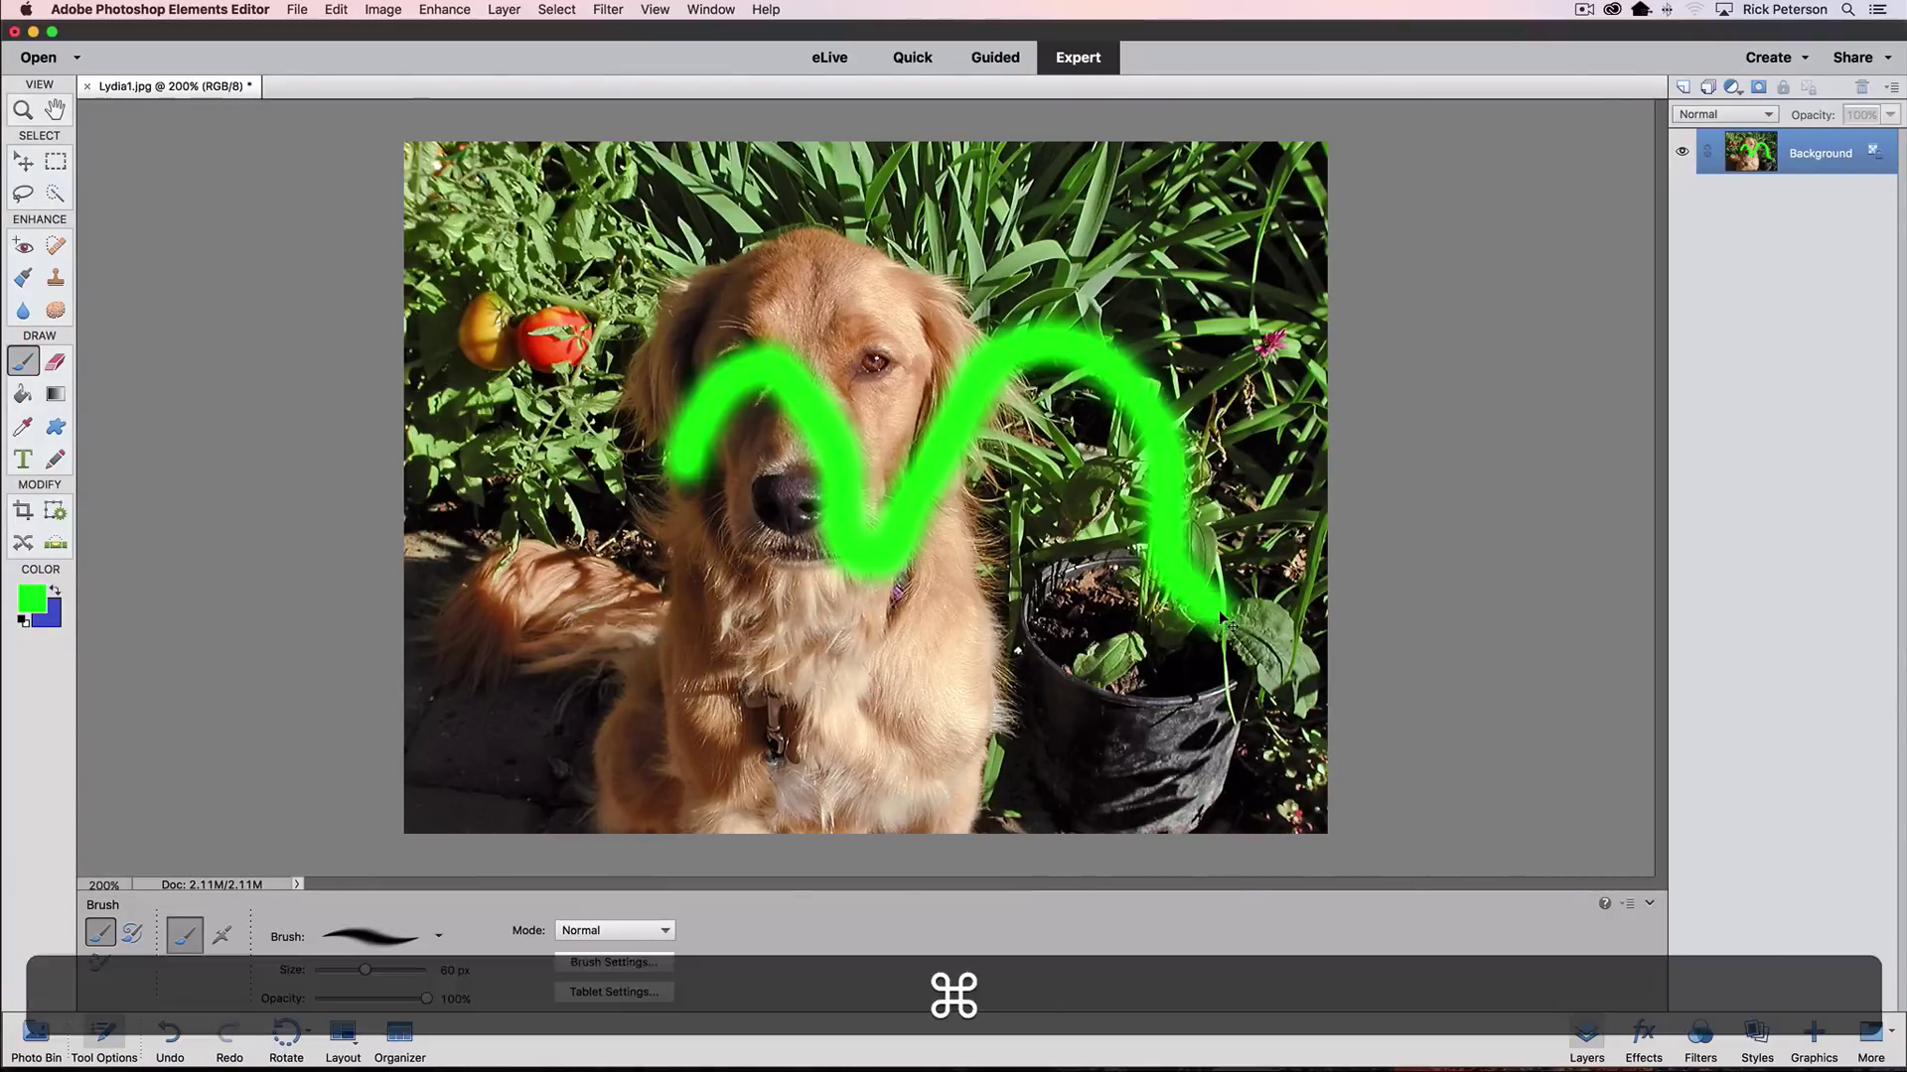
key(super+z)
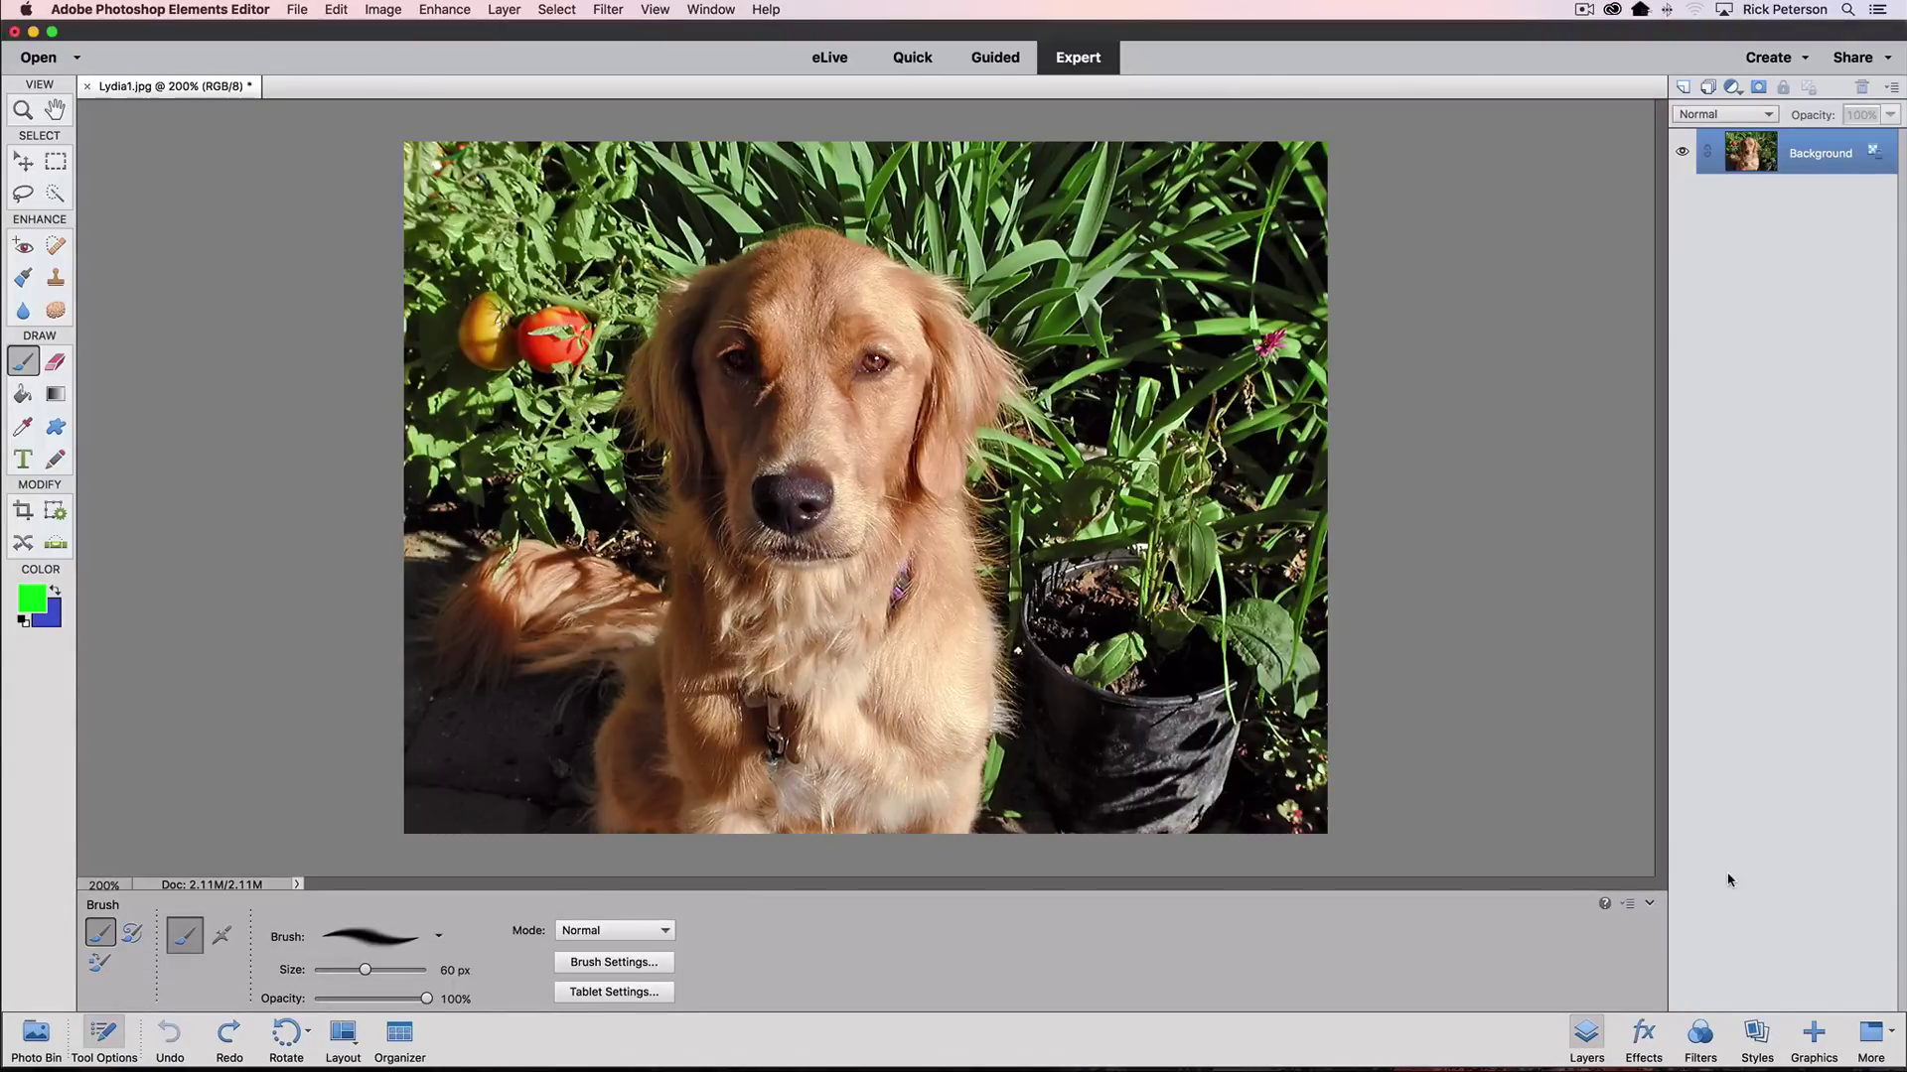
- Open Preferences > General with Cmd+K and look over the Show Tool Tips option
key(i)
key(super+k)
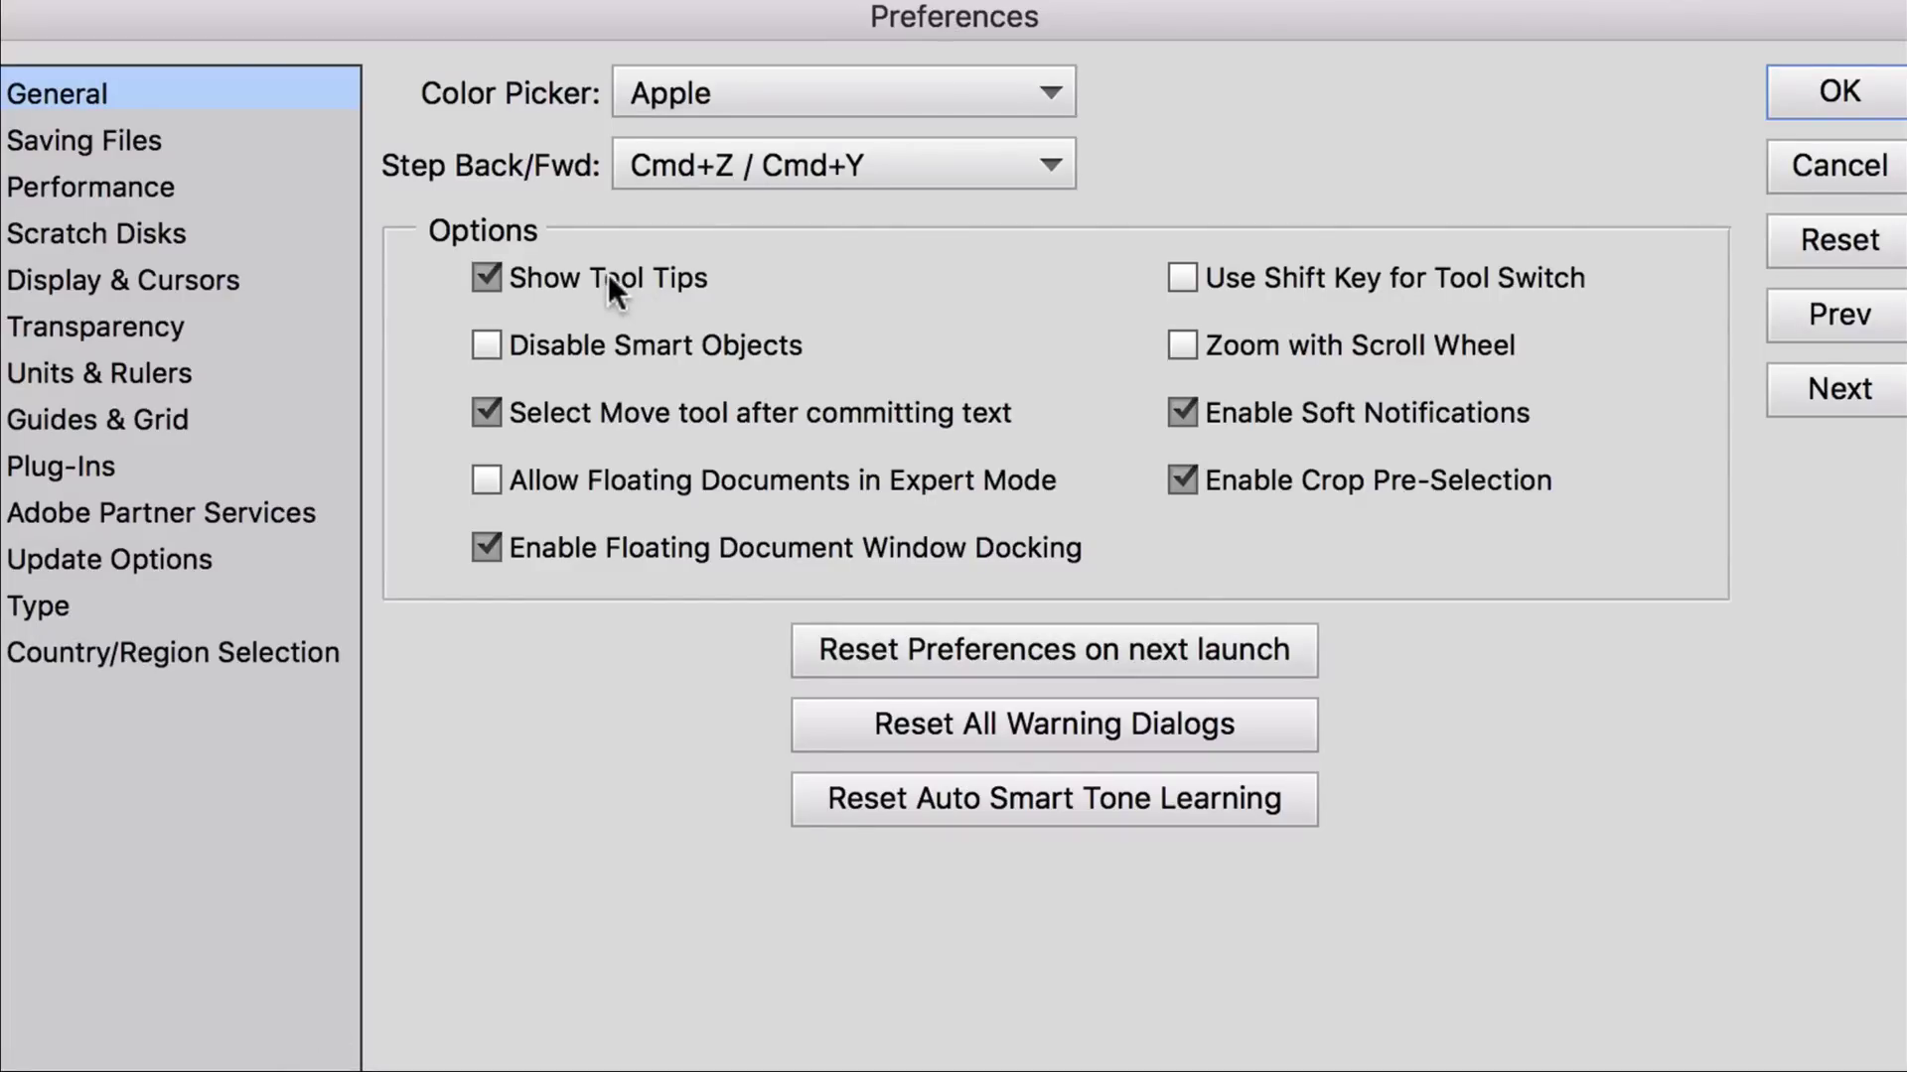
mouse_move(609, 278)
- Close Preferences, switch to the Rectangular Marquee with M, and reopen General preferences
click(1850, 102)
click(1840, 94)
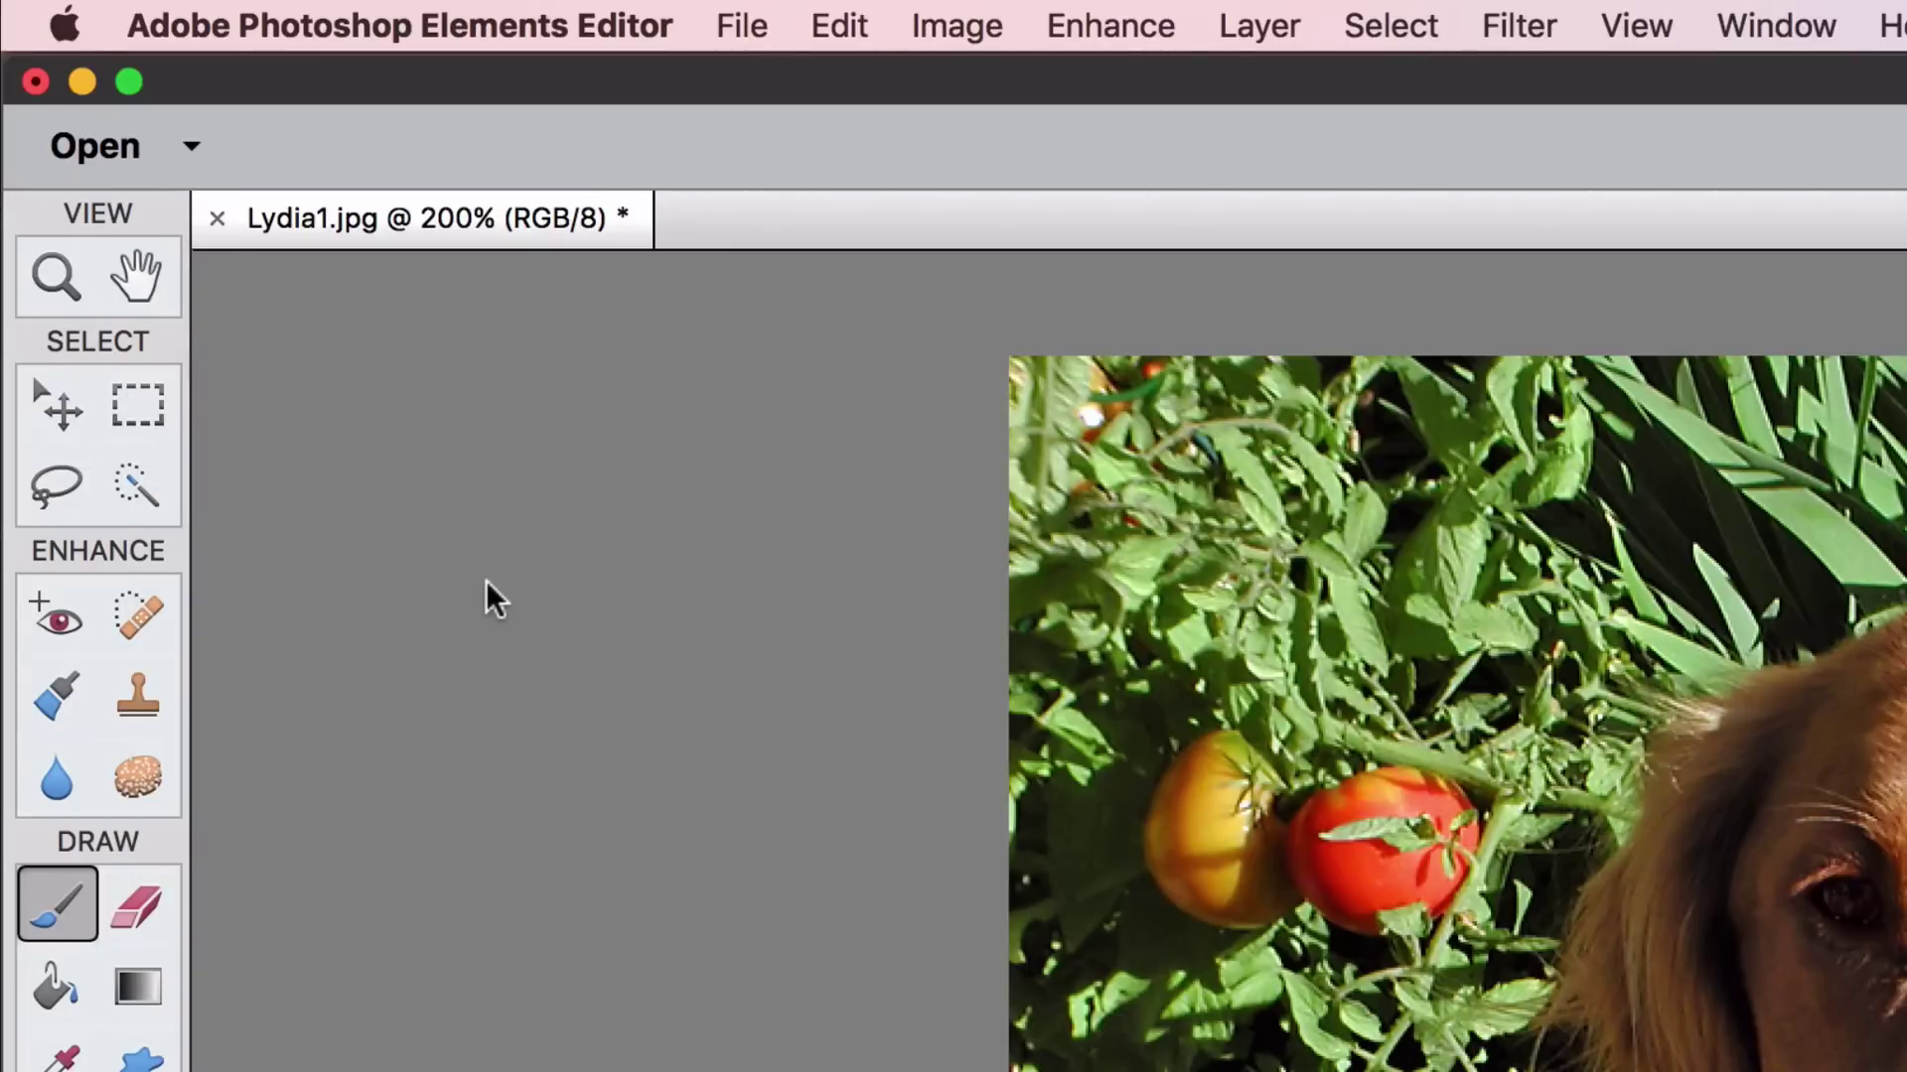
key(m)
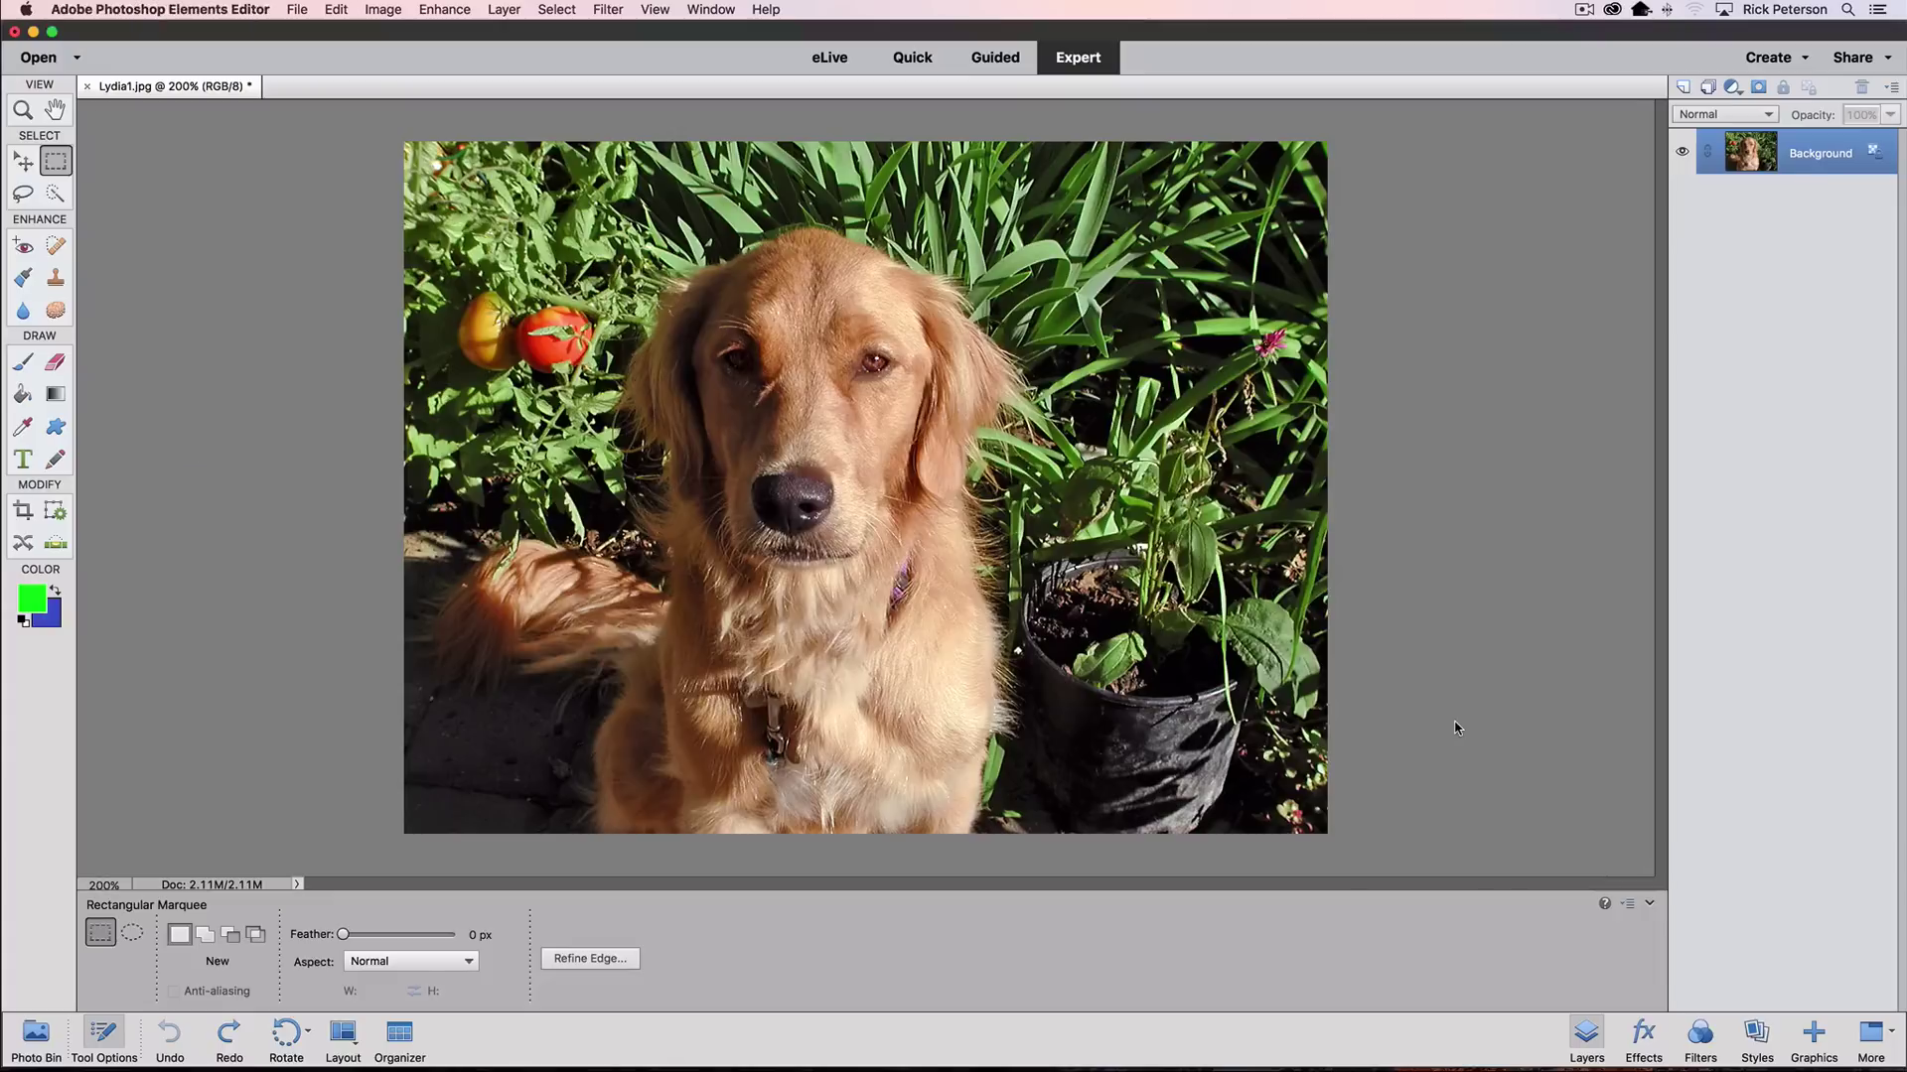
key(super+k)
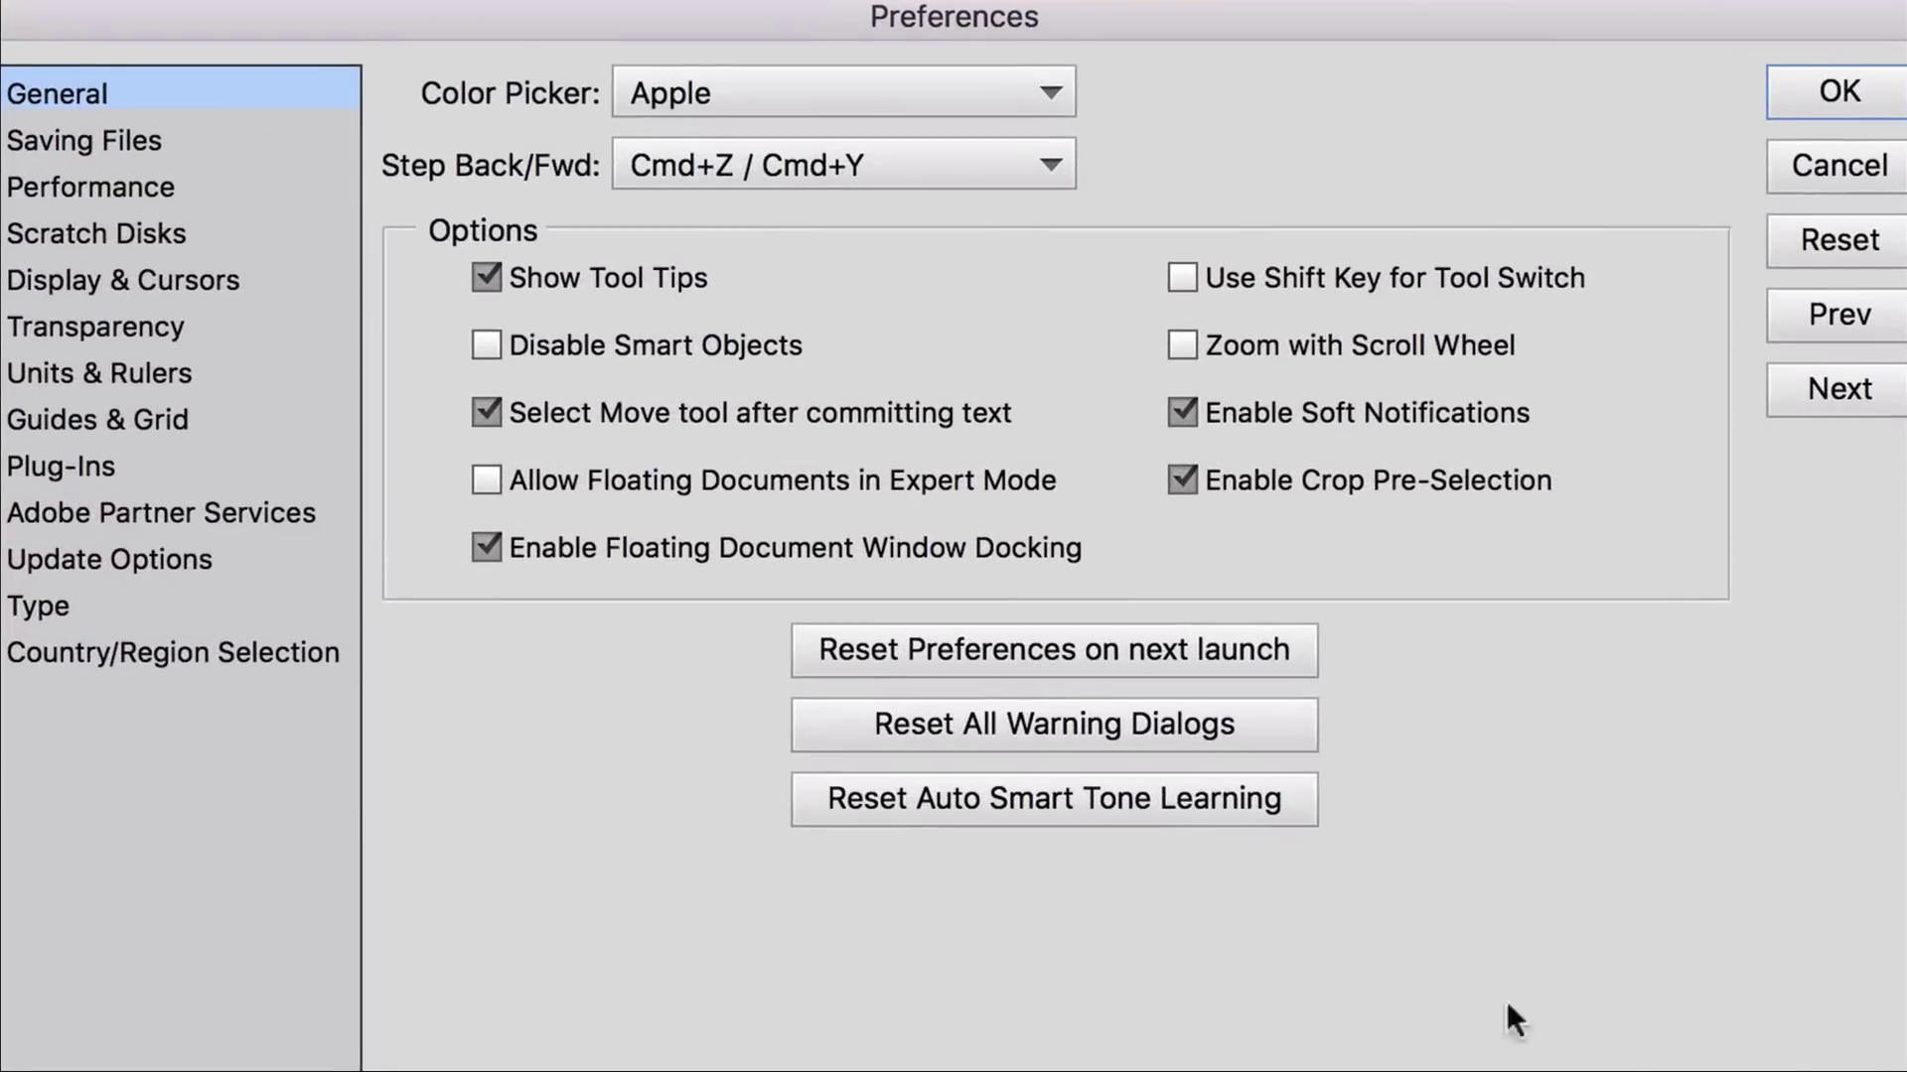
- Reset the Auto Smart Tone learning and close Preferences with OK
click(899, 816)
click(1839, 94)
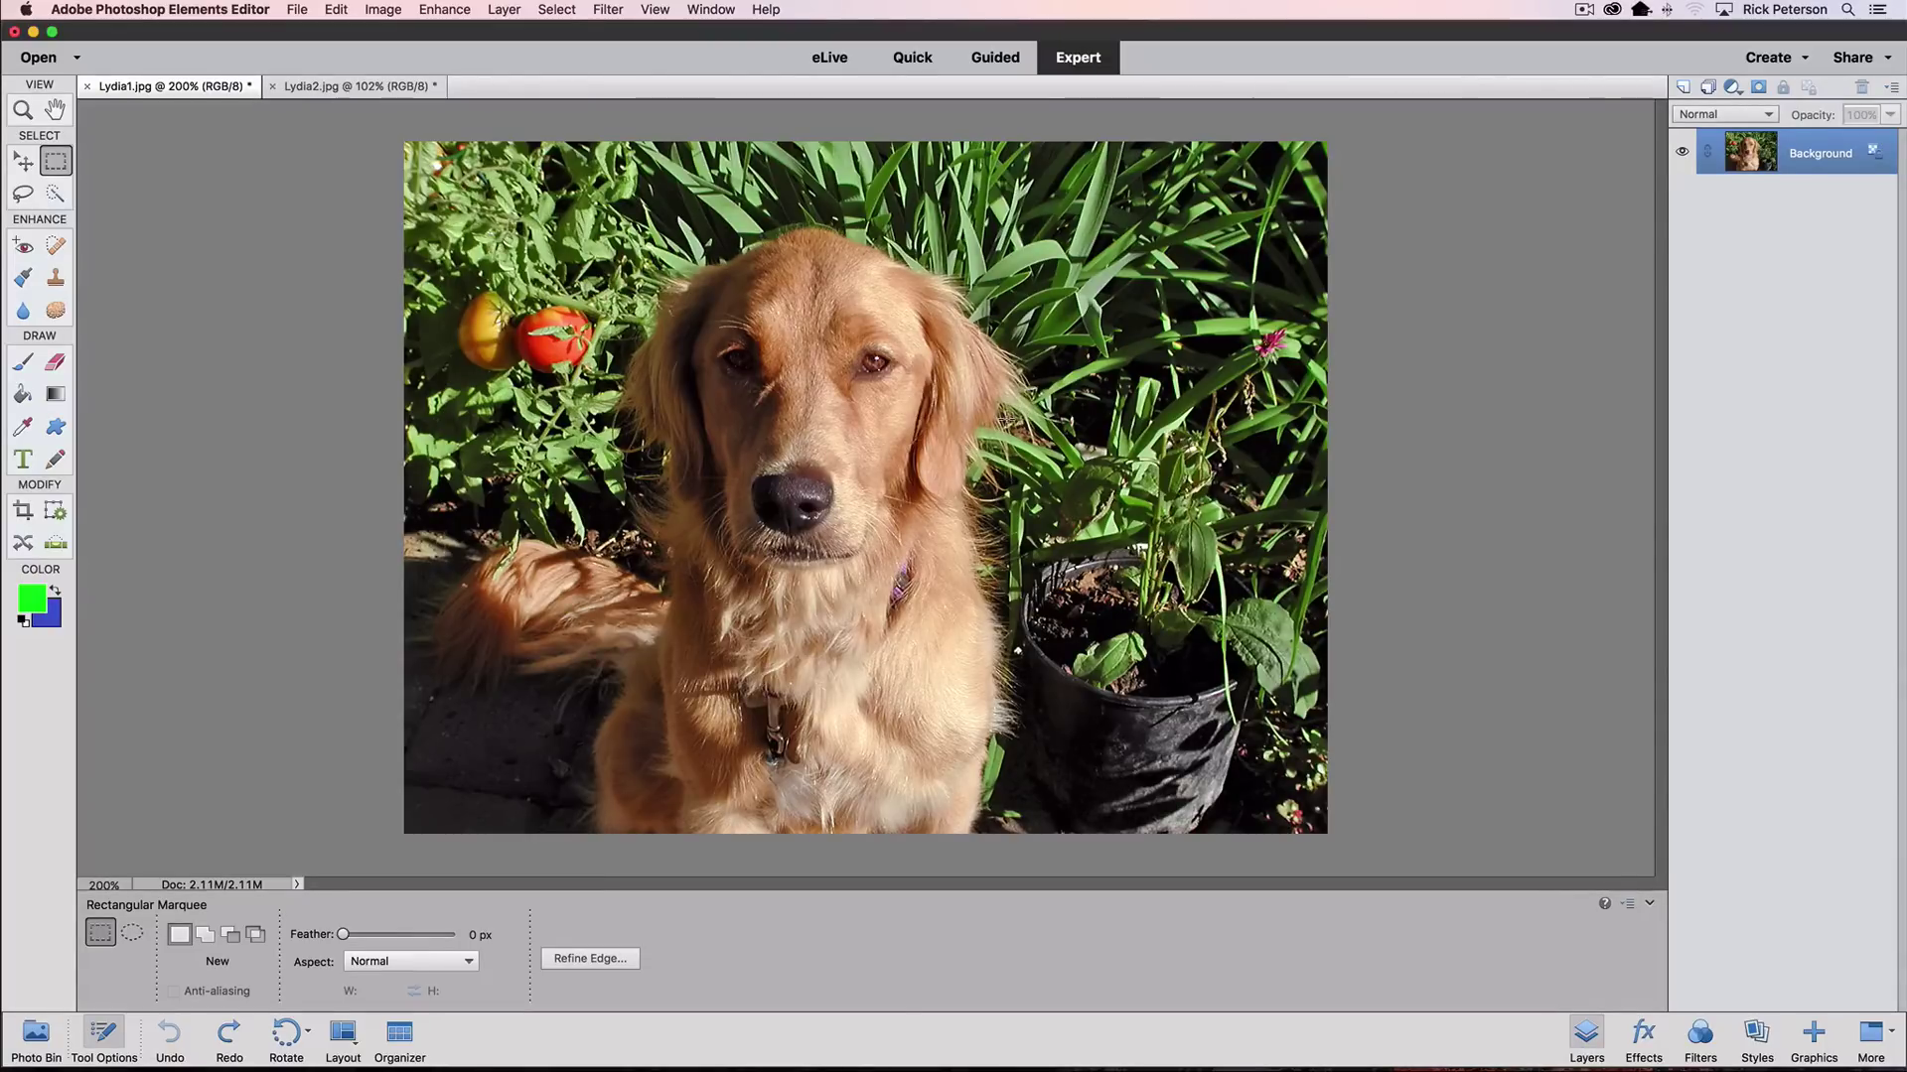
key(super+k)
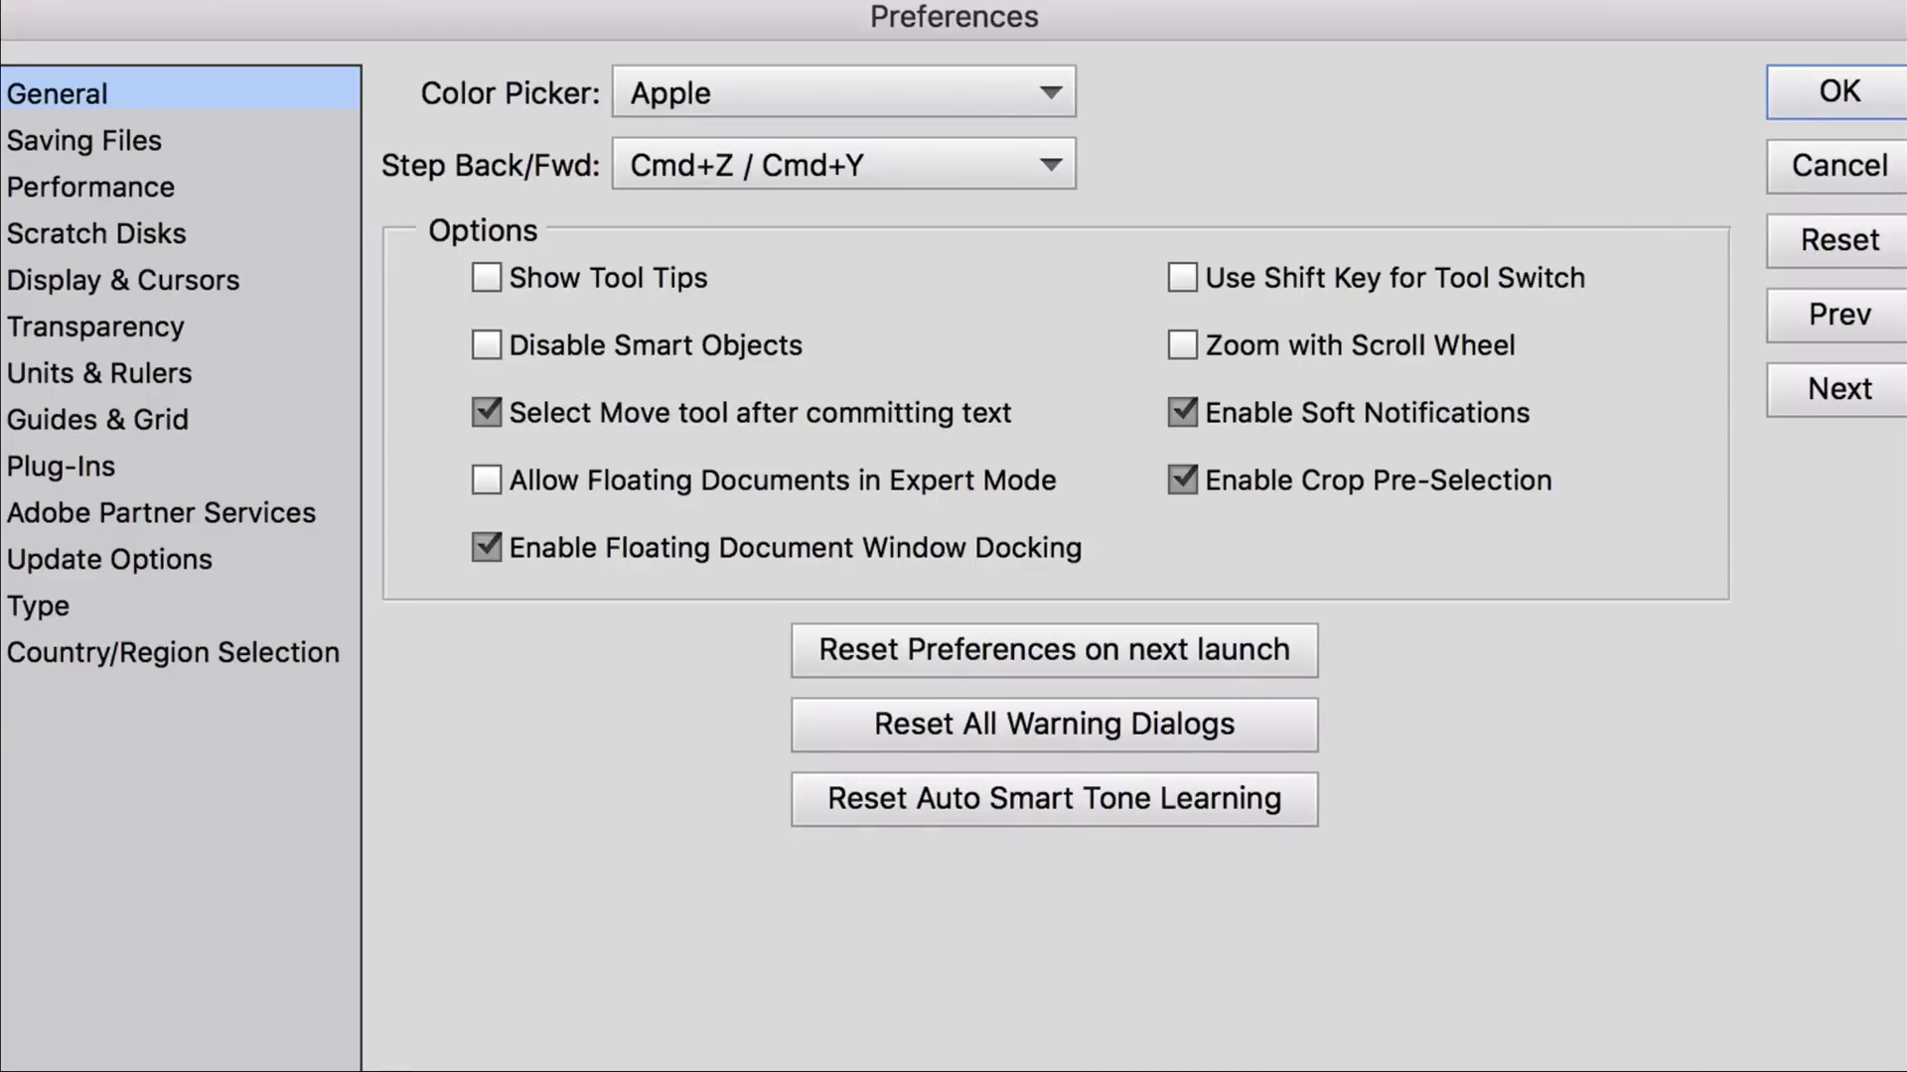
click(1856, 159)
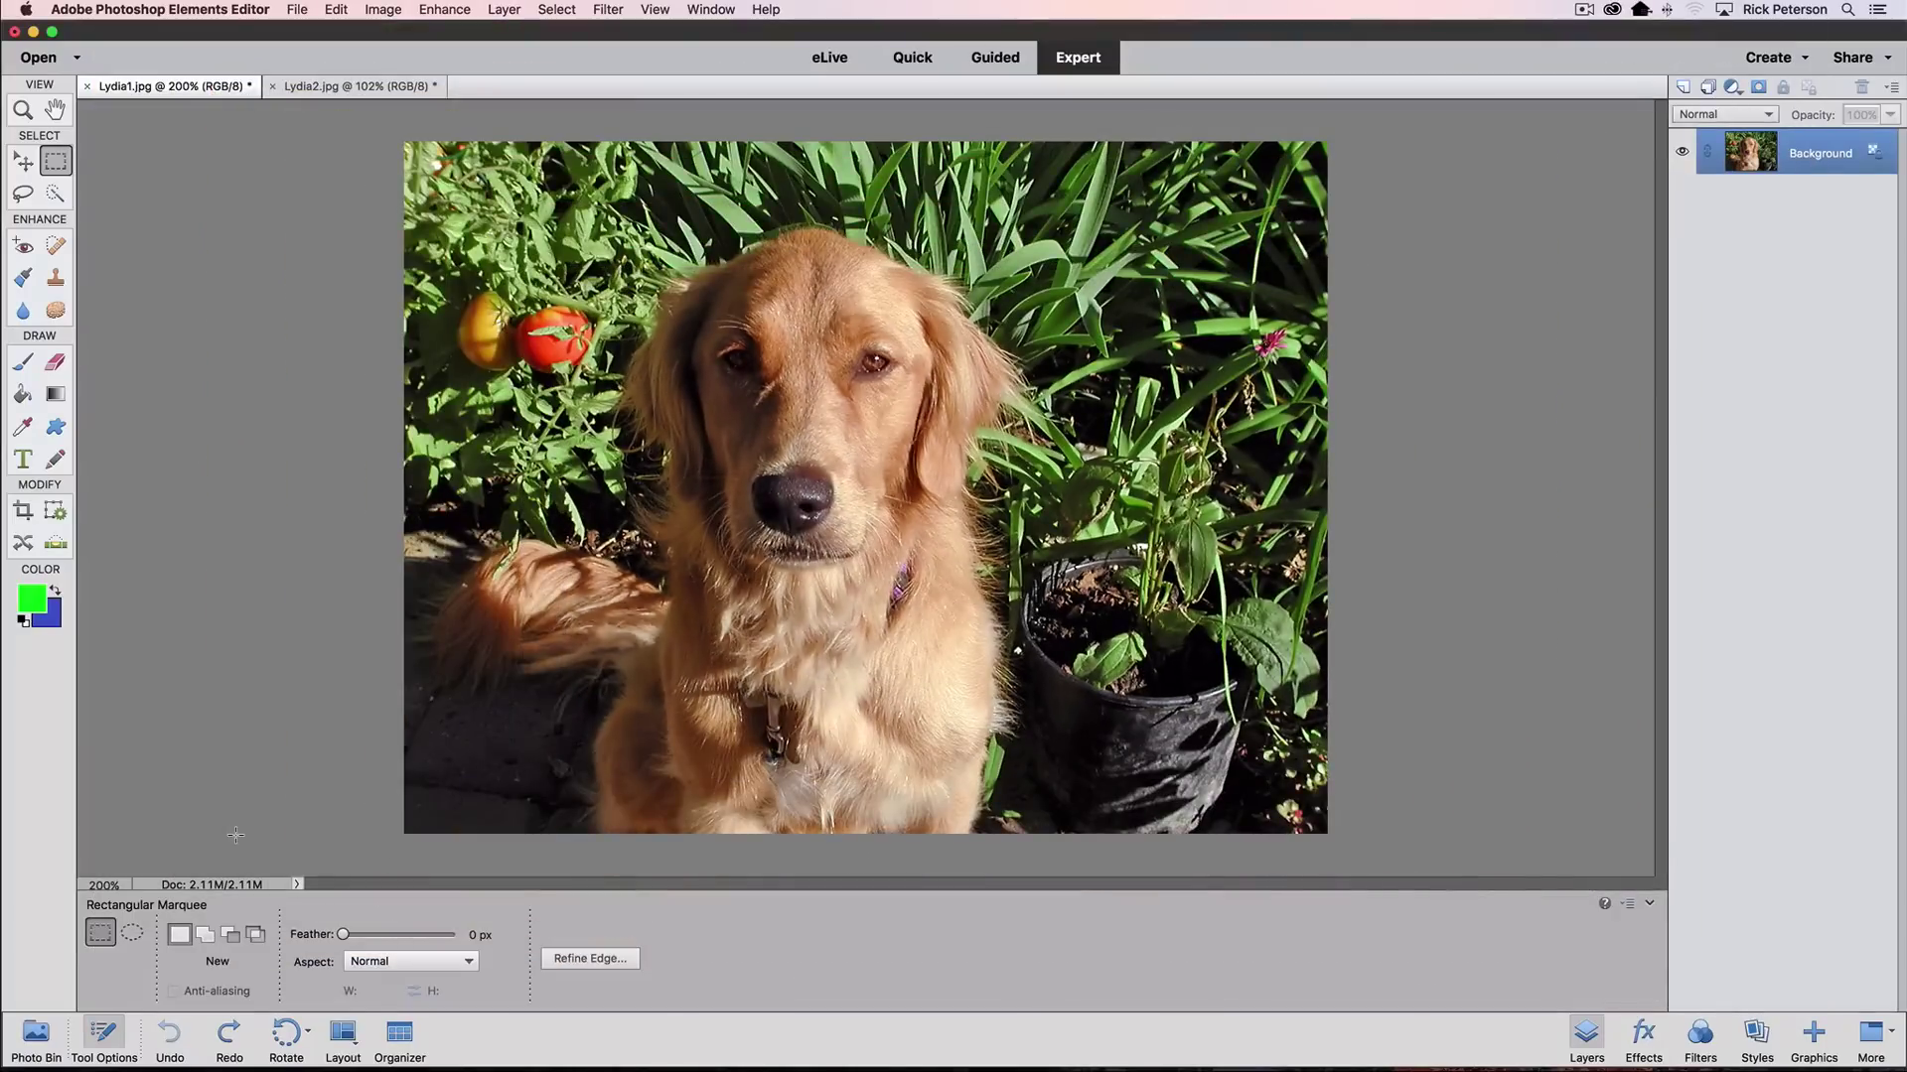
click(37, 1035)
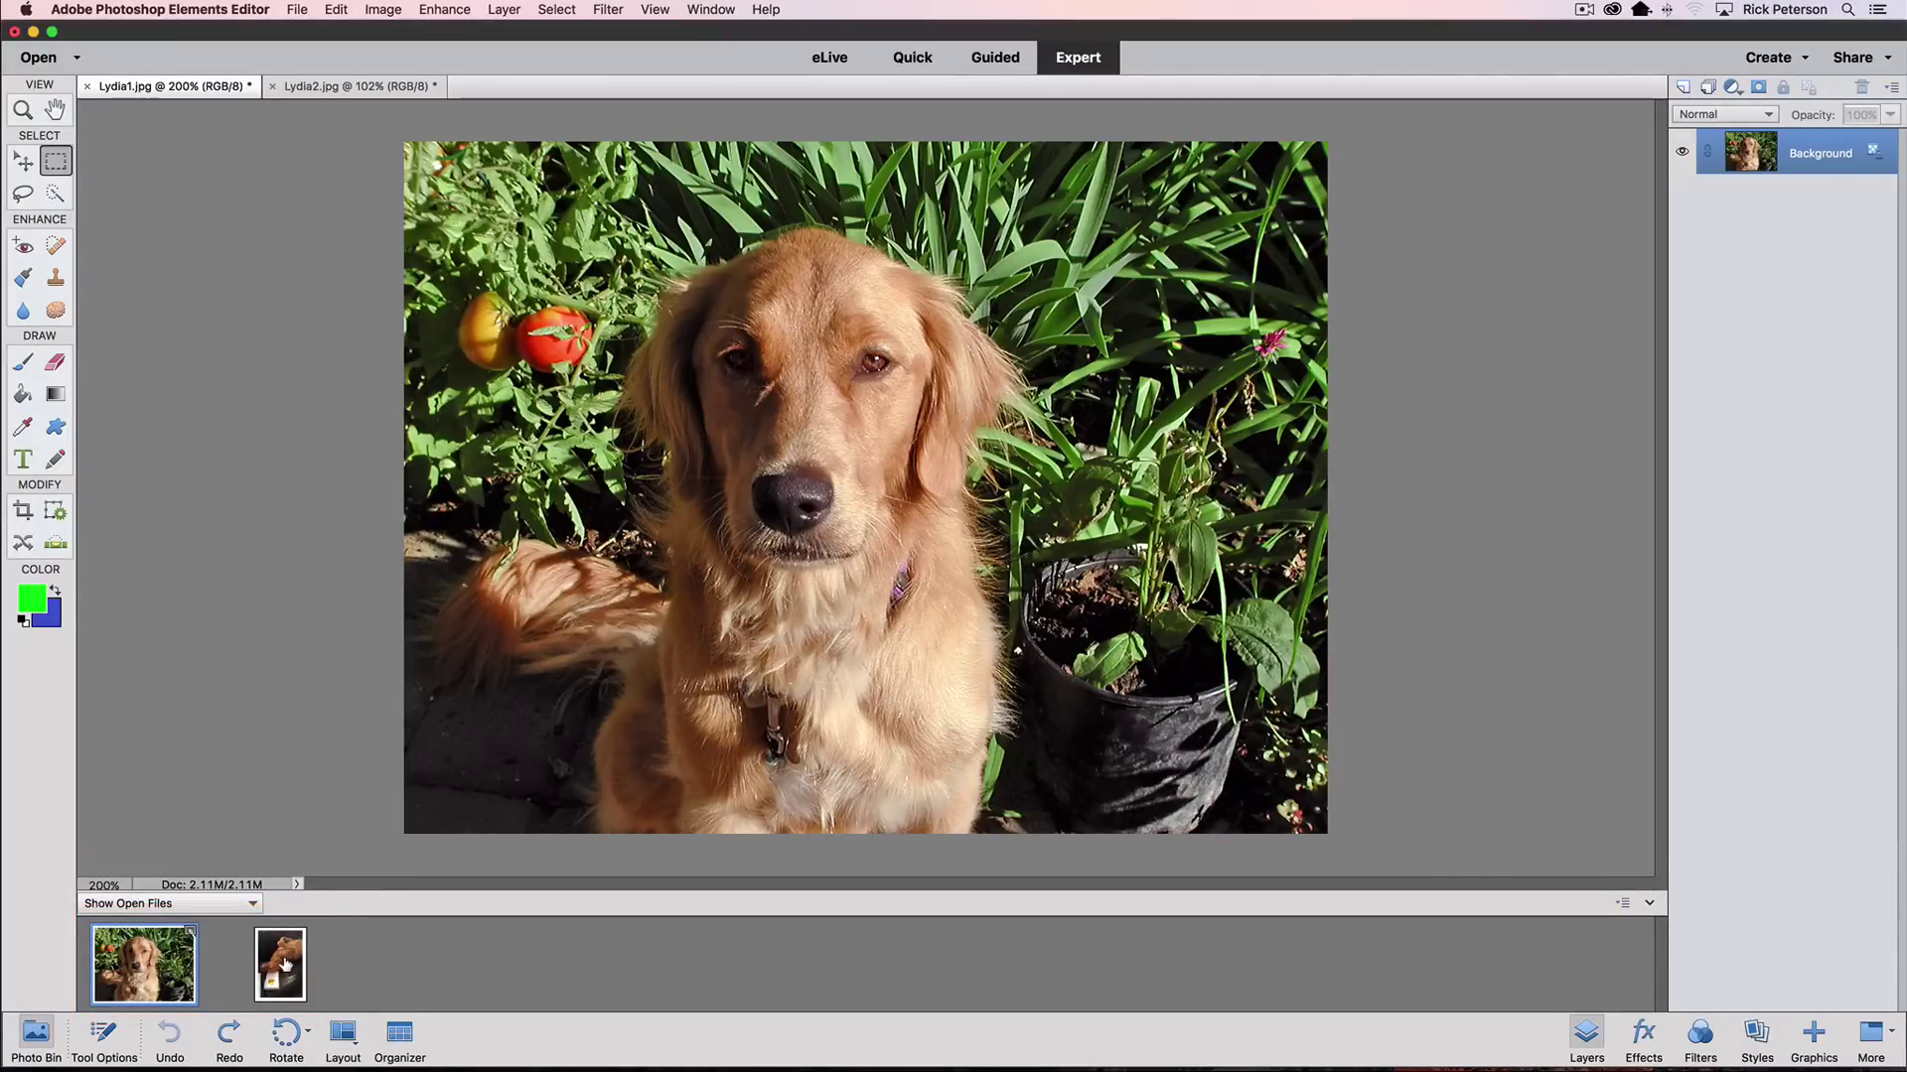
- Drag the Lydia2 thumbnail from the Photo Bin onto the Lydia1 canvas as a new layer
drag(286, 965, 809, 516)
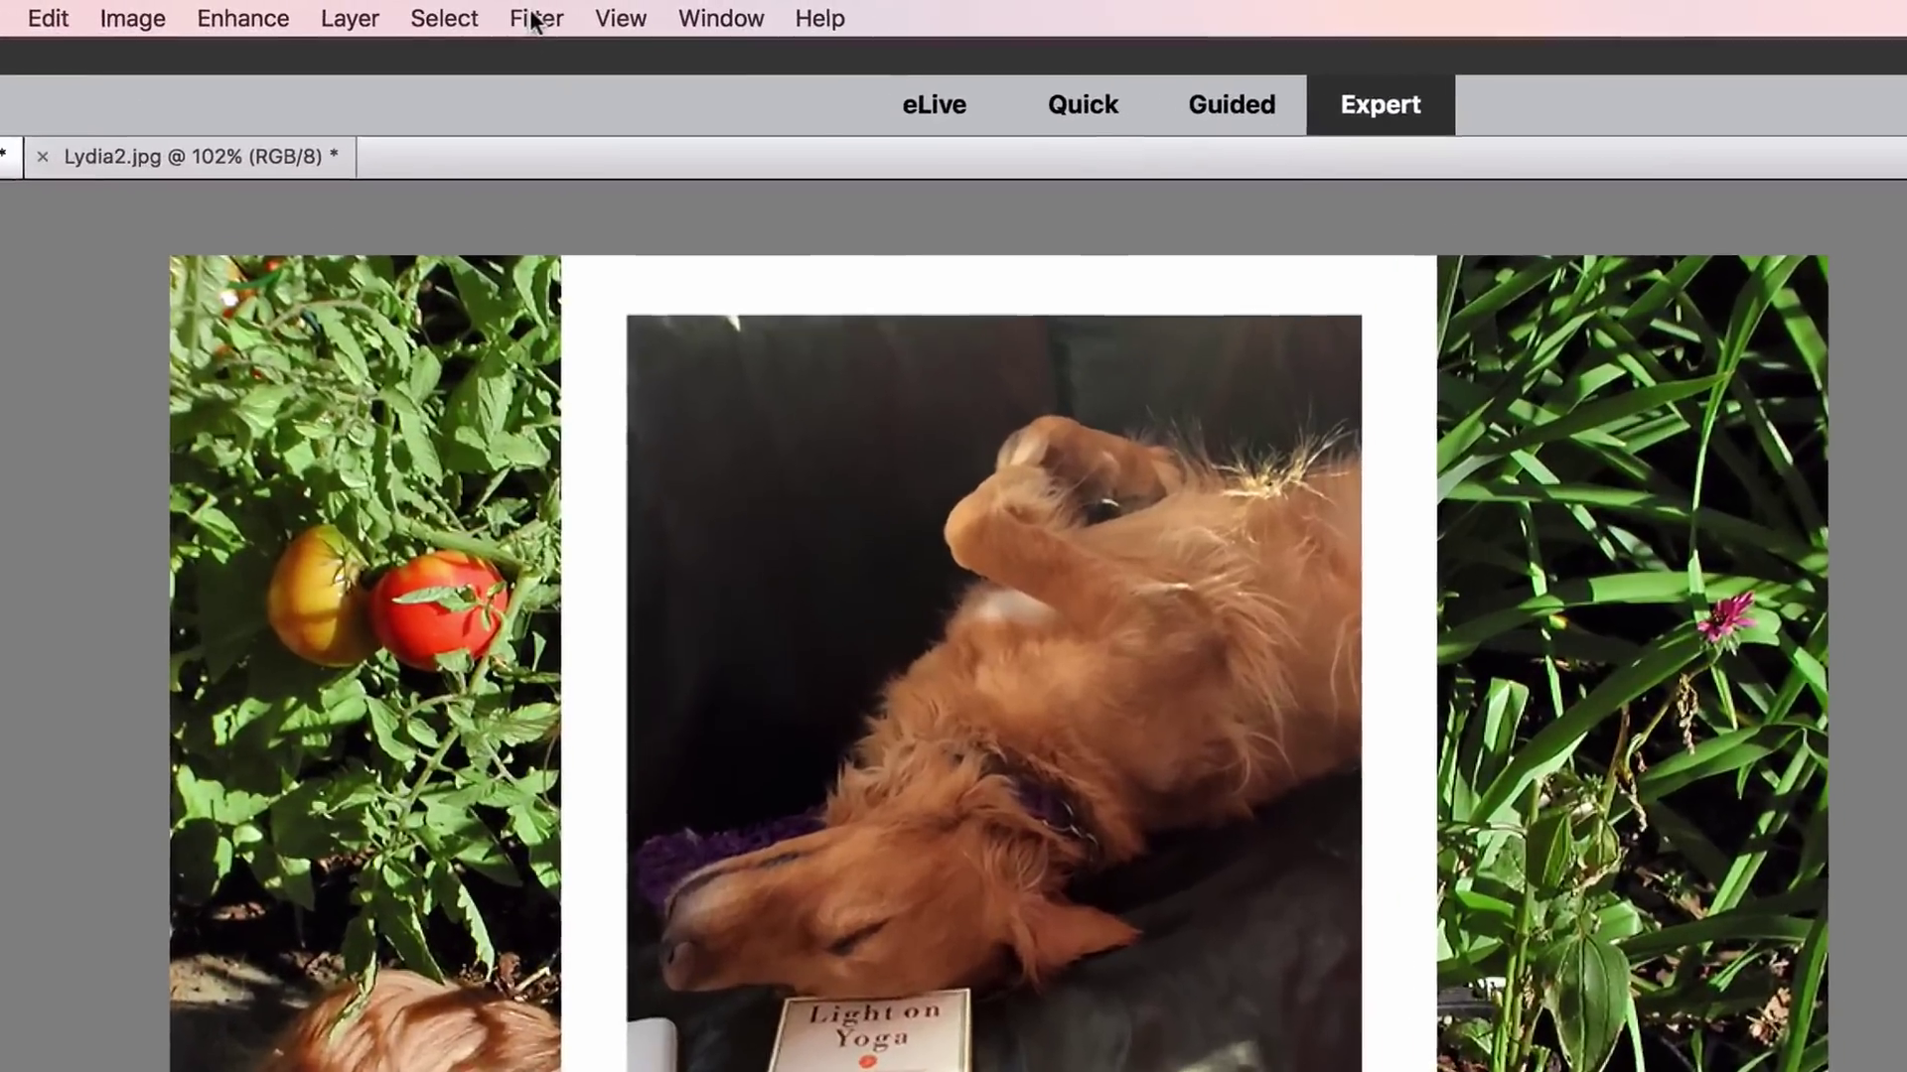
- Try a Gaussian Blur on the placed Lydia2 photo and dismiss the not-editable error
click(566, 14)
mouse_move(606, 215)
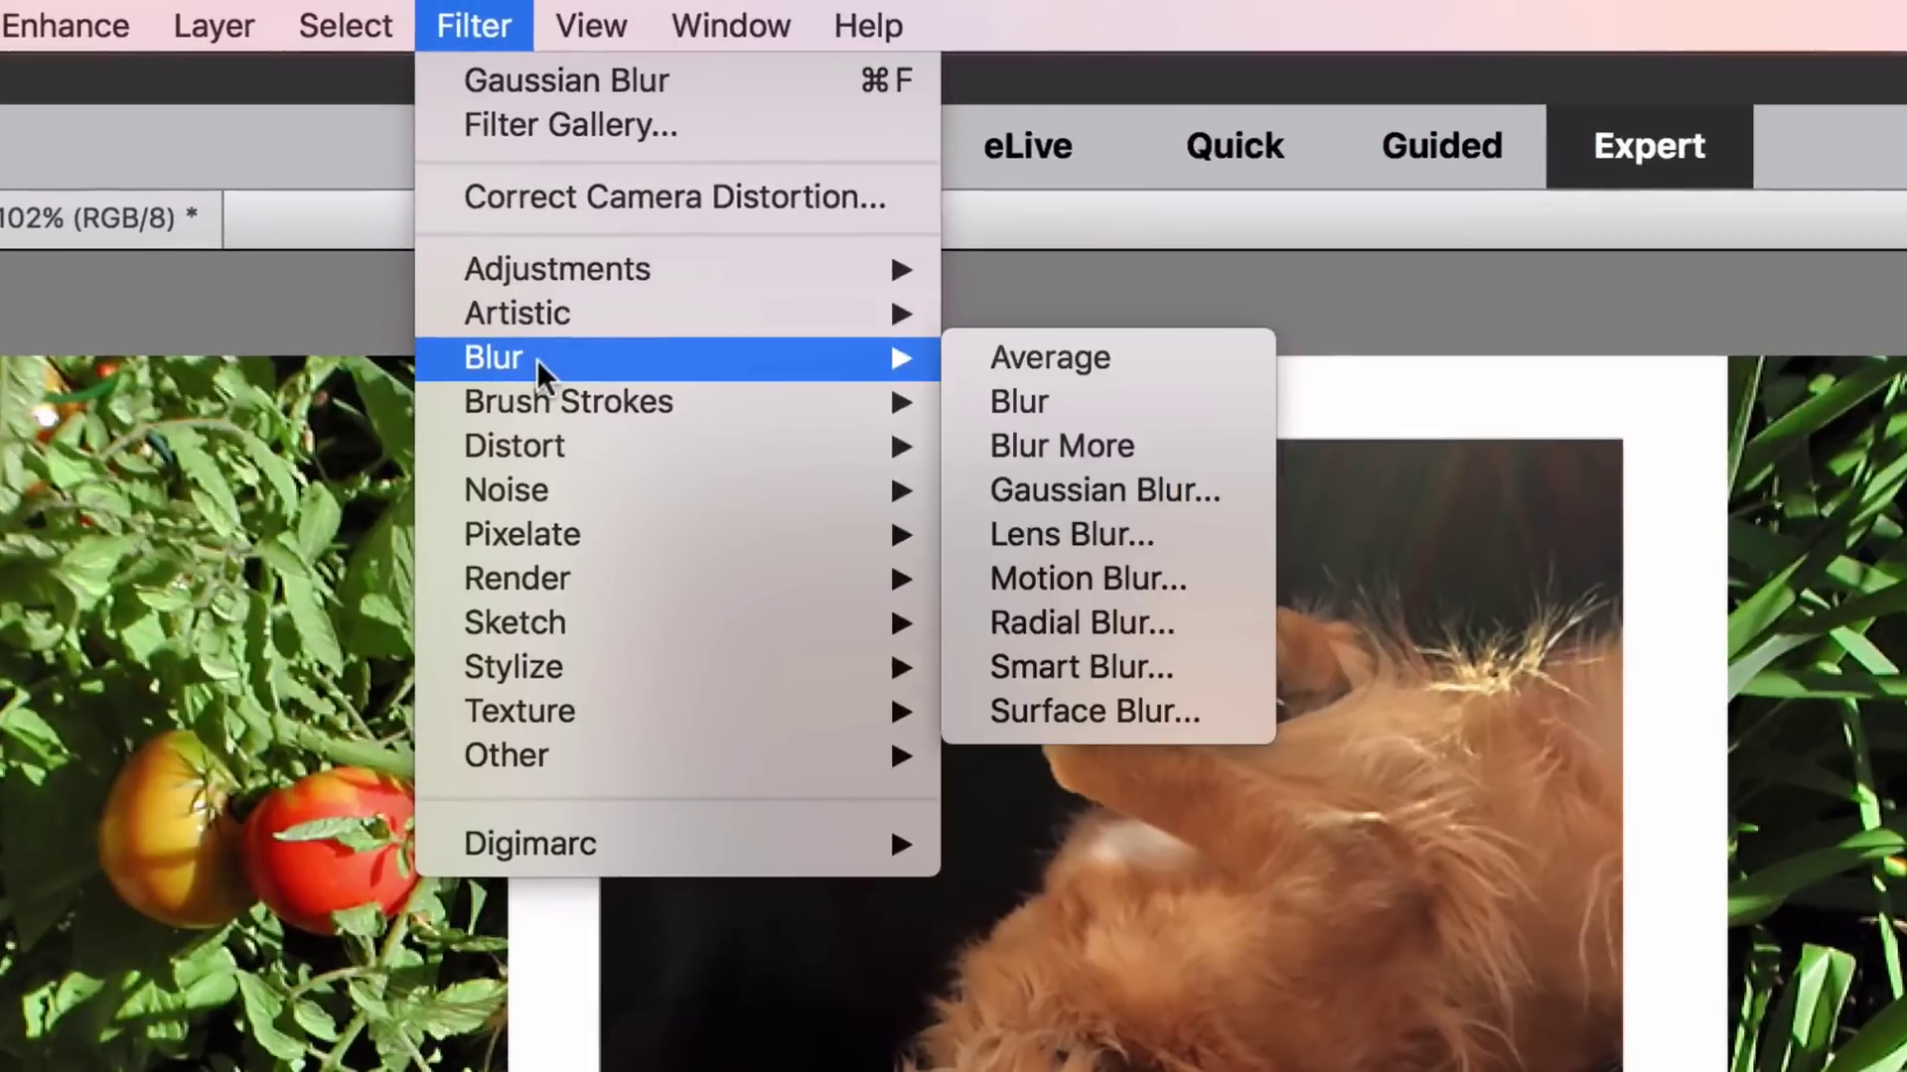
click(1132, 491)
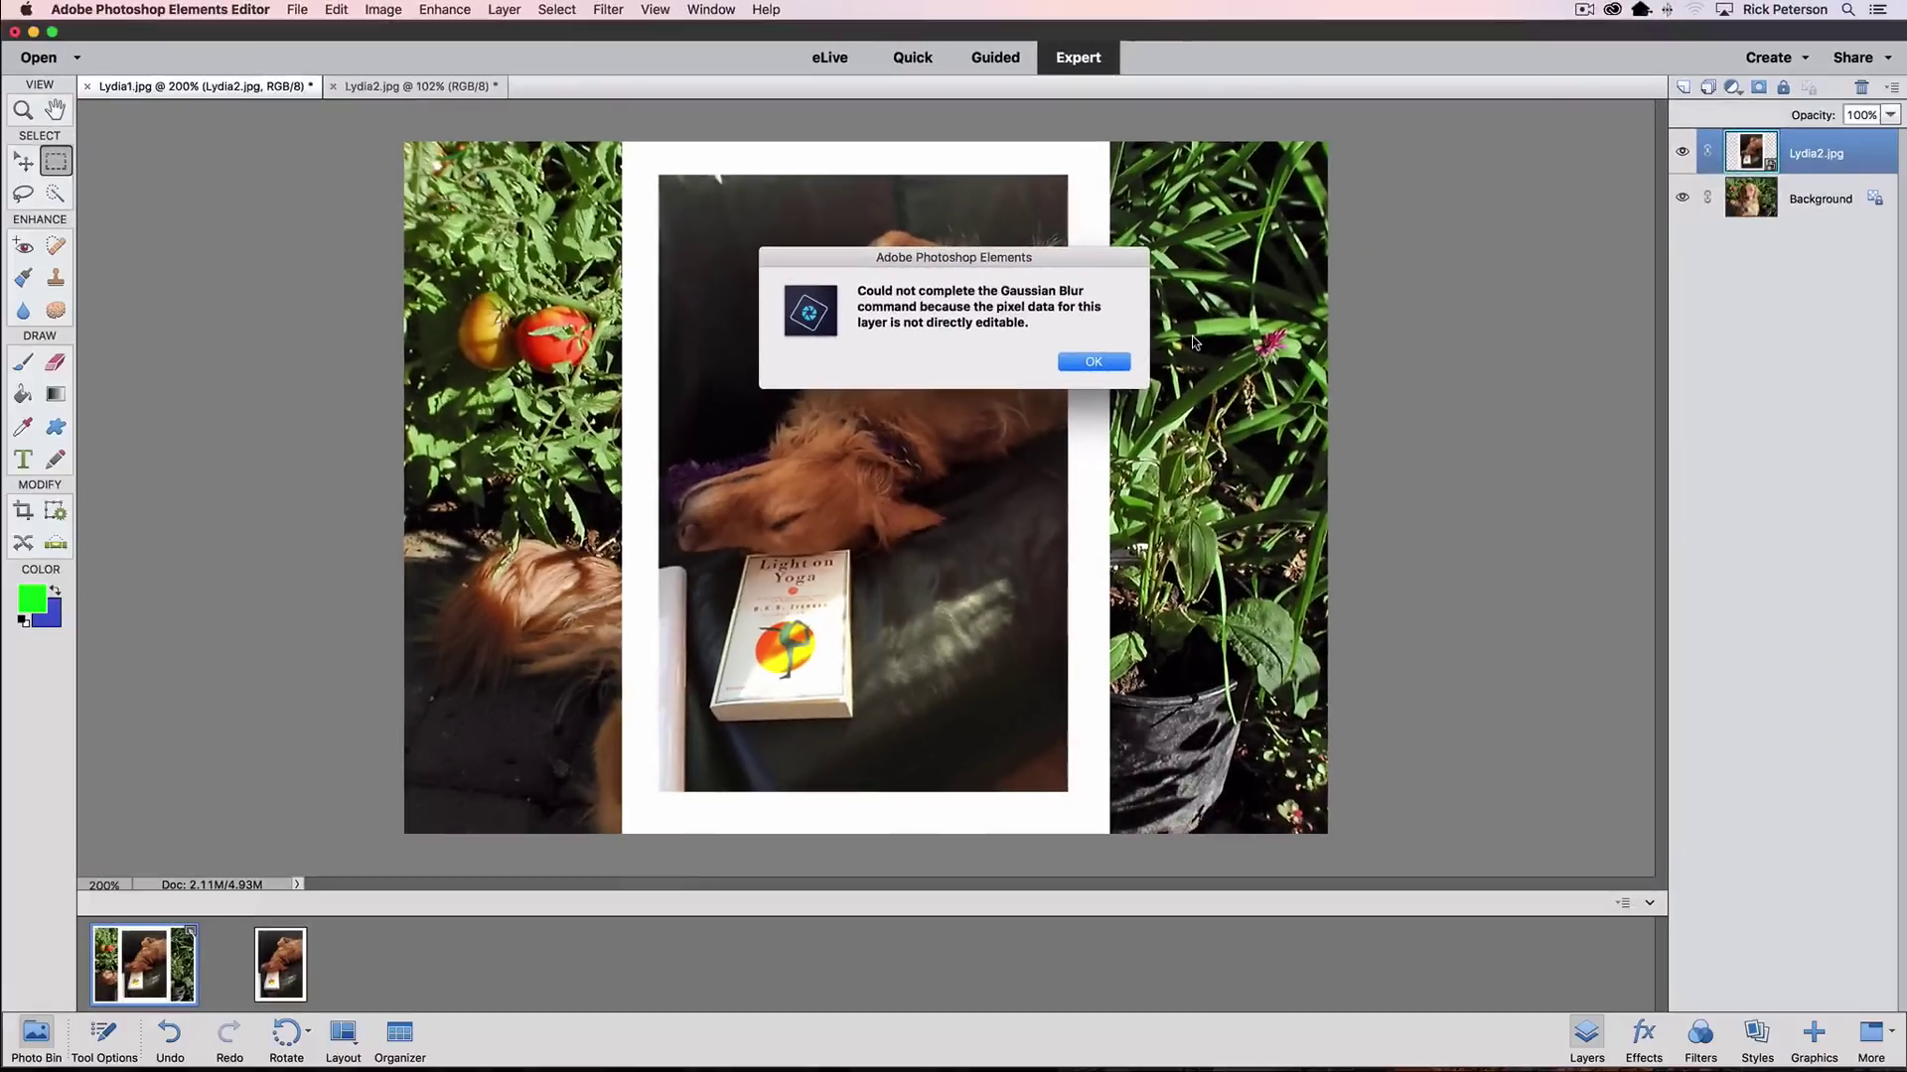
click(1687, 906)
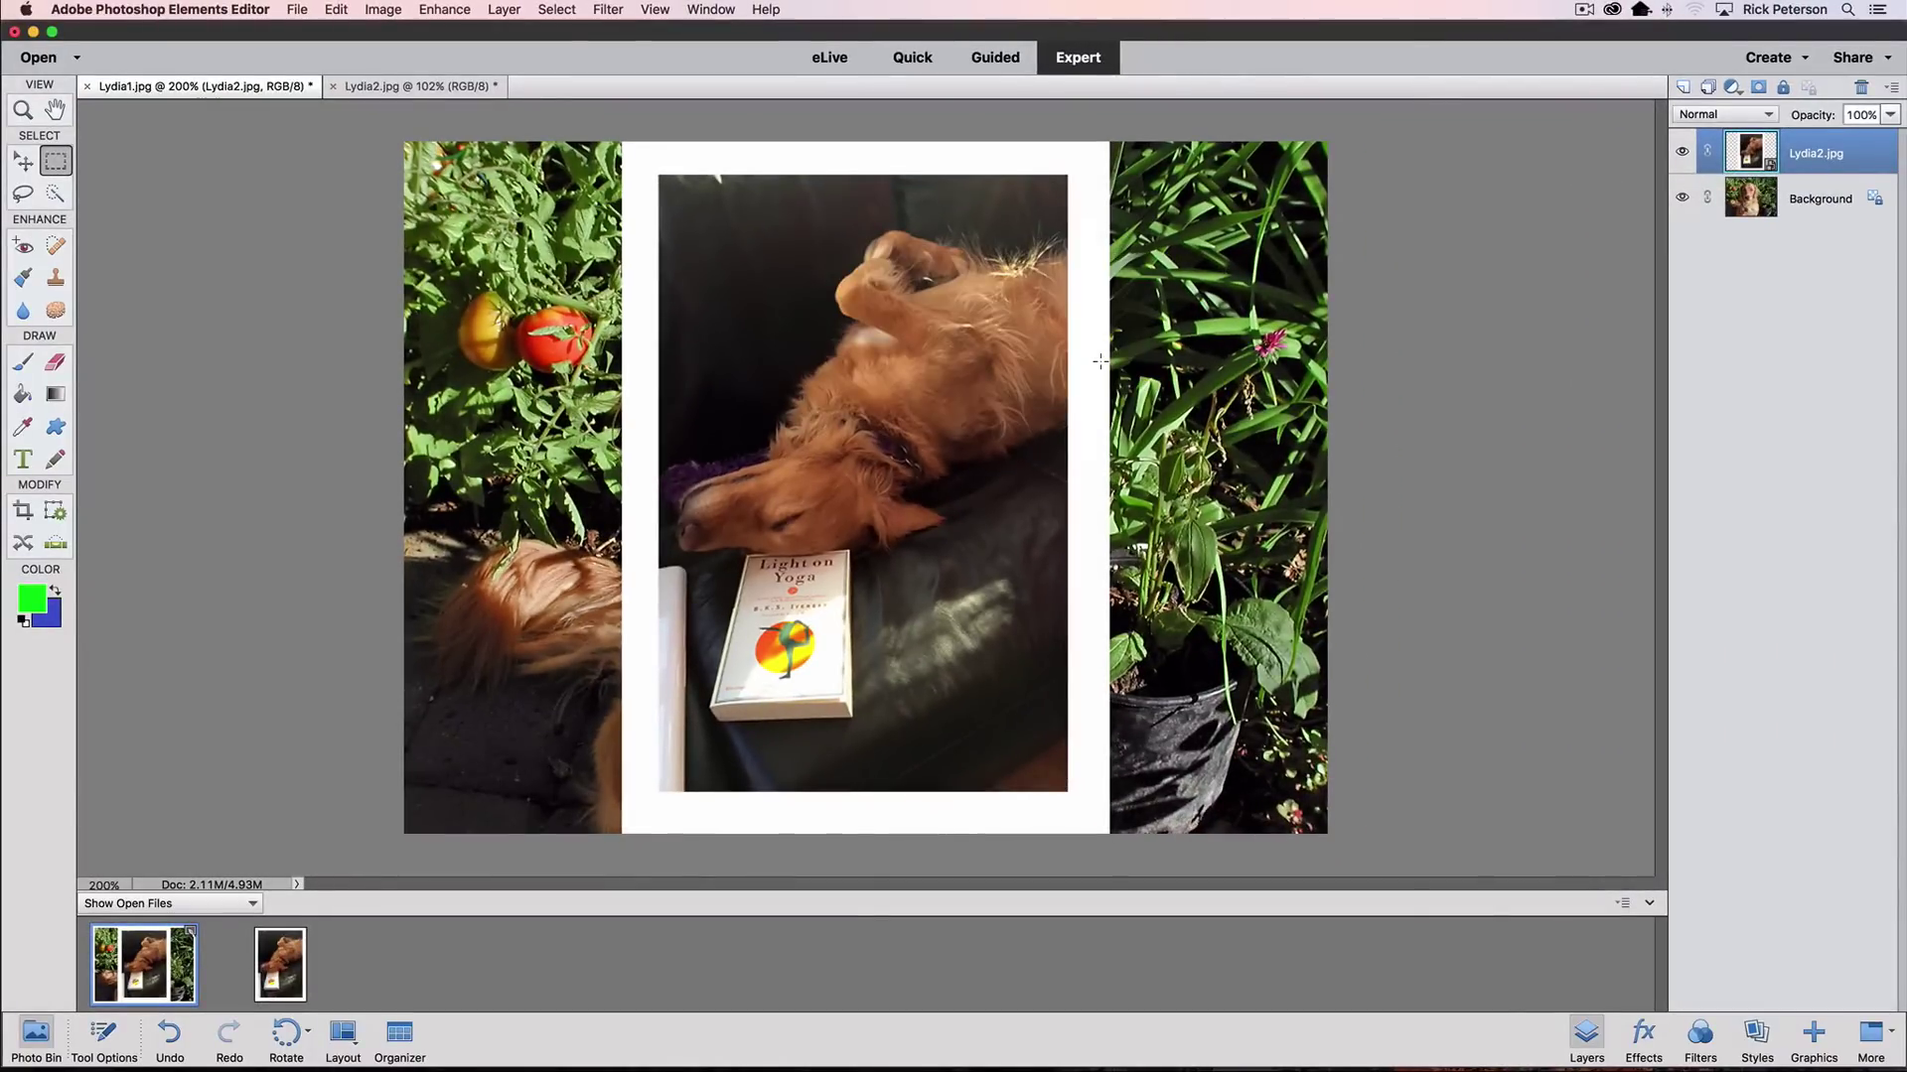
- Undo the placement, enable Disable Smart Objects, and place Lydia2 into Lydia1 again
key(super+z)
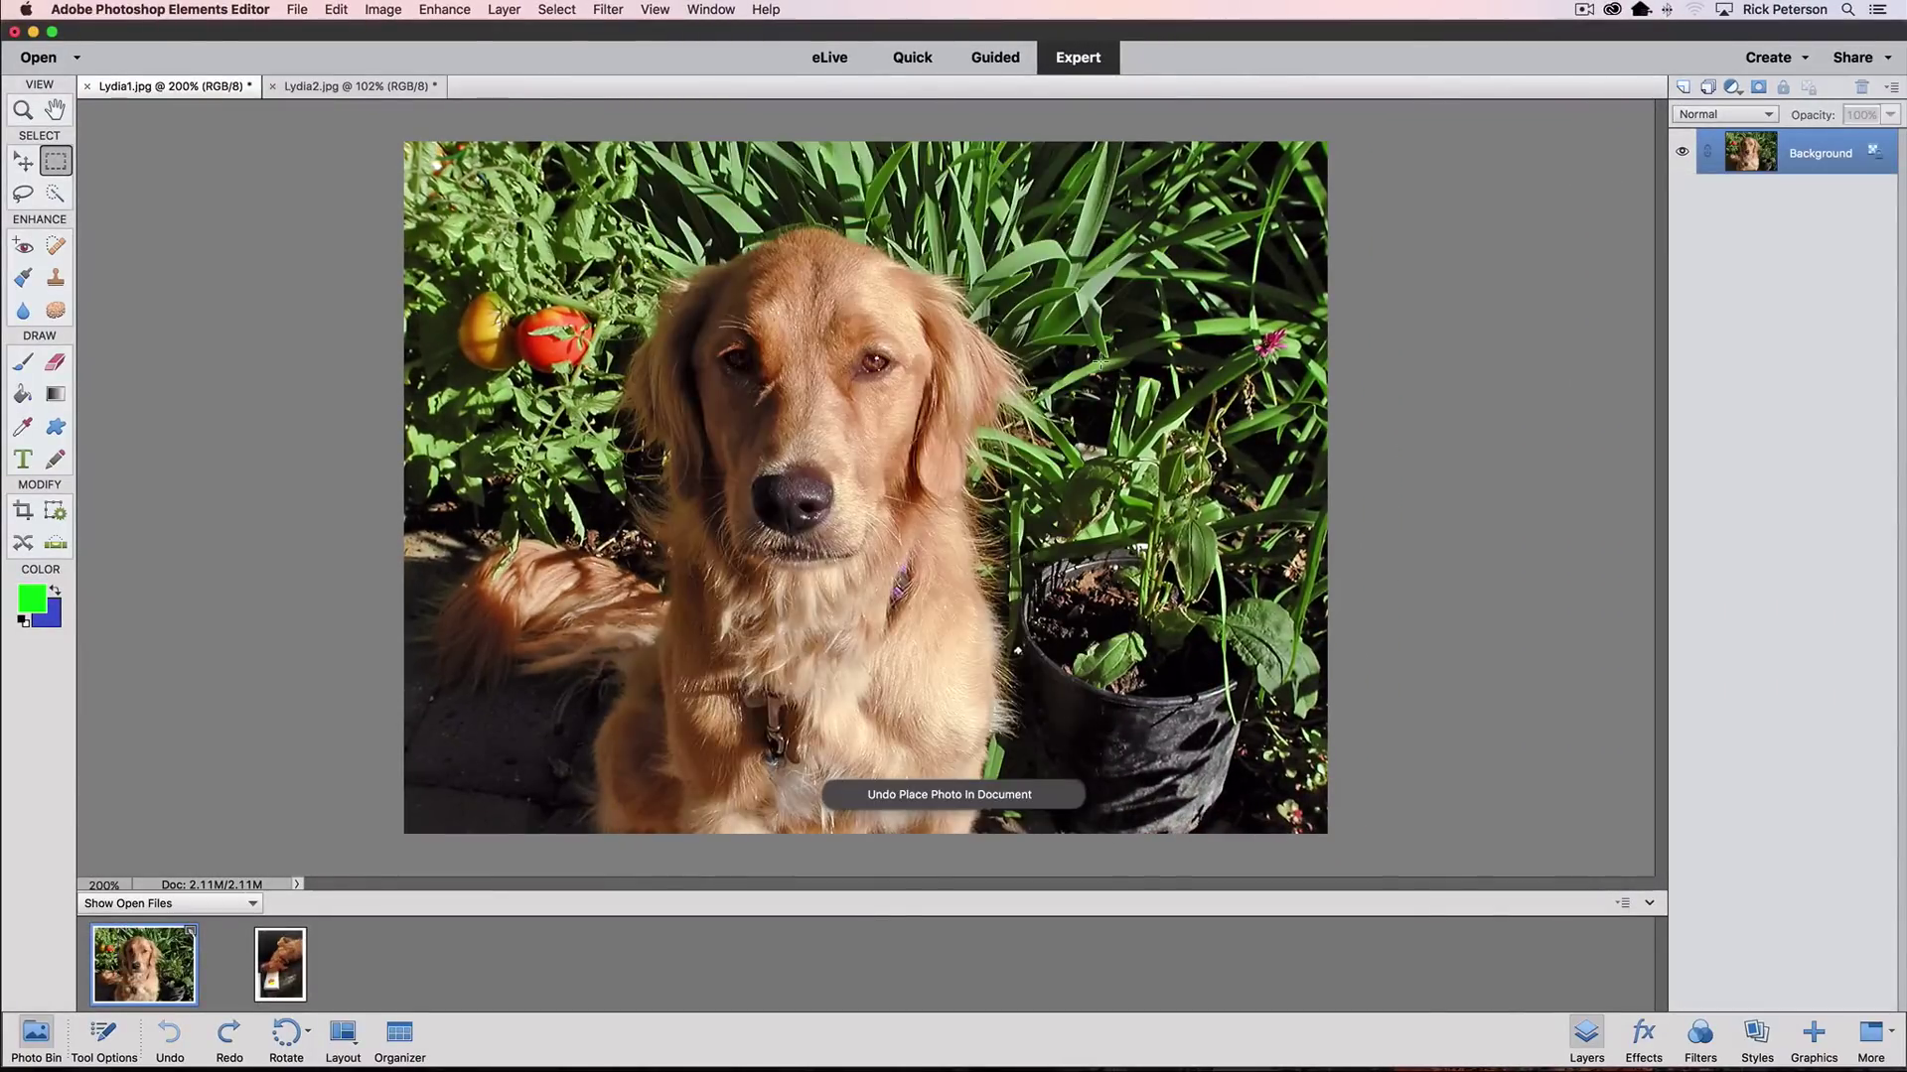
key(super+k)
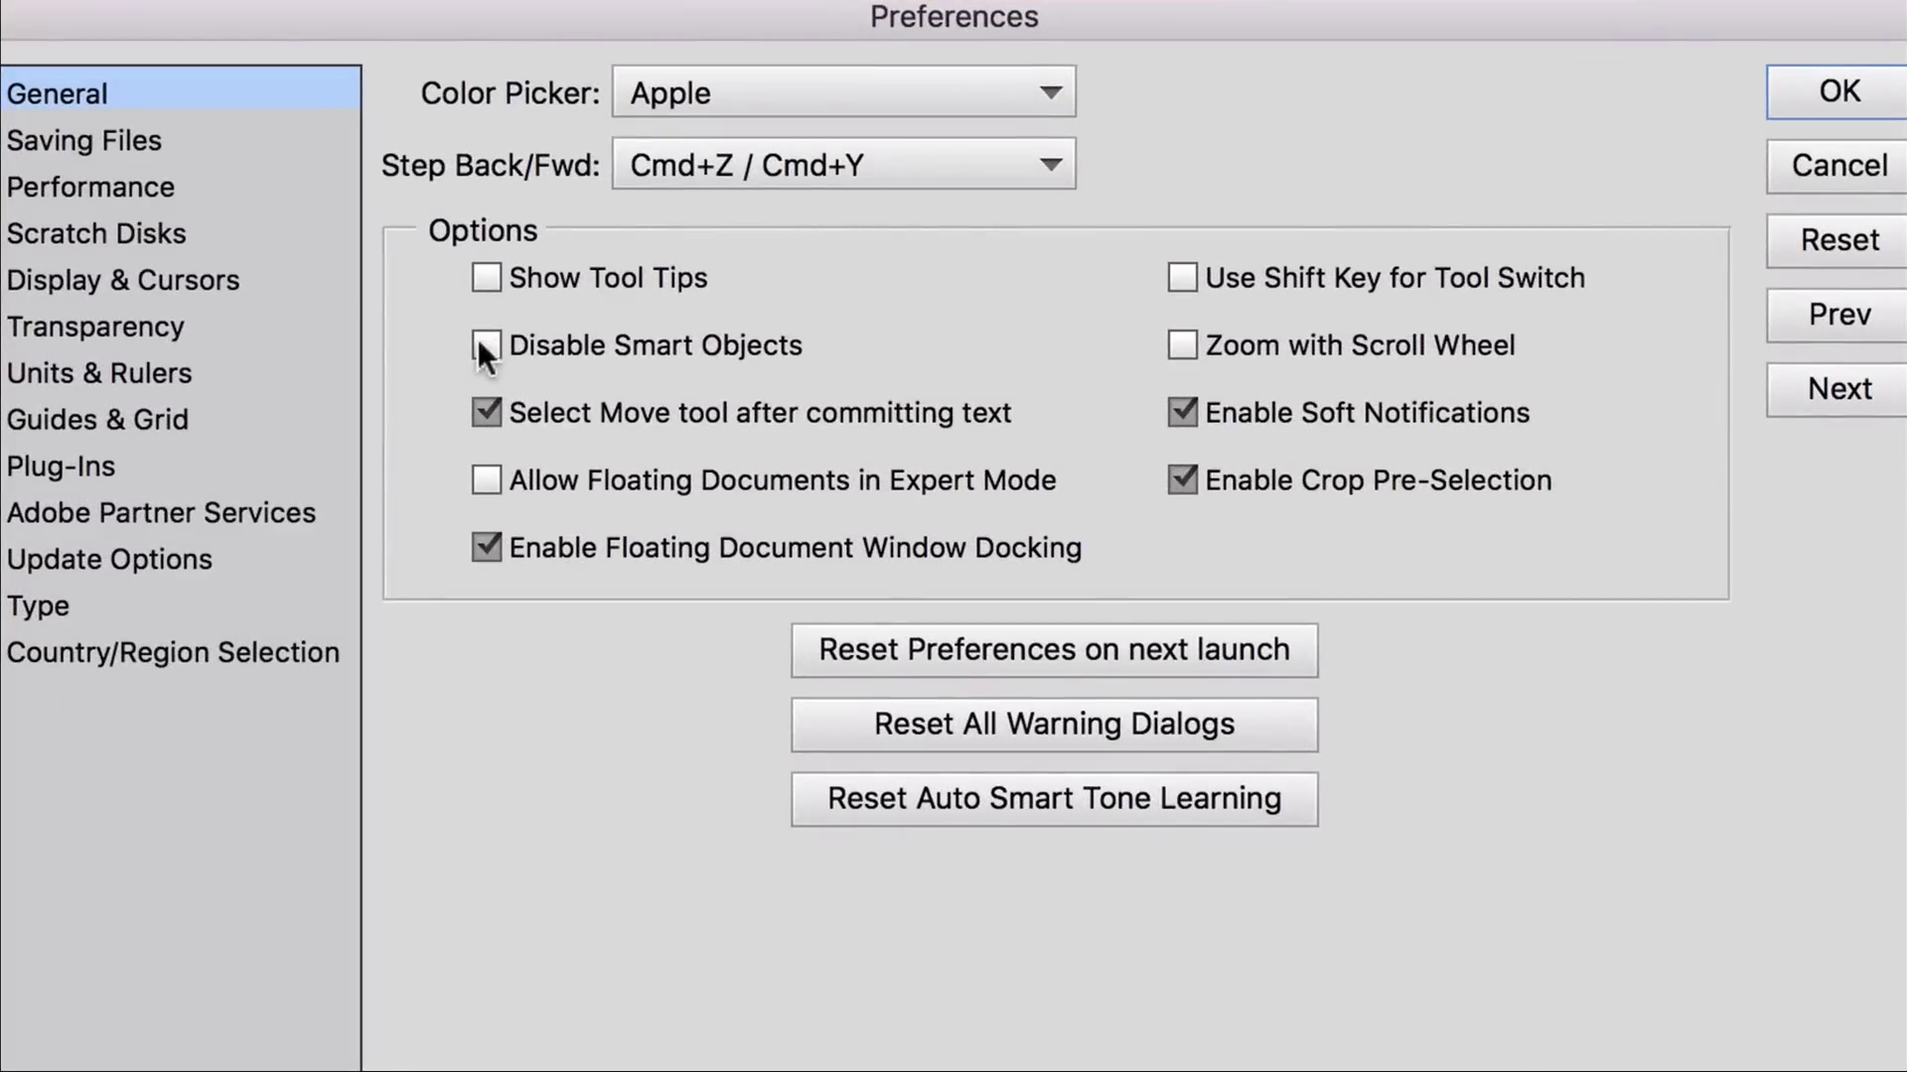
click(1853, 79)
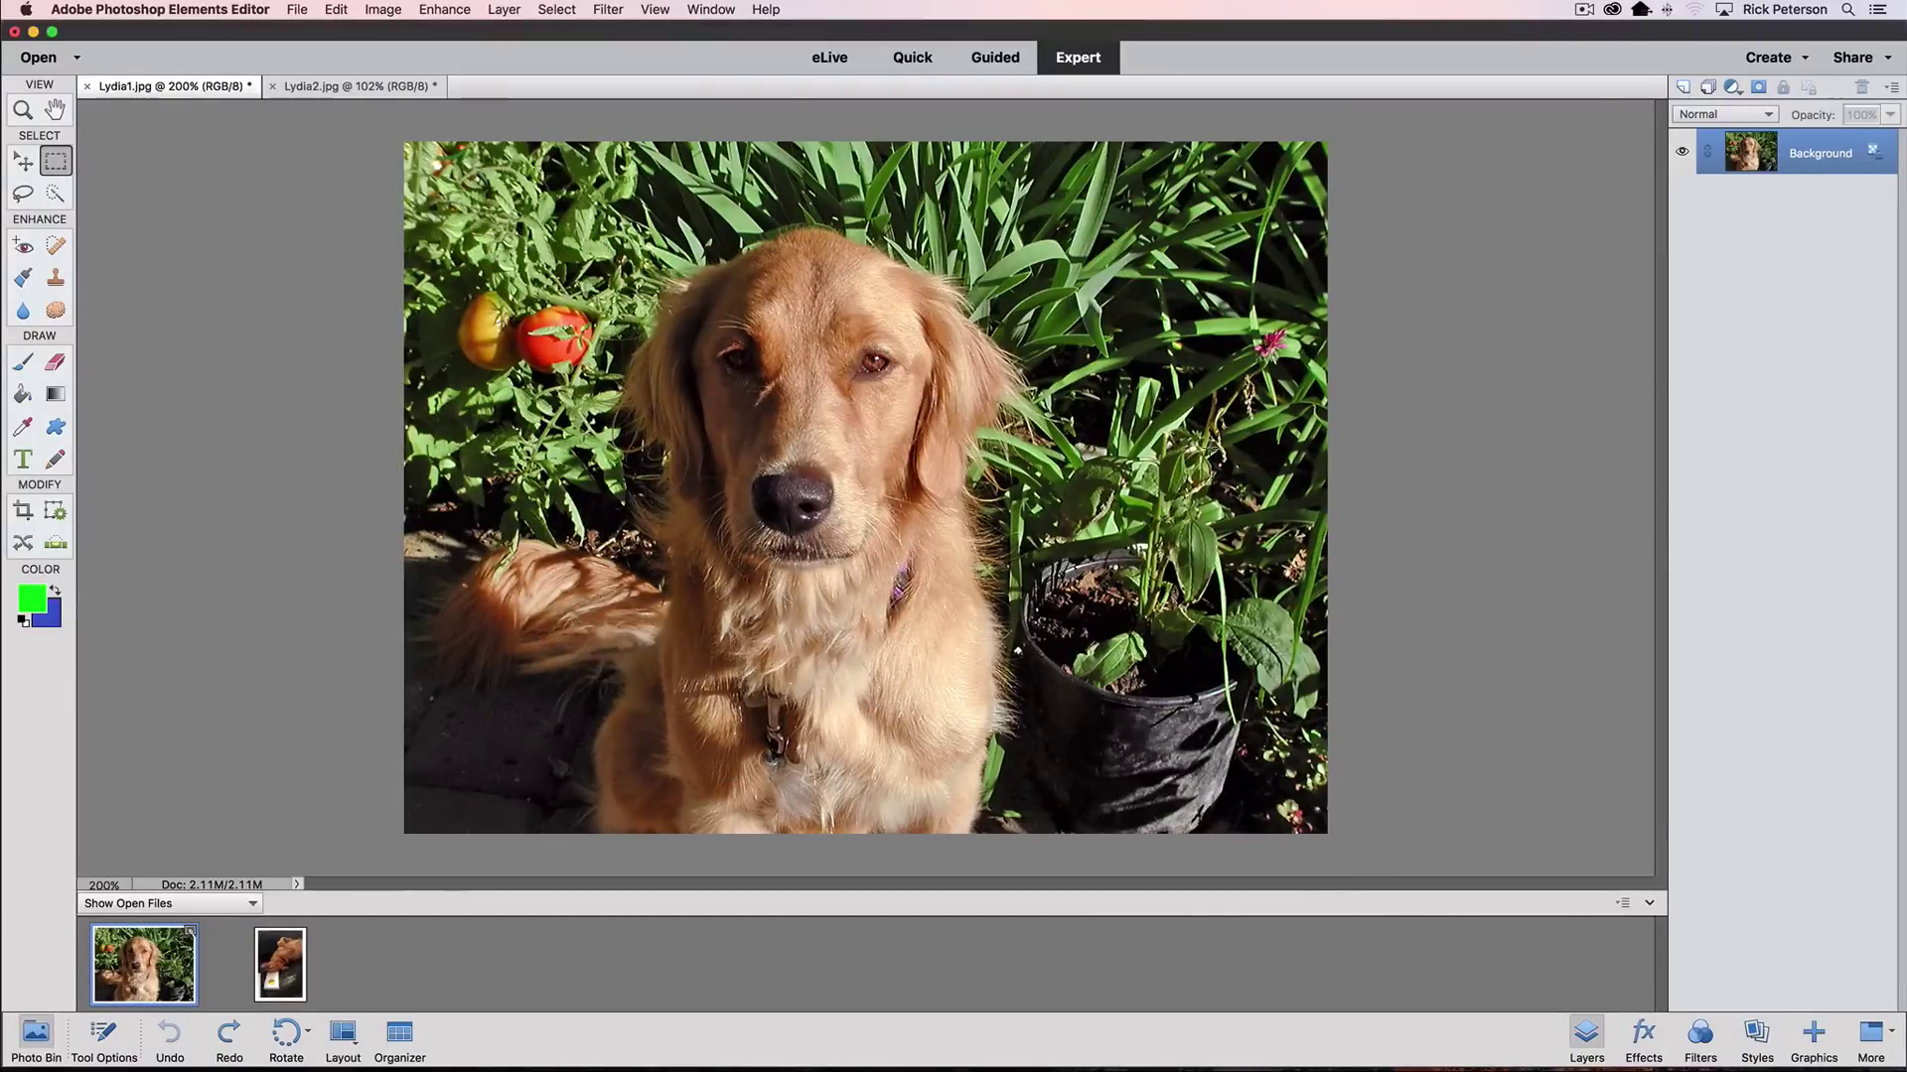
drag(282, 957, 830, 549)
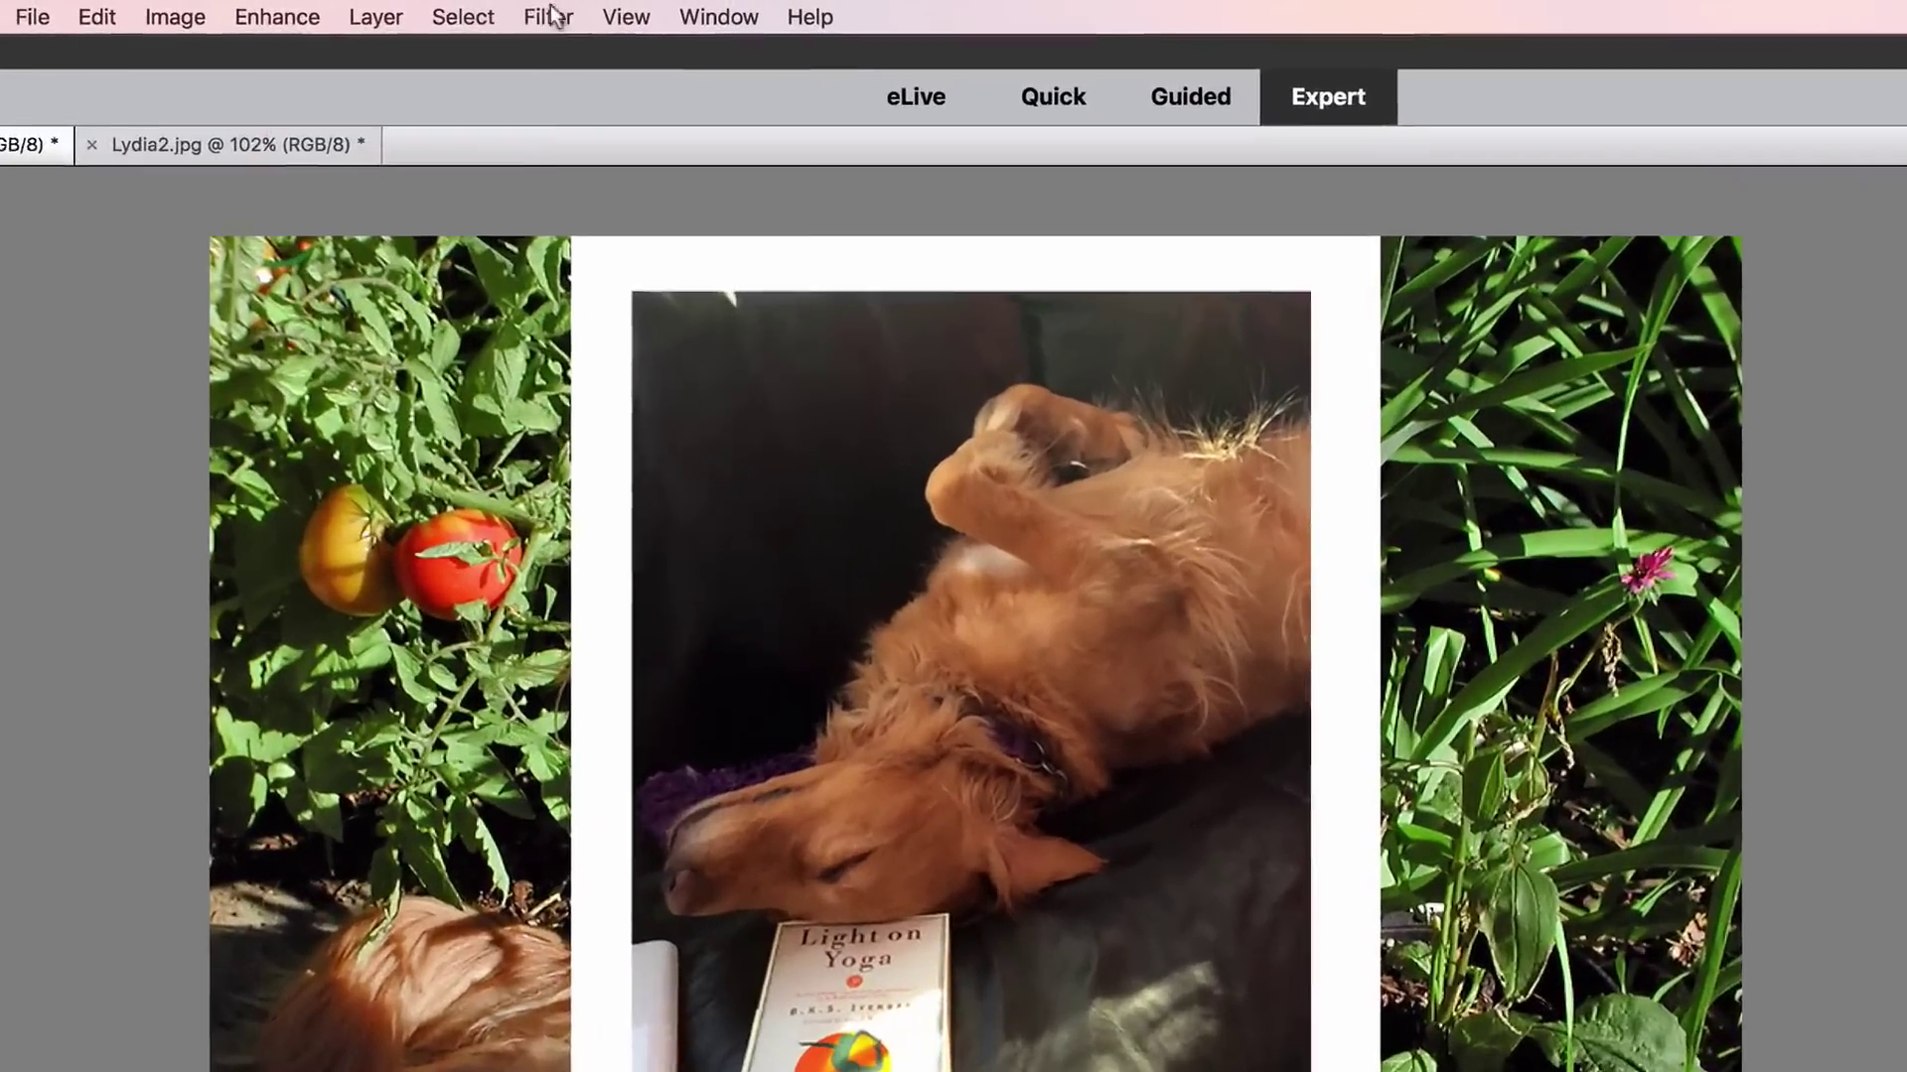
- Apply a 7.2 pixel Gaussian Blur to the placed photo, then undo it
click(566, 13)
mouse_move(601, 338)
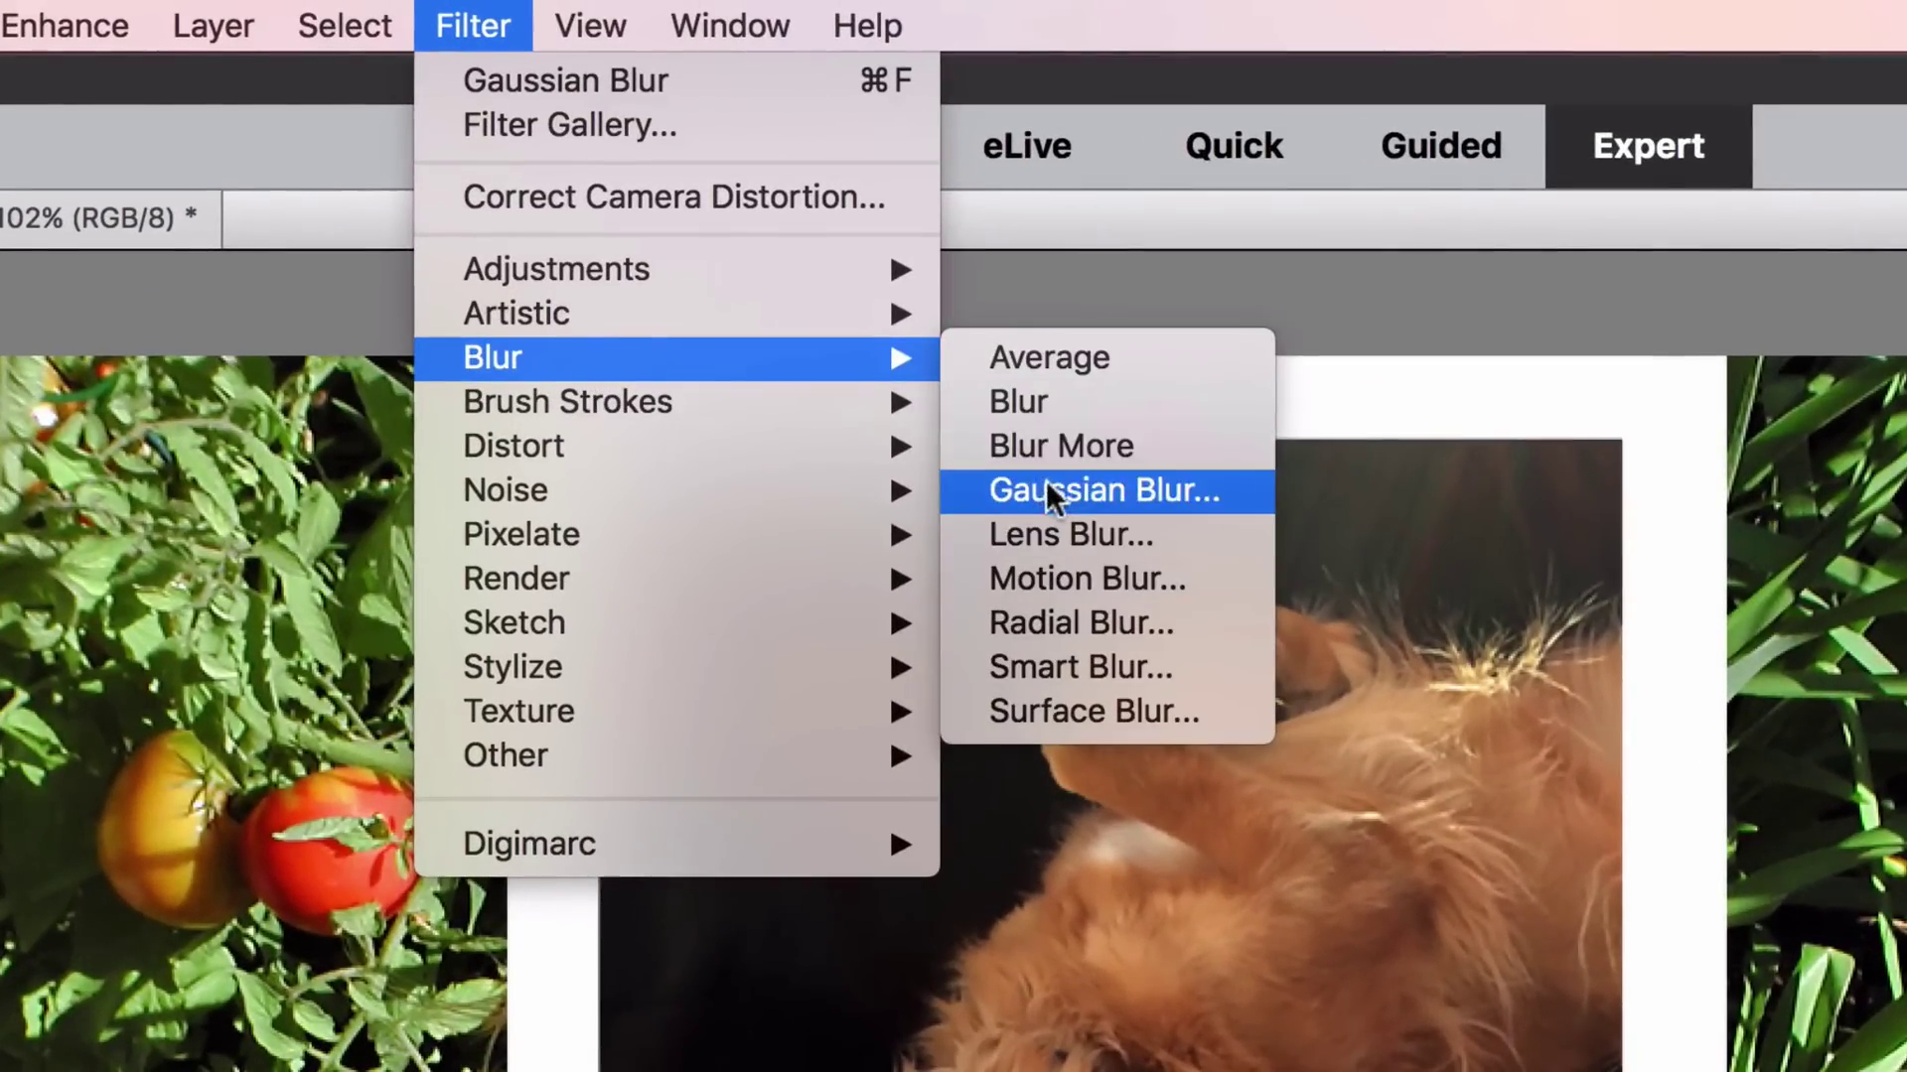
click(1023, 465)
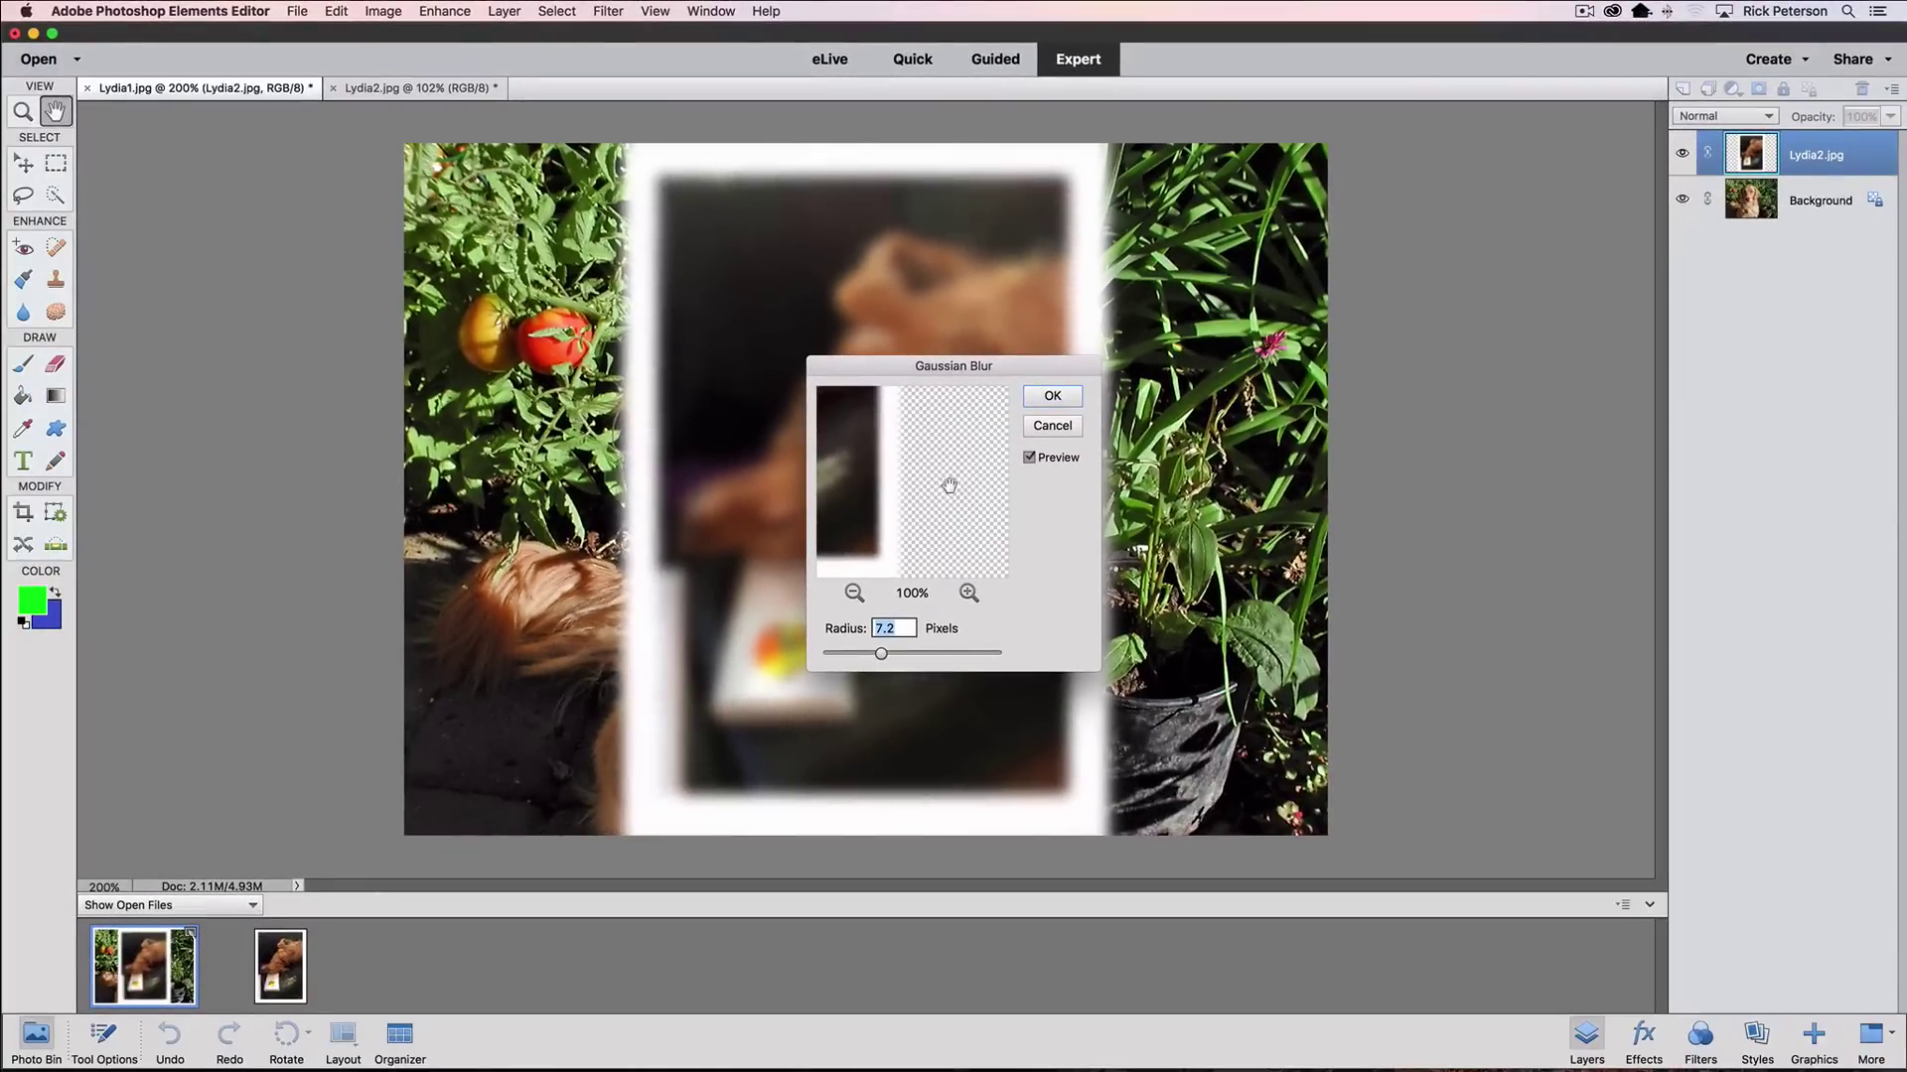
click(1053, 396)
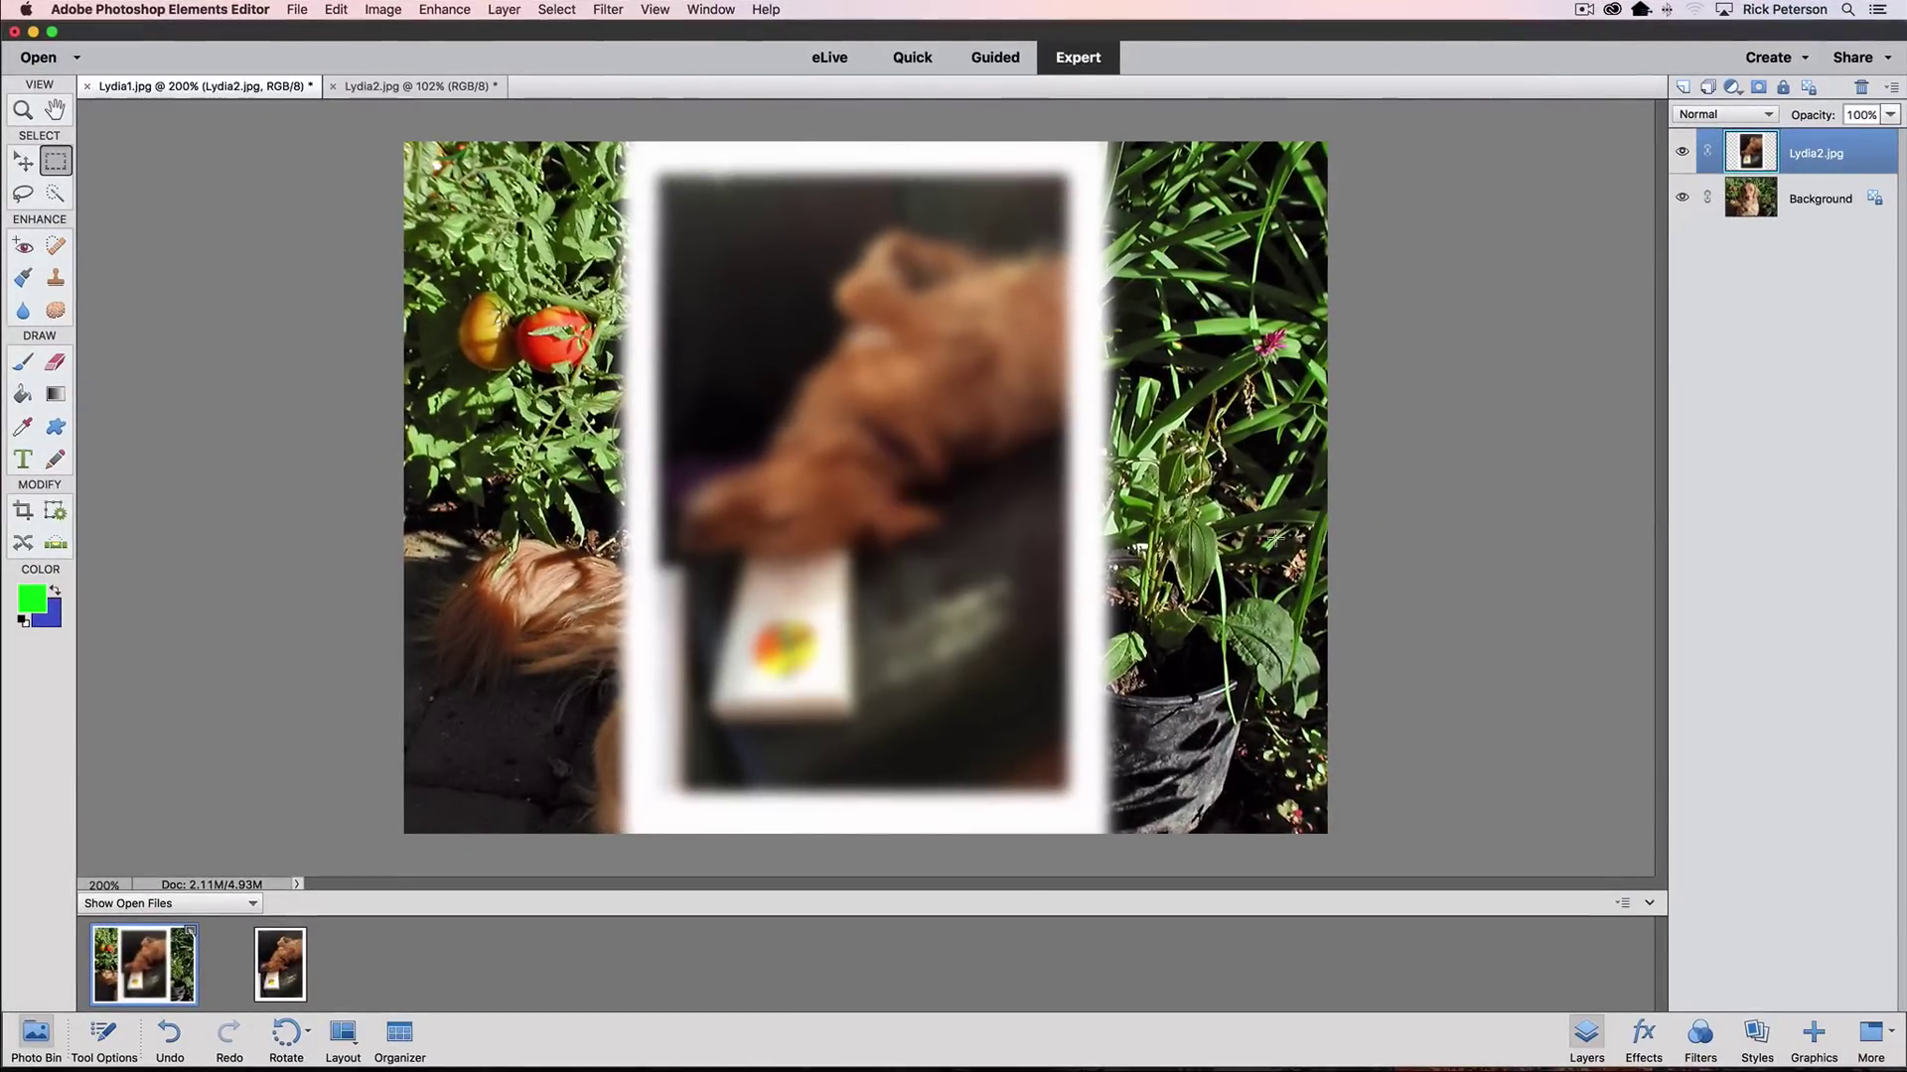
key(super+z)
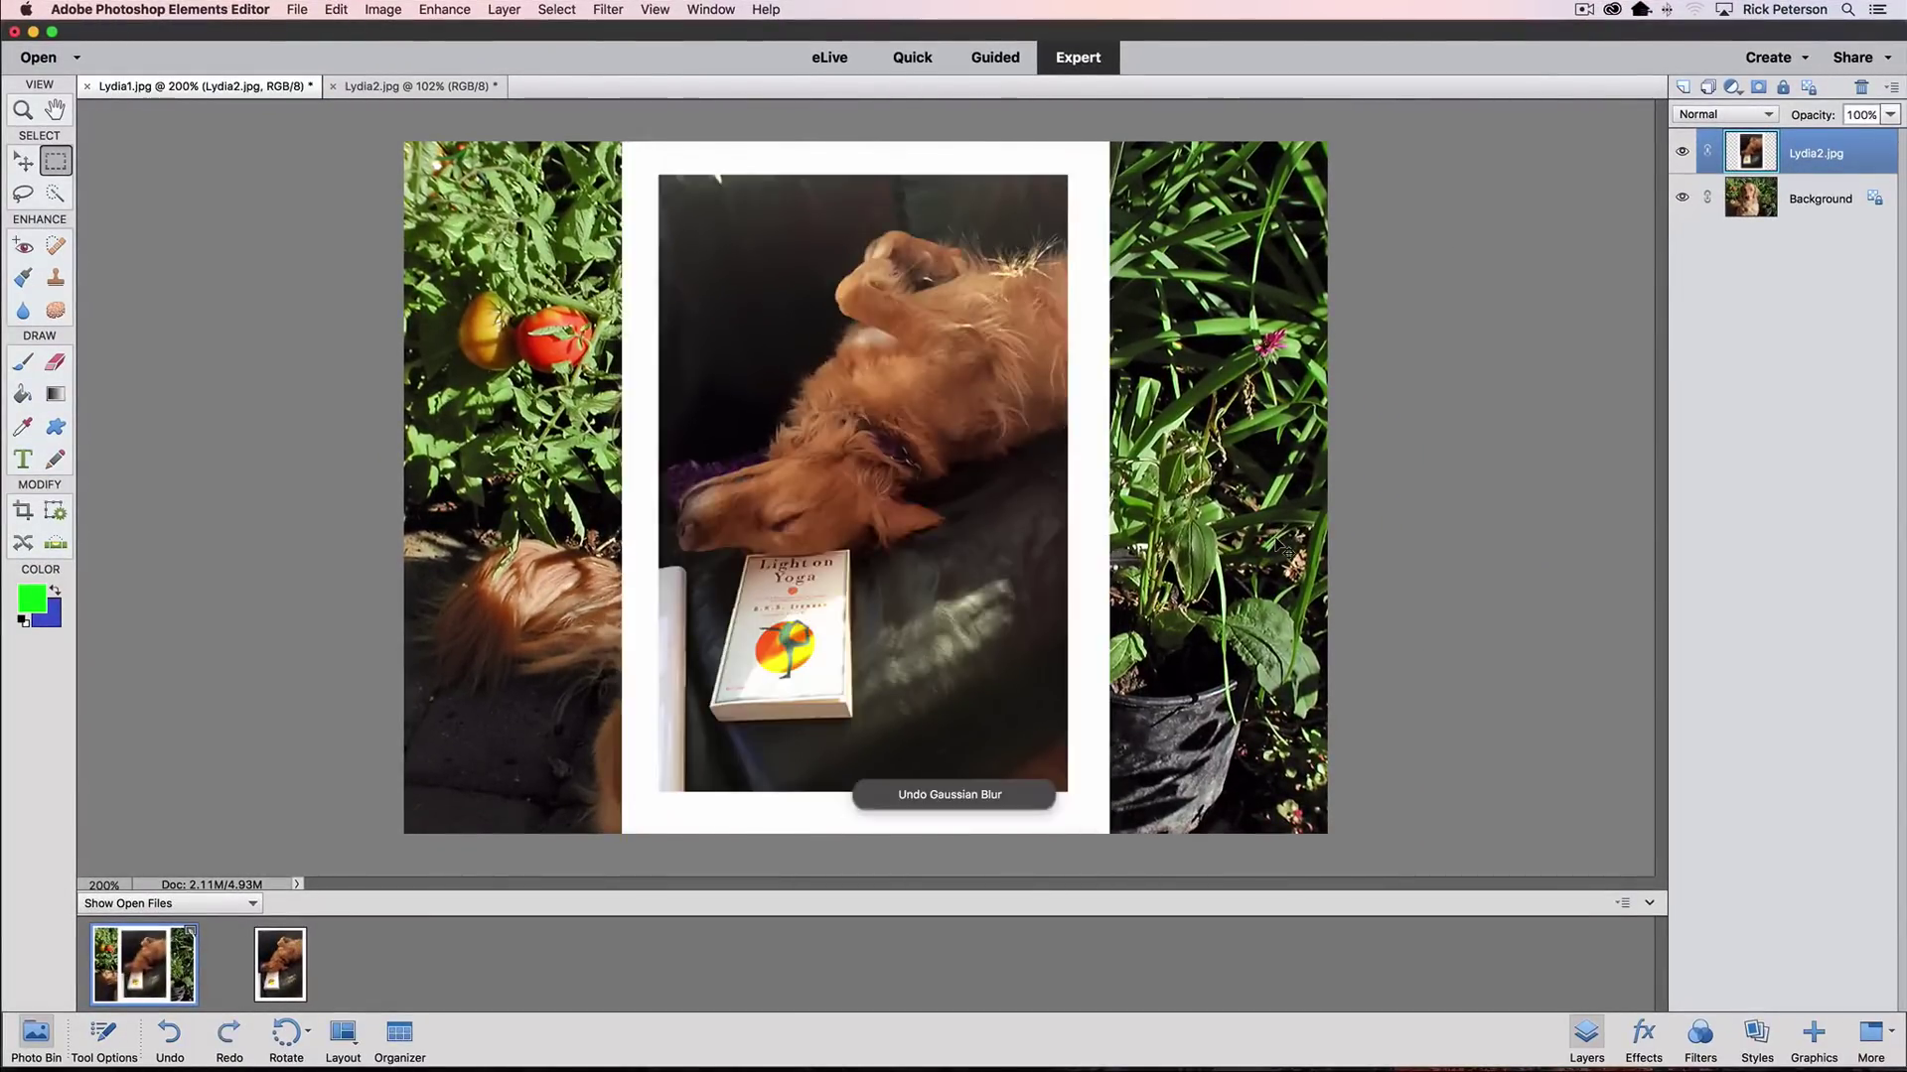
- Undo the Lydia2 placement and reopen the General preferences
key(super+z)
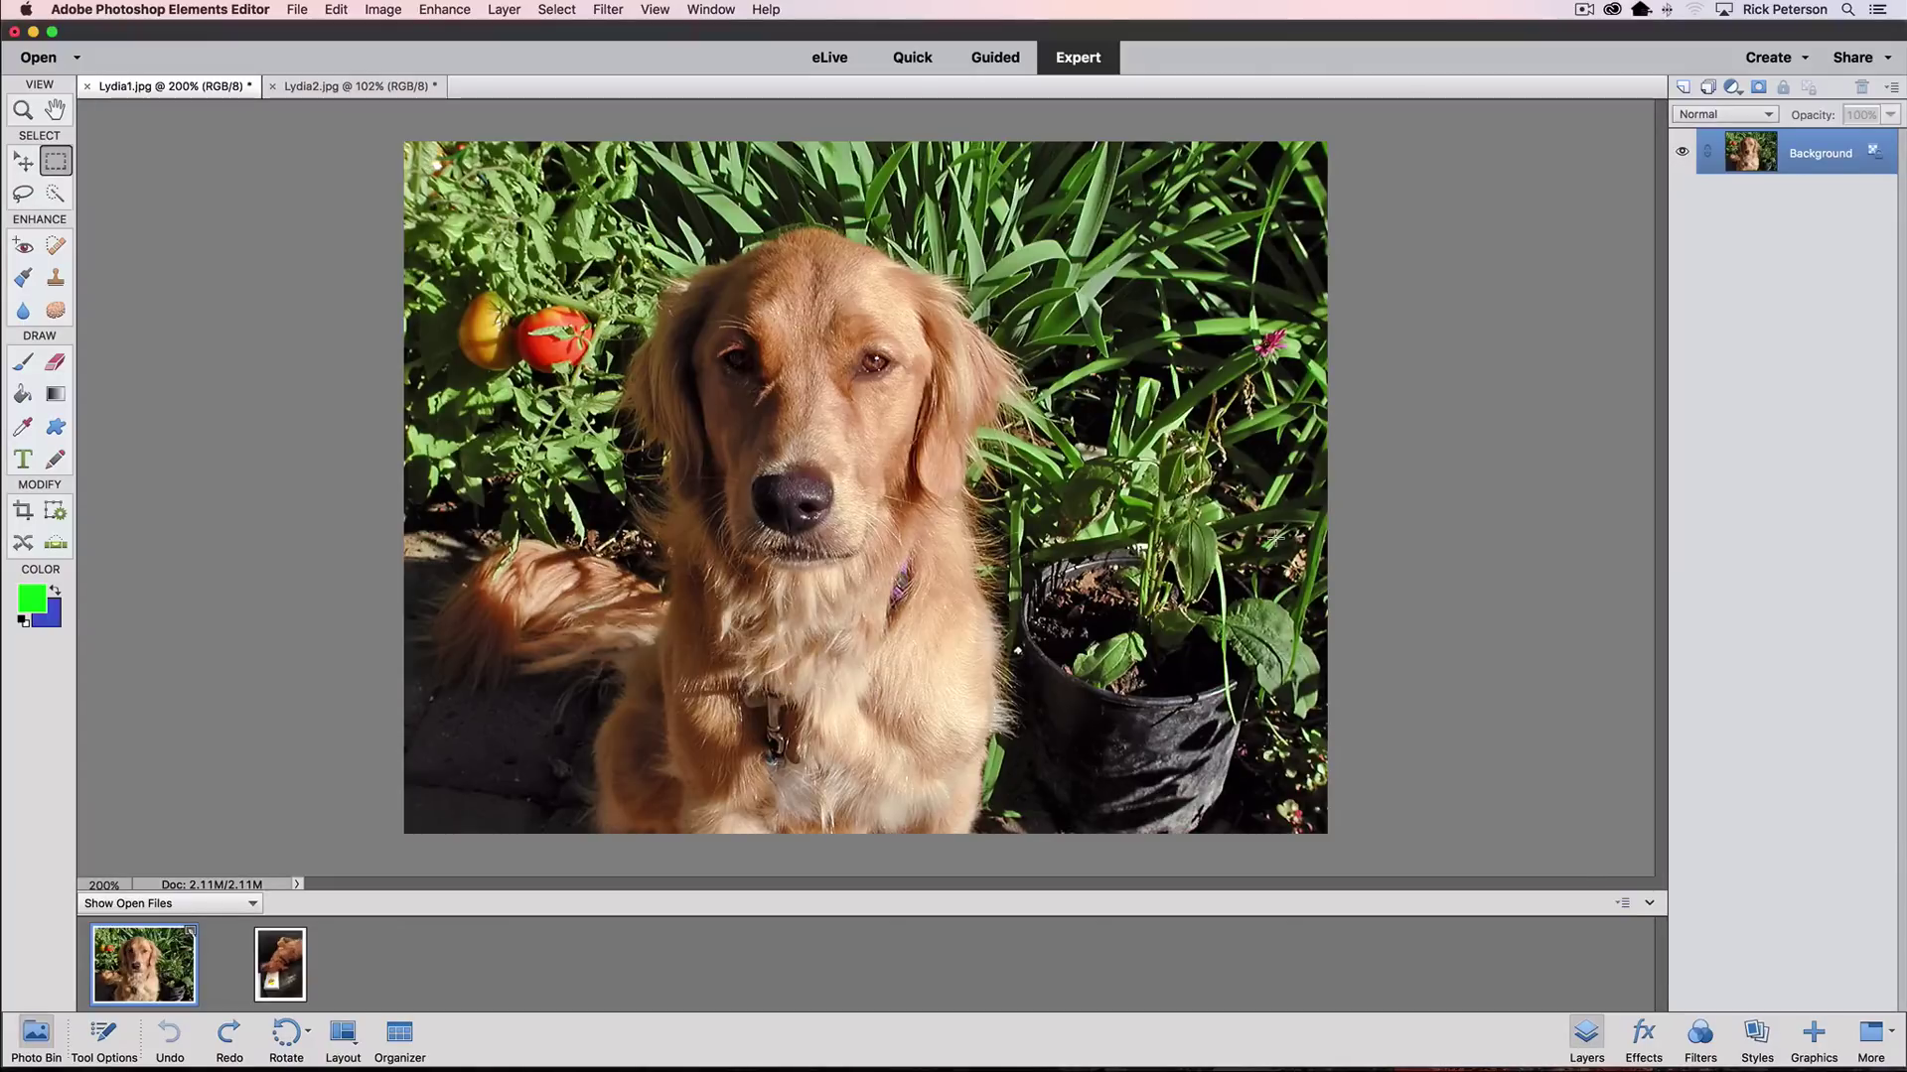
key(super)
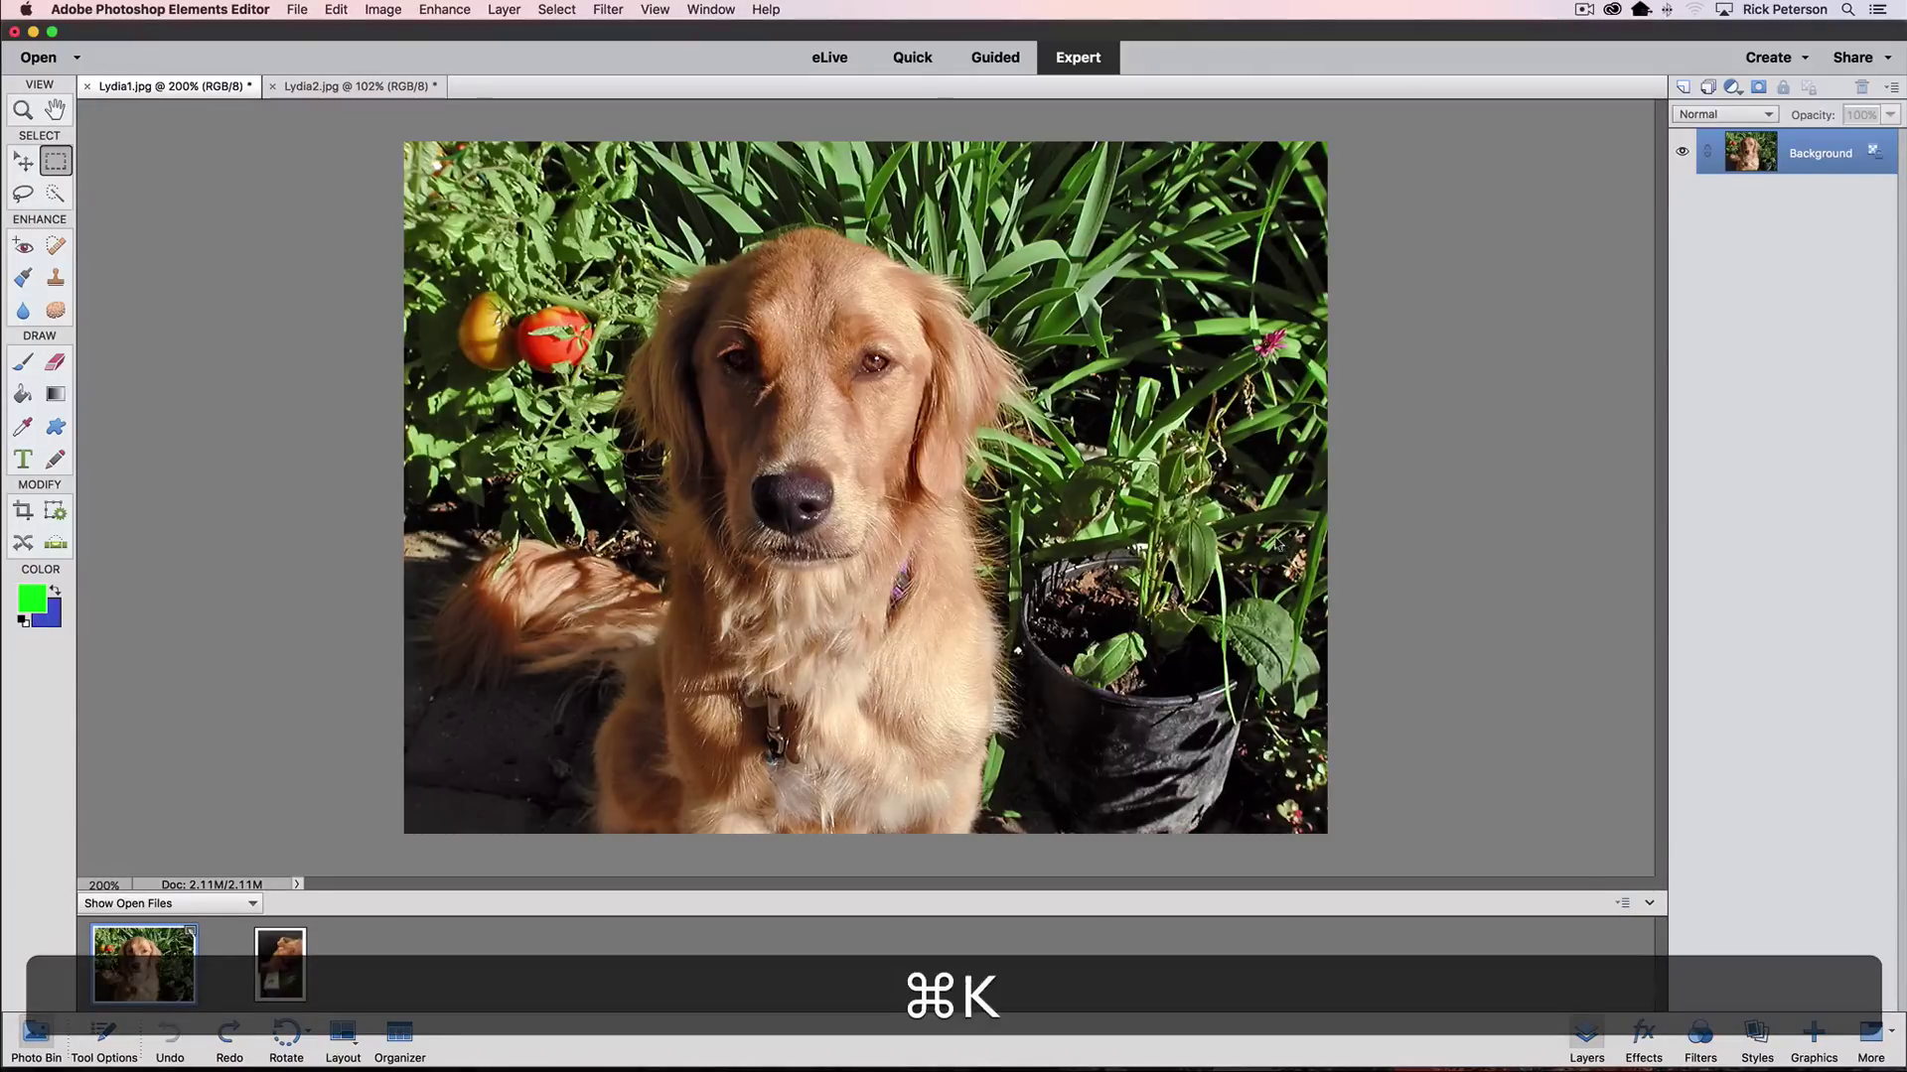
key(super+k)
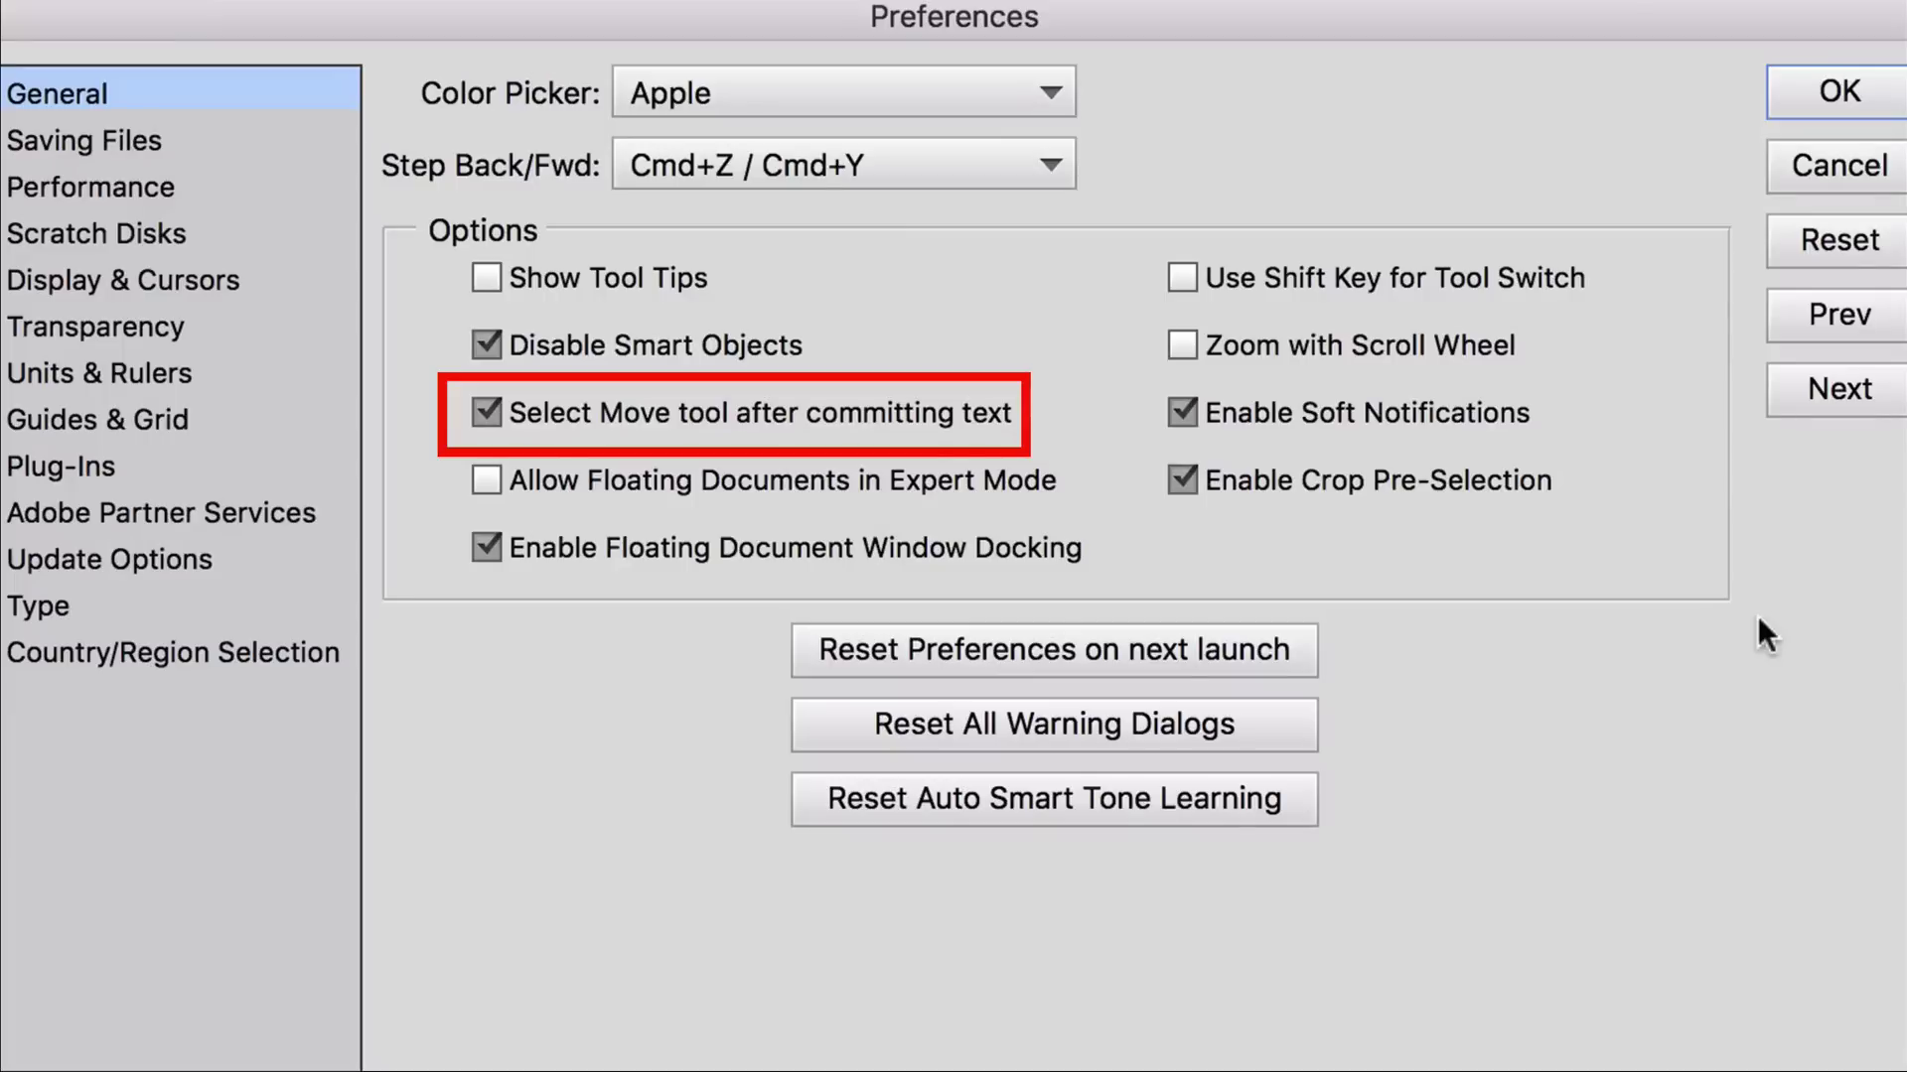
- Close Preferences and add a Myriad Pro Bold text layer reading 'TEST' on the dog's forehead
click(1838, 92)
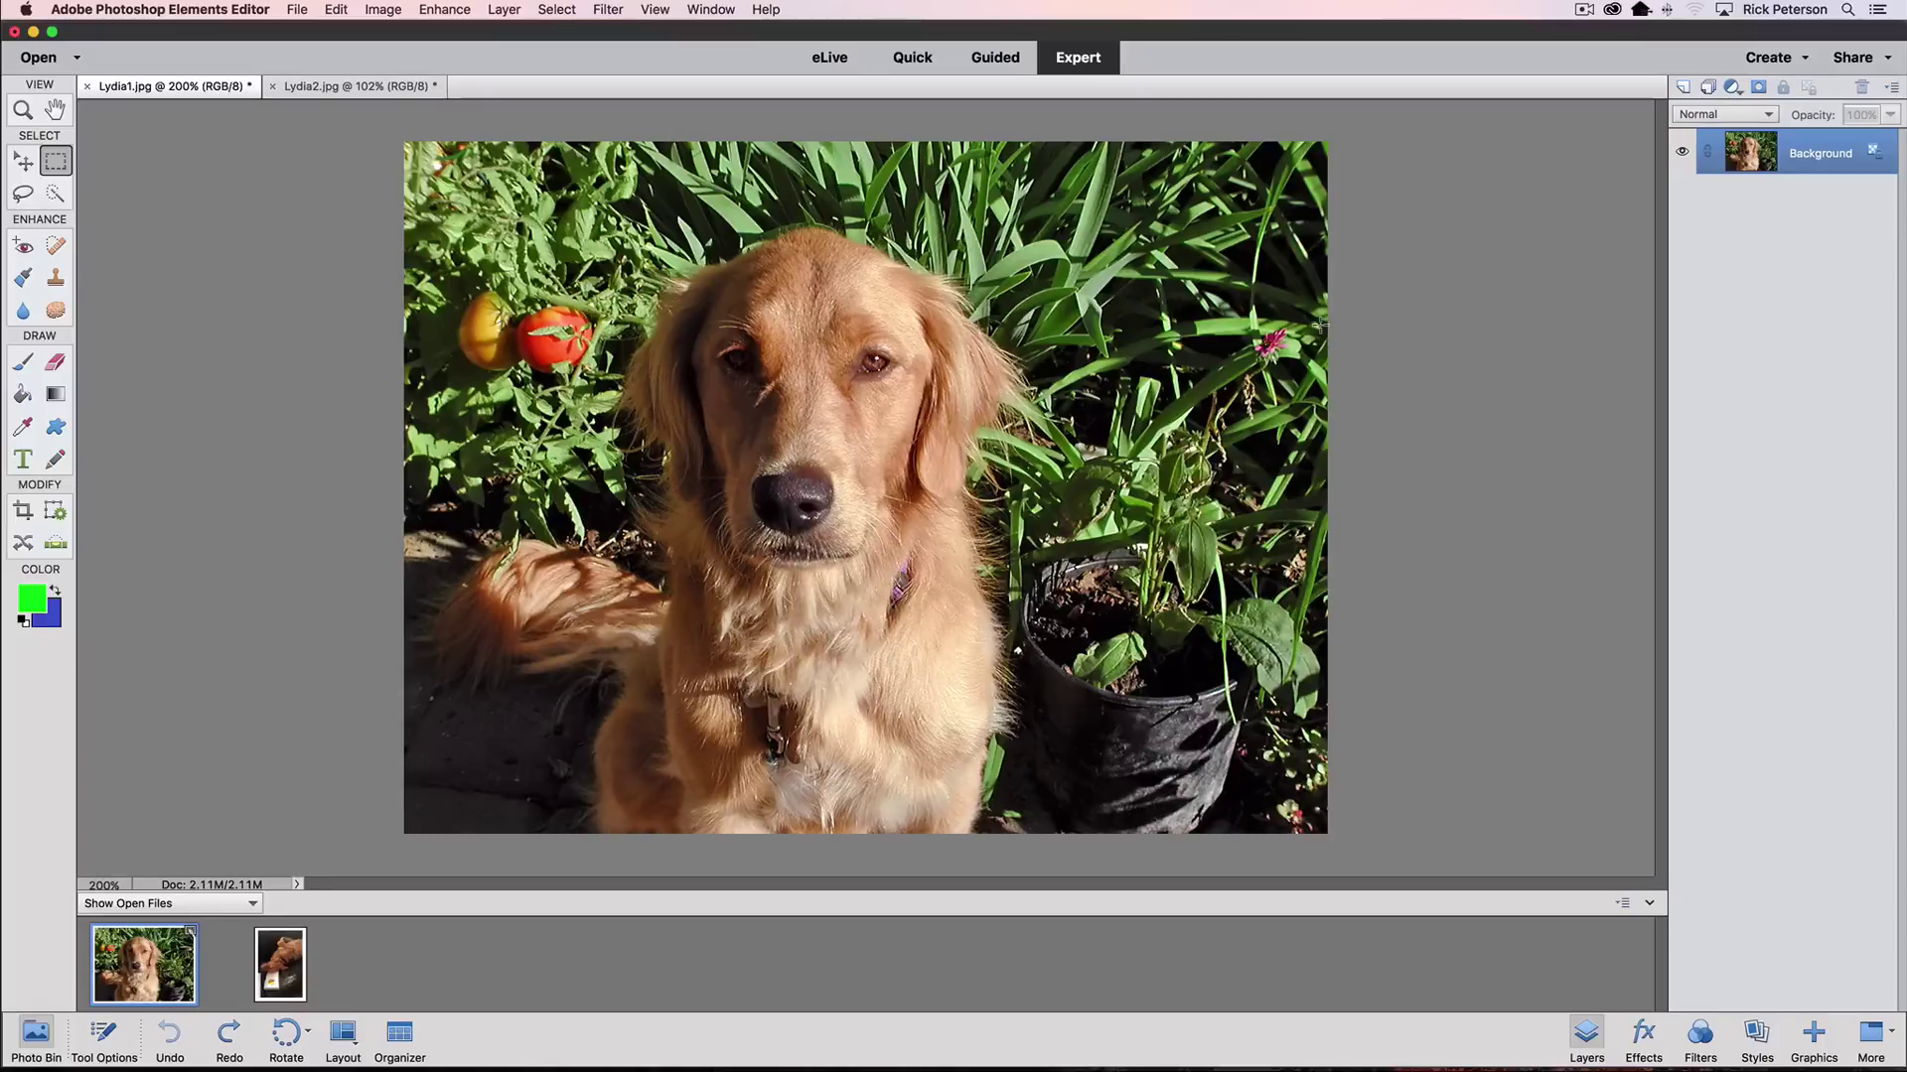
click(23, 459)
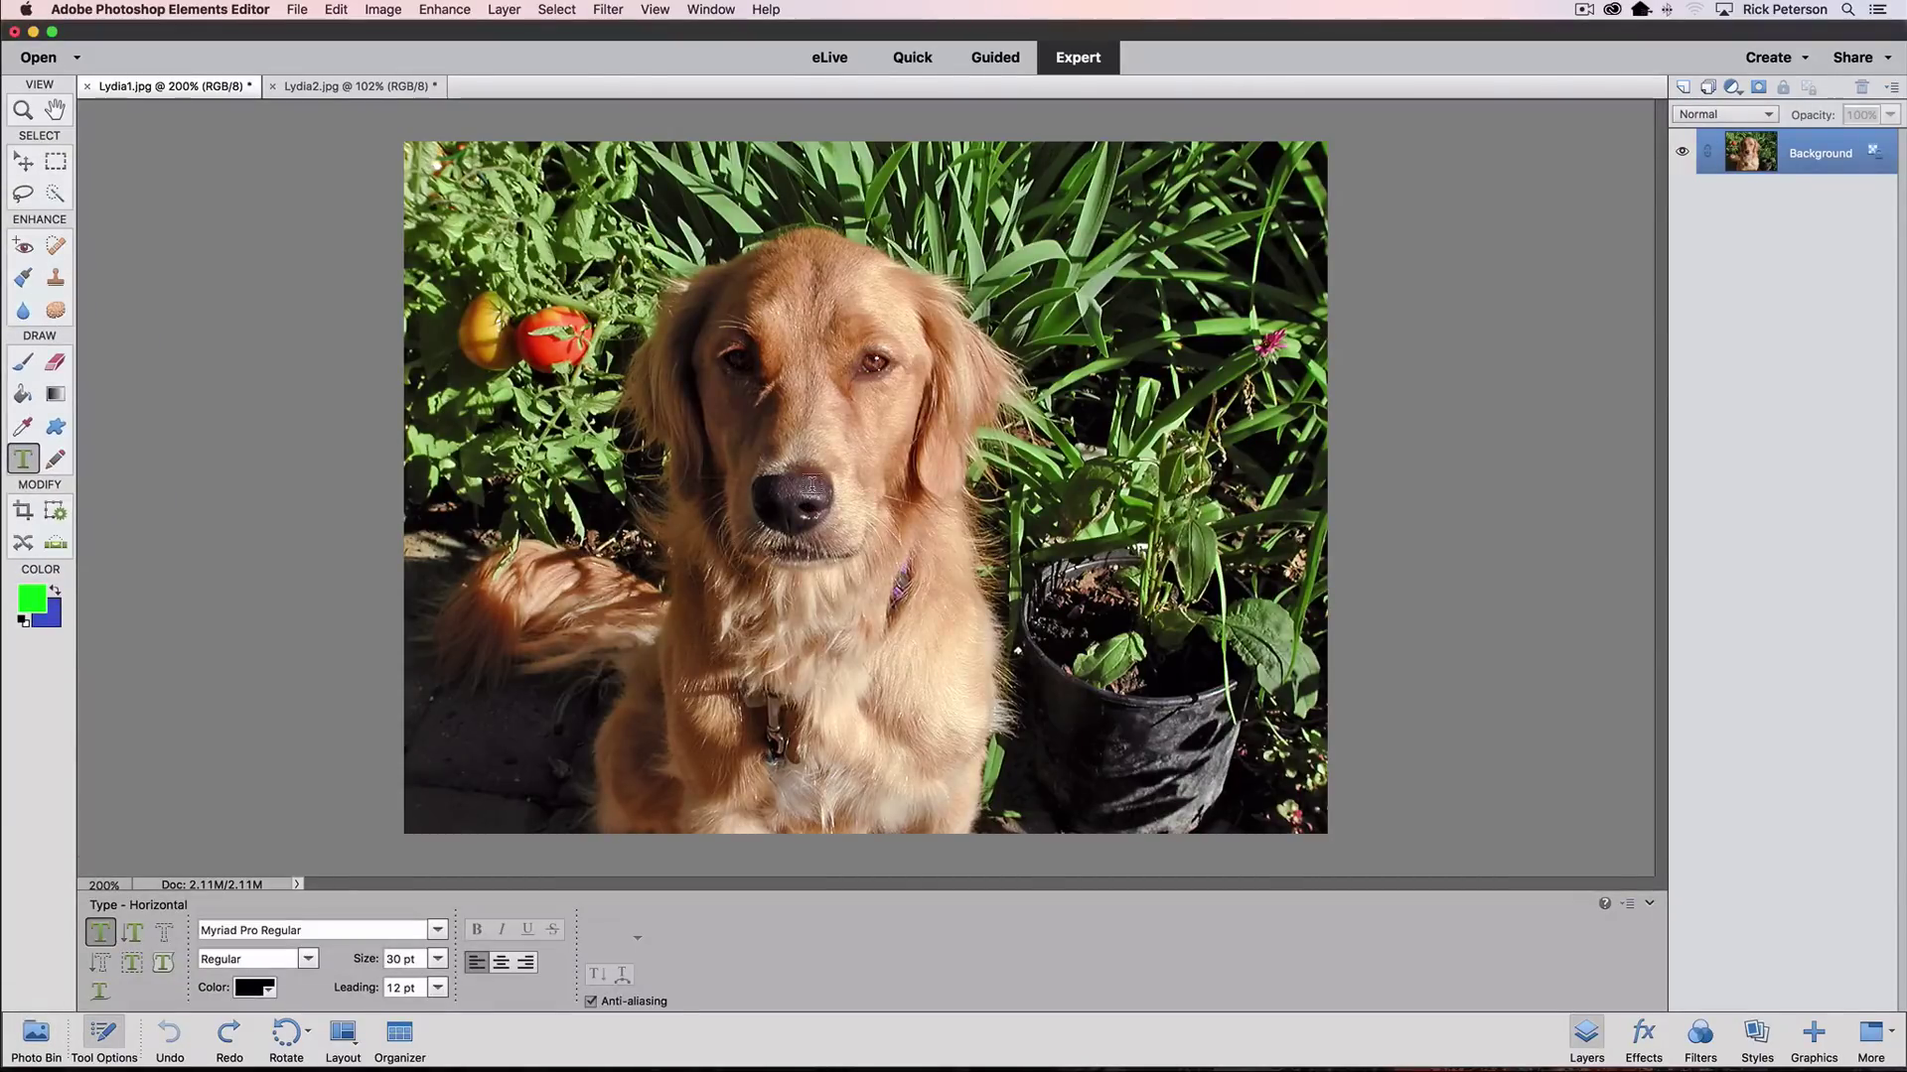
click(843, 410)
click(293, 958)
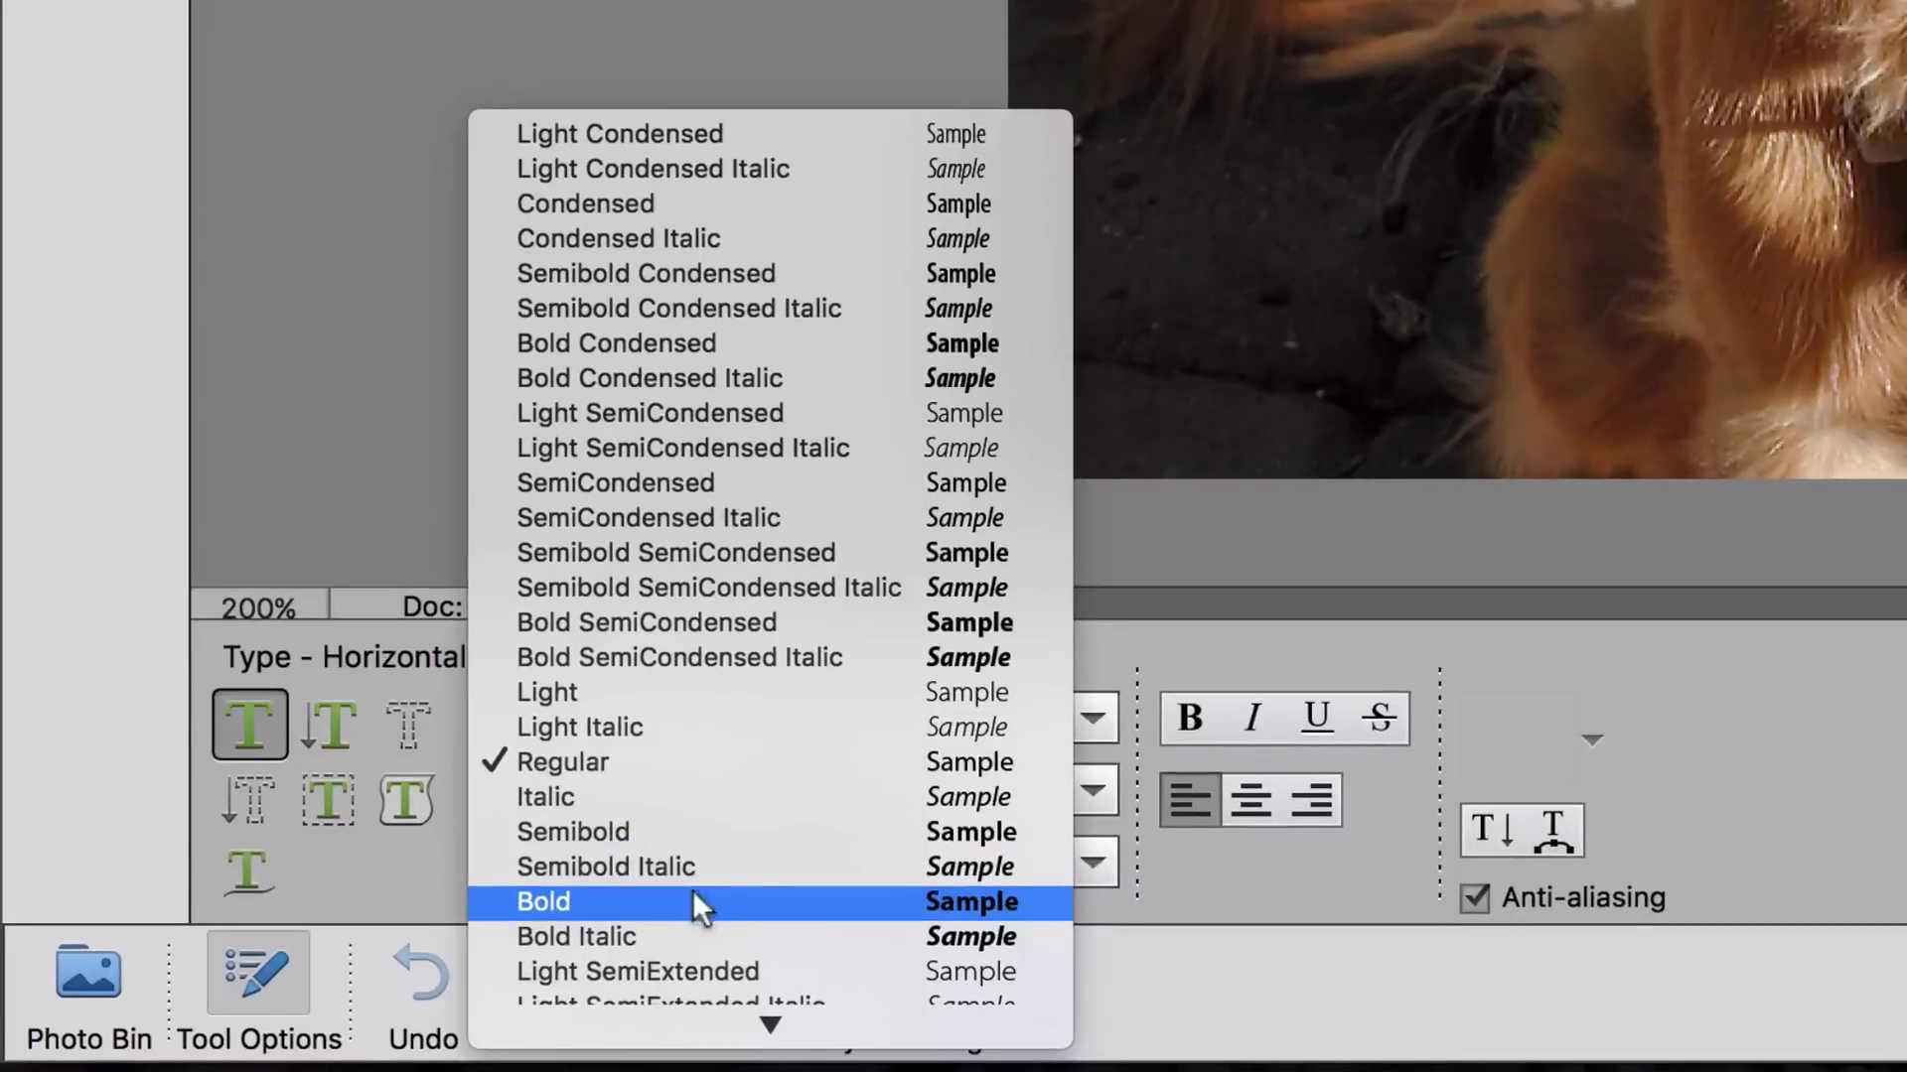
click(655, 914)
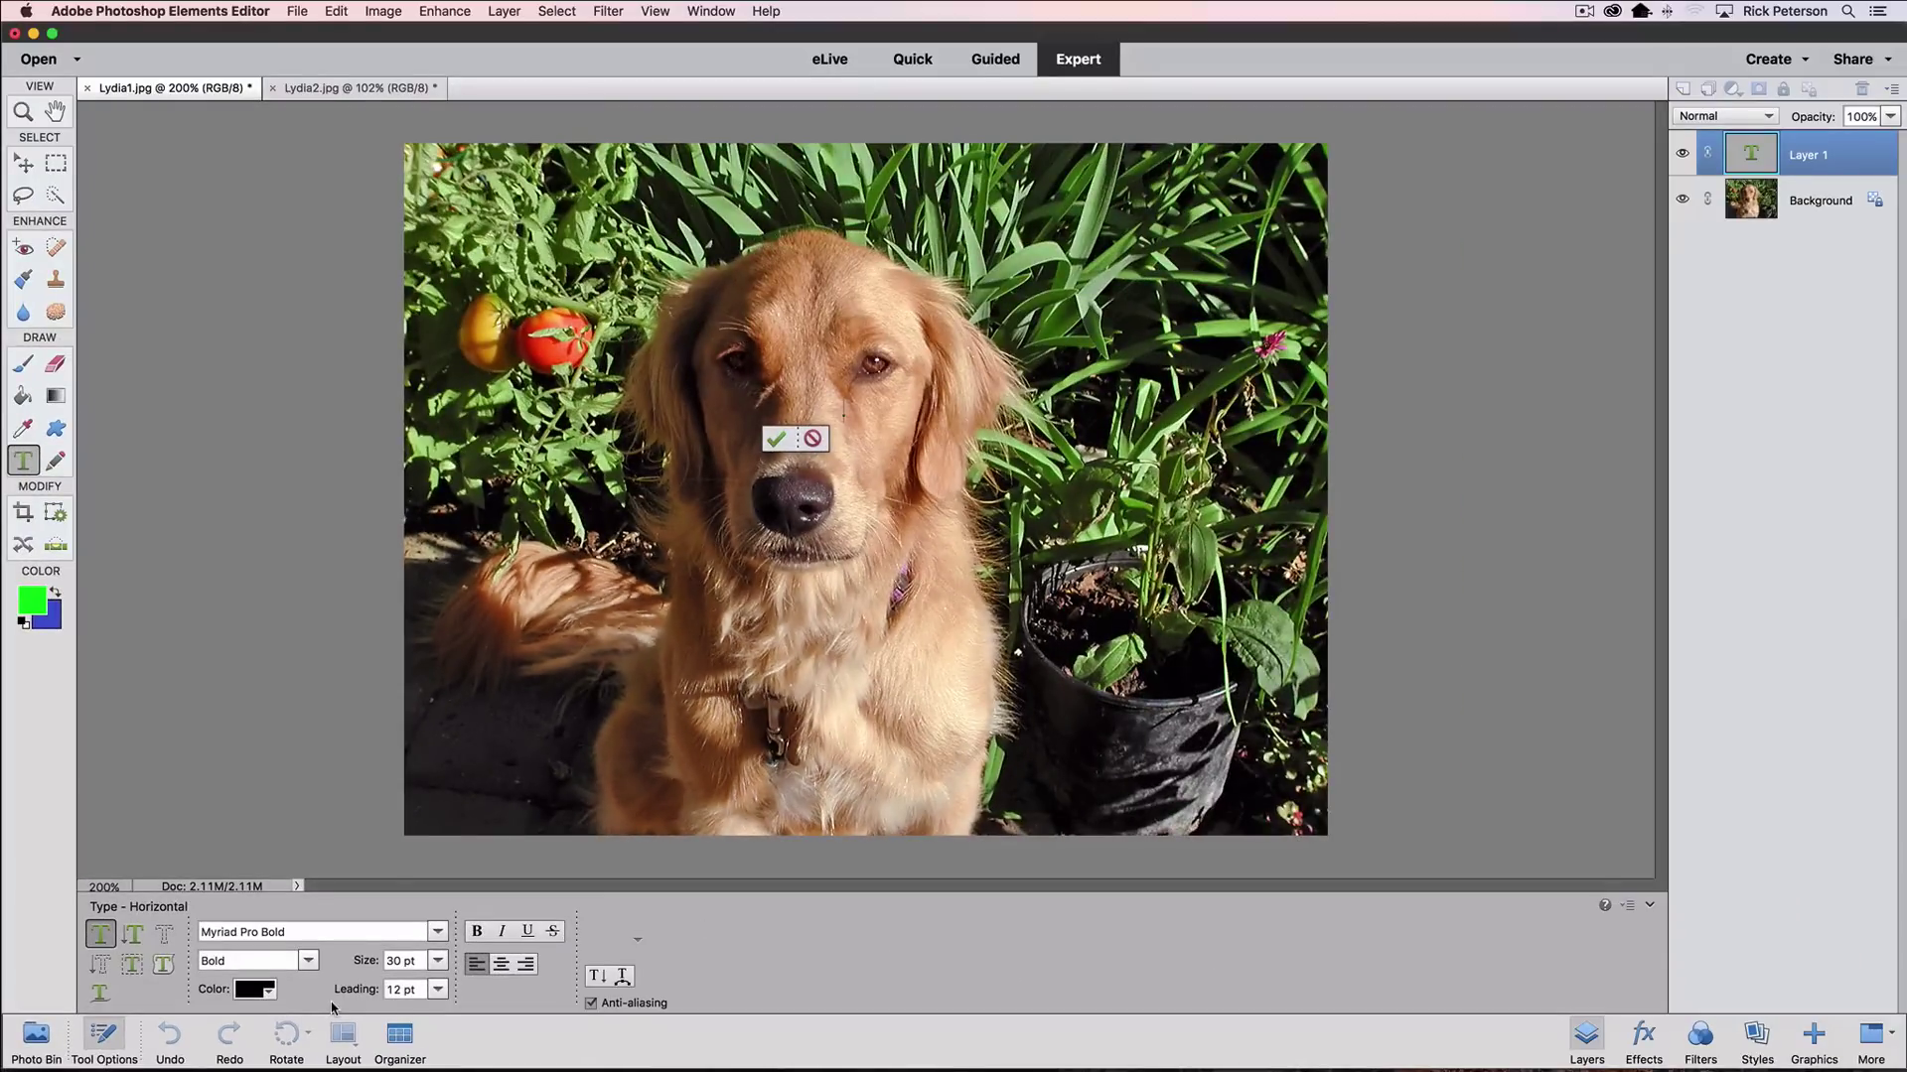
key(shift)
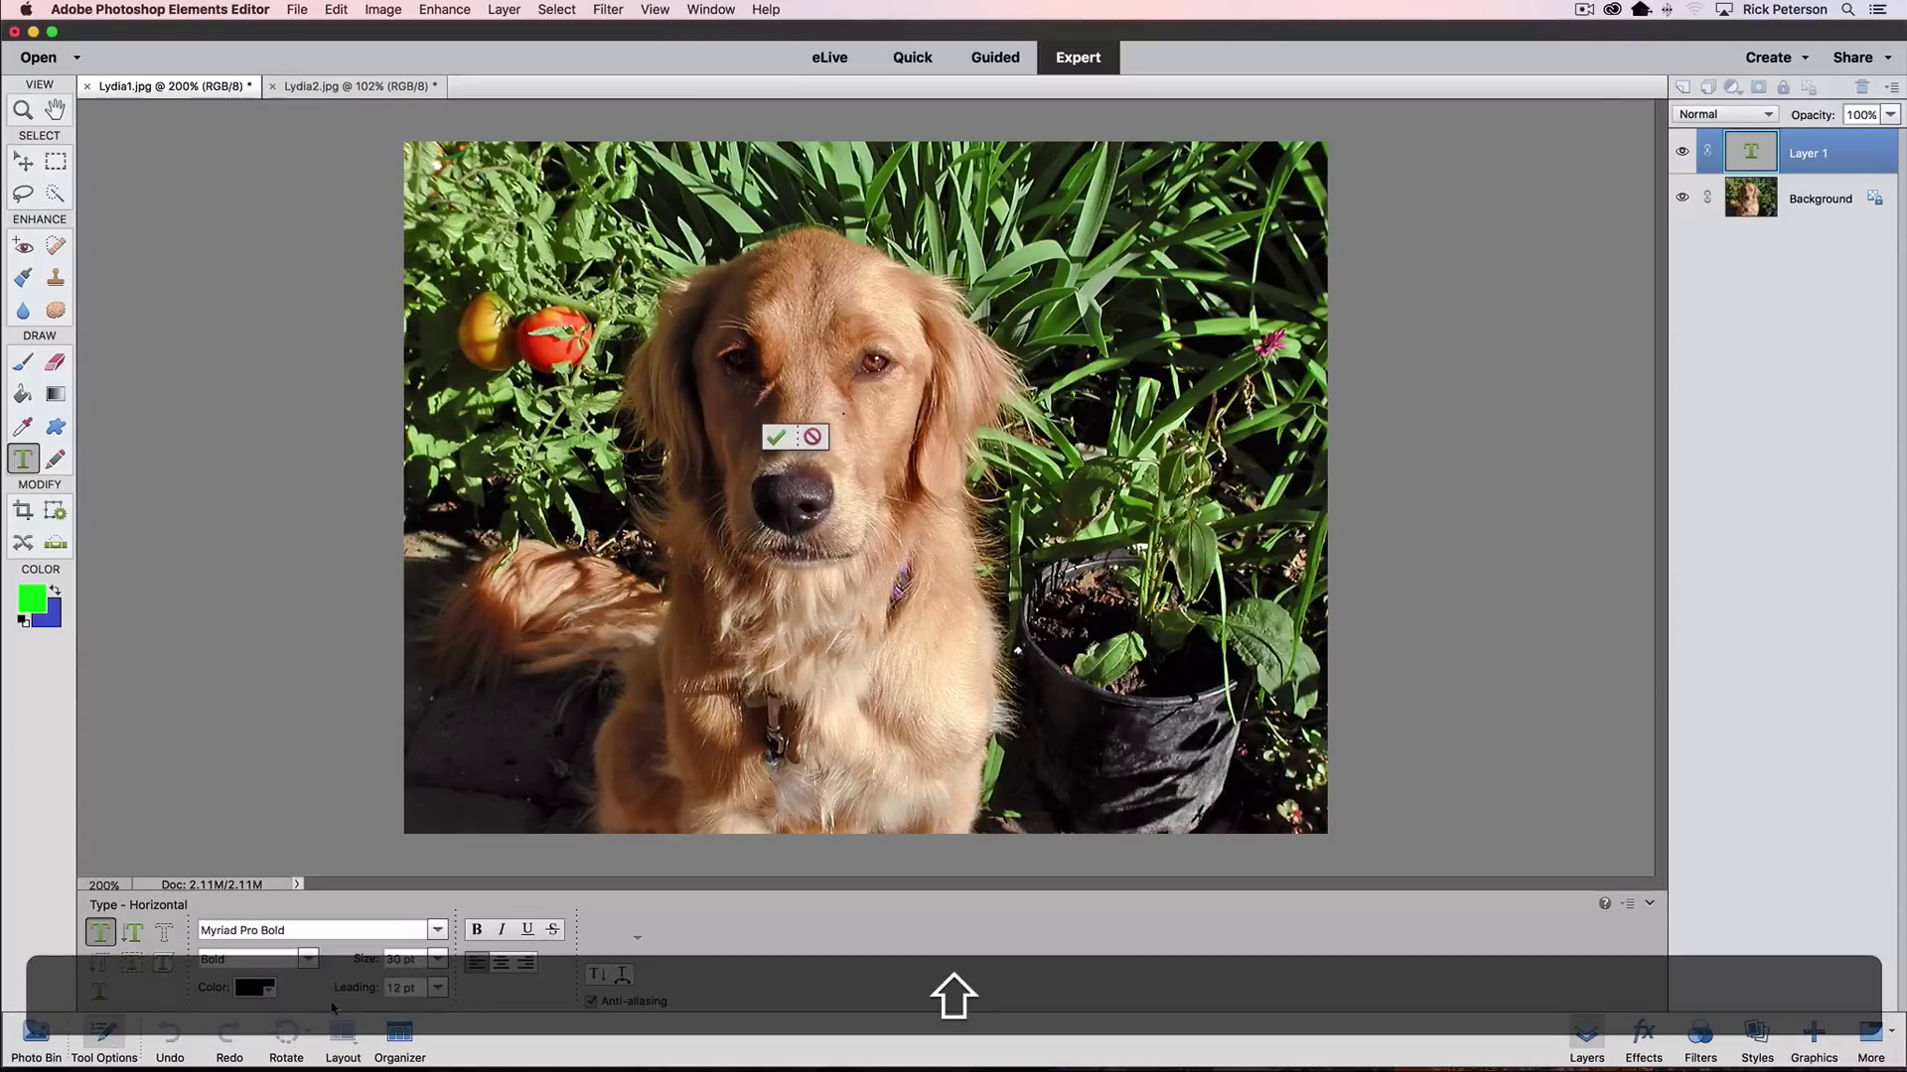
text(TEST)
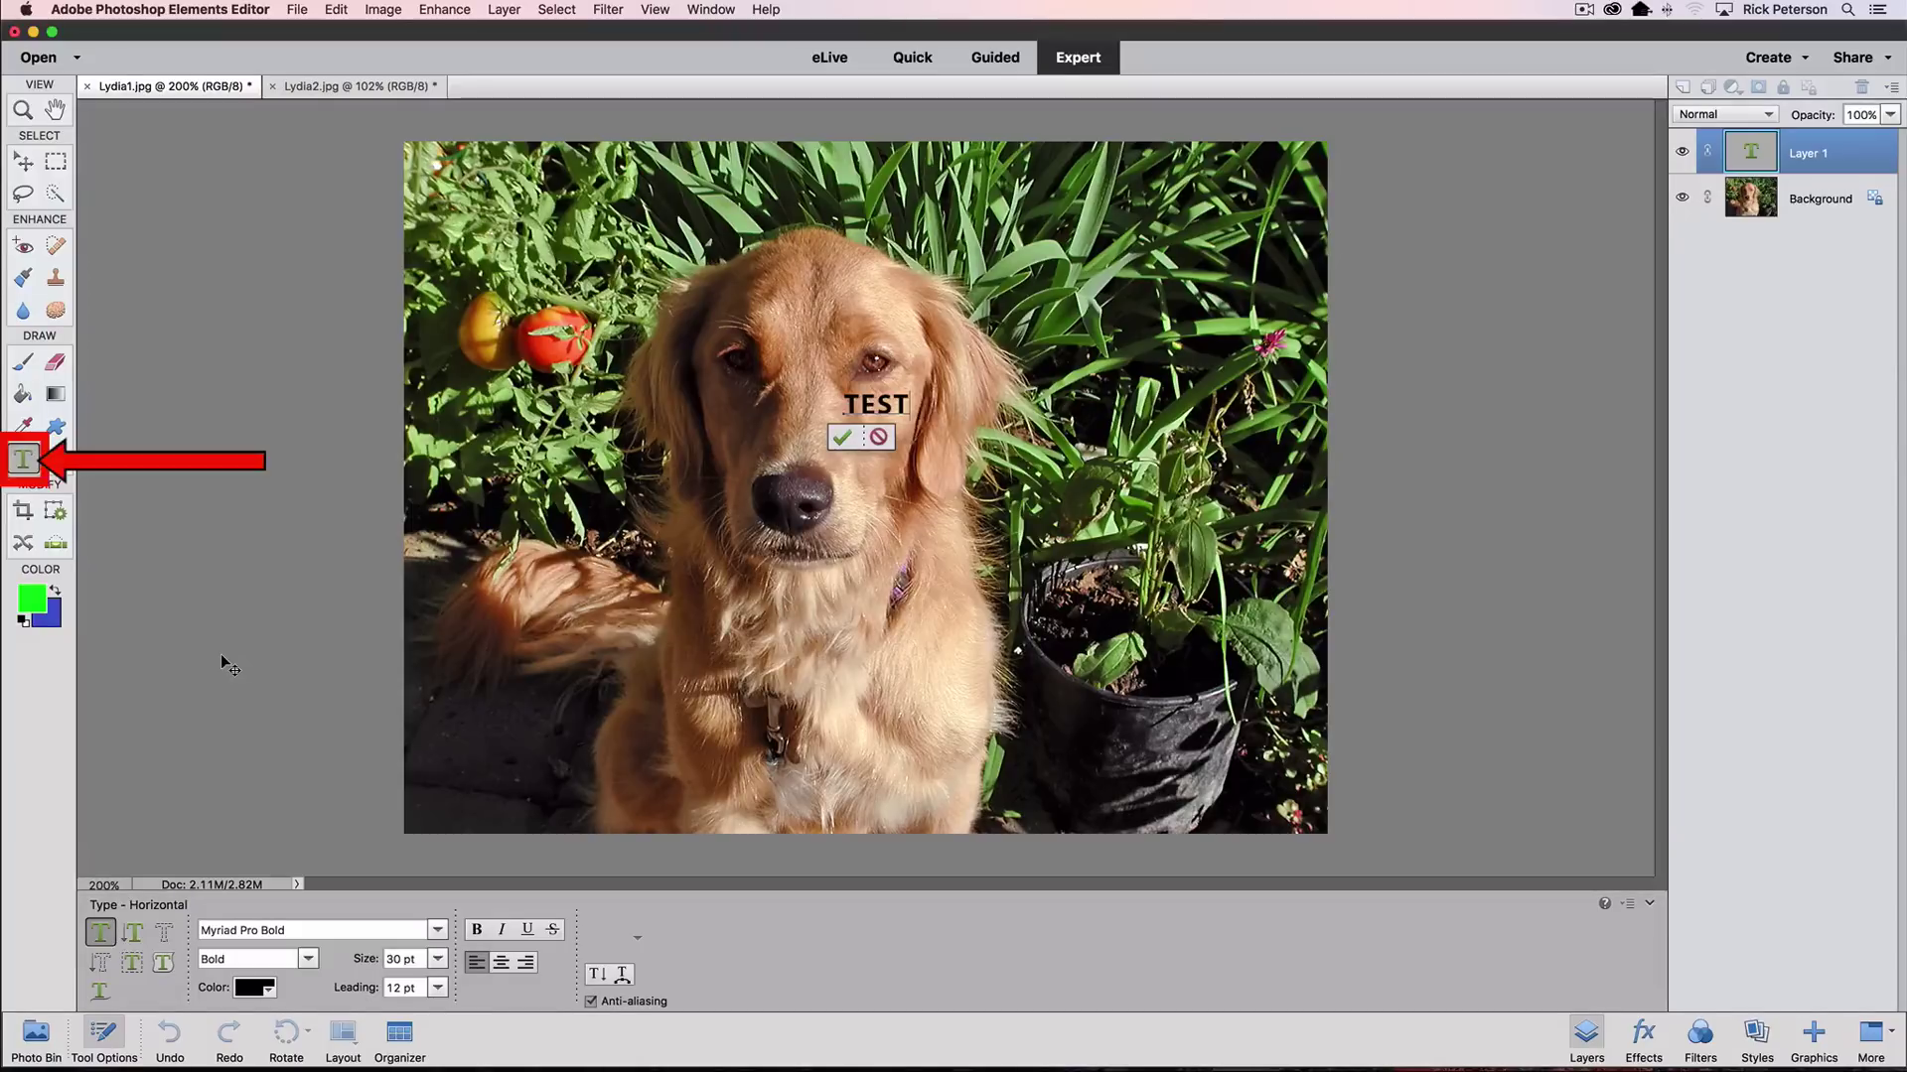
- Commit the TEST text, then enlarge it to 77.79 pt below the dog's nose
click(843, 438)
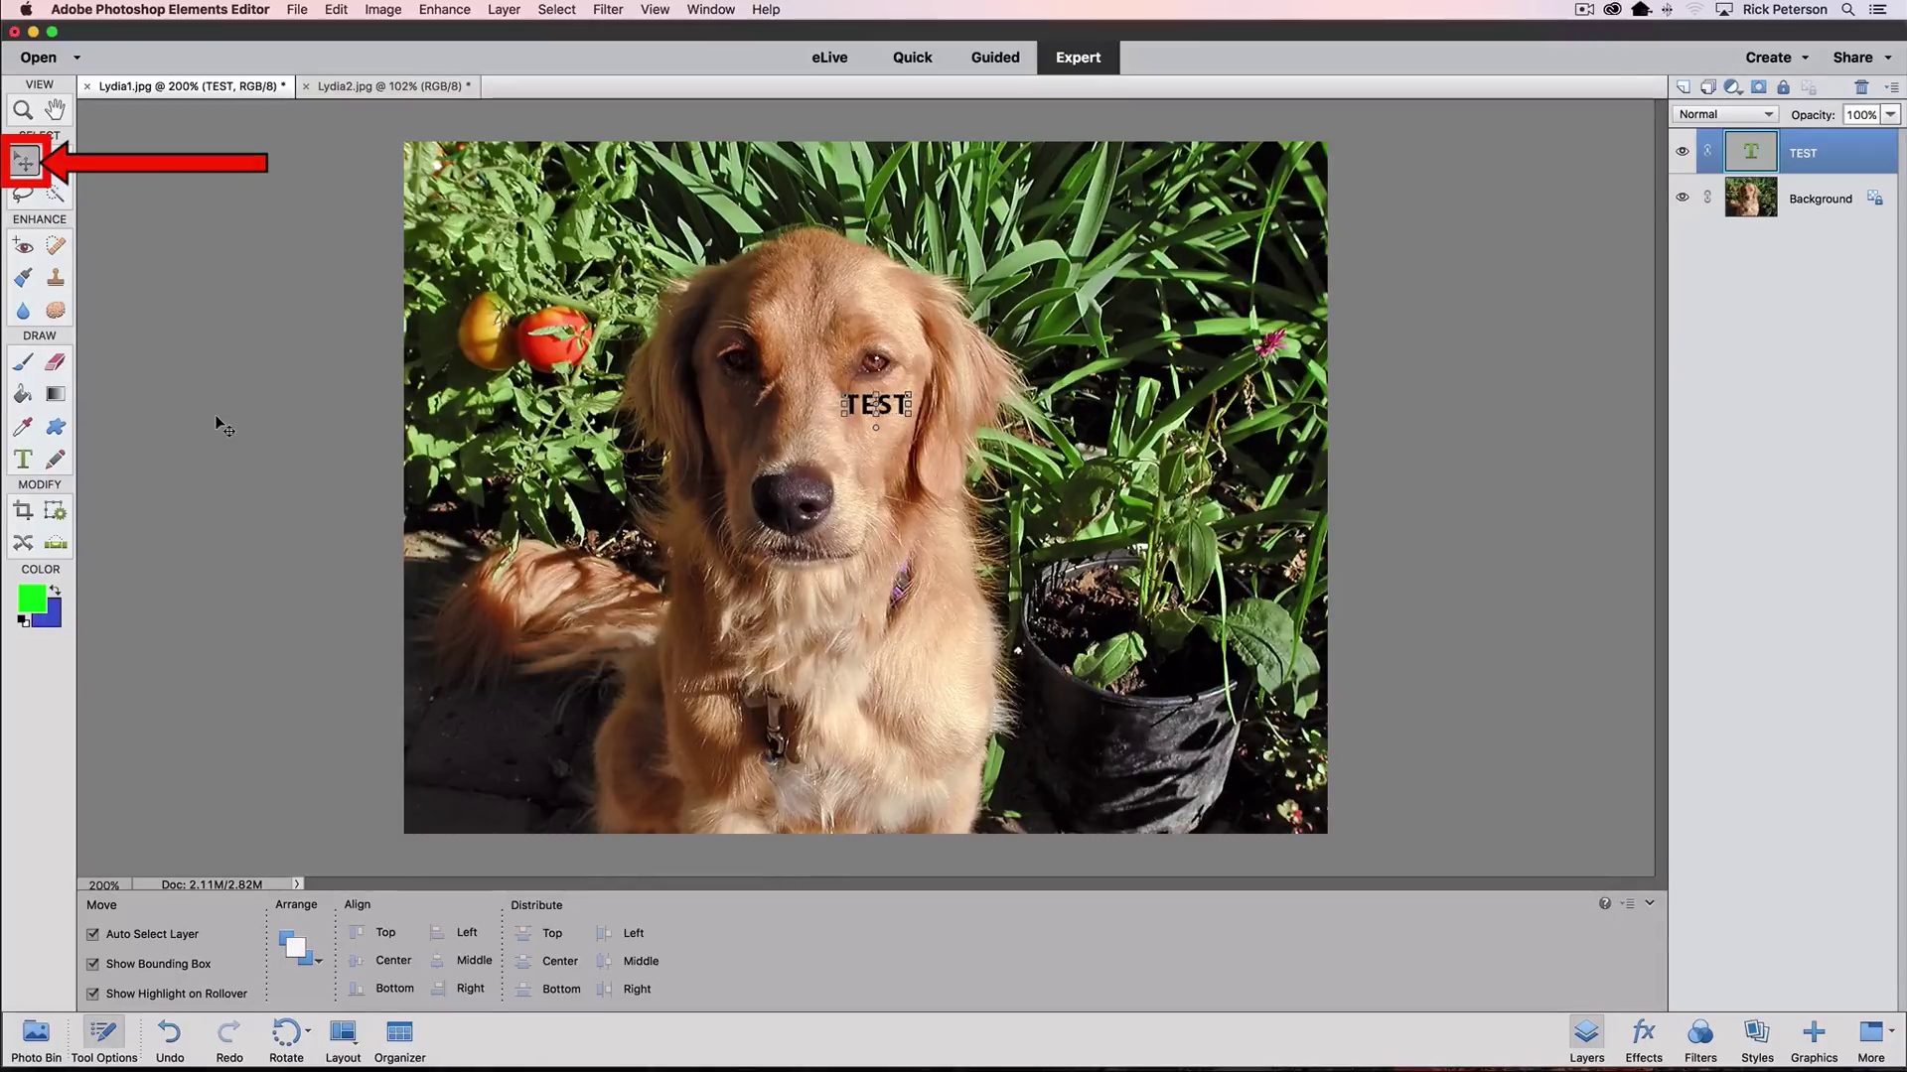
mouse_move(880, 422)
mouse_down()
mouse_move(881, 563)
mouse_move(837, 621)
mouse_move(960, 522)
mouse_up()
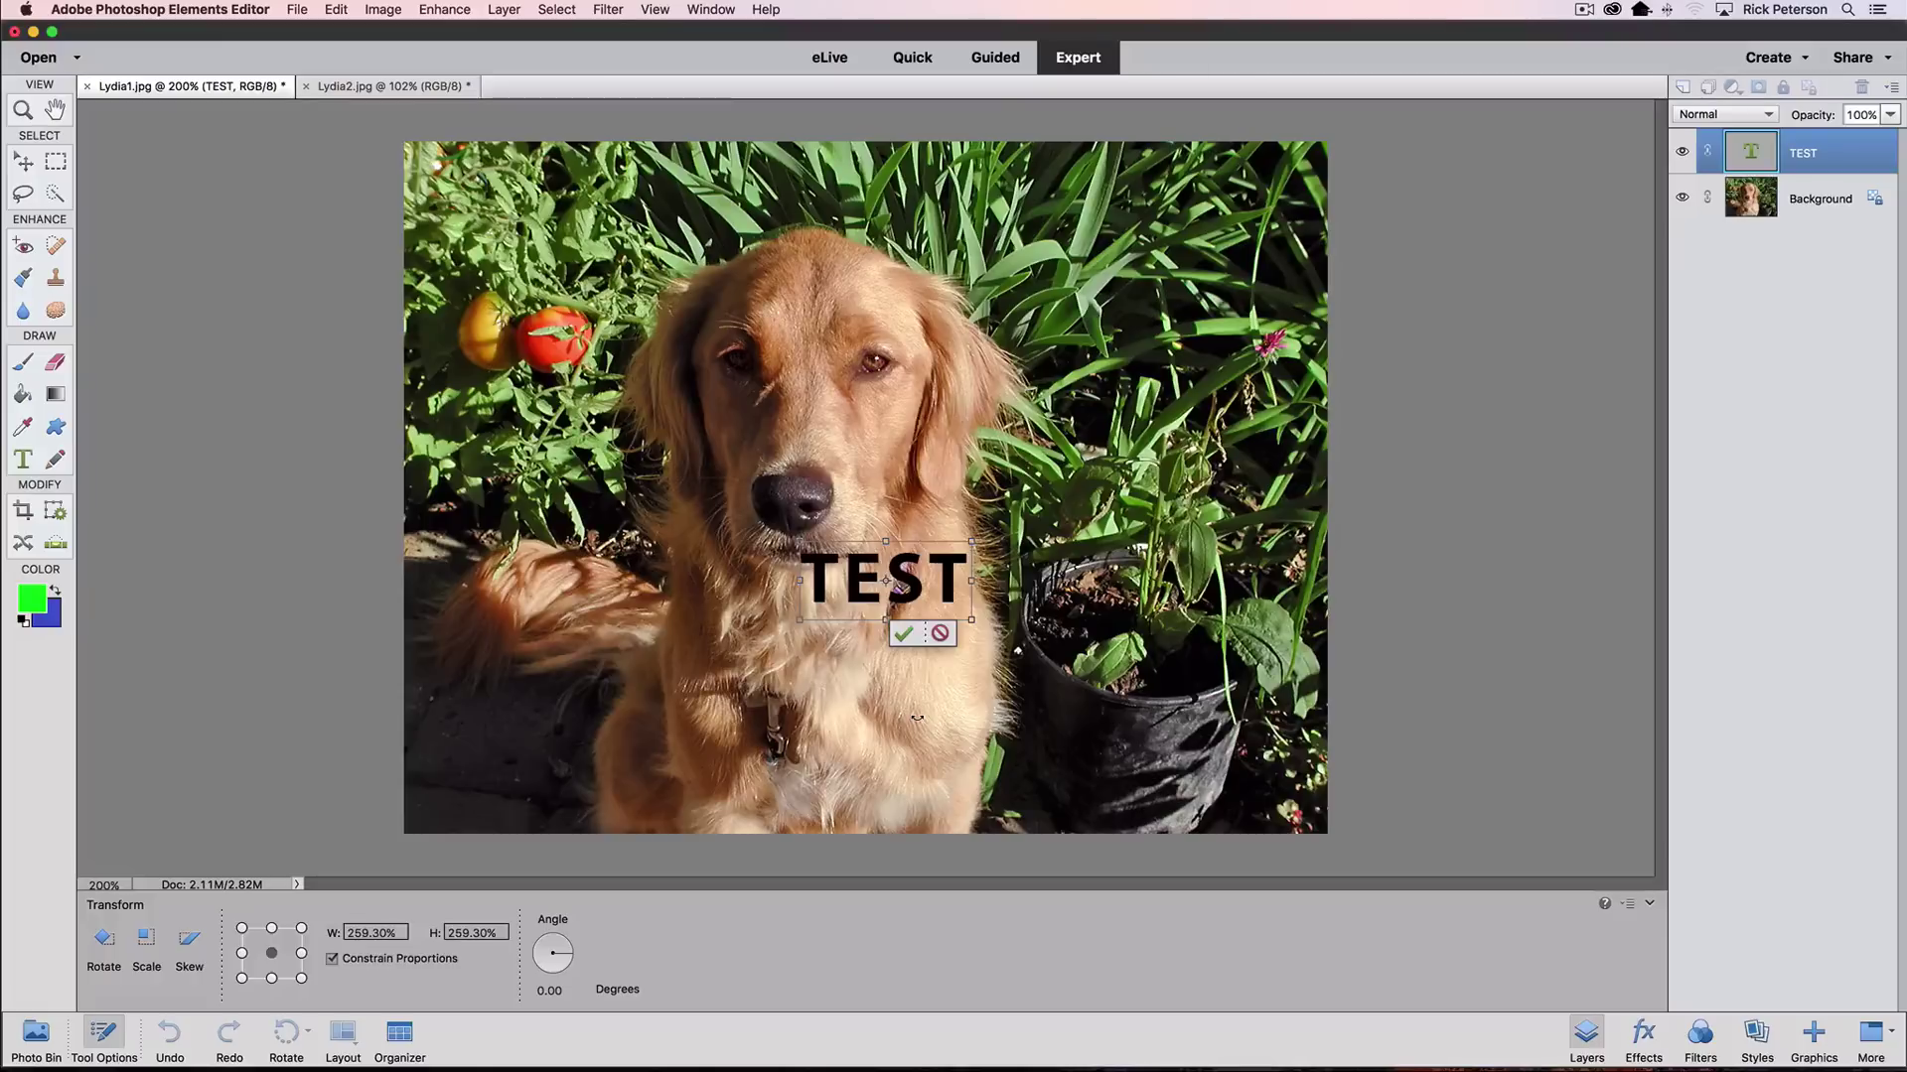
click(903, 634)
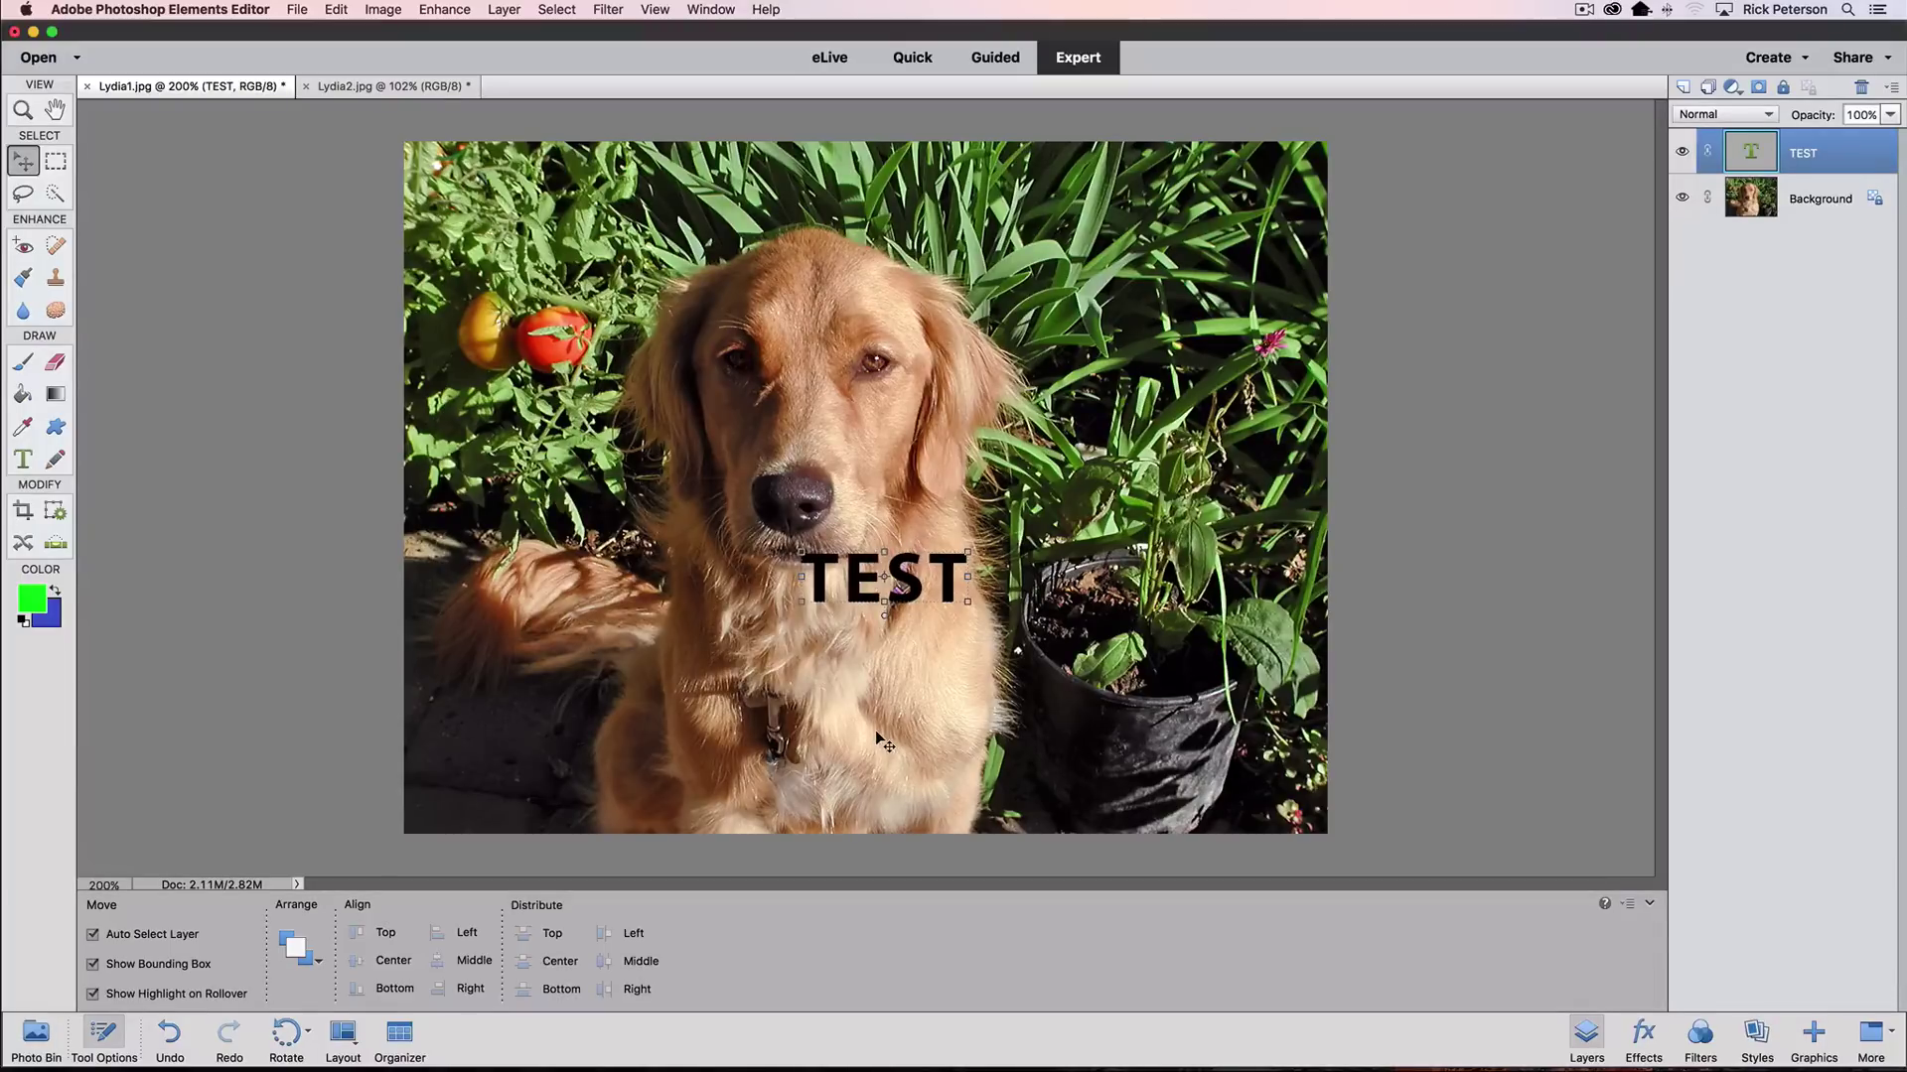
click(23, 460)
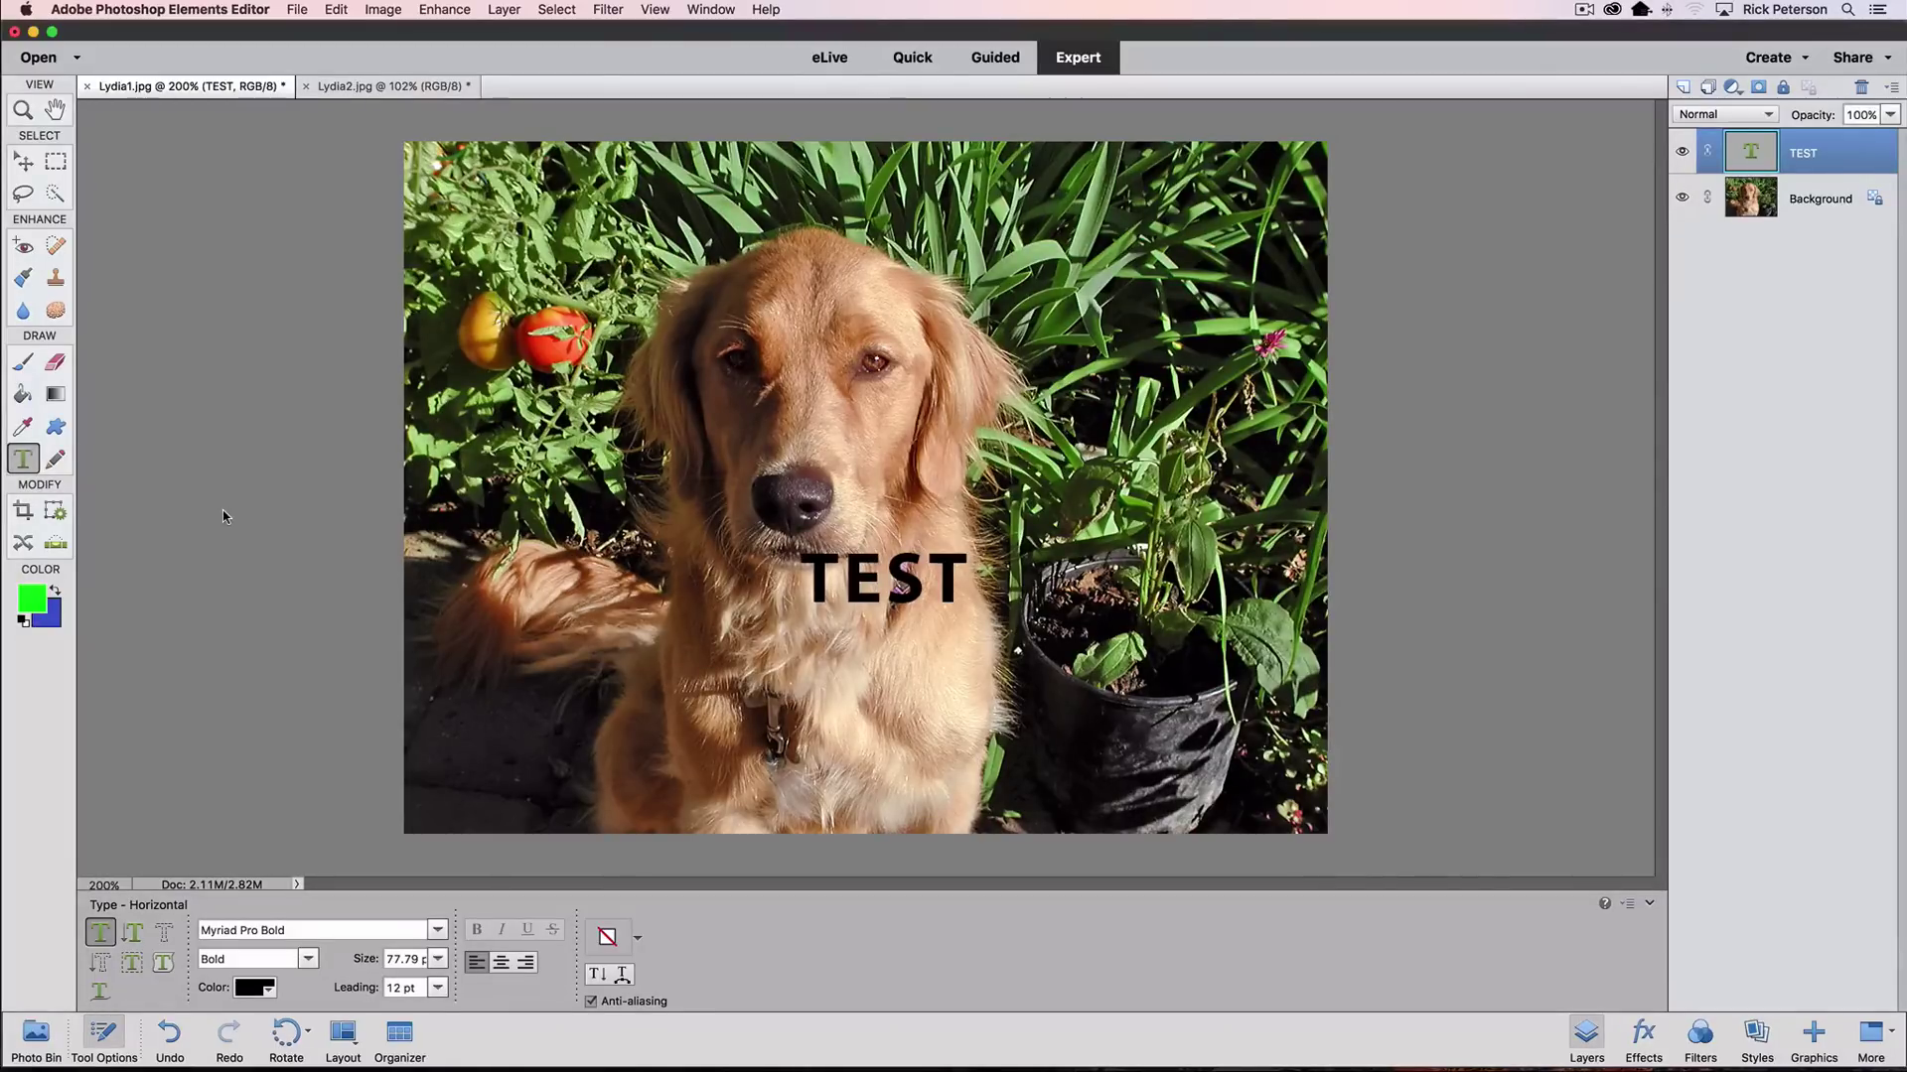
- Undo the TEST text layer and close the General preferences unchanged
key(super+z)
key(super+z)
key(super+z)
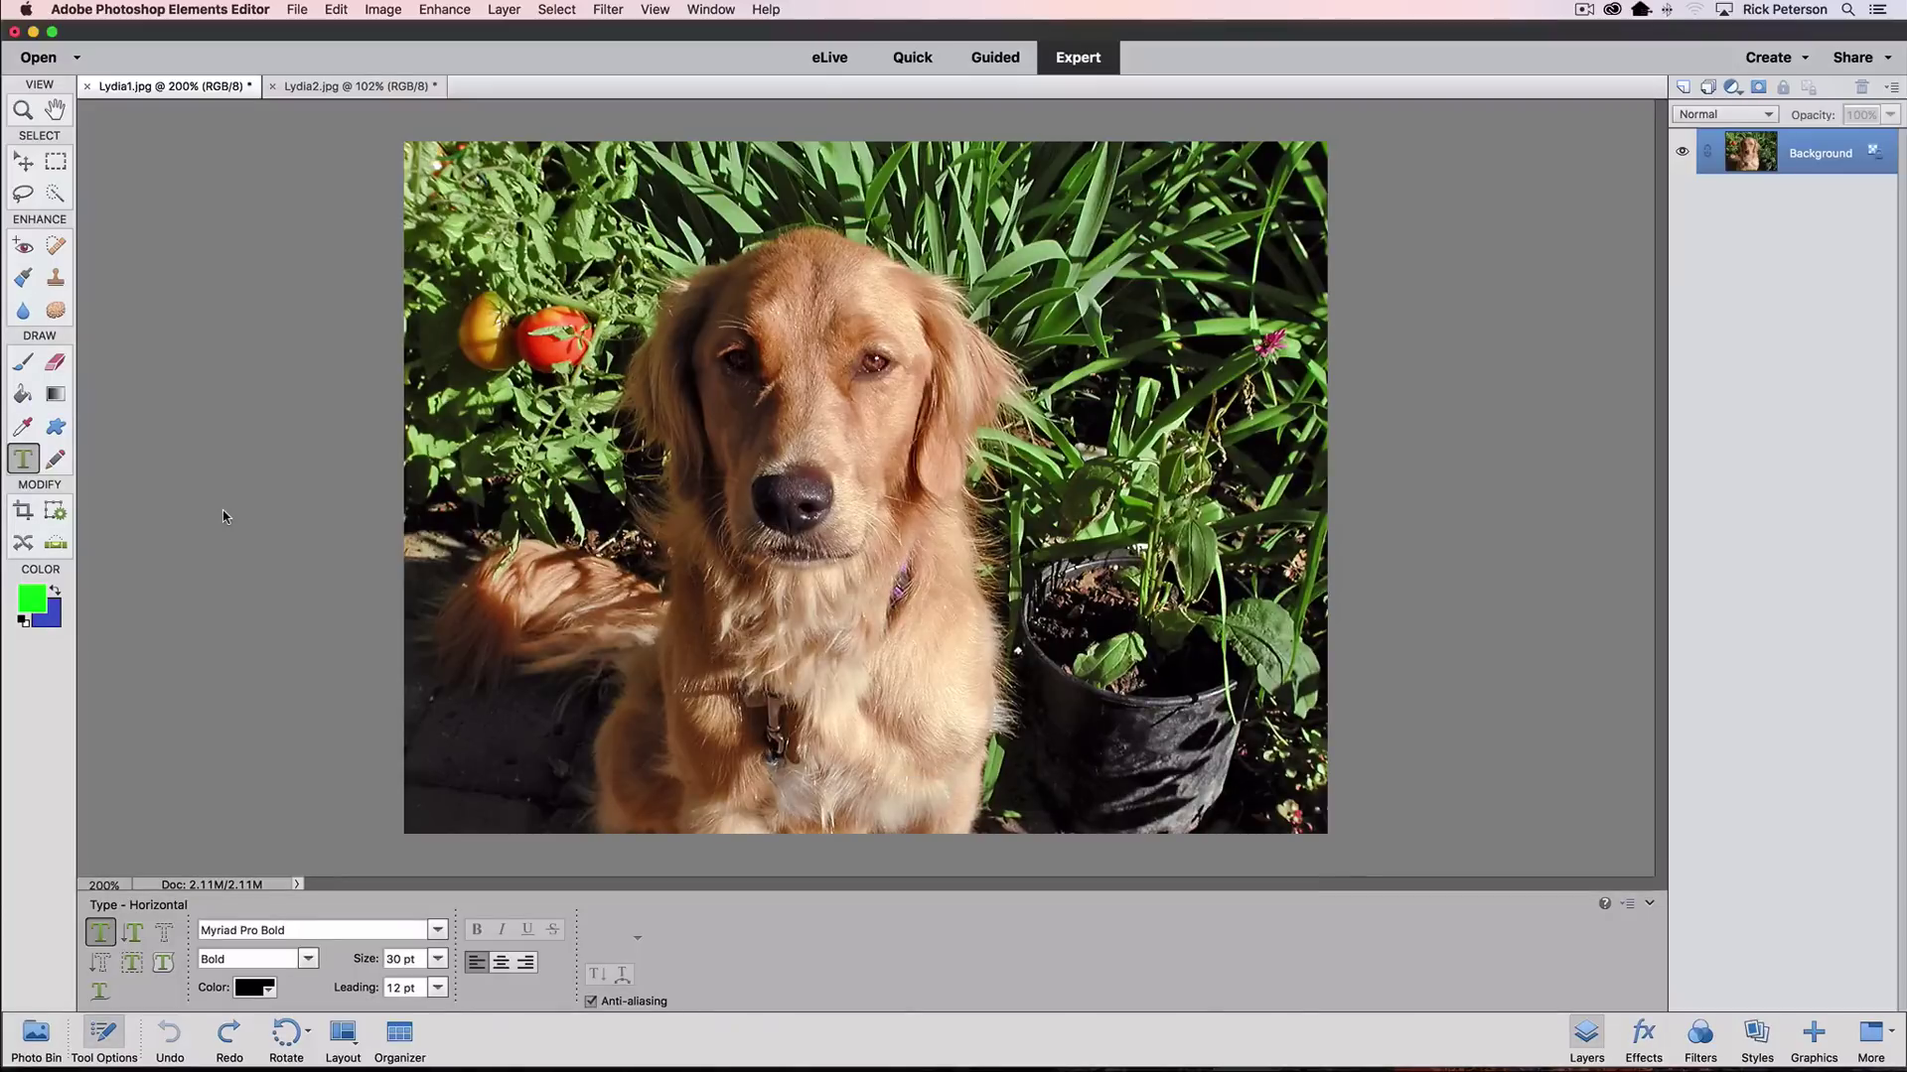
key(shift+super+k)
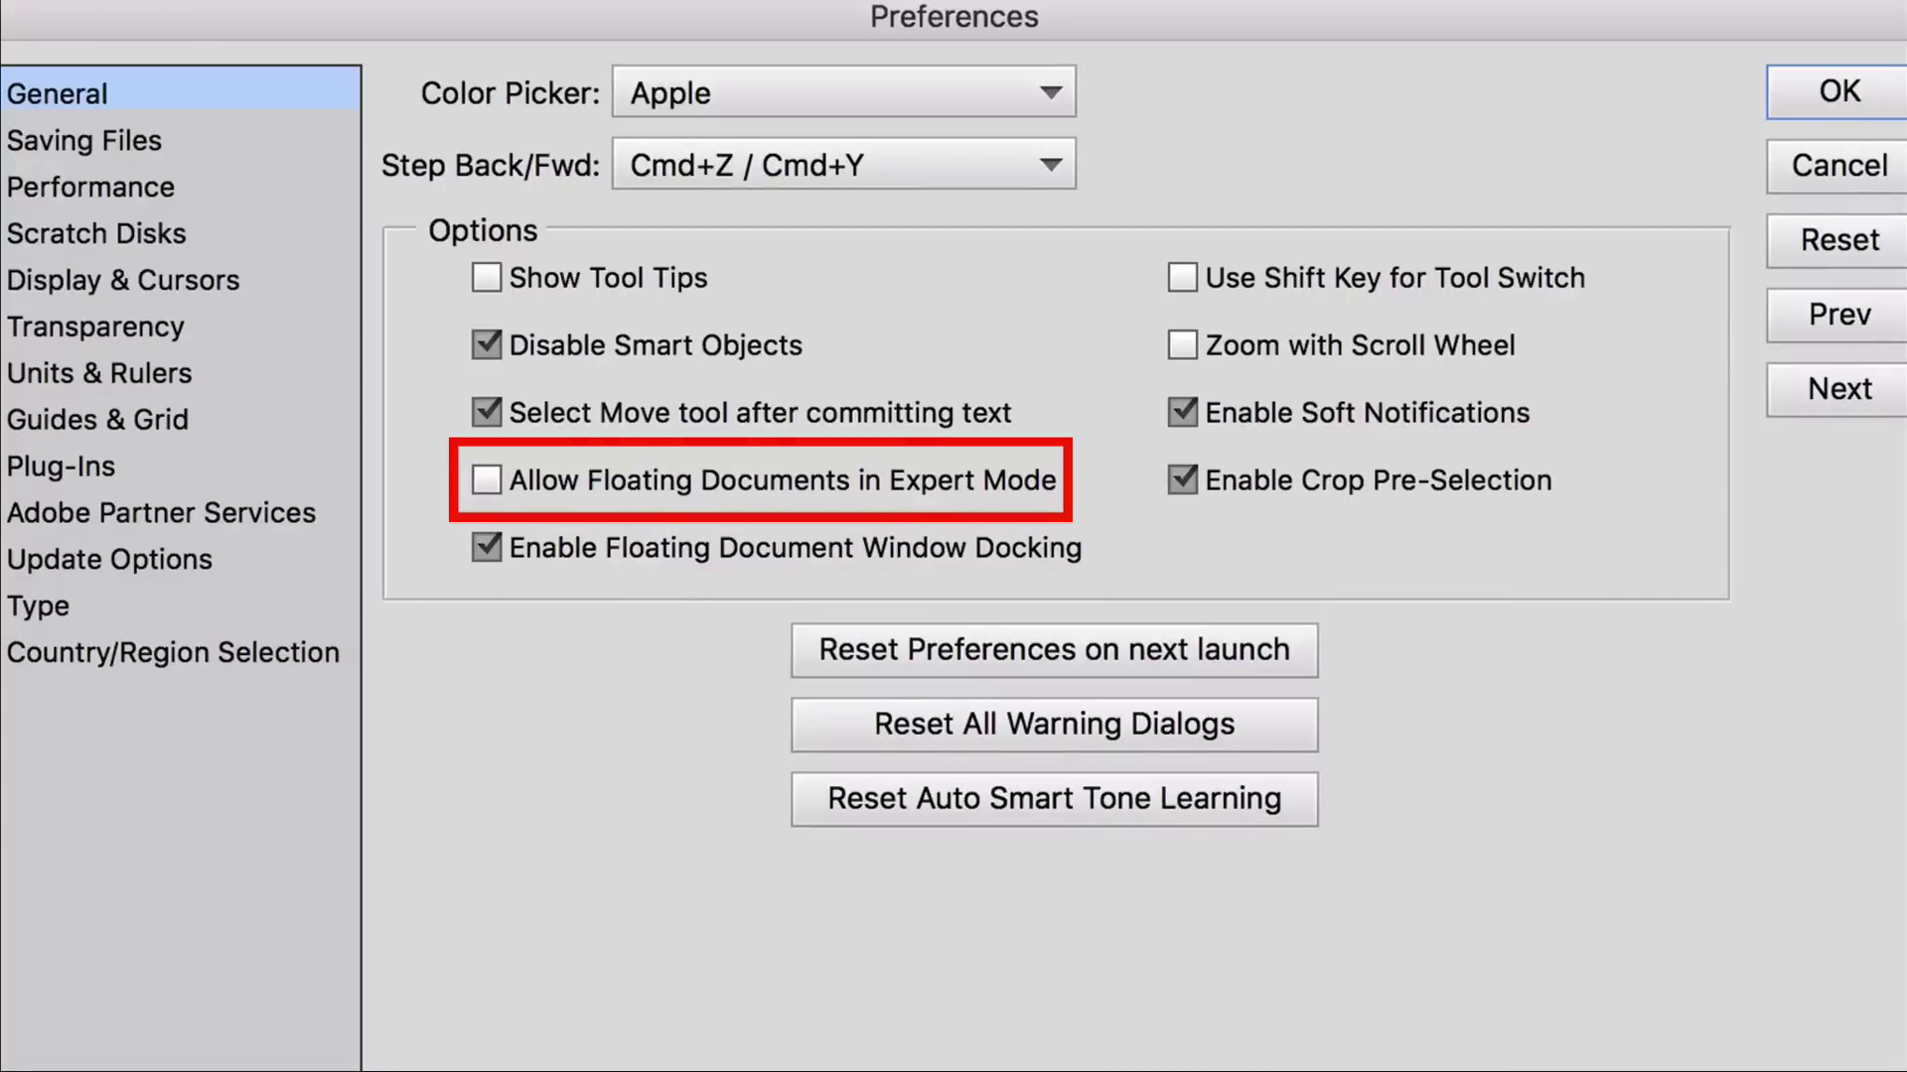
click(1857, 169)
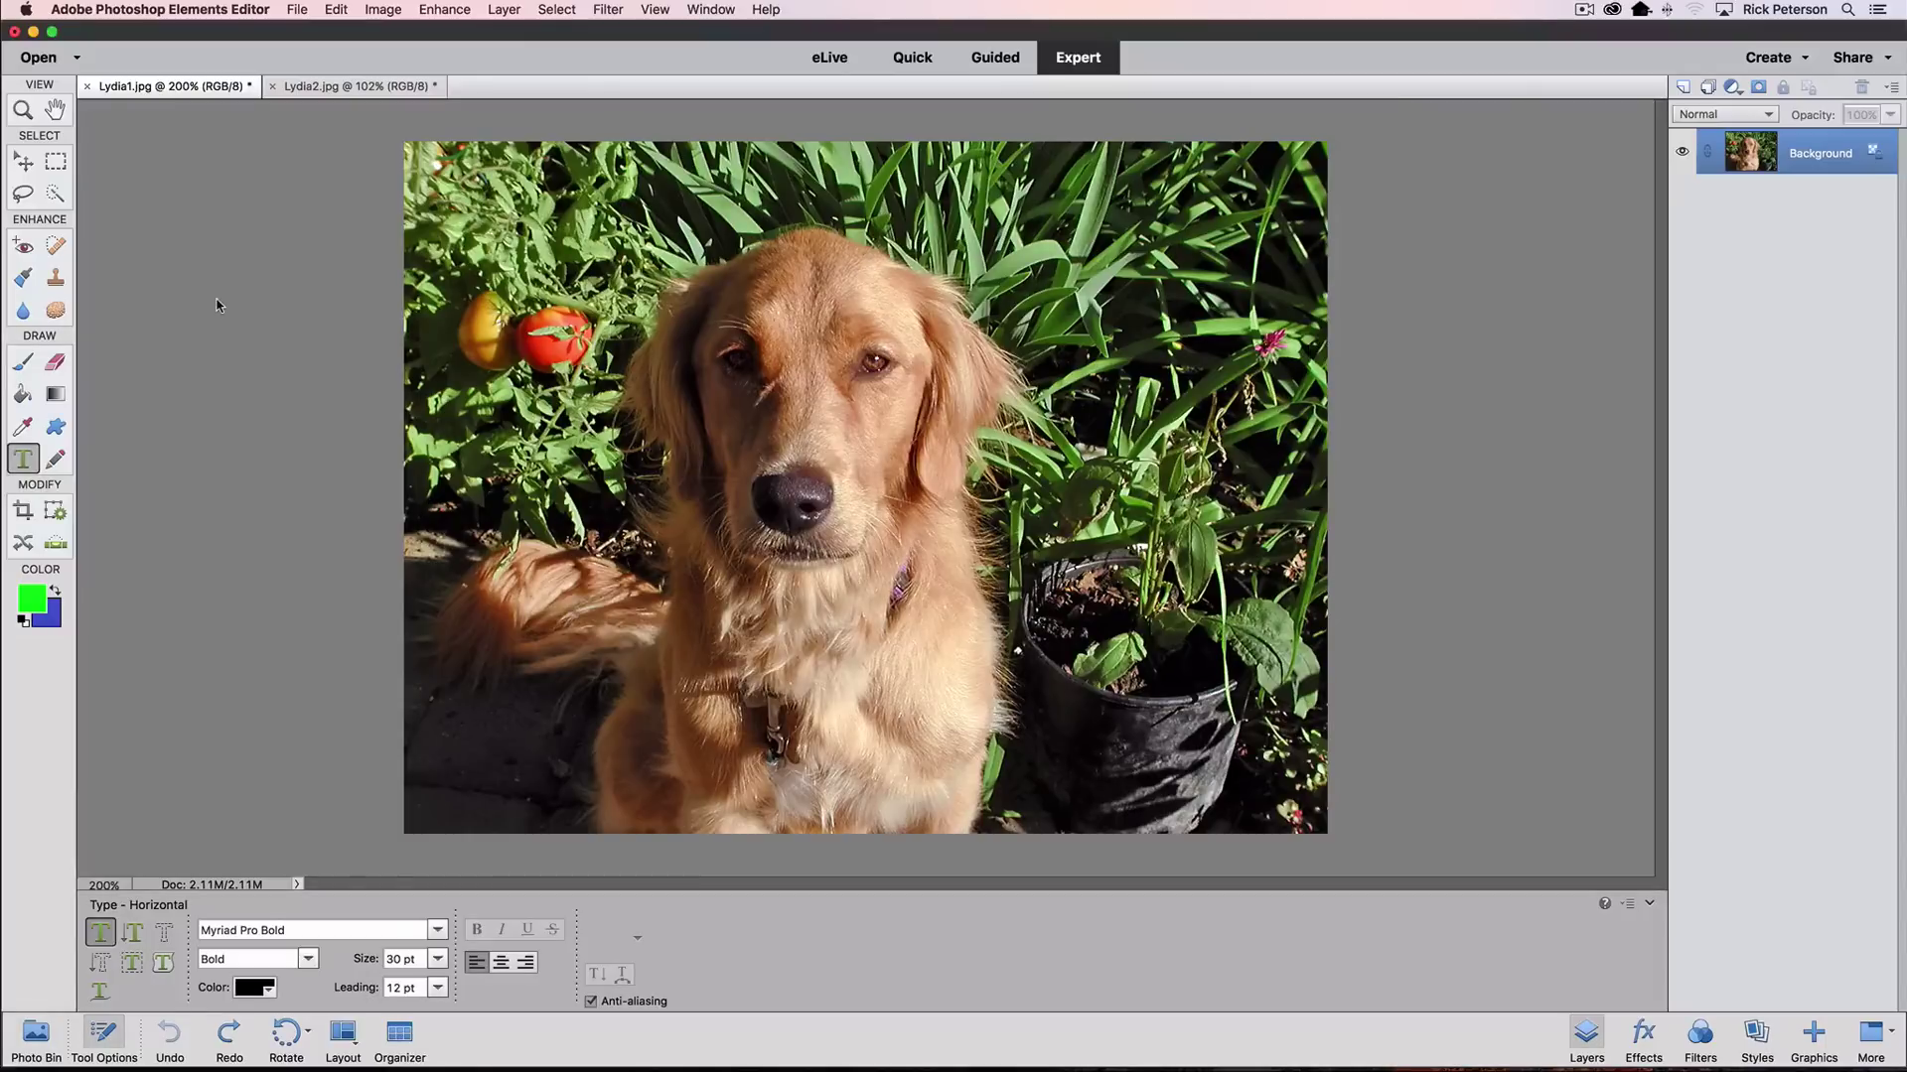
- Show the Photo Bin and switch between the Lydia2.jpg and Lydia1.jpg tabs
click(36, 1038)
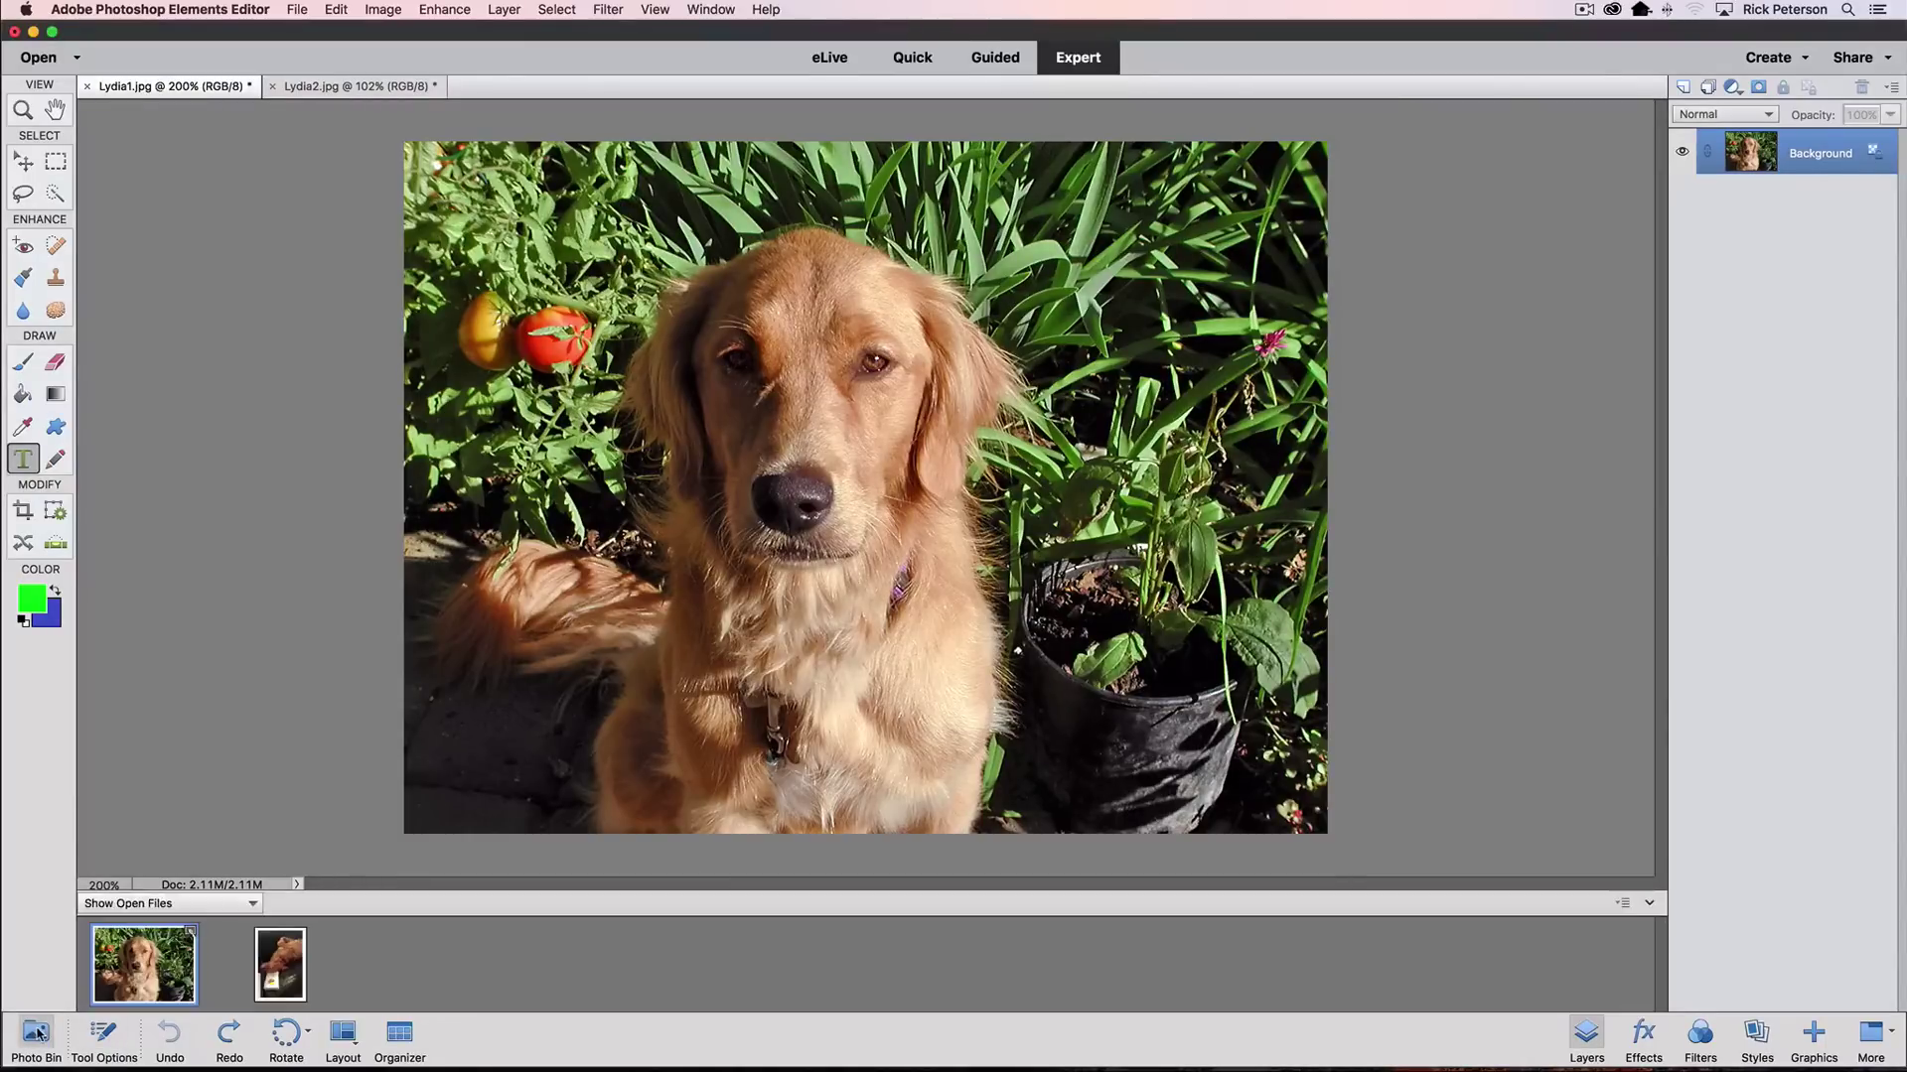
click(353, 90)
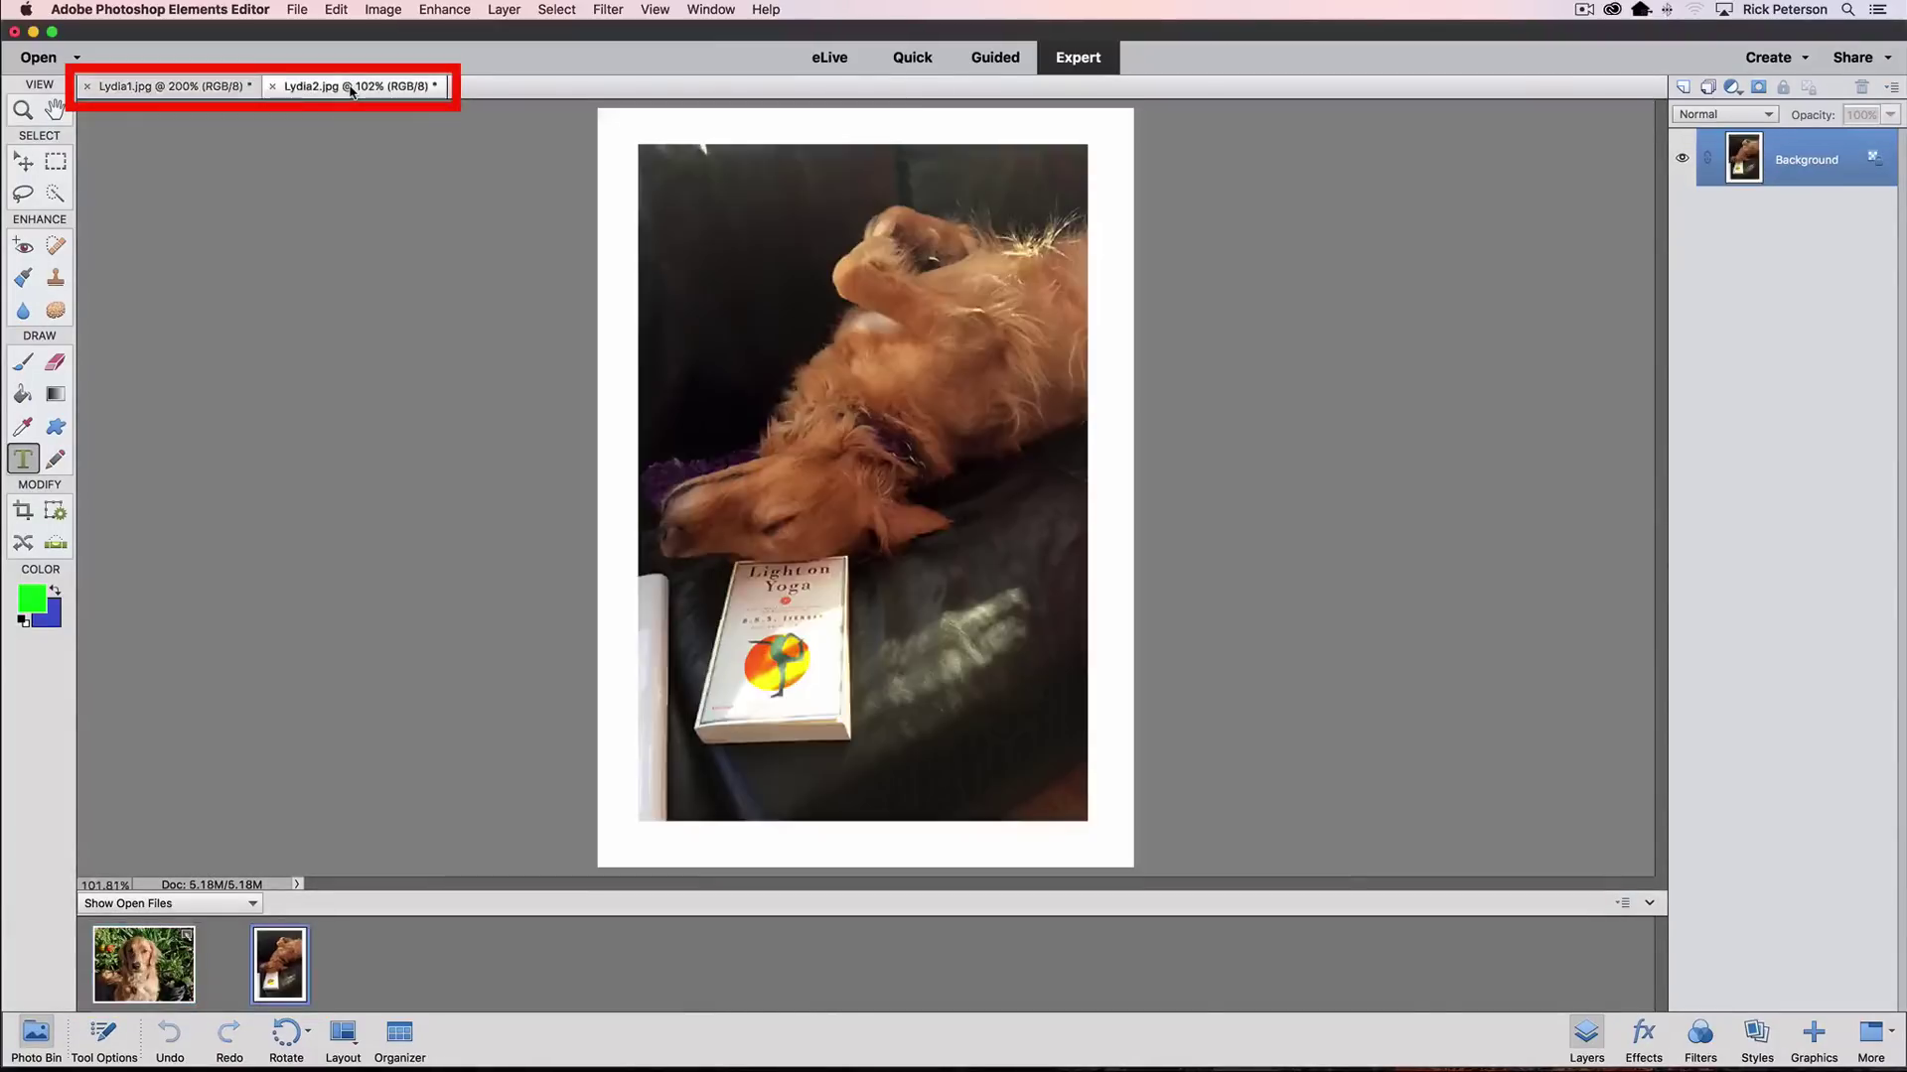
click(161, 90)
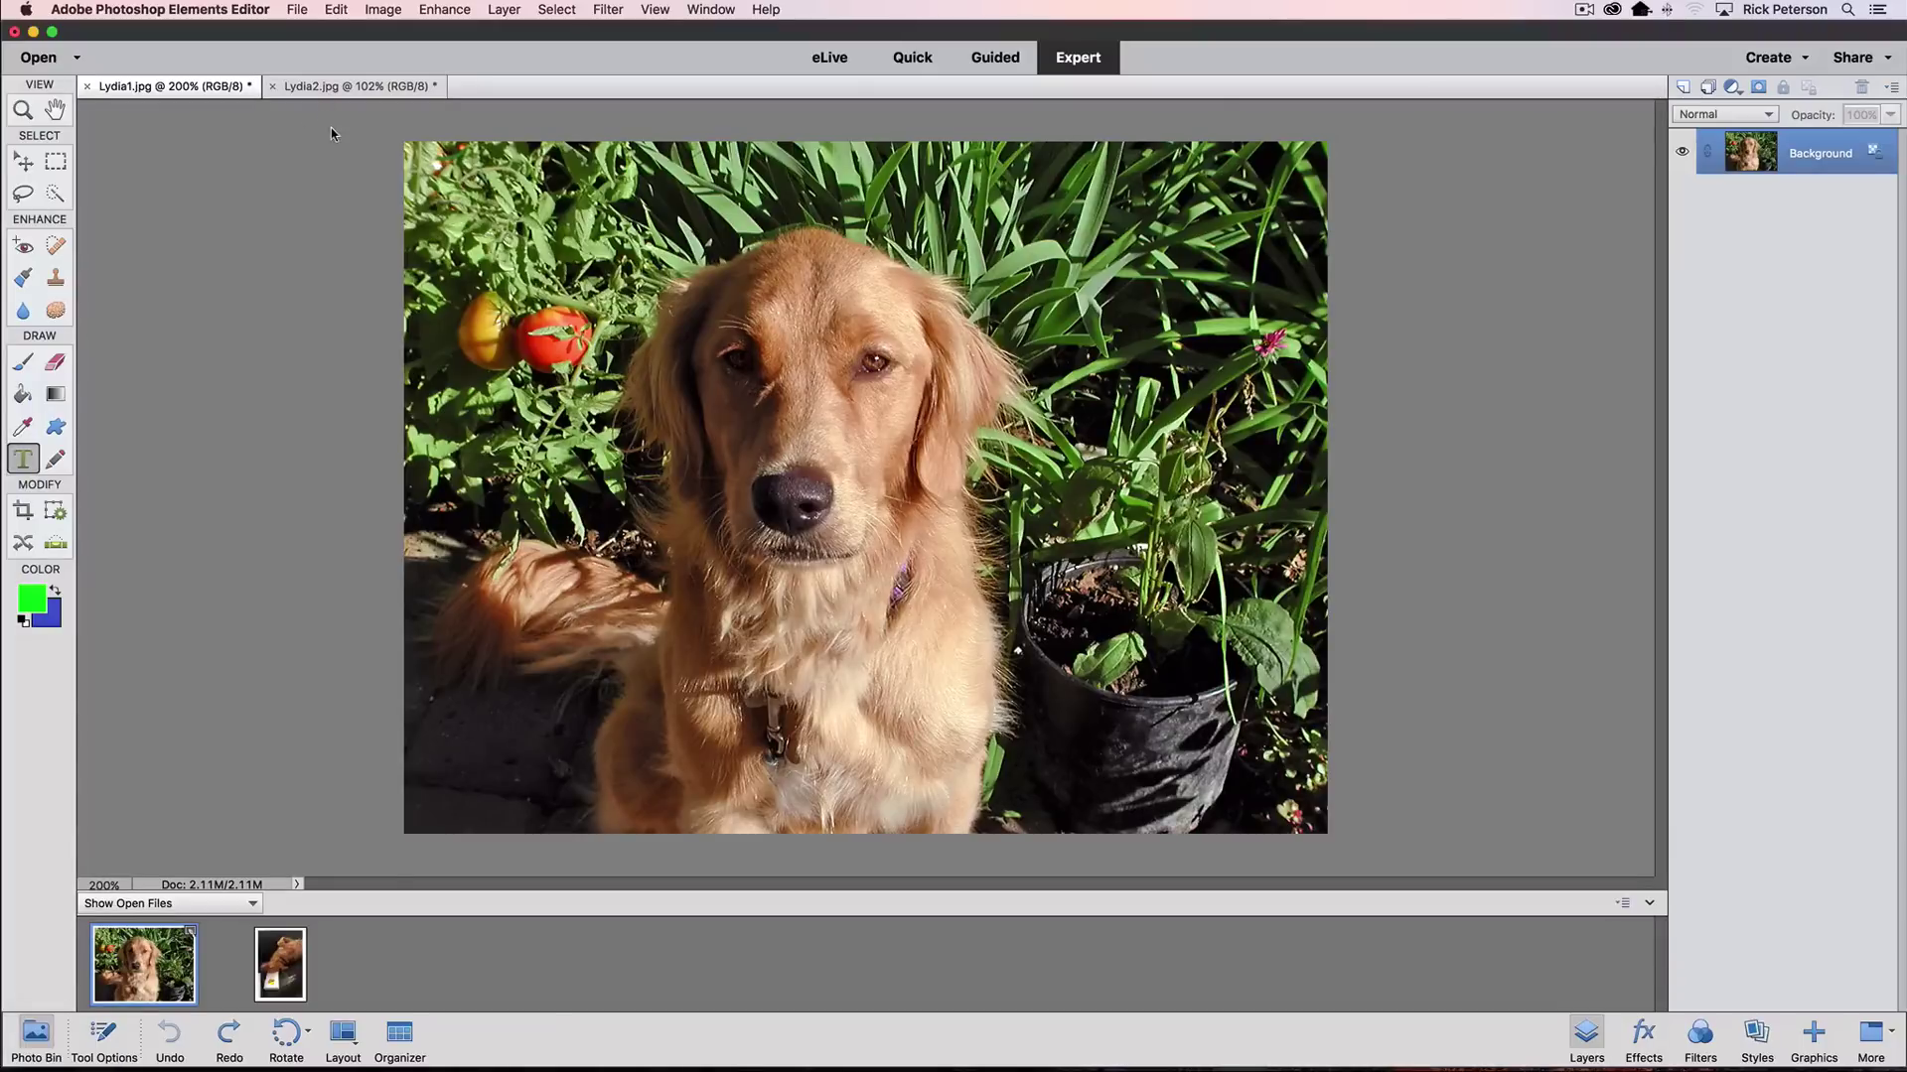
- Allow floating documents and pull Lydia1.jpg and Lydia2.jpg out into floating windows
key(shift+super+k)
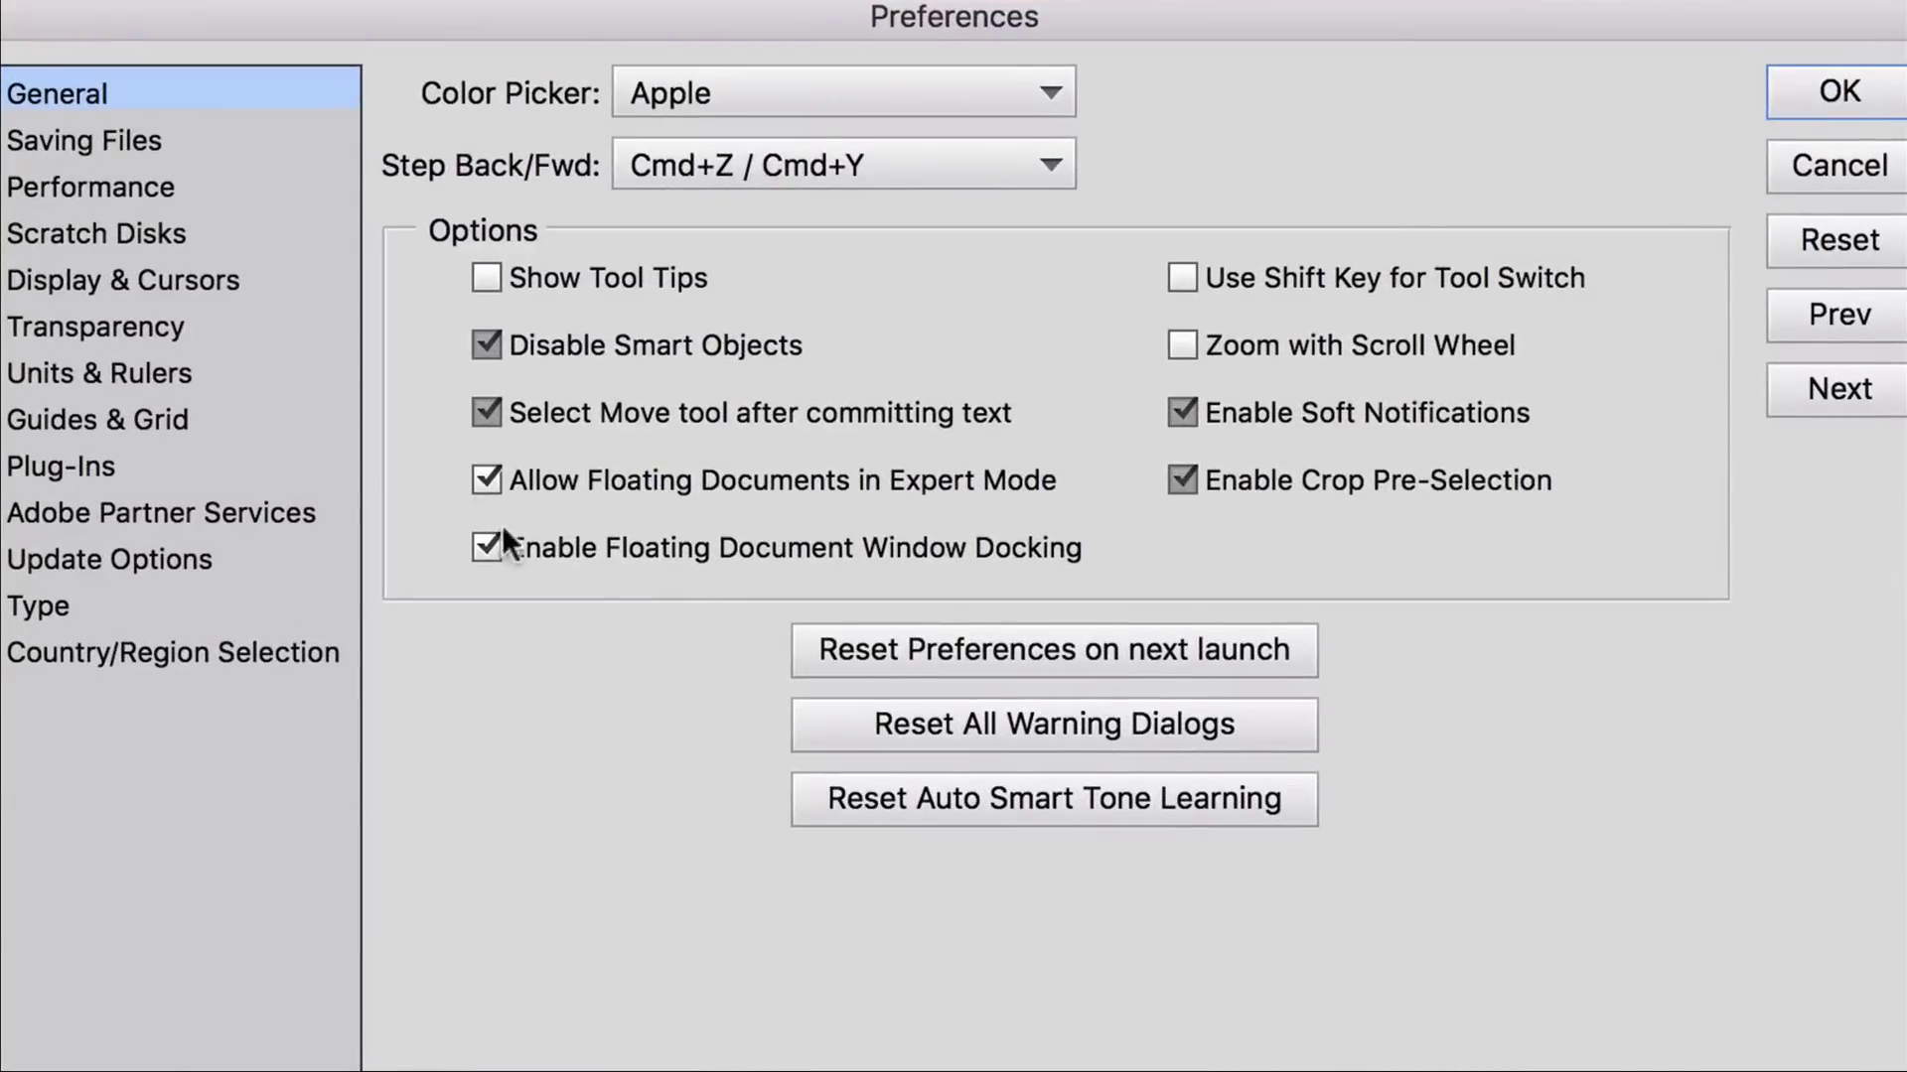
click(1836, 87)
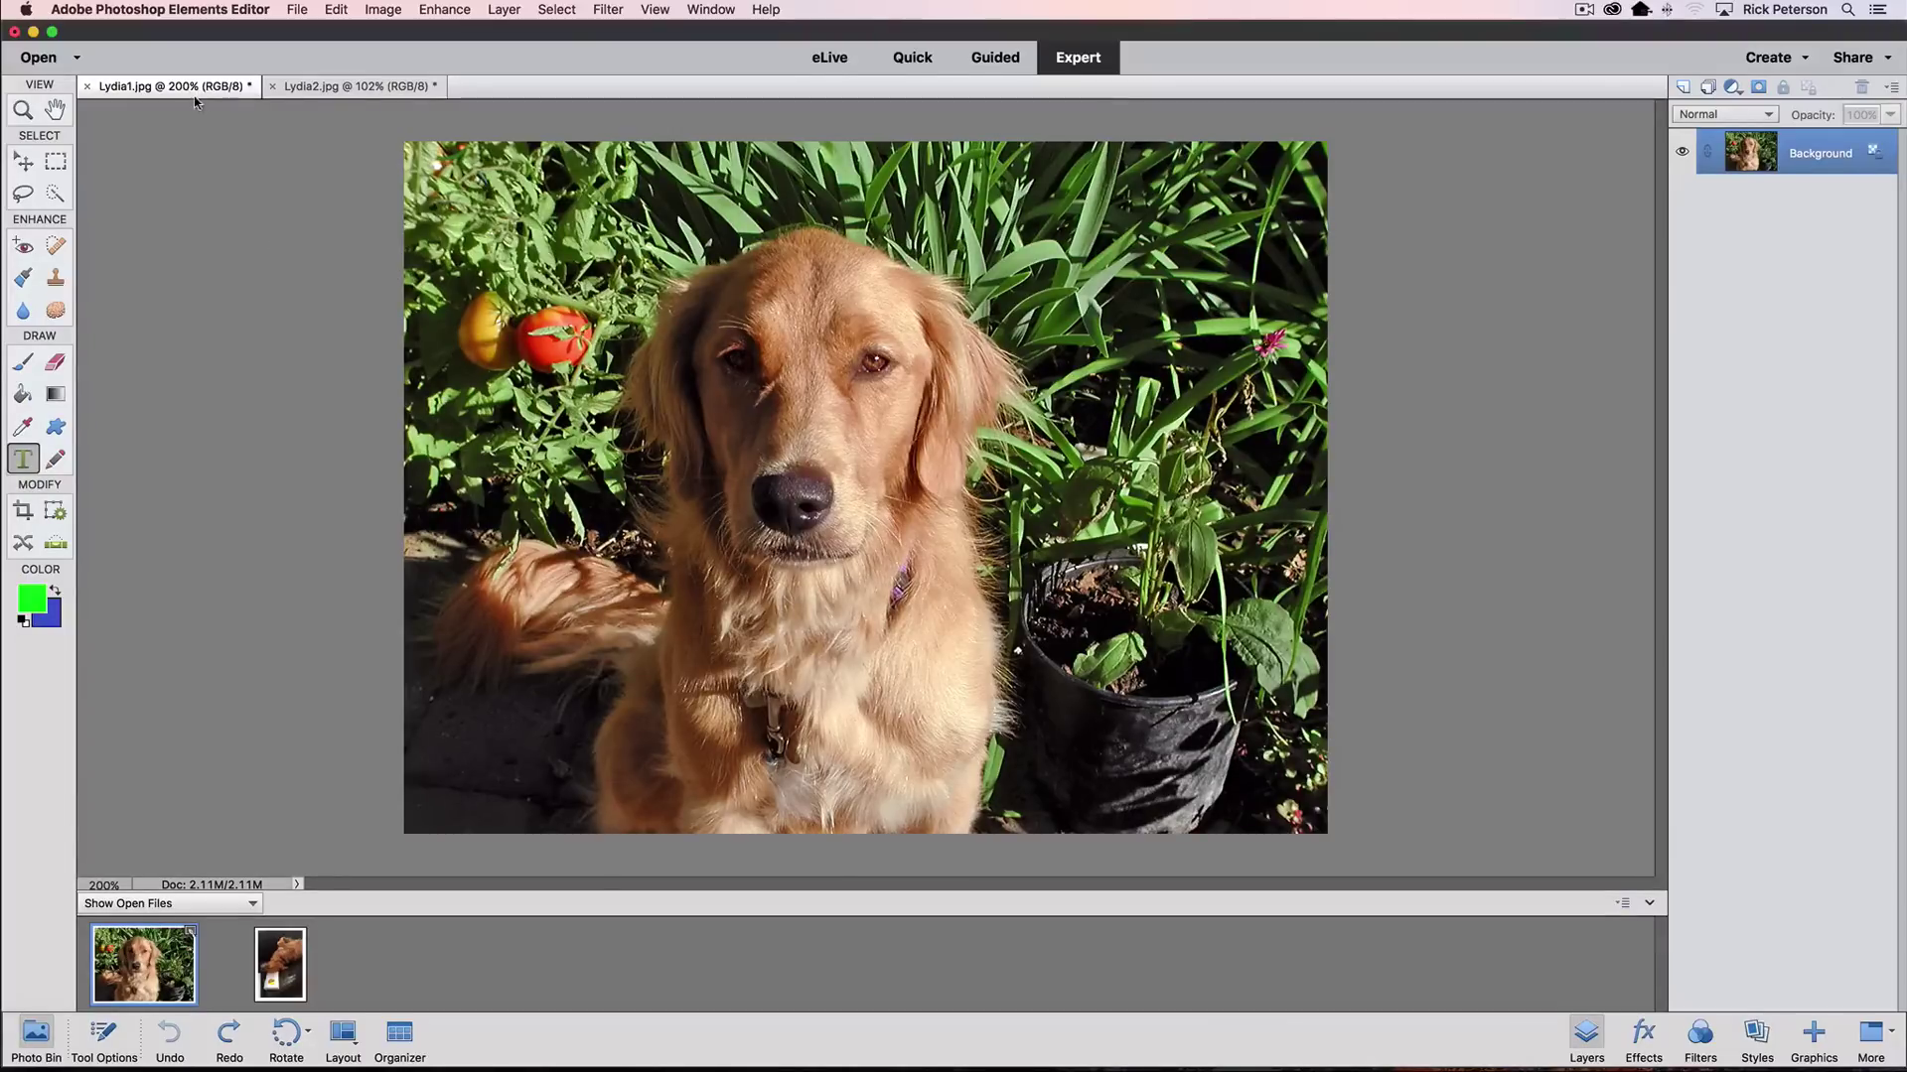
drag(191, 85, 961, 178)
click(217, 240)
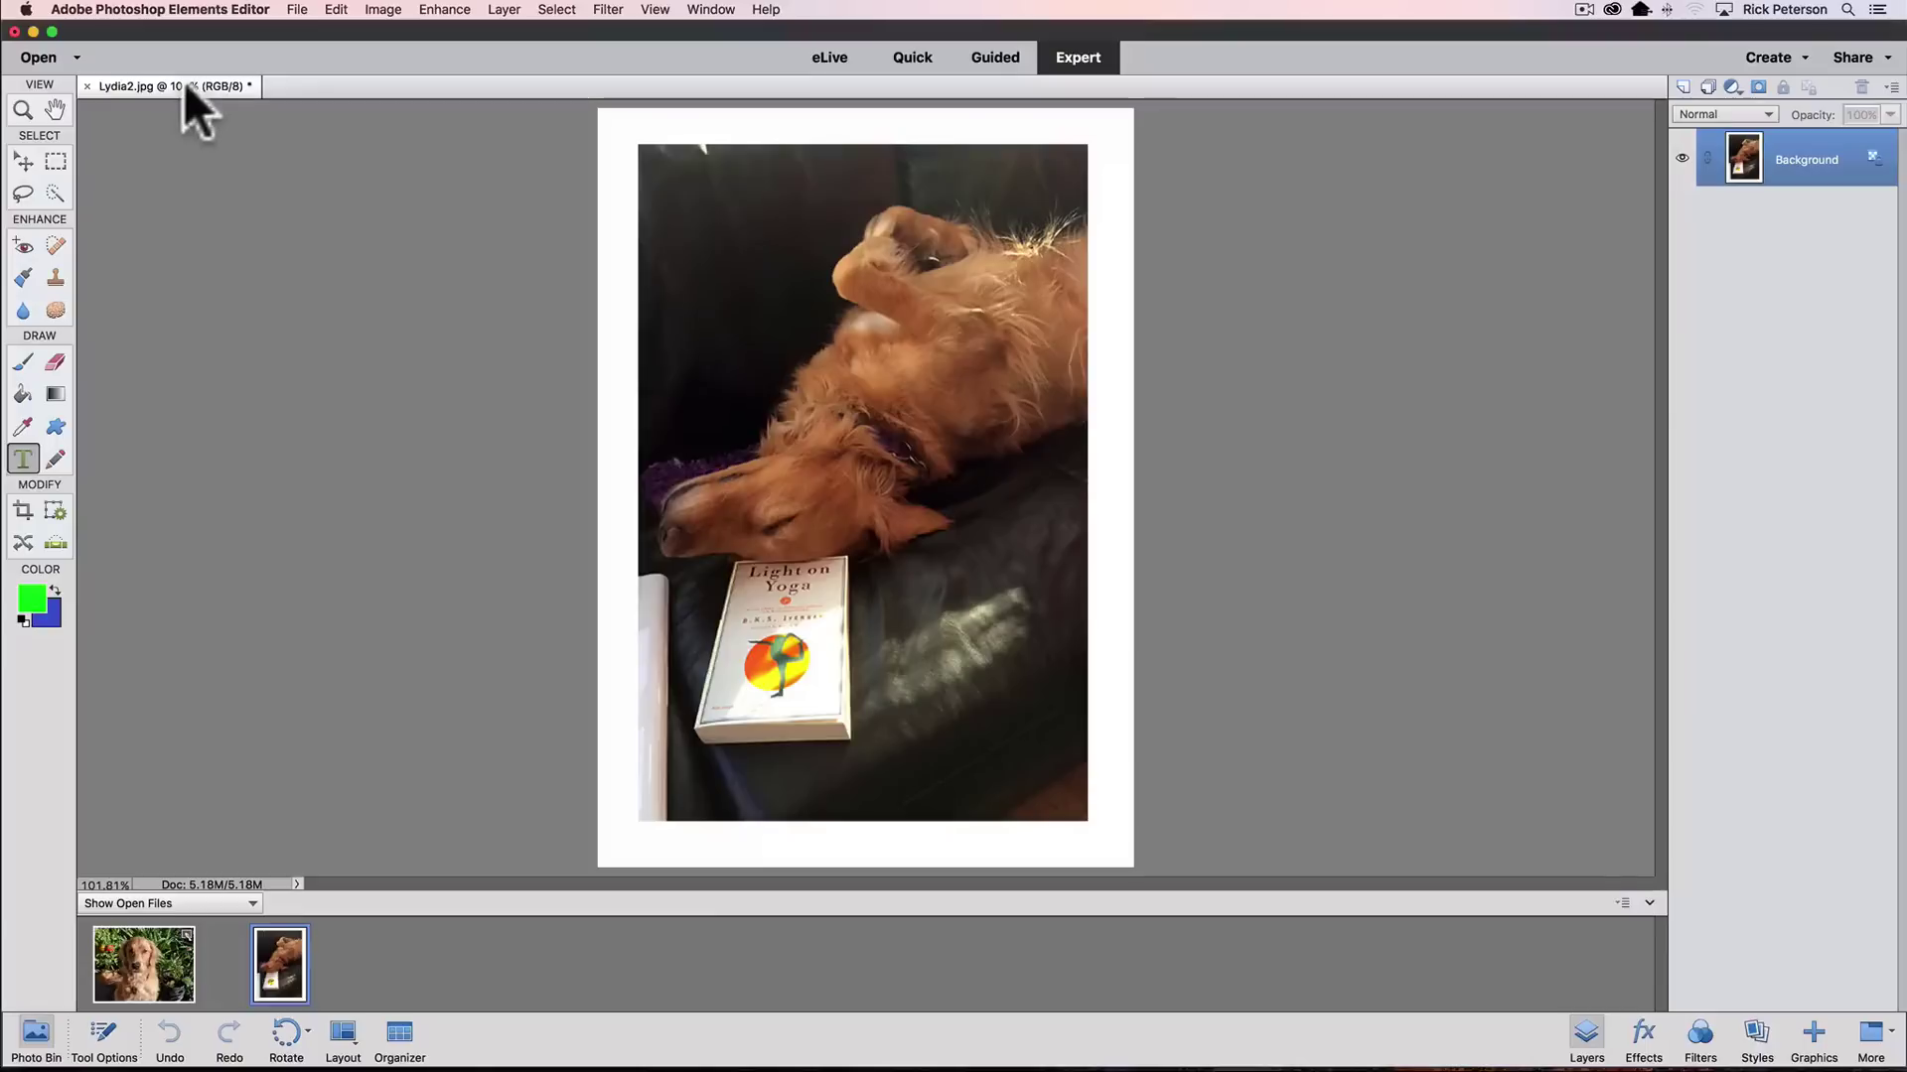
drag(183, 82, 930, 132)
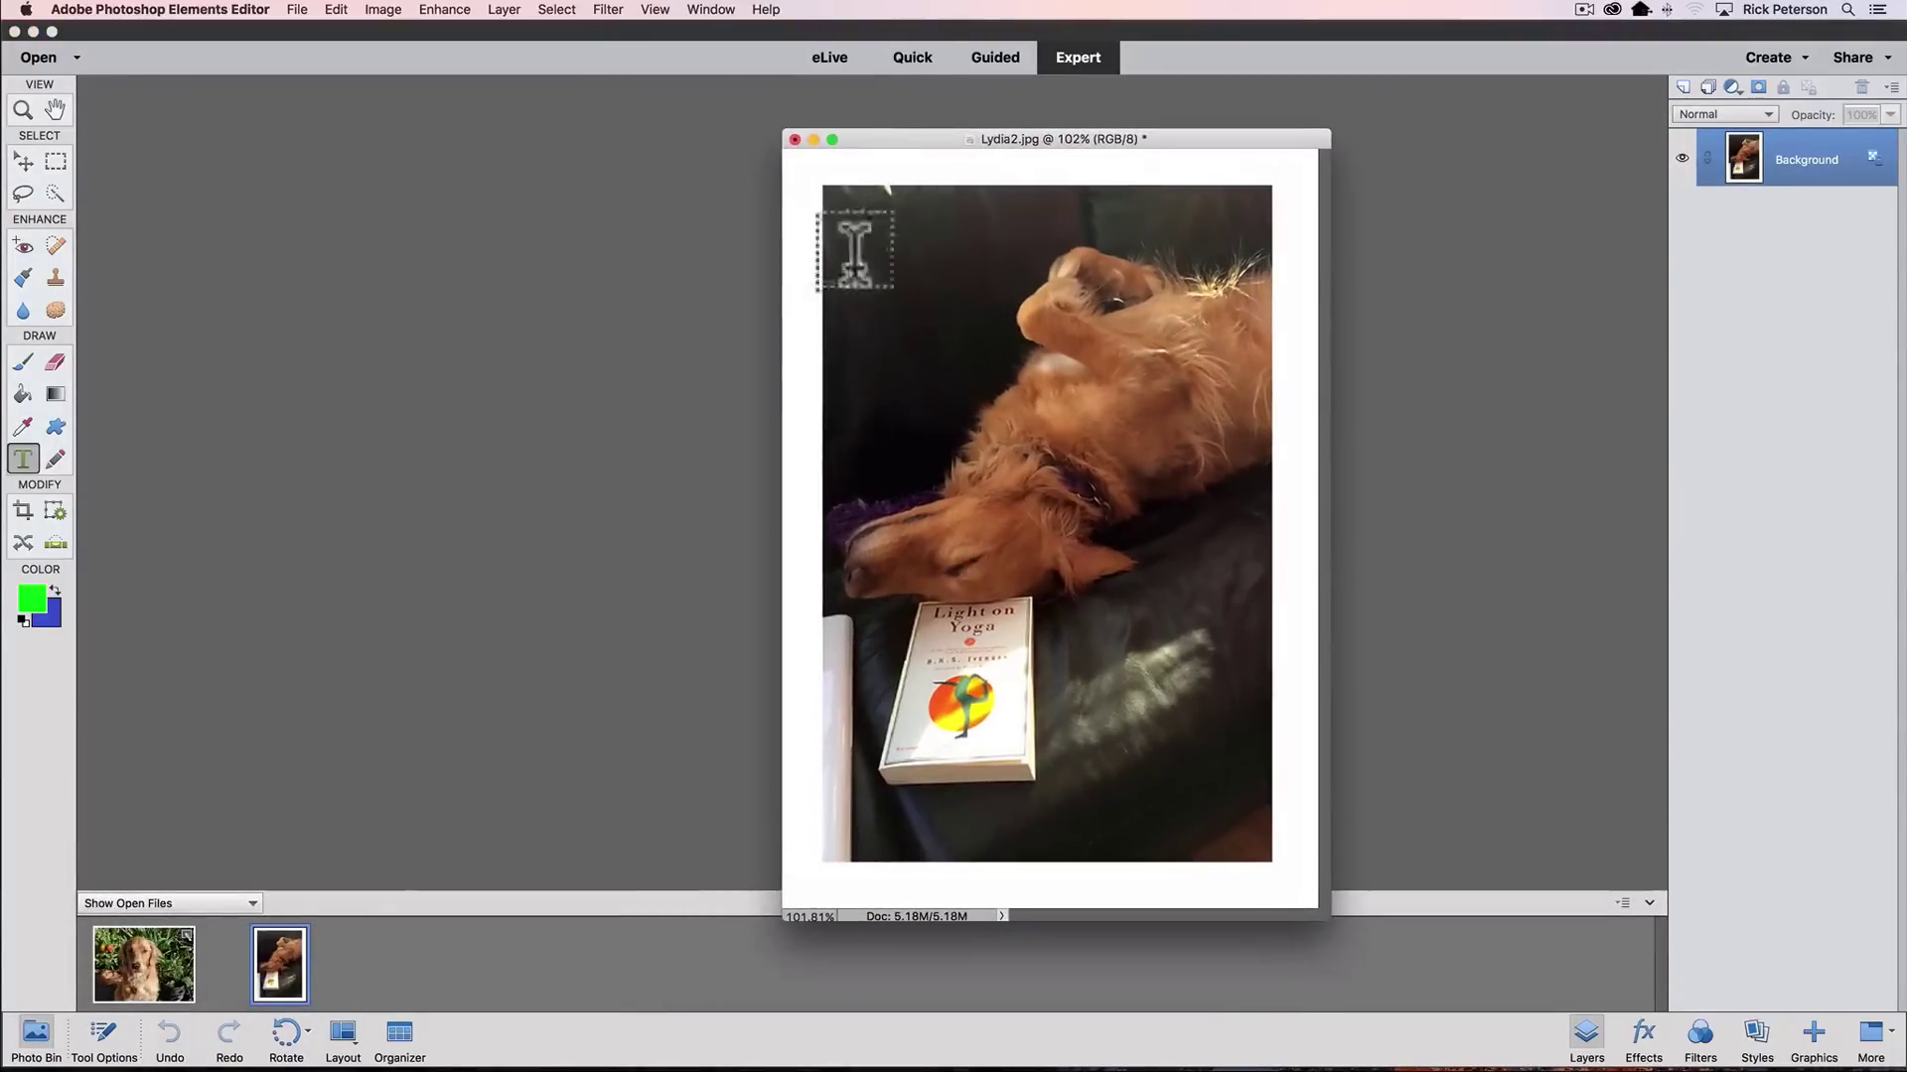
- Rearrange the floating windows and dock Lydia2.jpg, then Lydia1.jpg, back as tabs
click(164, 983)
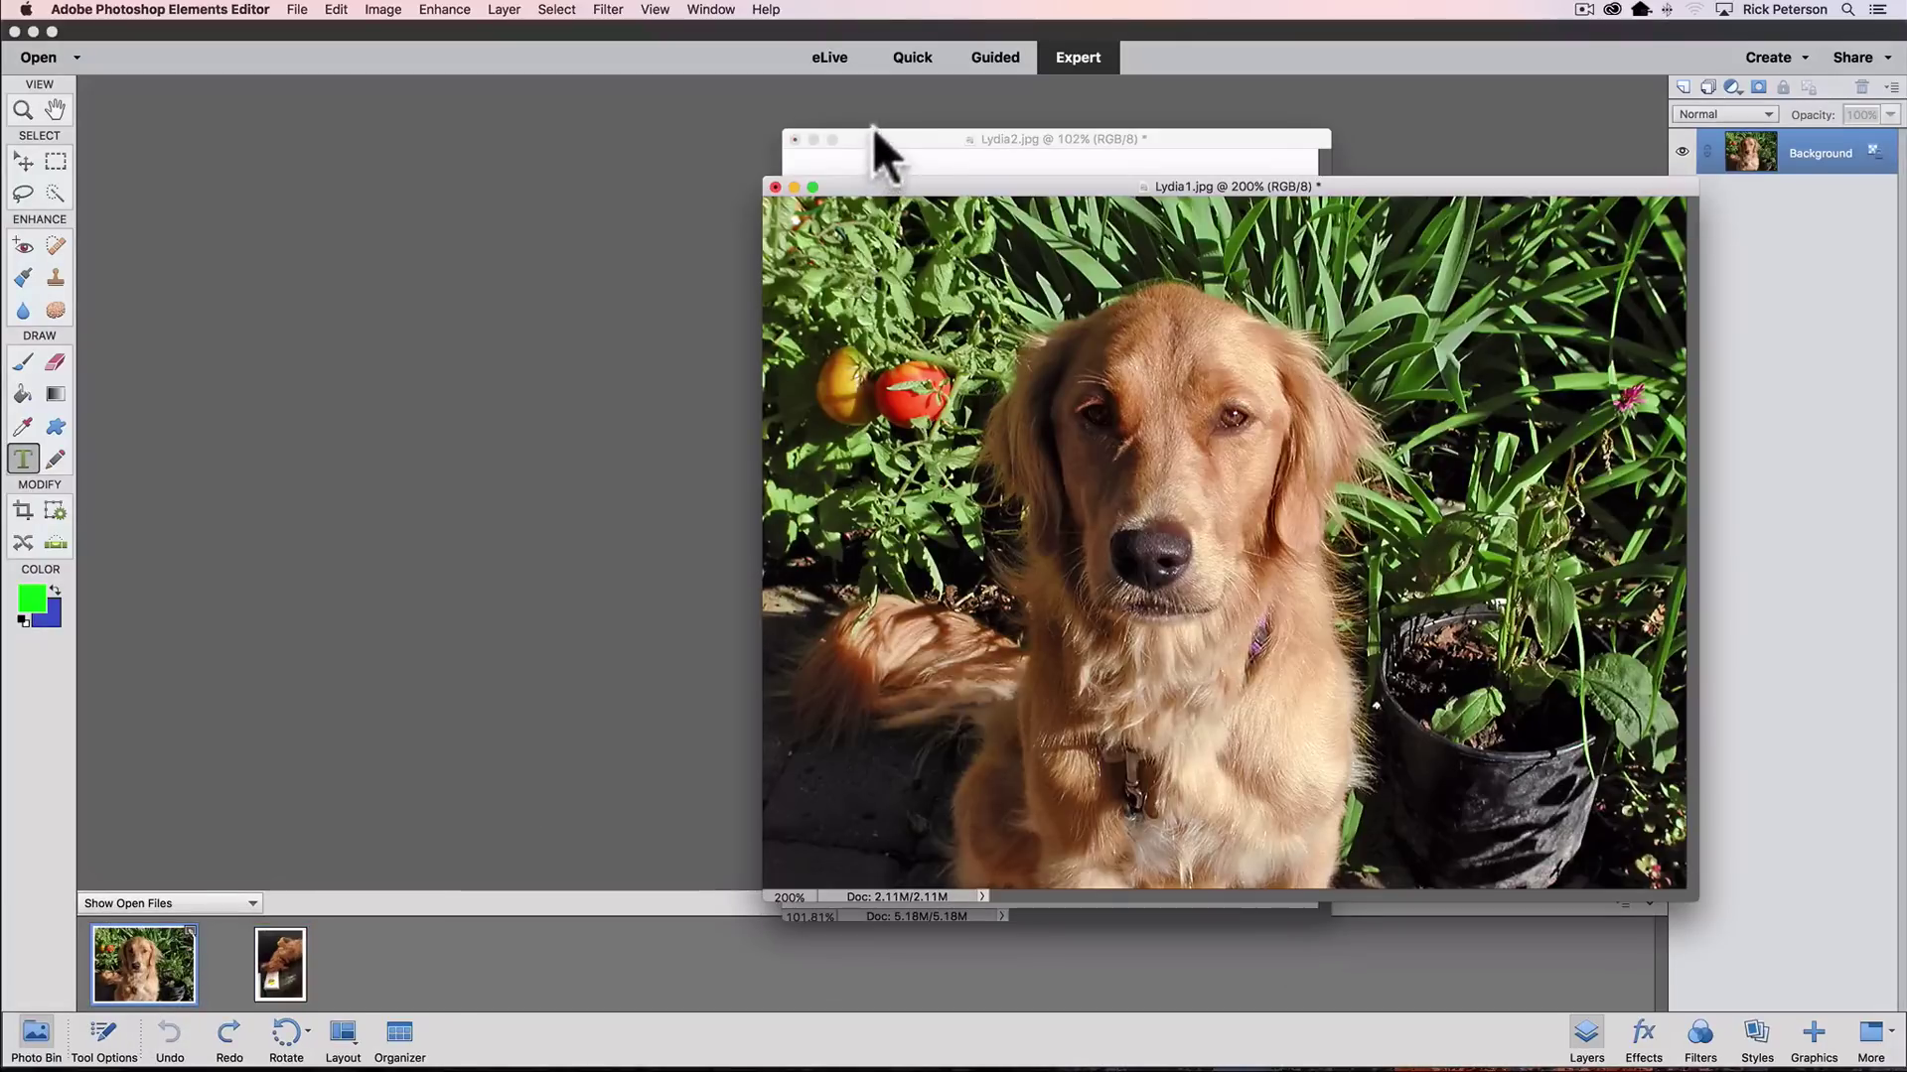
drag(874, 145, 211, 109)
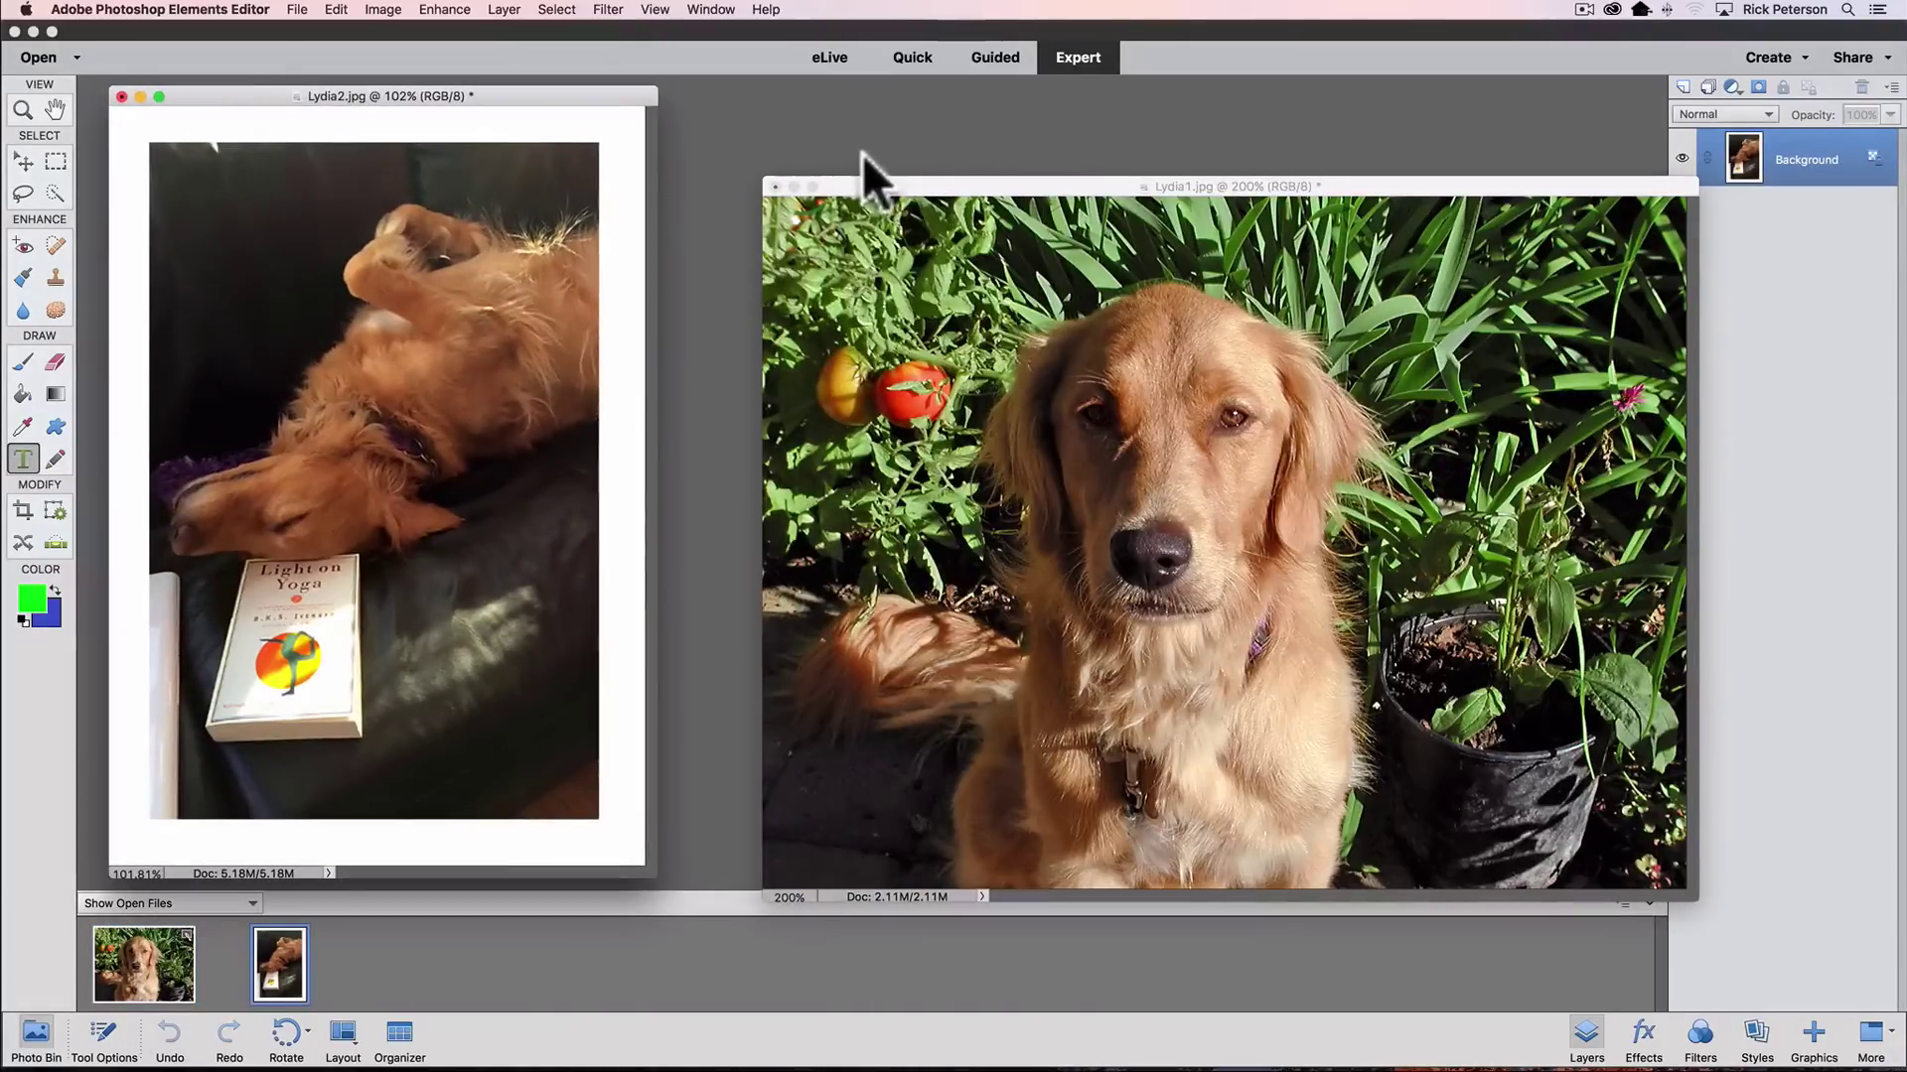
drag(883, 185, 799, 99)
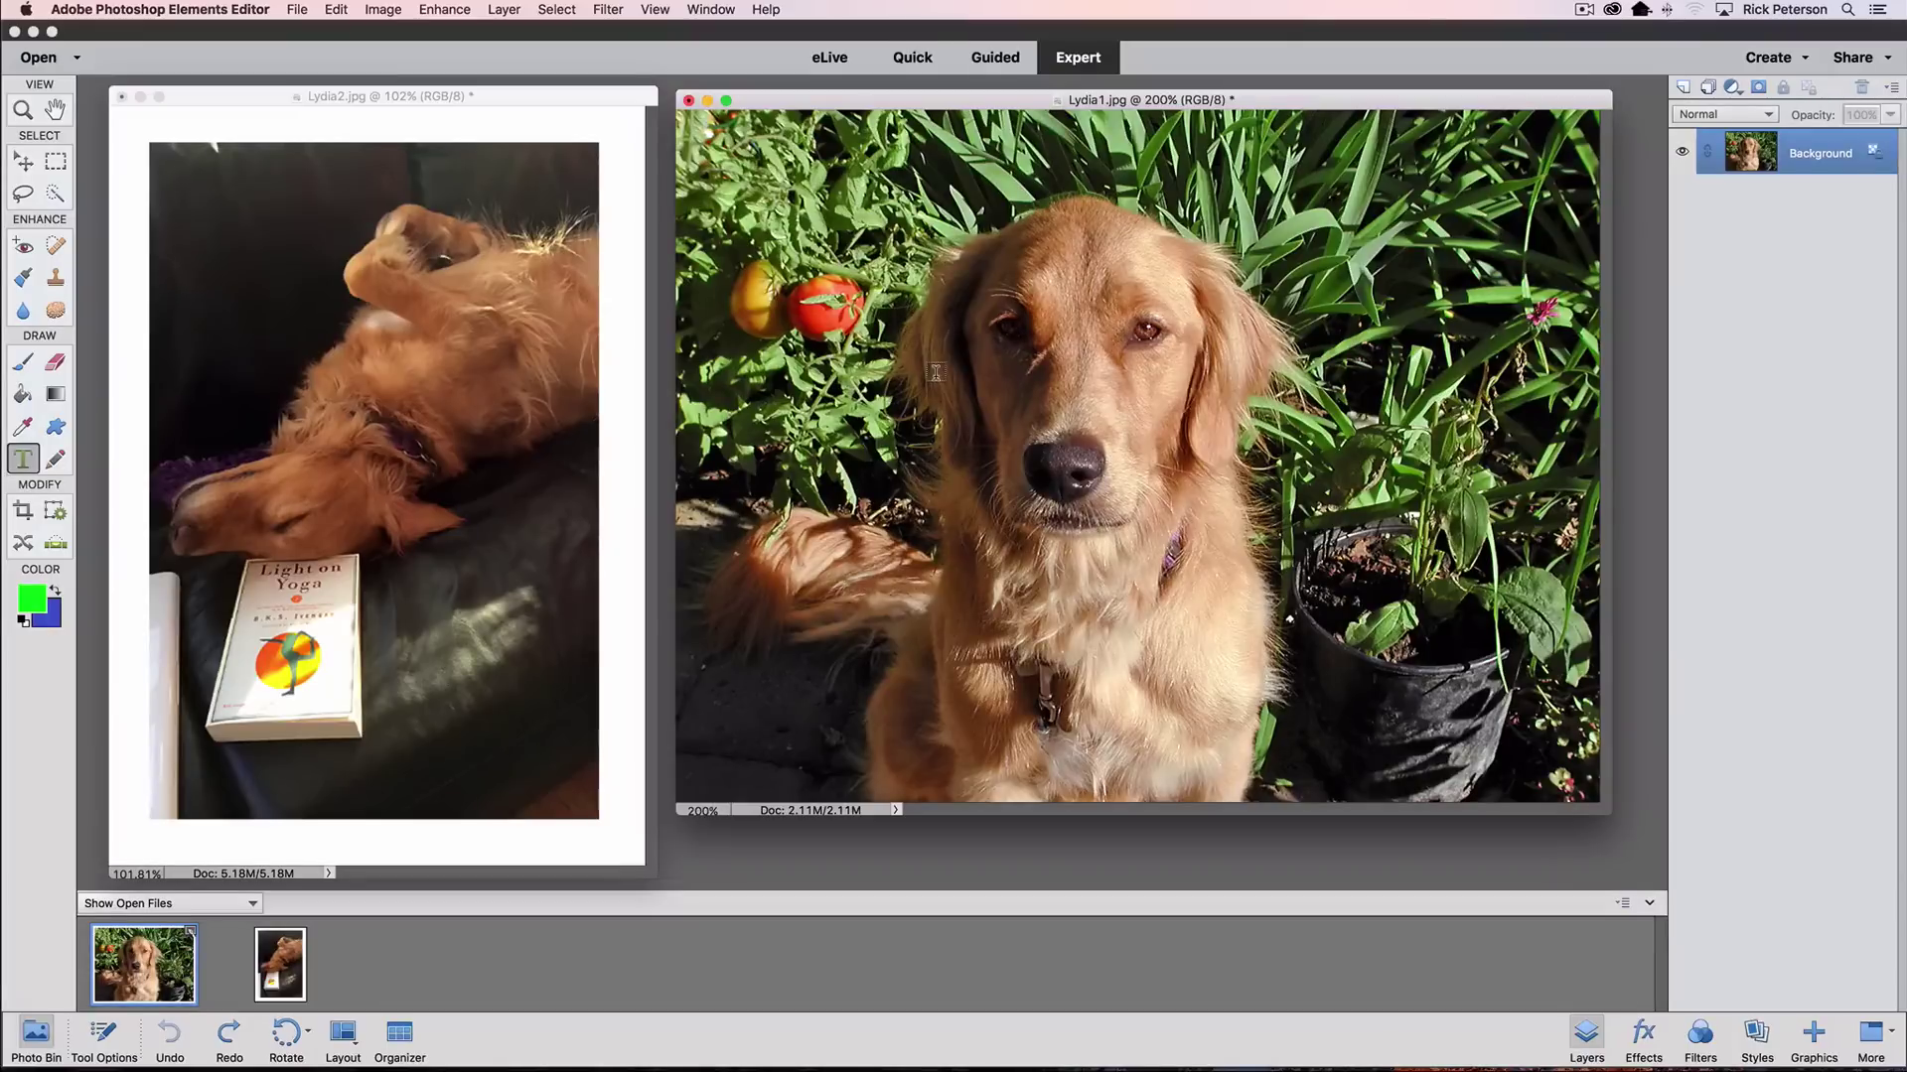
drag(554, 95, 557, 76)
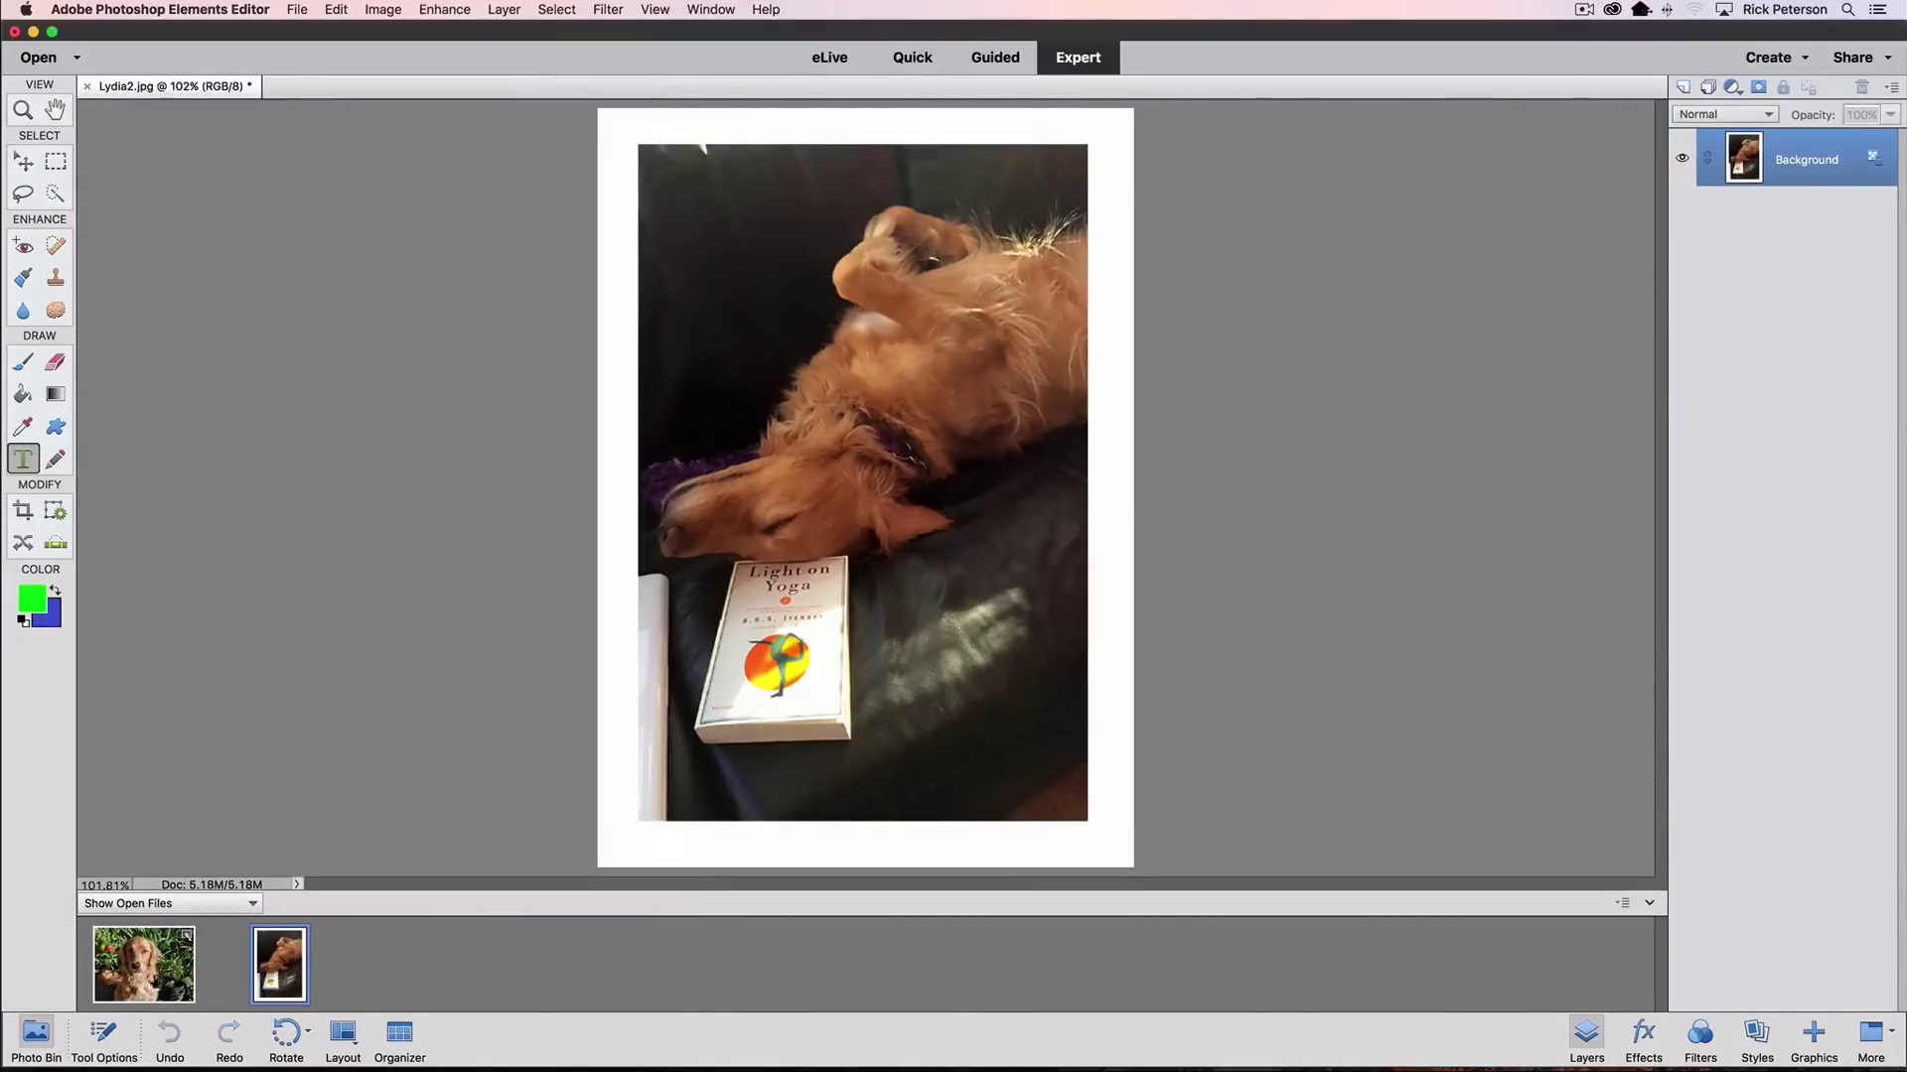
click(154, 981)
drag(875, 108, 429, 173)
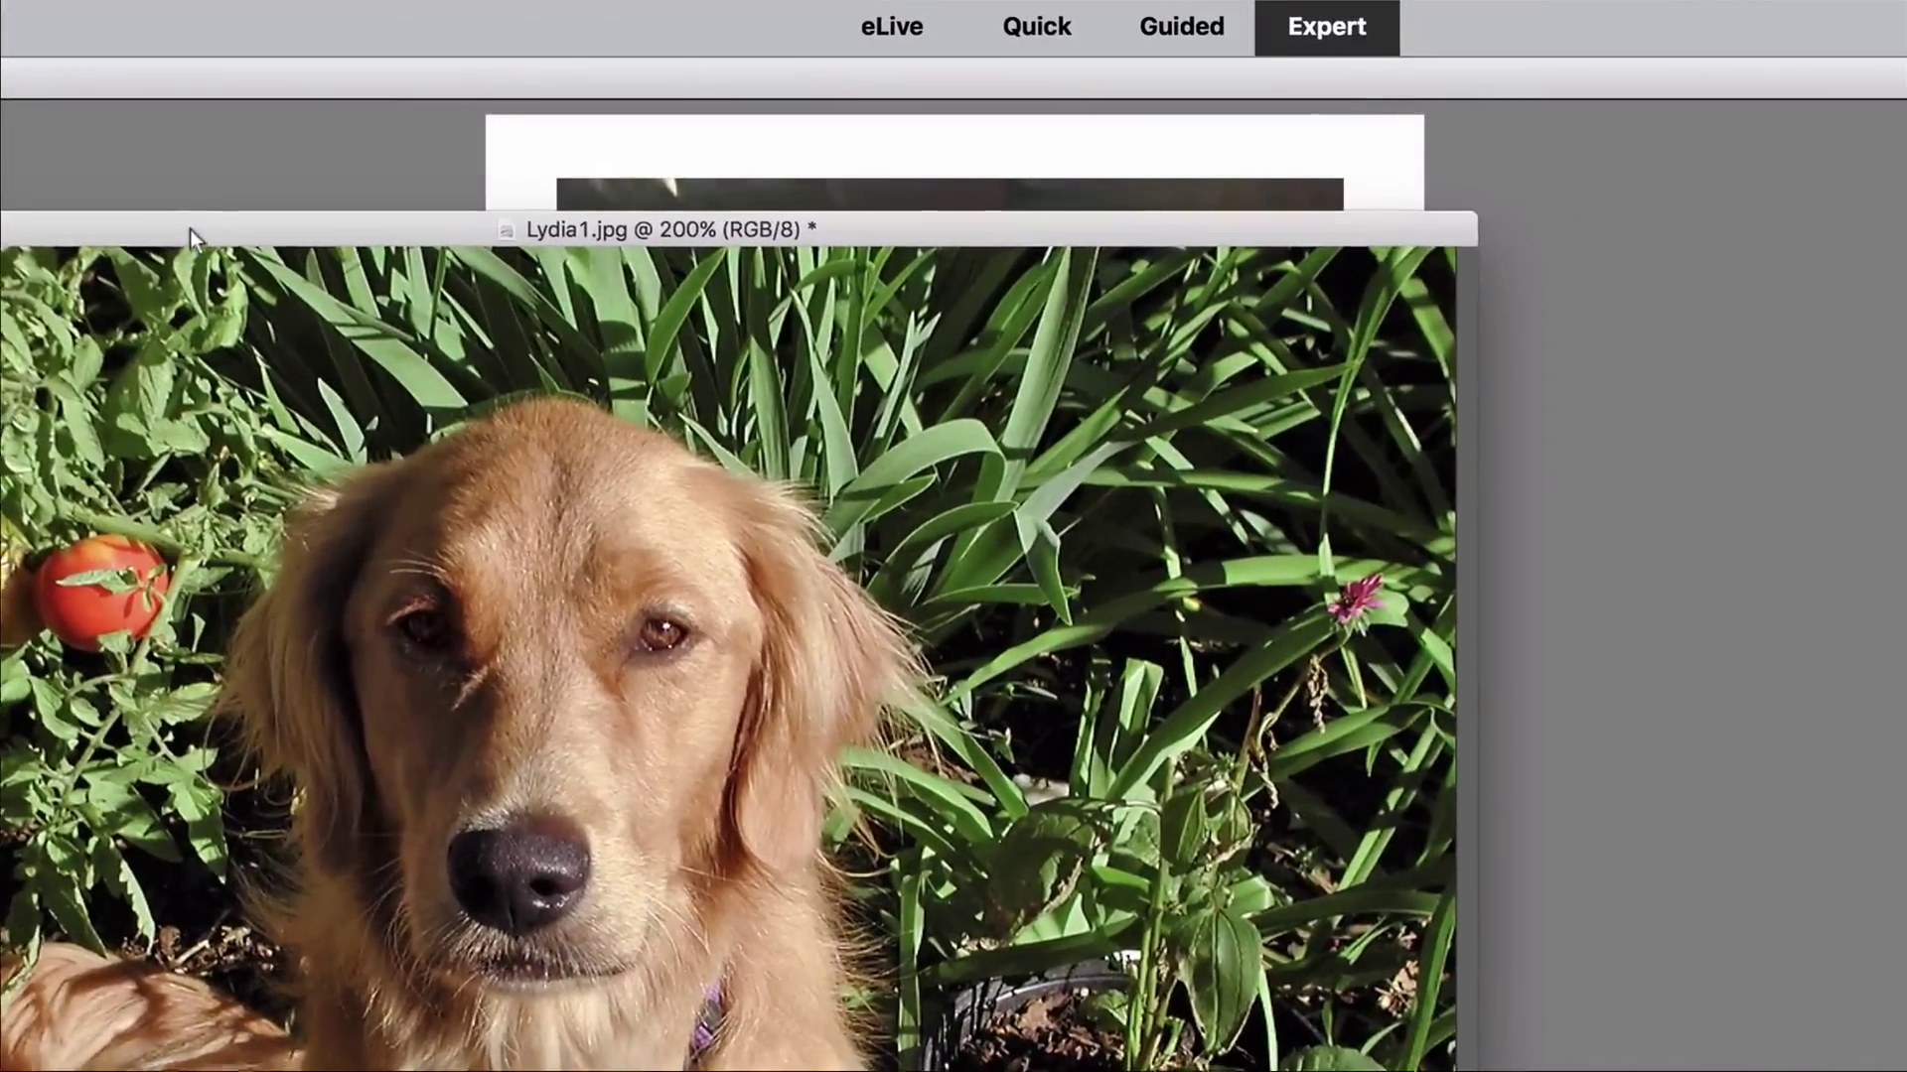
drag(191, 229, 179, 104)
drag(179, 104, 179, 93)
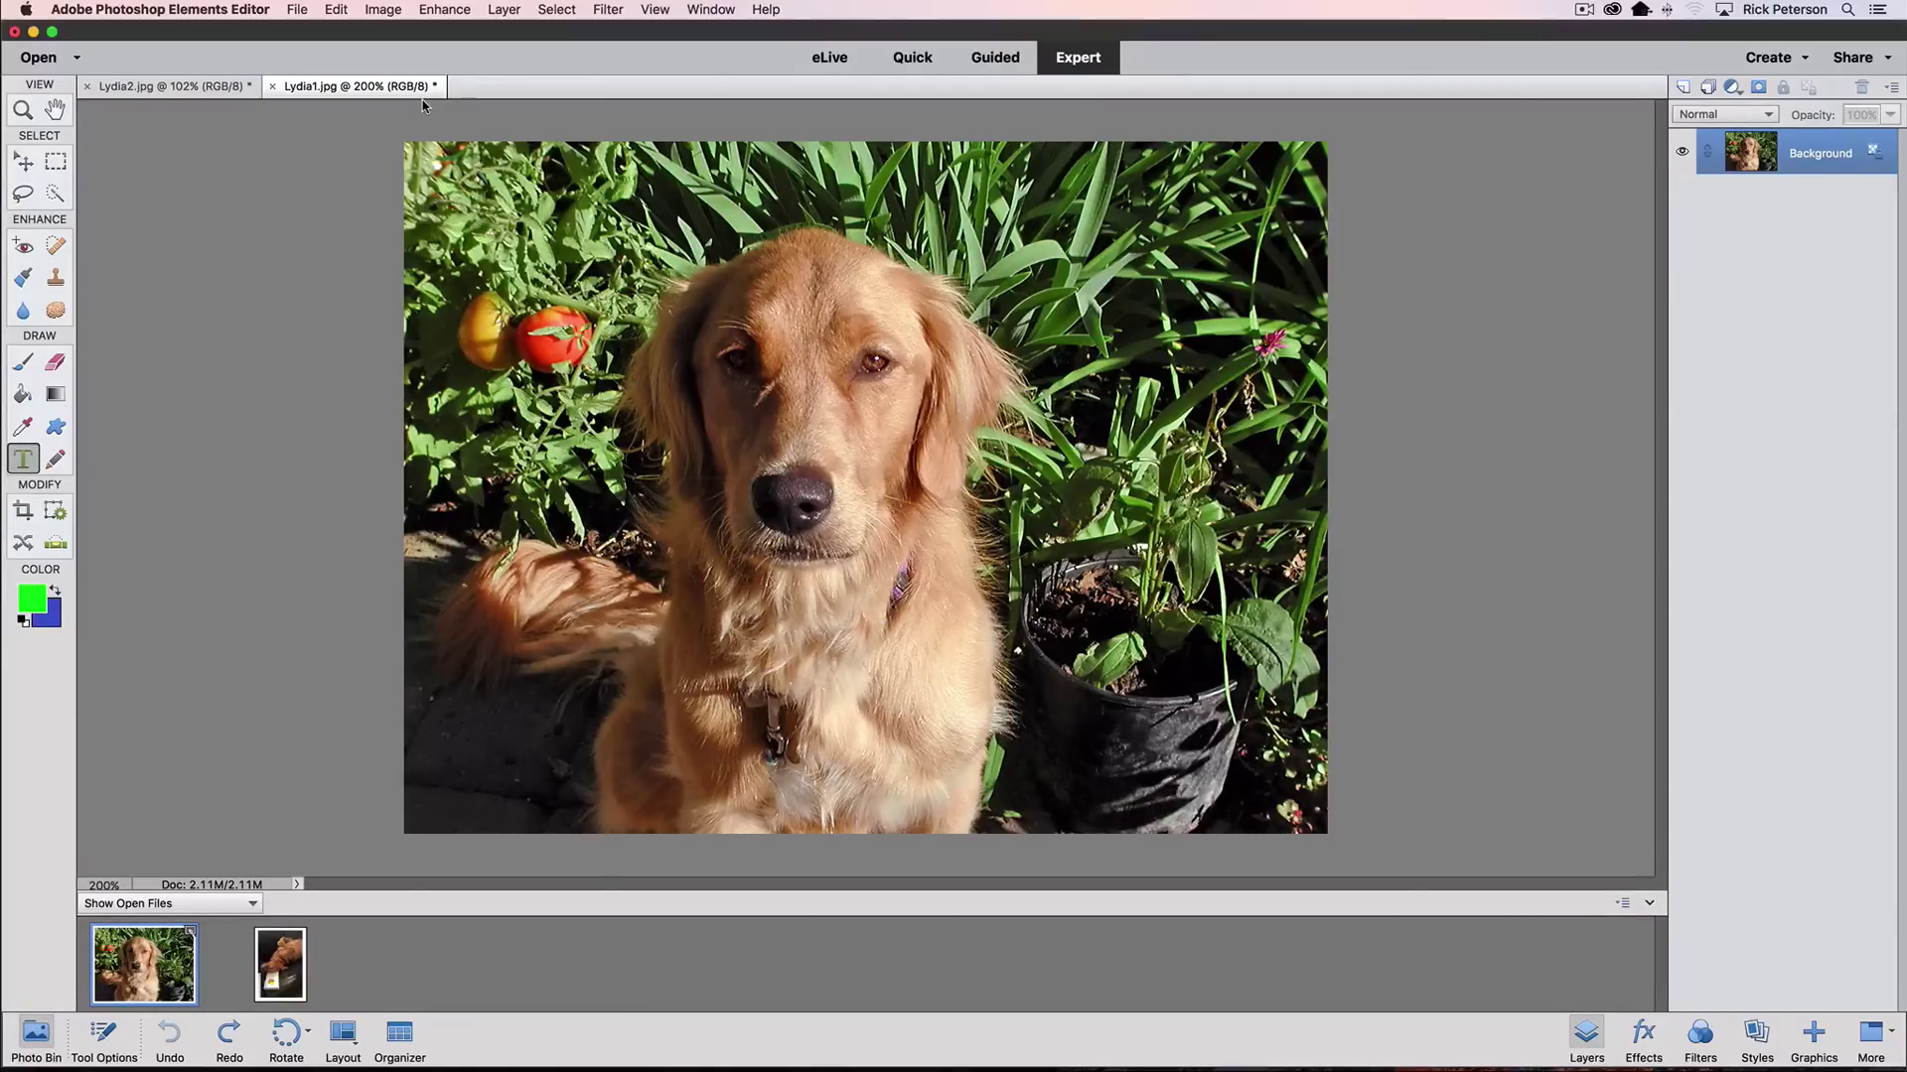
- Turn off Enable Floating Document Window Docking in the General preferences
key(shift+super+k)
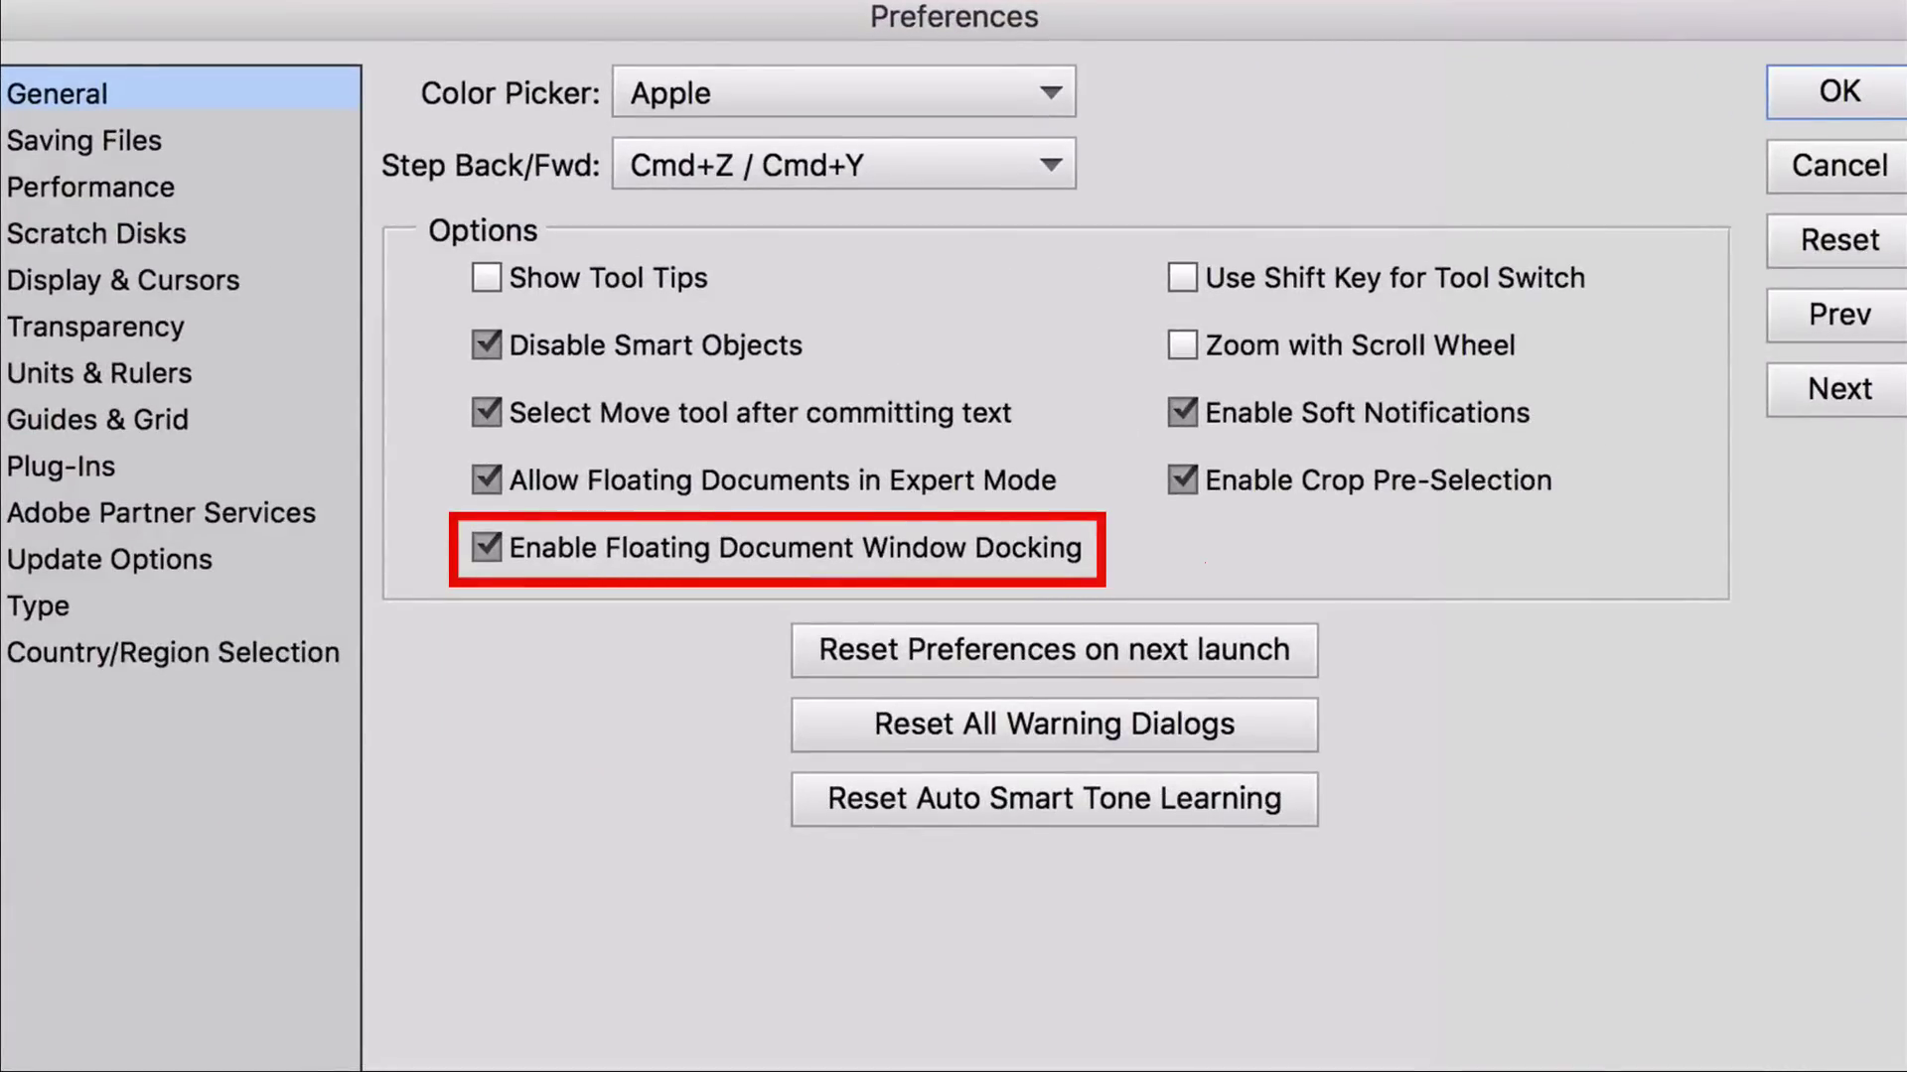
click(485, 547)
key(Return)
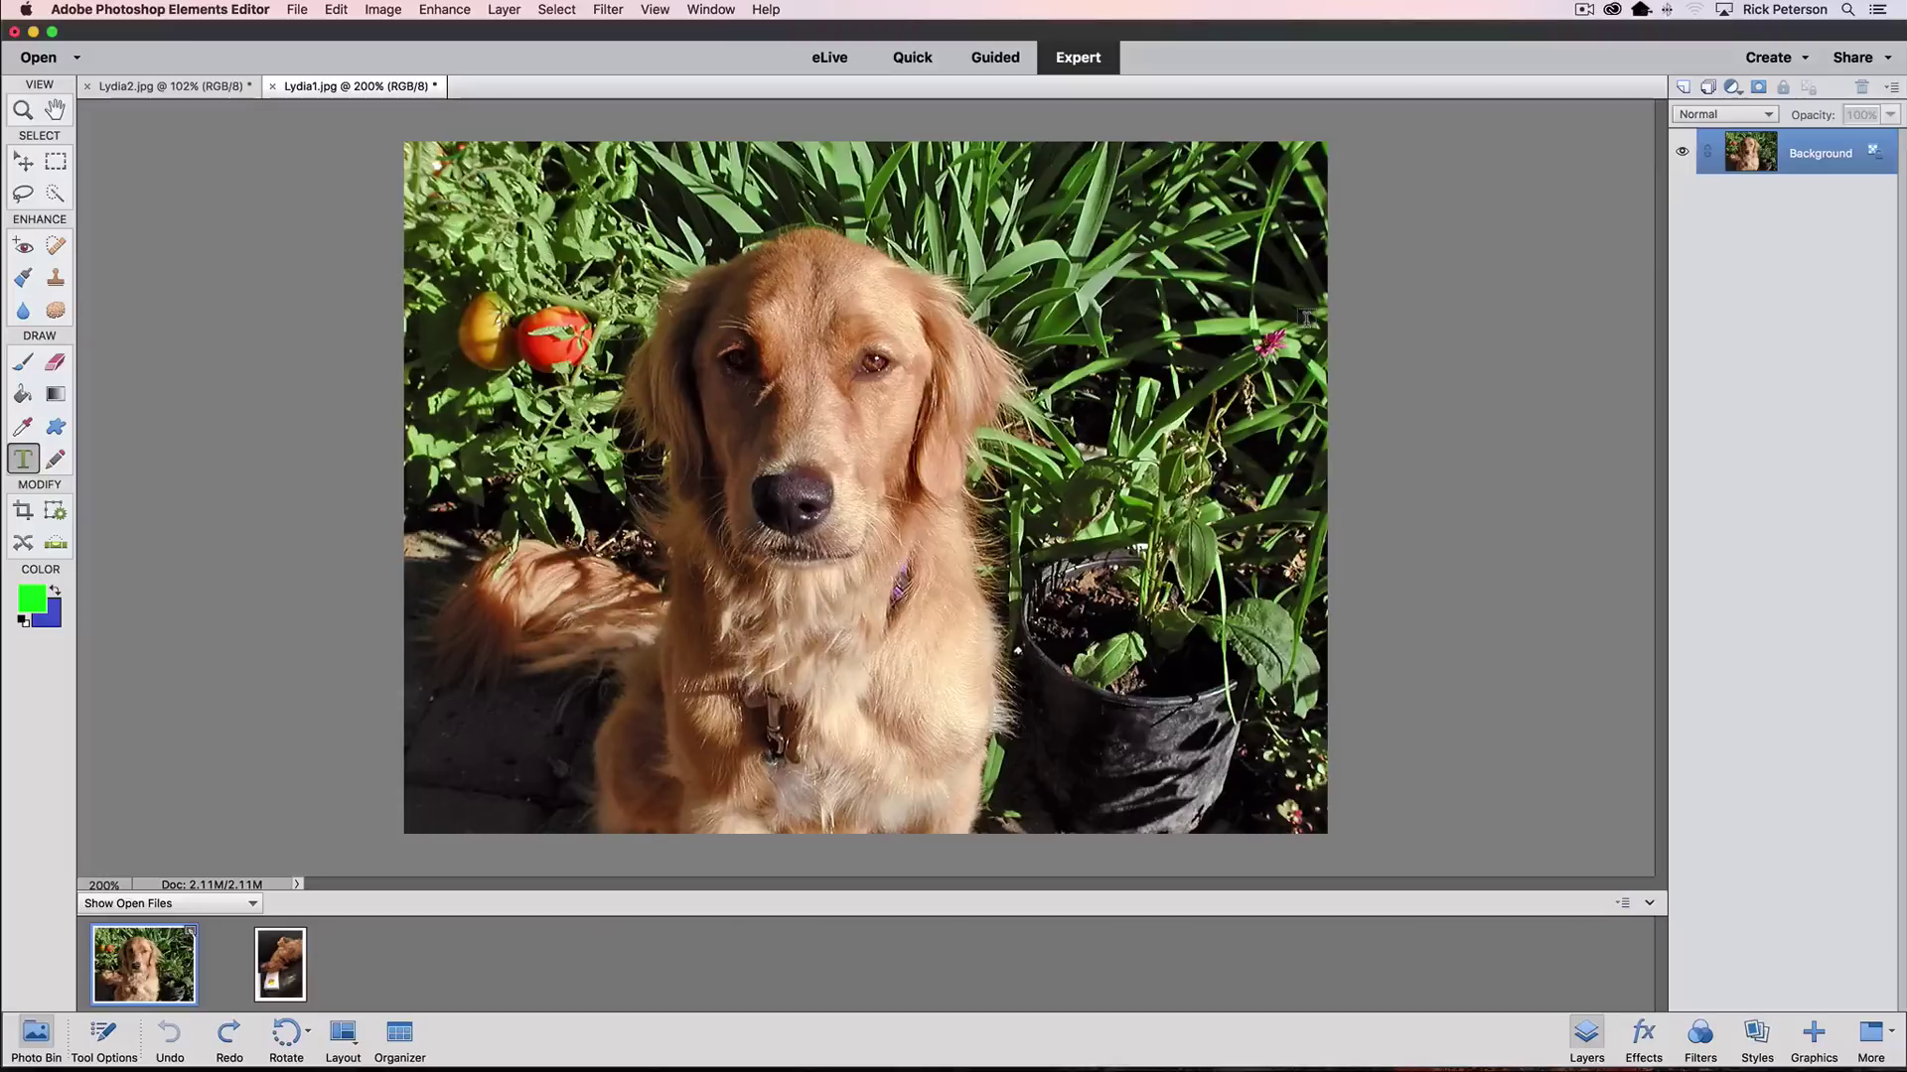
- Float Lydia1.jpg and Lydia2.jpg out and position their windows side by side
drag(350, 87, 349, 220)
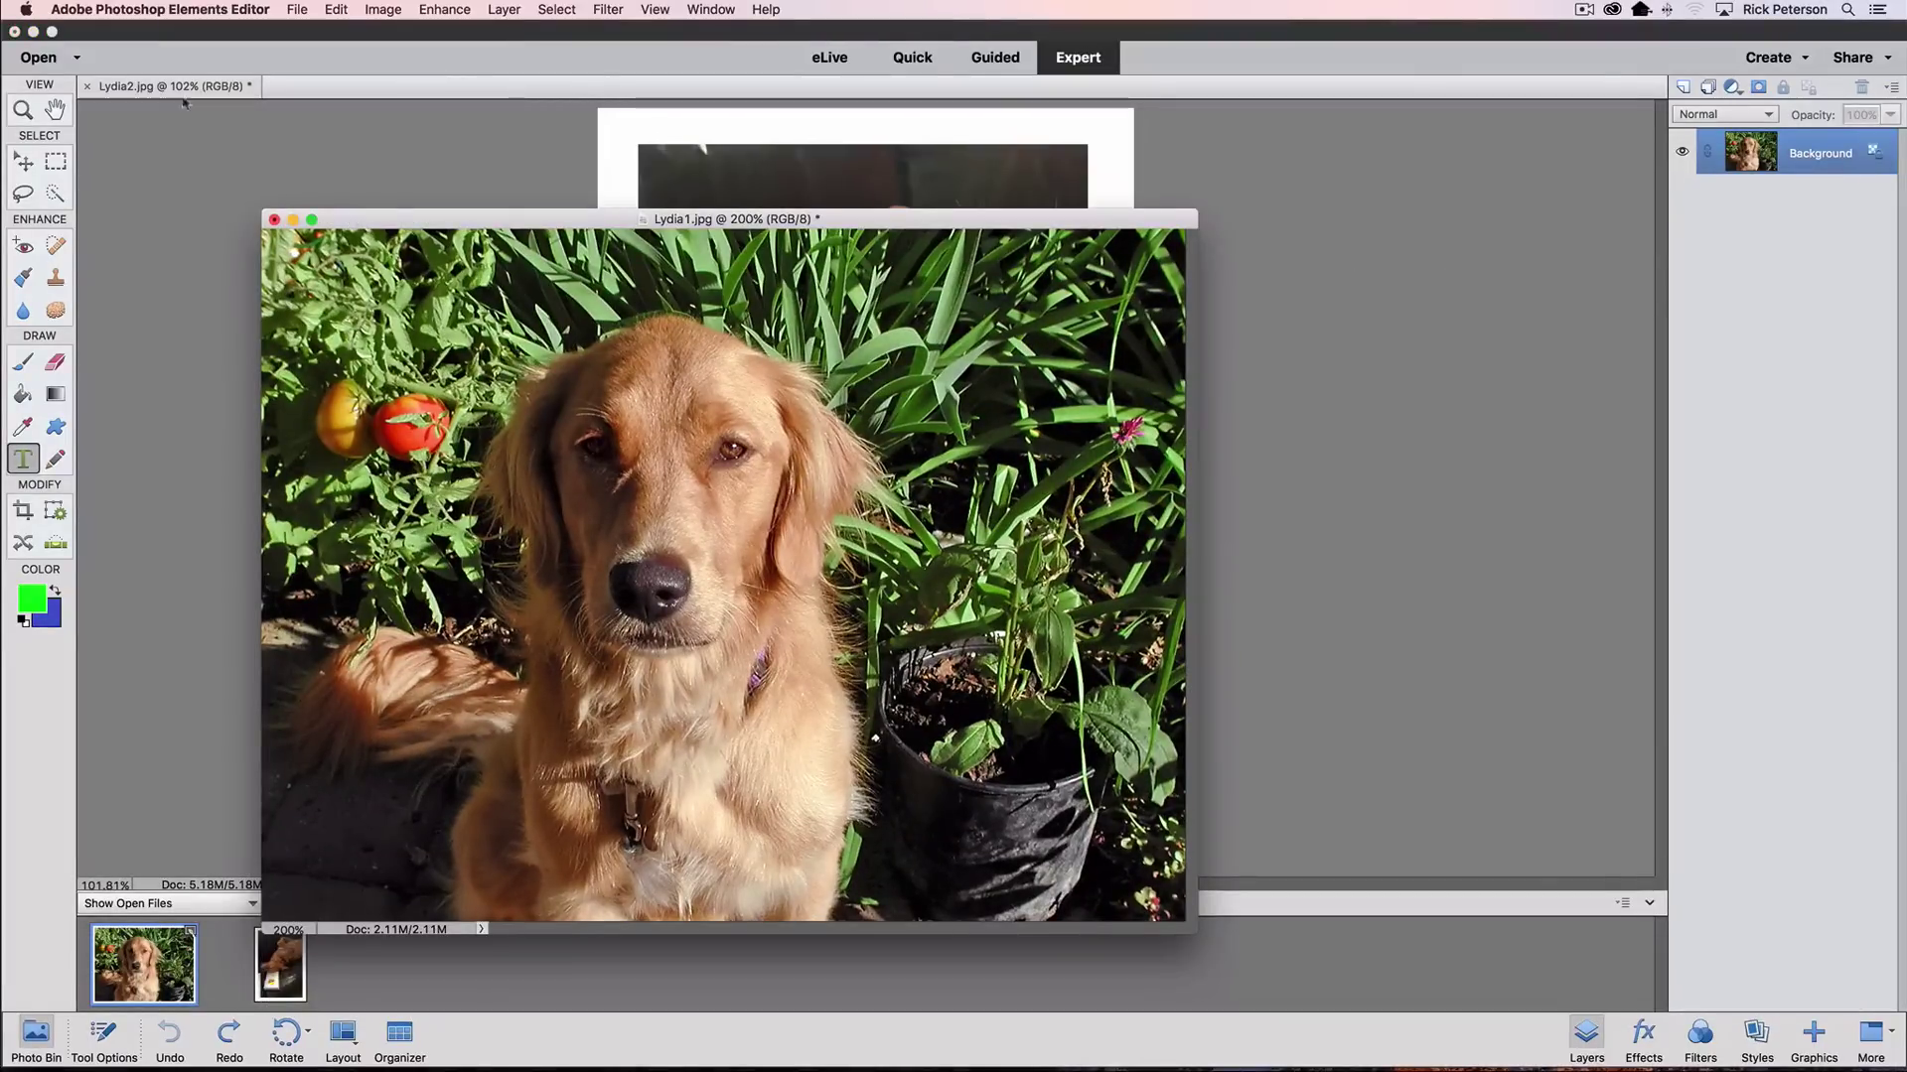
drag(182, 87, 181, 176)
drag(743, 228, 1195, 180)
drag(550, 189, 602, 170)
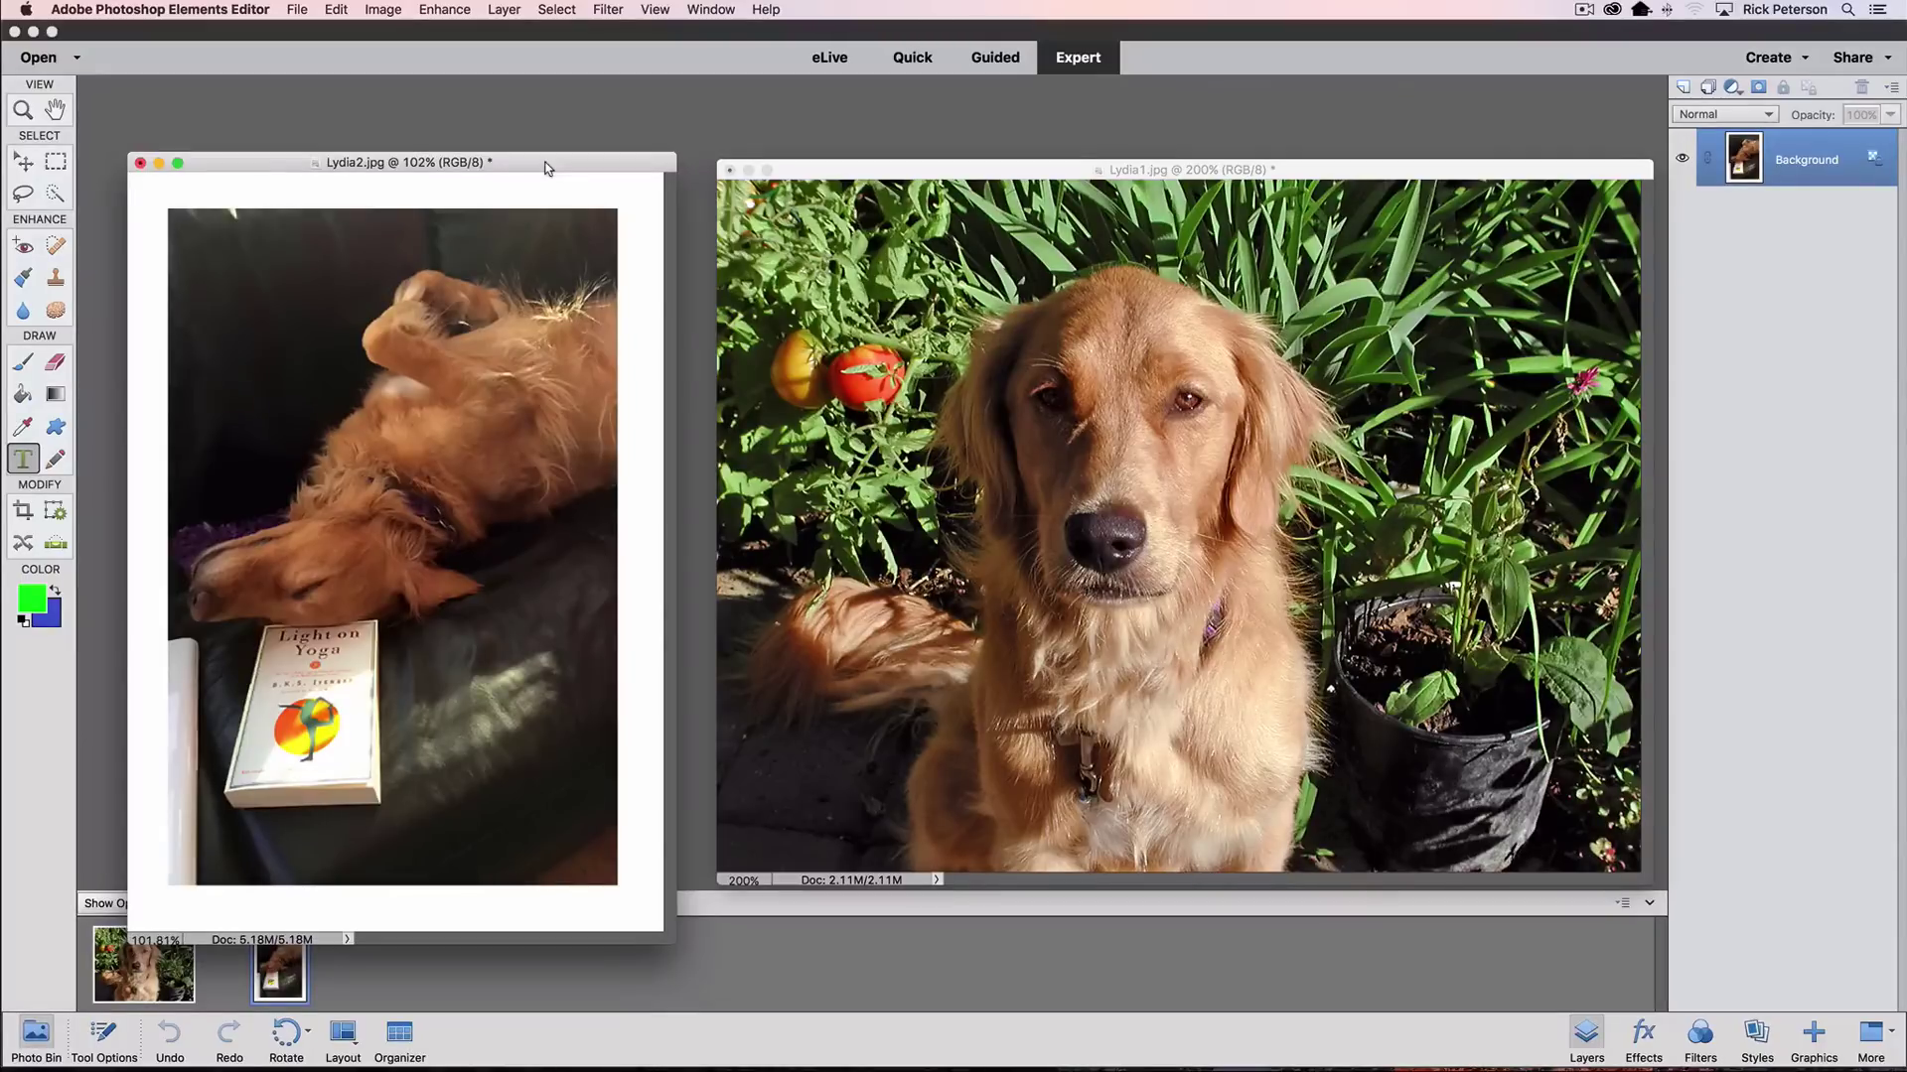
drag(544, 167, 534, 73)
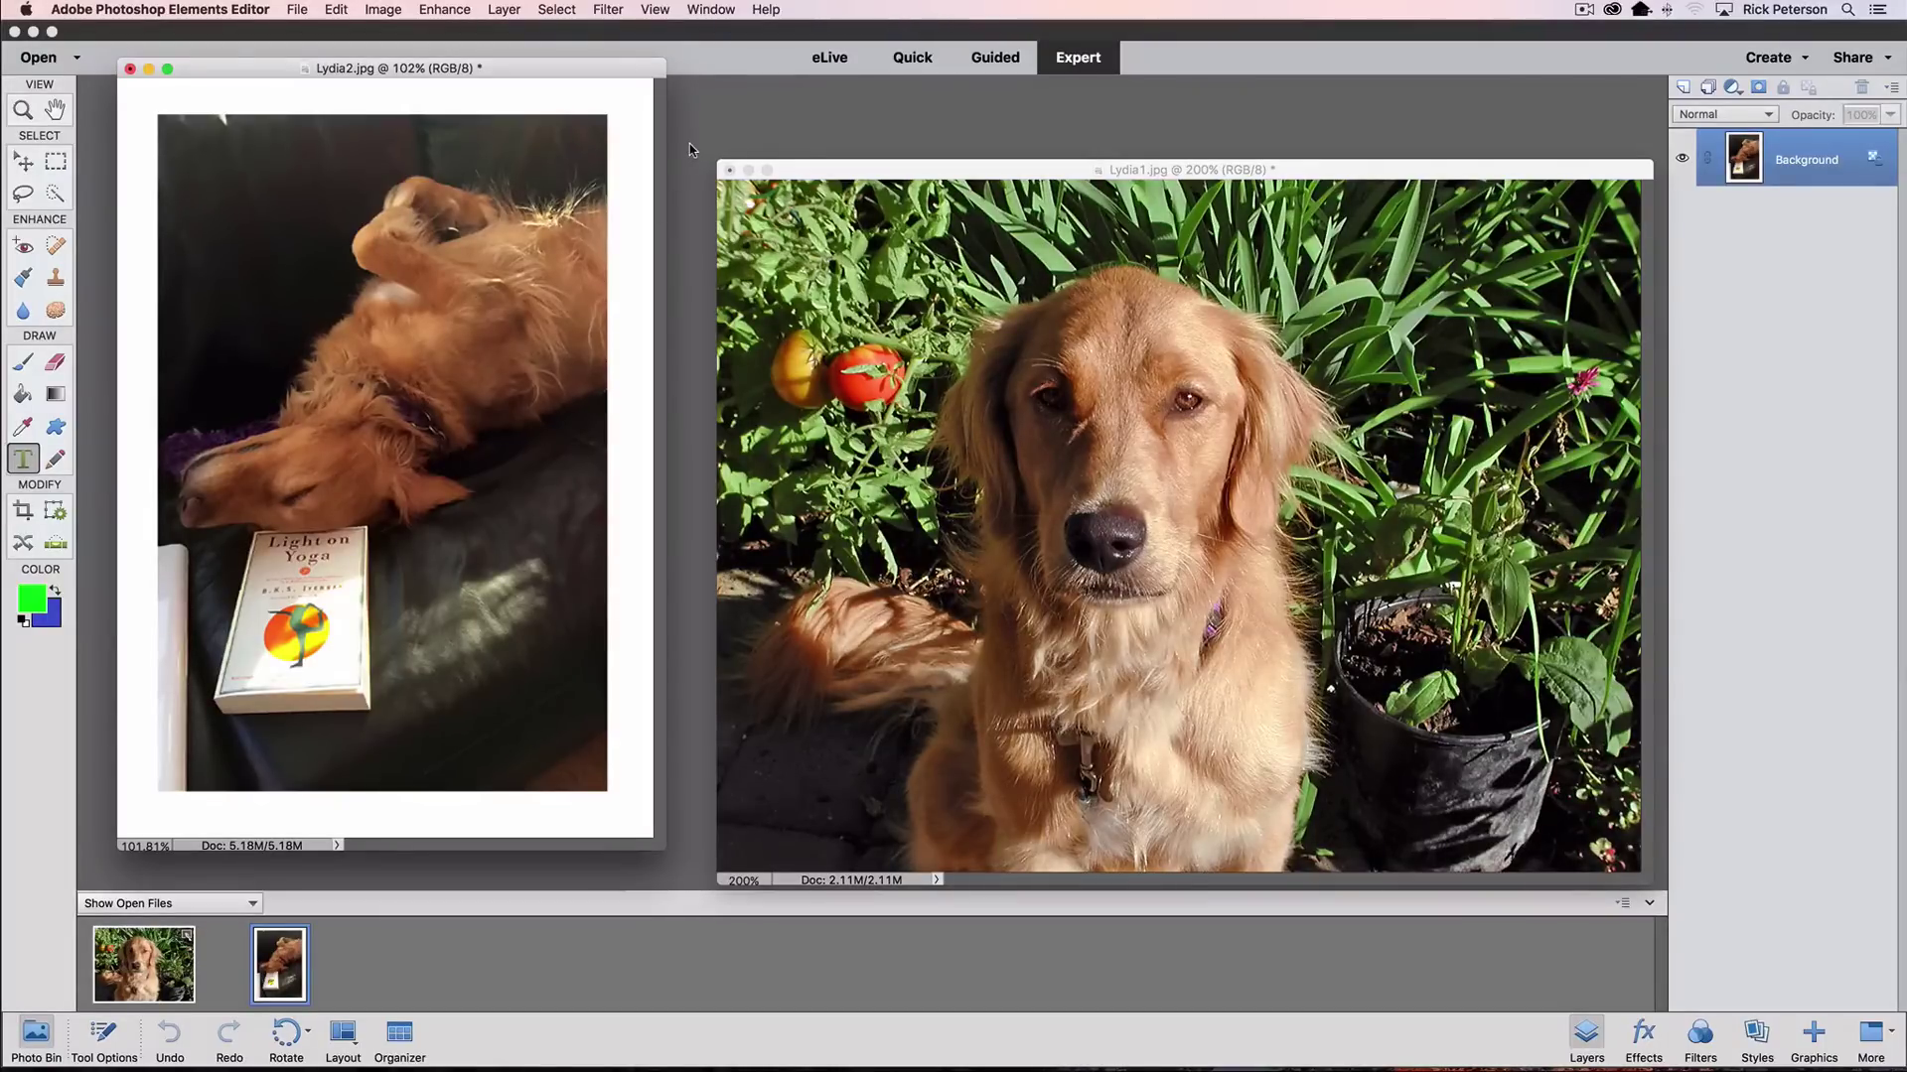
- Re-enable floating window docking and dock Lydia2.jpg, then Lydia1.jpg, back as tabs
key(super+k)
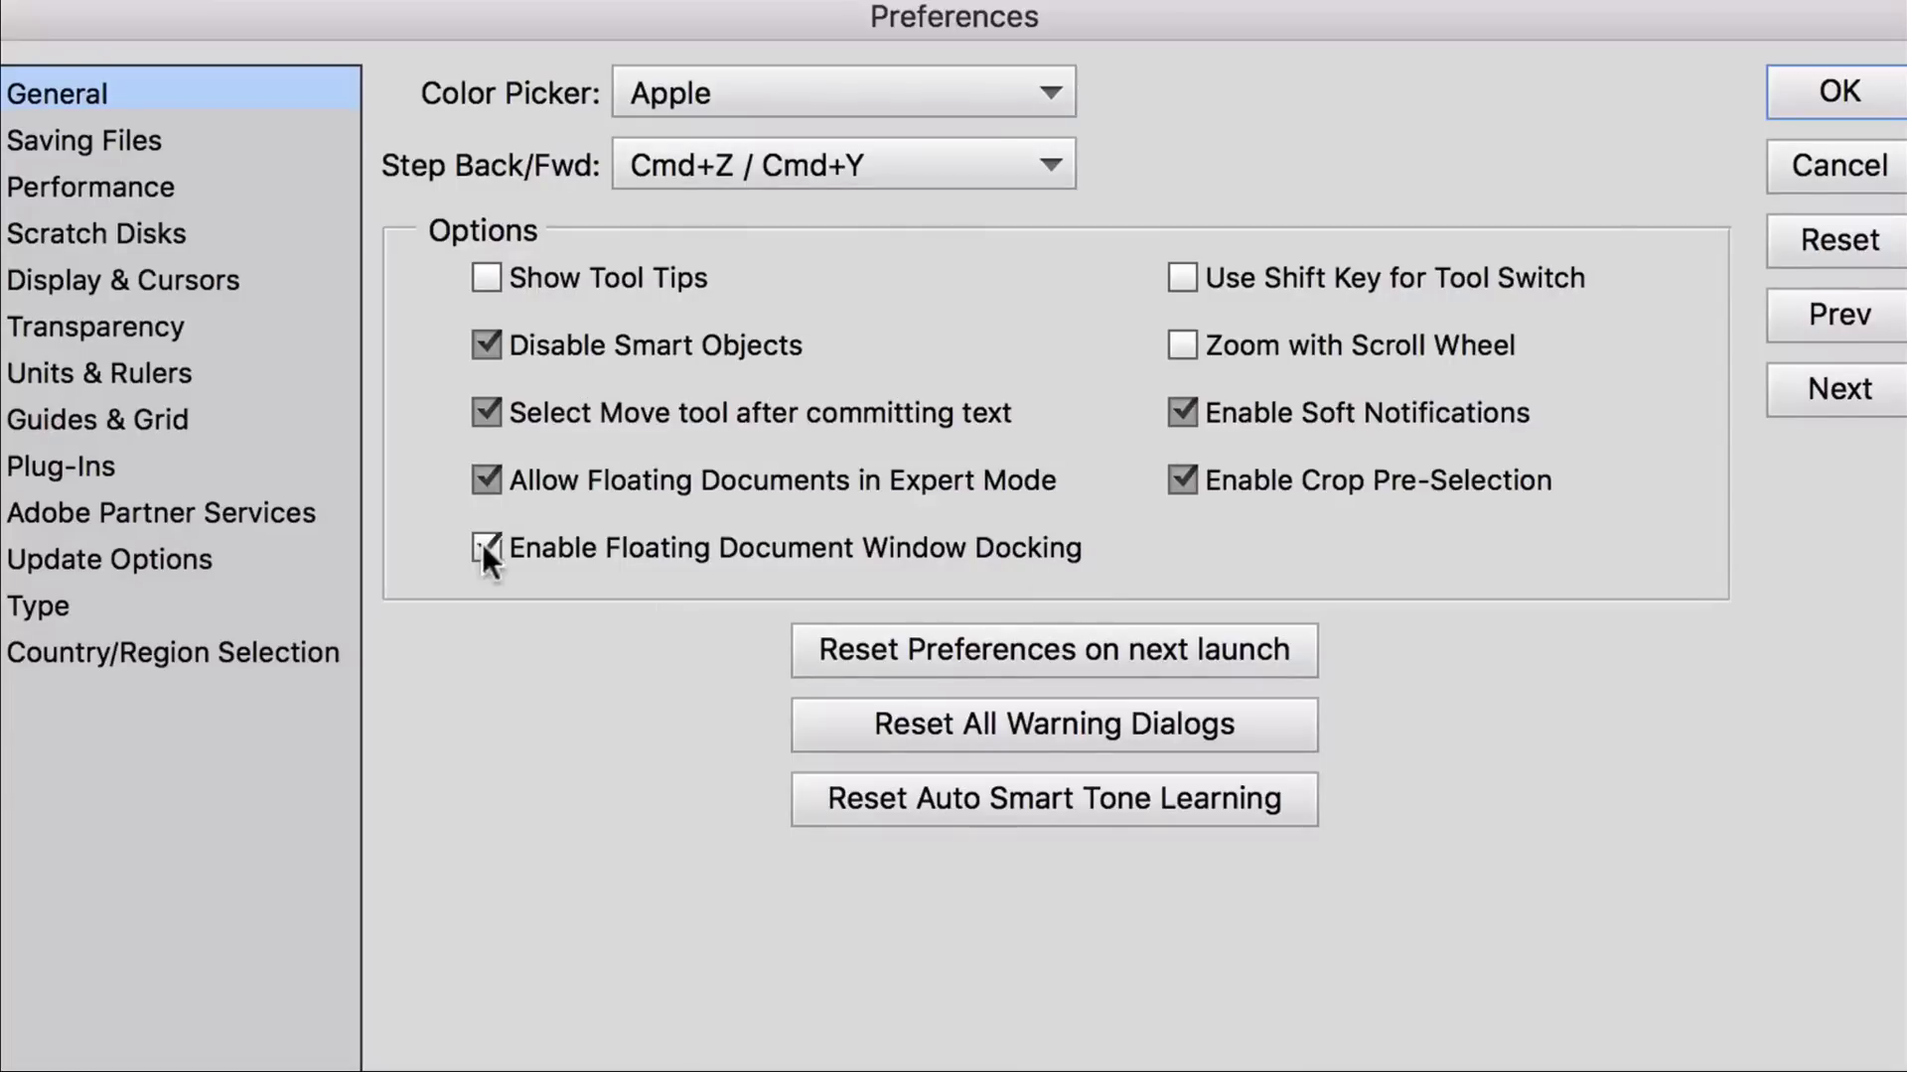
click(1832, 88)
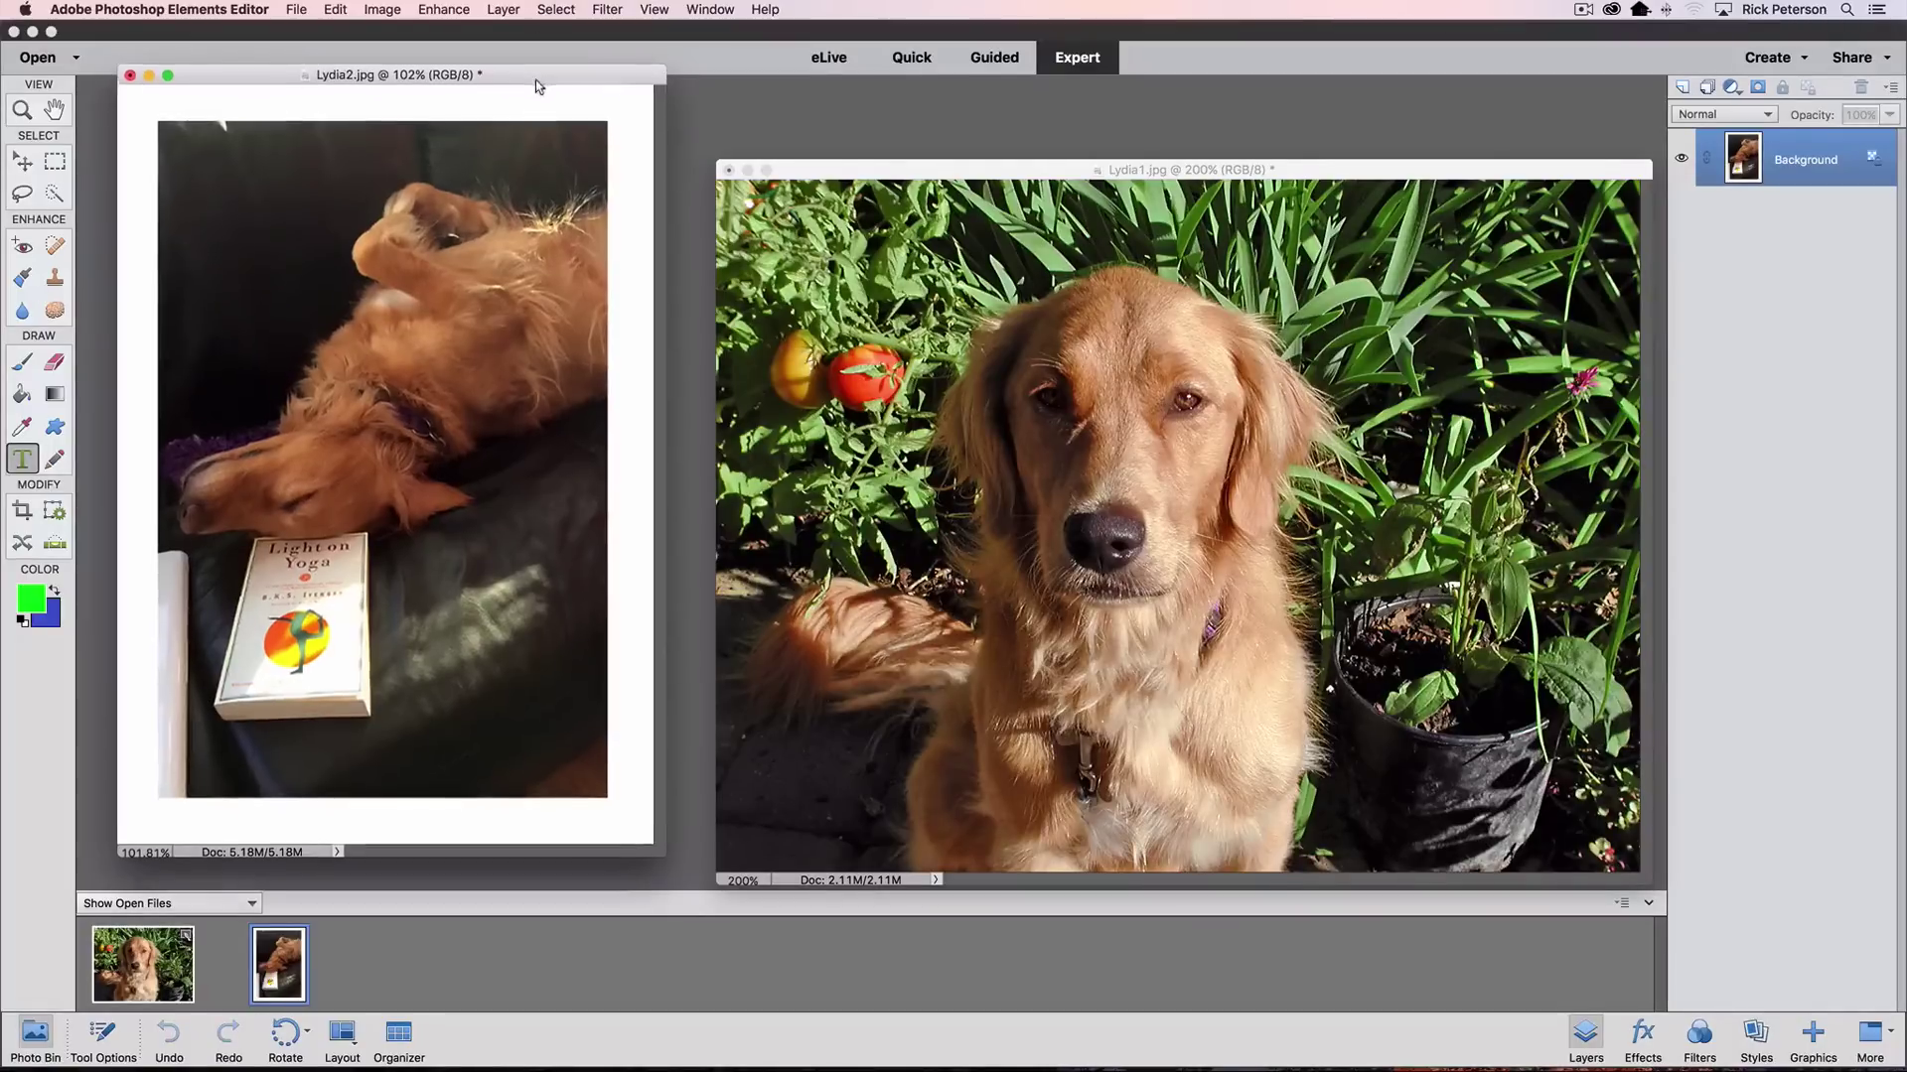
drag(534, 79, 538, 94)
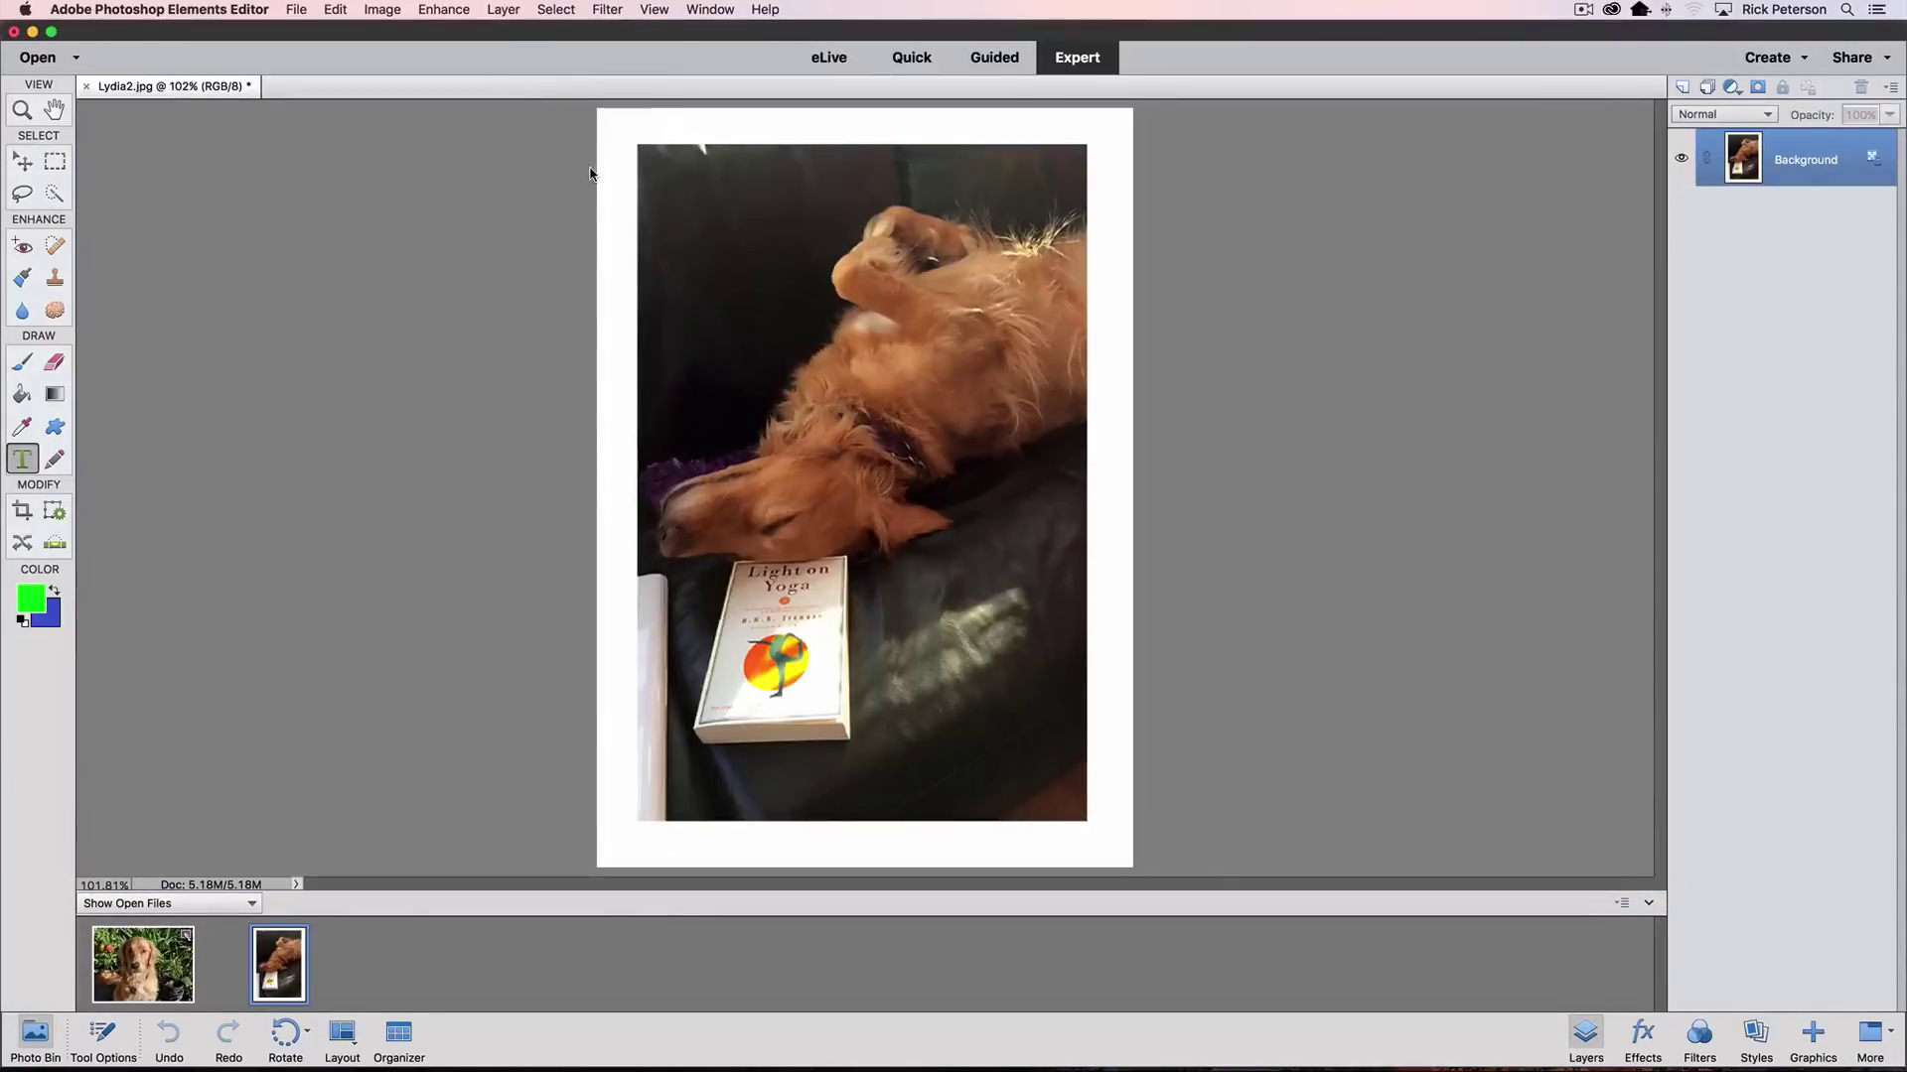
click(151, 939)
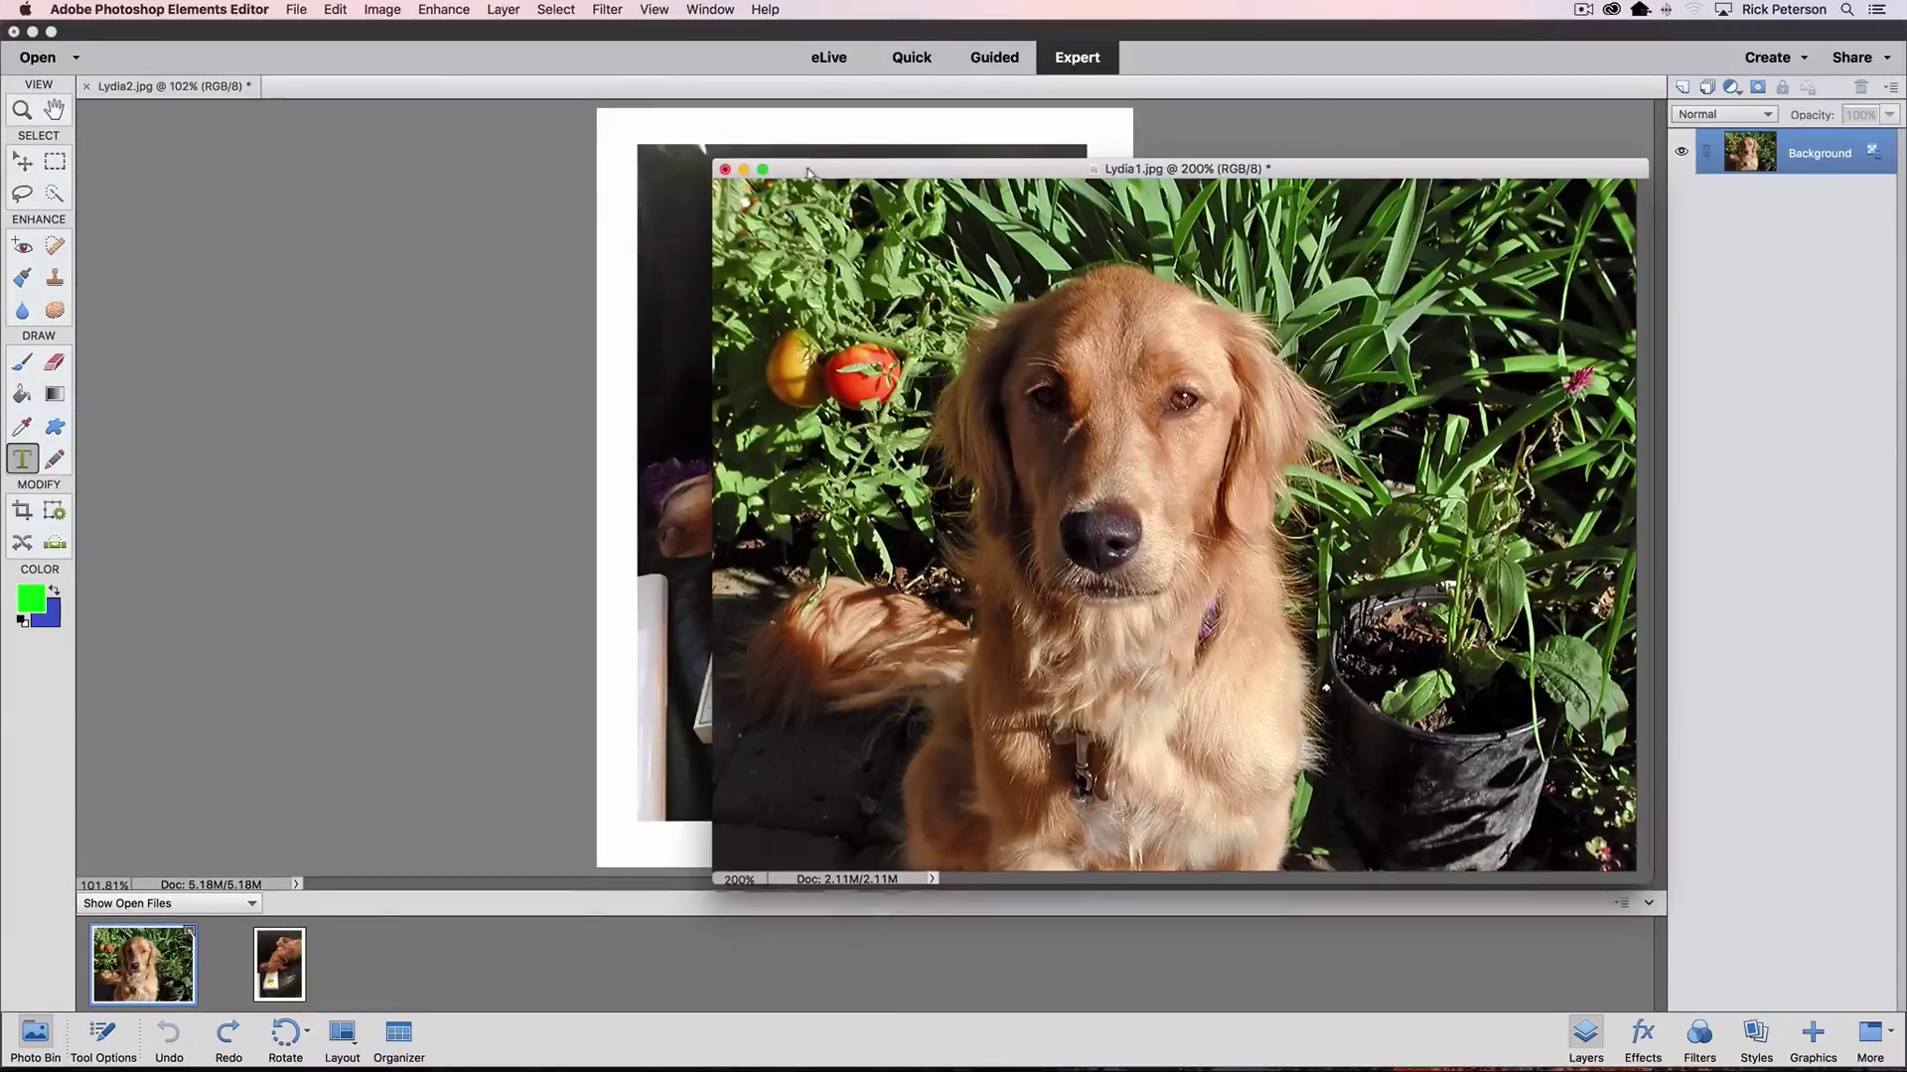
drag(791, 170, 555, 92)
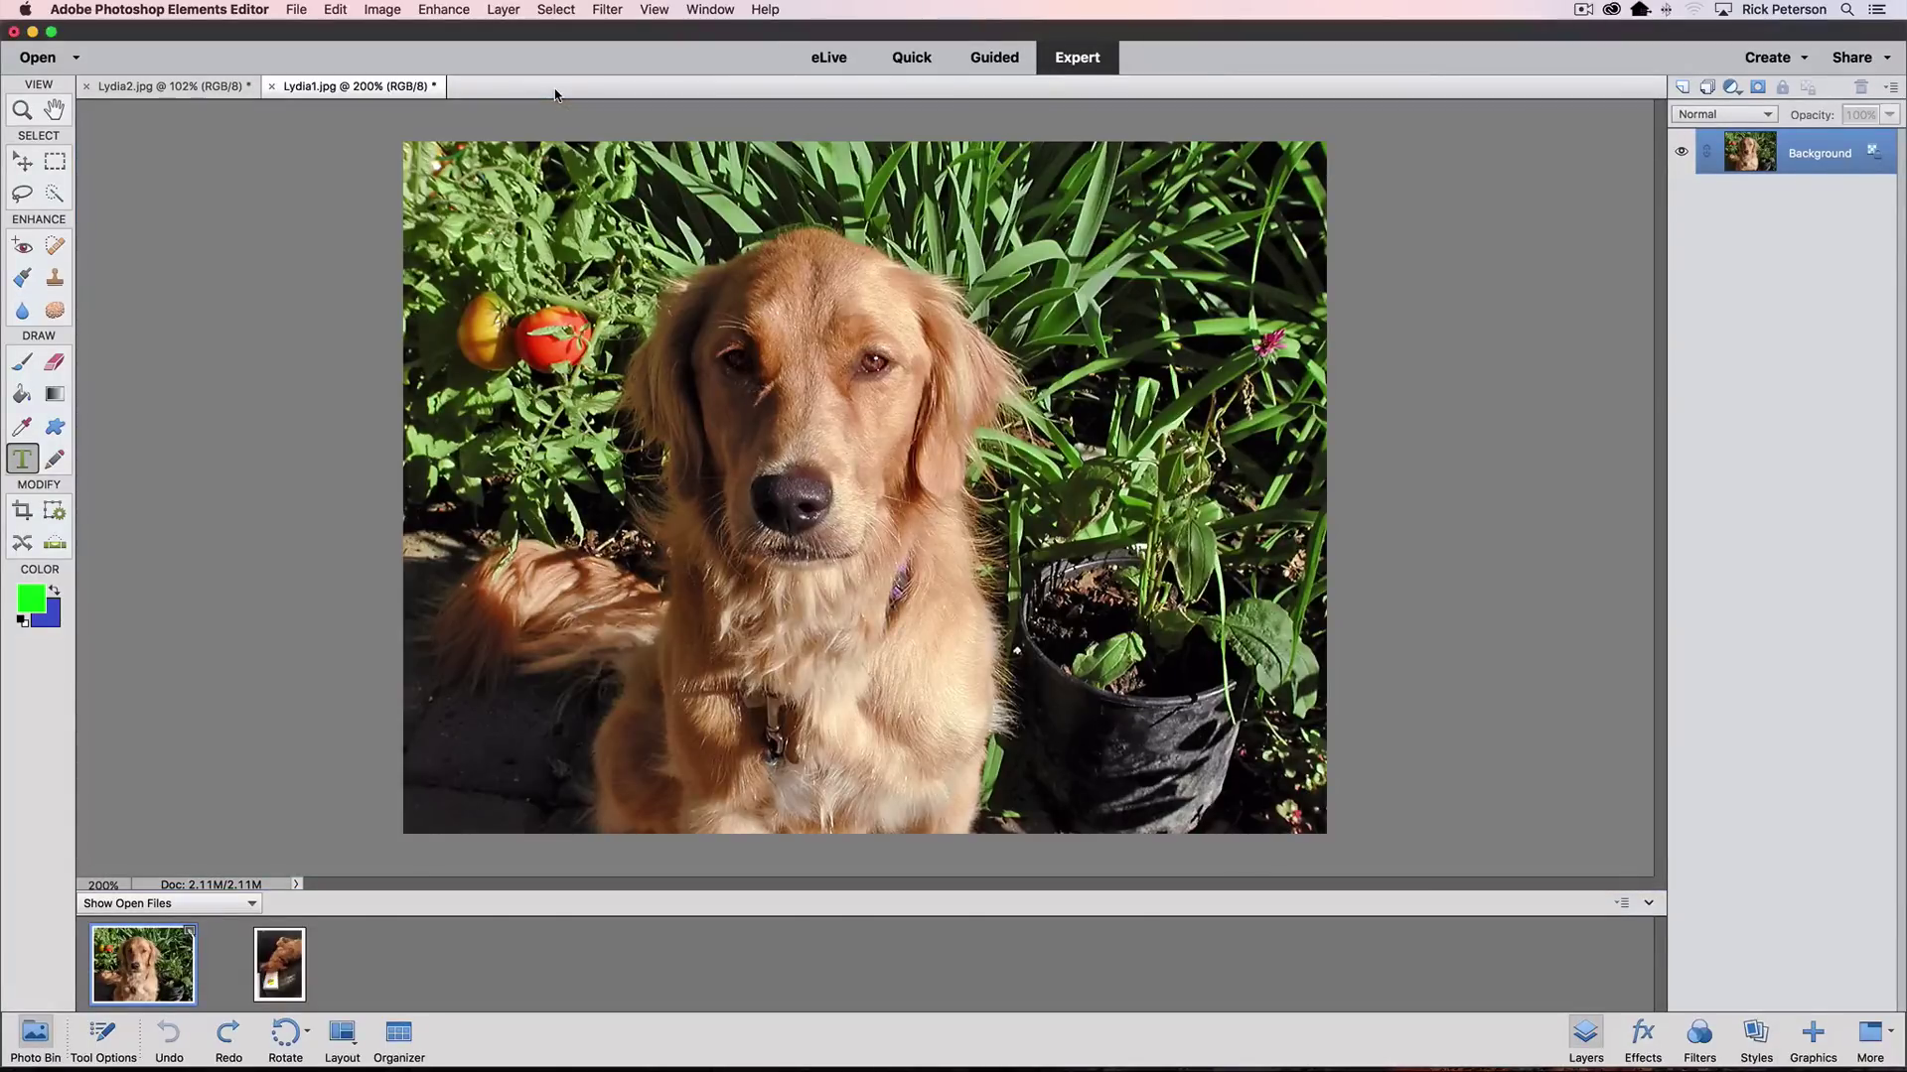